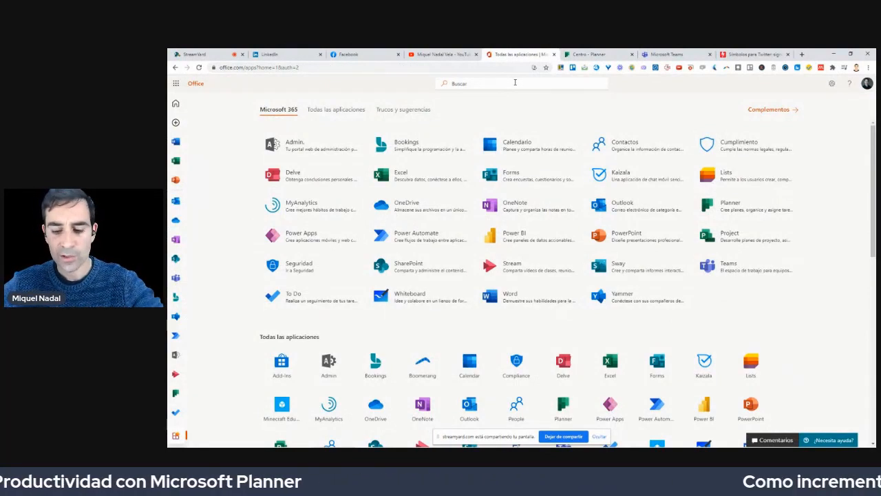
- Go to the Office 365 home page and open the list of all applications from there
key(Print)
mouse_move(211, 60)
mouse_down()
mouse_move(223, 77)
mouse_move(248, 77)
mouse_up()
click(241, 83)
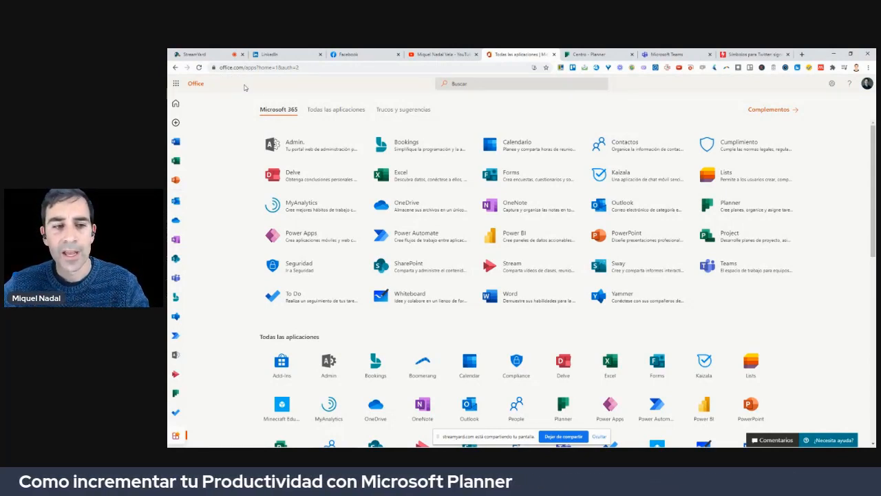
click(178, 102)
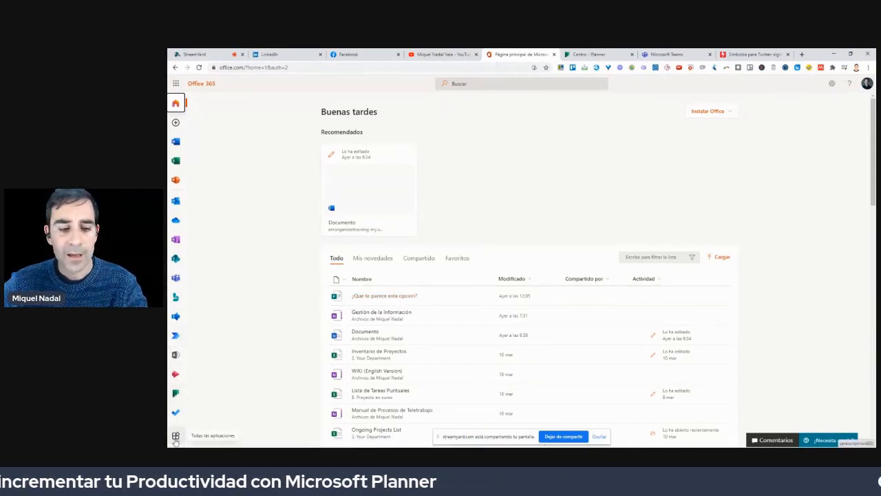
drag(214, 422, 201, 444)
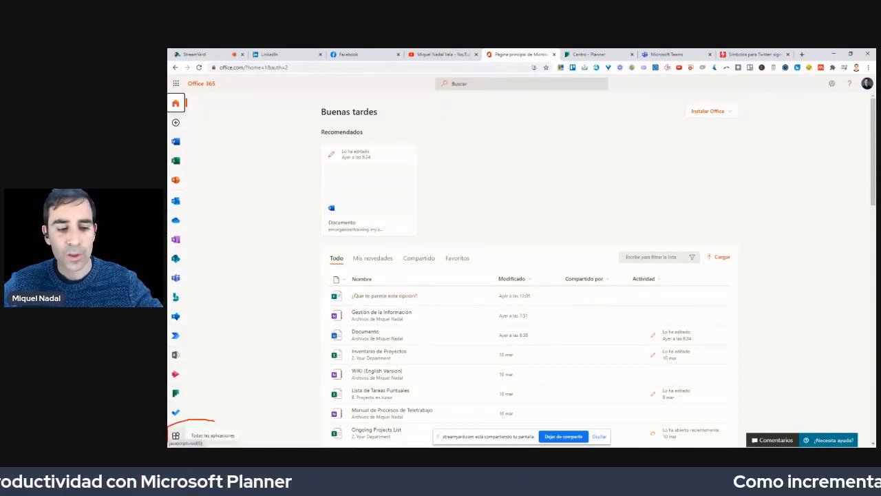
mouse_move(285, 261)
mouse_down()
mouse_move(260, 289)
mouse_move(207, 394)
mouse_move(234, 393)
mouse_up()
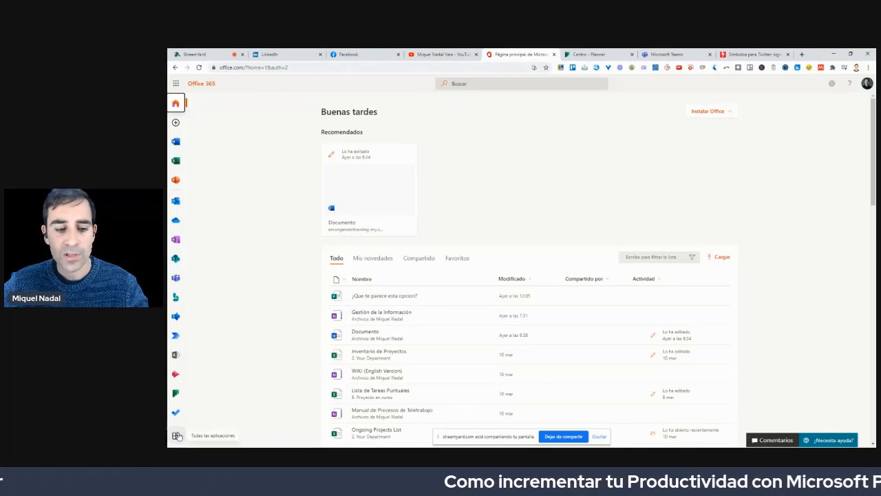
click(175, 435)
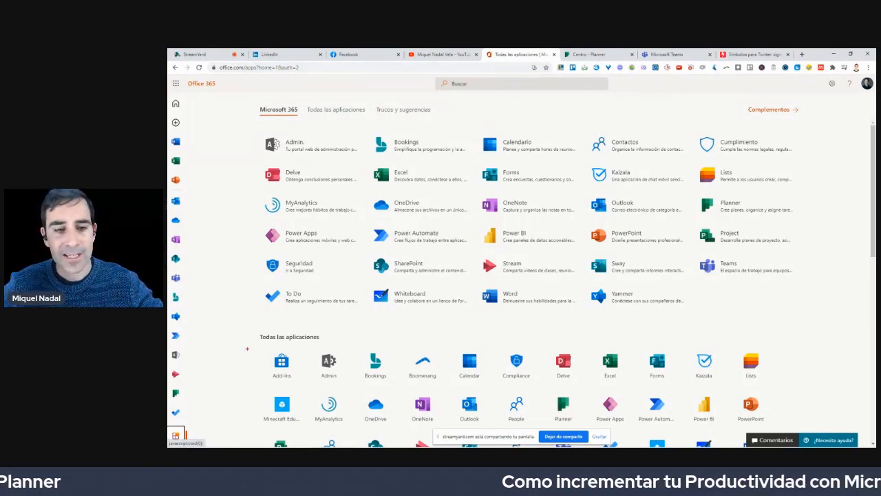
- Circle the Microsoft 365 group, the full application list and the Planner entry with freehand annotations, then clear the marks
mouse_move(248, 118)
mouse_down()
mouse_move(250, 252)
mouse_move(529, 342)
mouse_move(827, 193)
mouse_move(449, 109)
mouse_move(262, 123)
mouse_up()
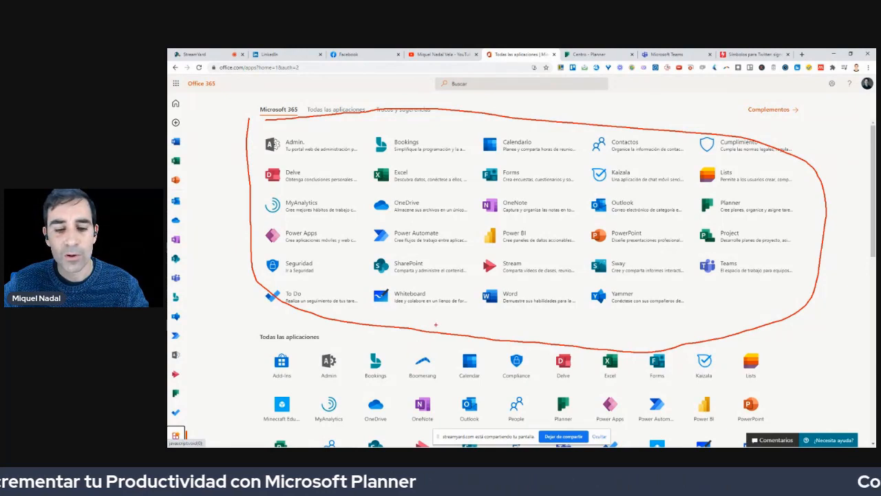
mouse_move(435, 325)
mouse_down()
mouse_move(244, 389)
mouse_move(638, 445)
mouse_move(735, 332)
mouse_move(531, 316)
mouse_up()
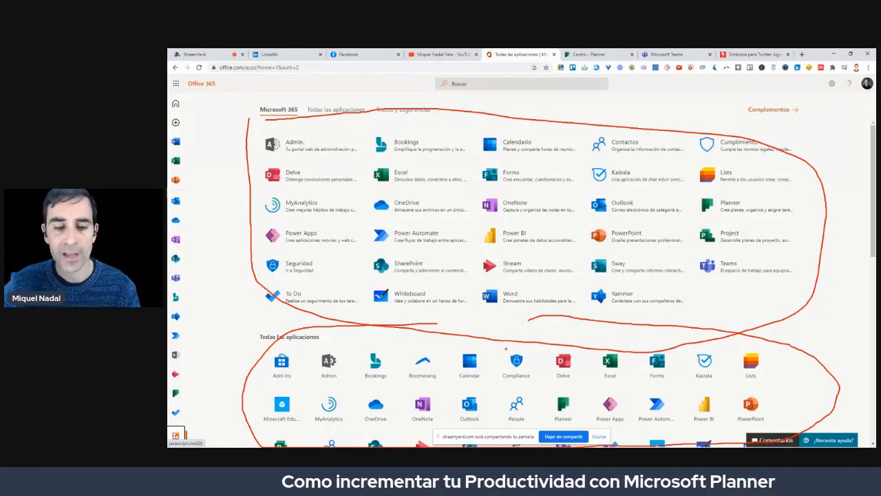
mouse_move(213, 242)
mouse_down()
mouse_move(239, 237)
mouse_move(232, 254)
mouse_up()
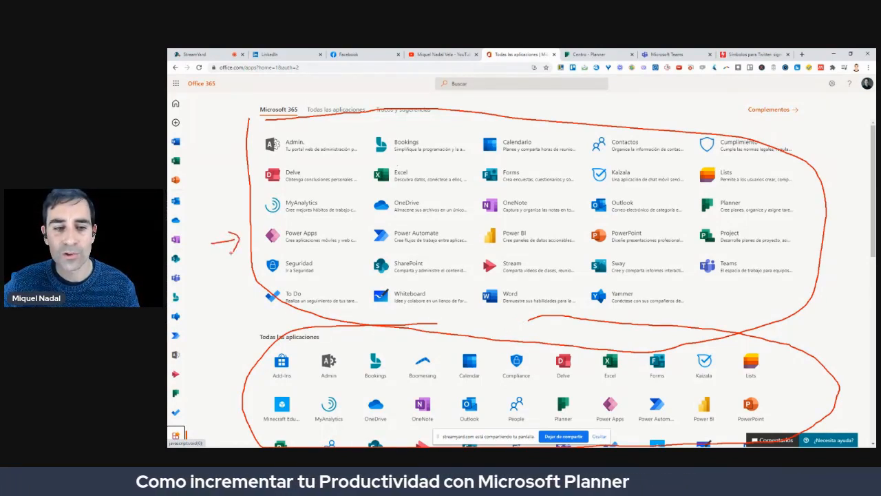
key(Escape)
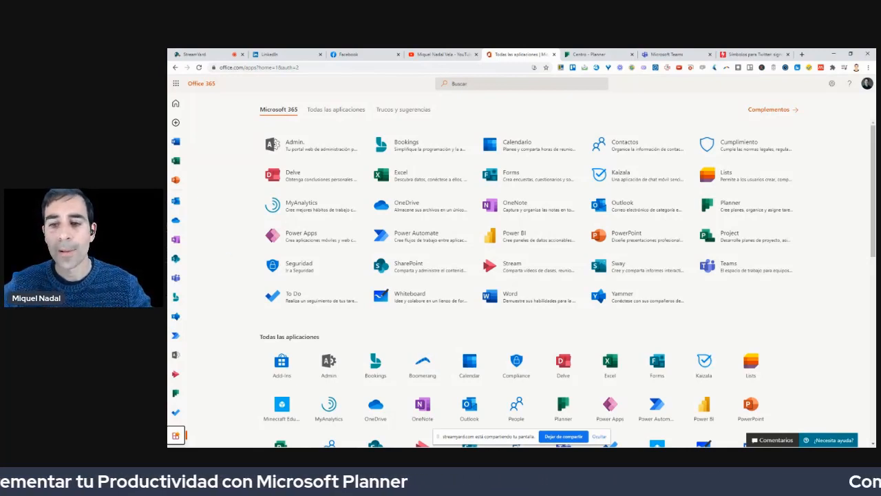
mouse_move(781, 198)
mouse_down()
mouse_move(675, 205)
mouse_move(832, 227)
mouse_move(787, 180)
mouse_move(770, 181)
mouse_up()
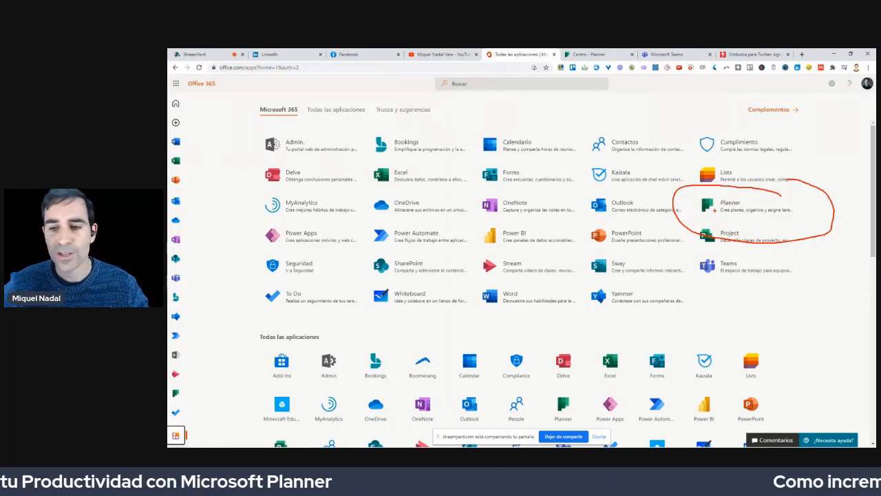
key(Escape)
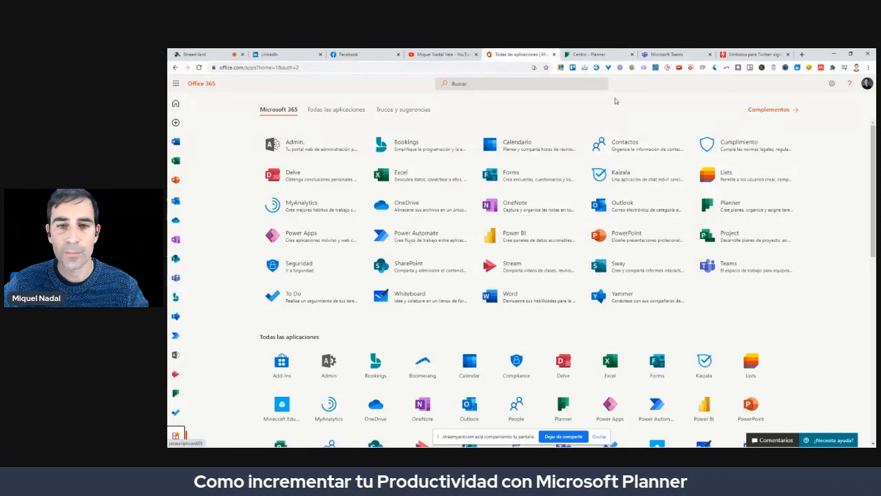
- Switch to Planner and open the Tasks plan belonging to the "0. Your Workspace" team
click(598, 54)
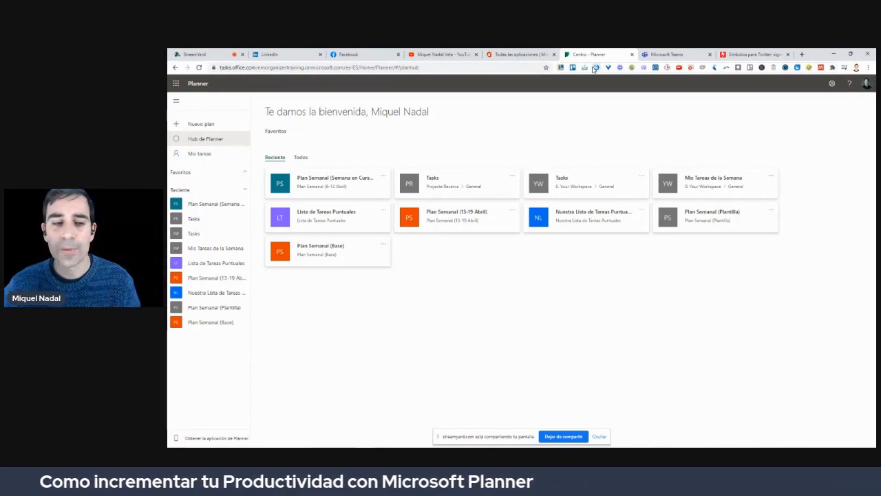
click(196, 233)
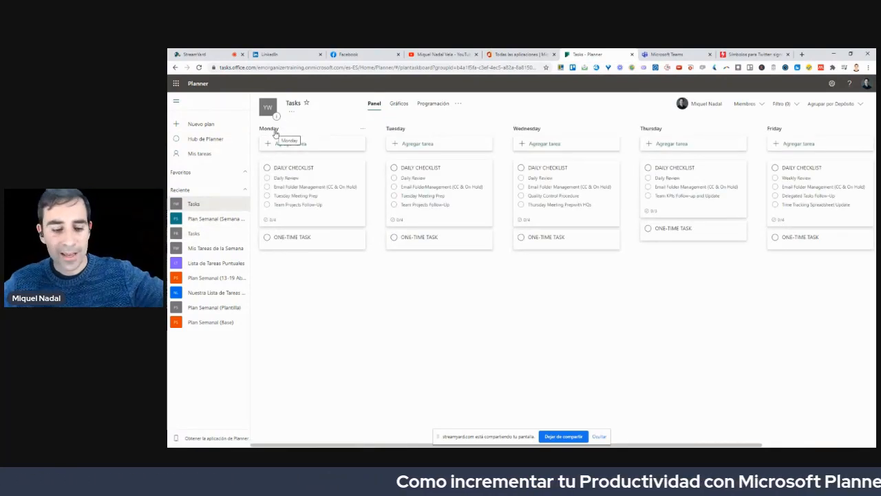
- Circle the Monday to Thursday bucket names and draw an arrow down each column with freehand annotations, then clear the marks
mouse_move(291, 122)
mouse_down()
mouse_move(260, 142)
mouse_move(275, 143)
mouse_up()
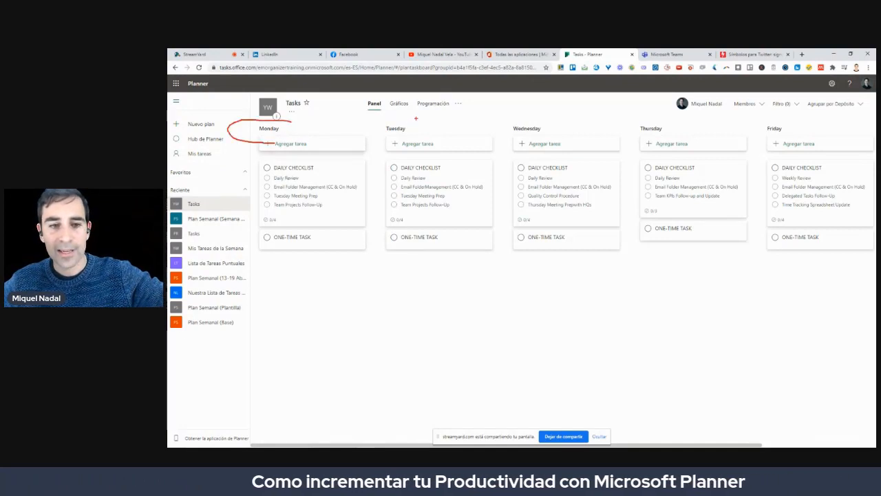
drag(416, 115, 430, 143)
drag(503, 134, 562, 110)
mouse_move(662, 116)
mouse_down()
mouse_move(646, 115)
mouse_move(642, 151)
mouse_move(689, 146)
mouse_up()
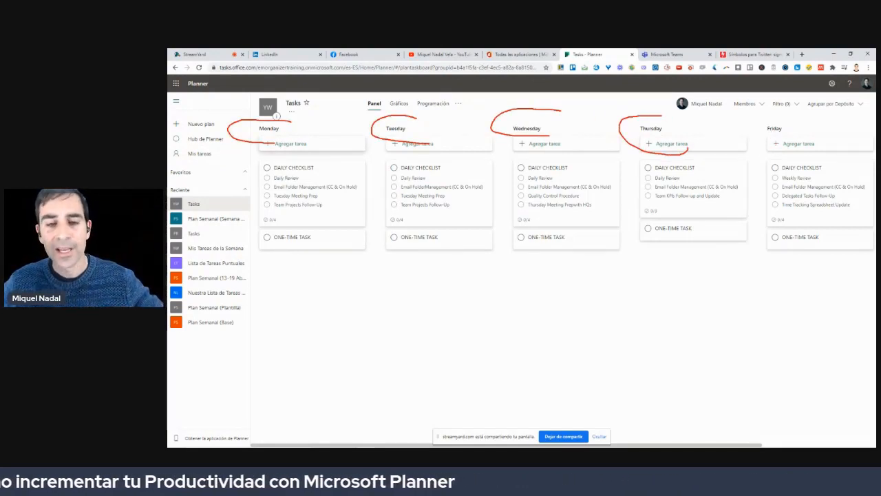
mouse_move(332, 136)
mouse_down()
mouse_move(335, 272)
mouse_move(360, 261)
mouse_up()
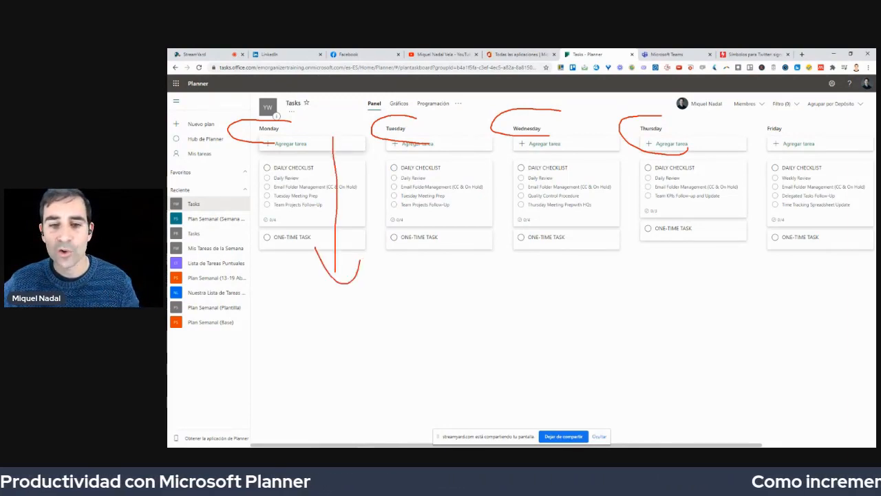
drag(469, 152, 479, 239)
mouse_move(455, 240)
mouse_down()
mouse_move(466, 258)
mouse_move(493, 231)
mouse_up()
drag(607, 143, 591, 256)
mouse_move(571, 249)
mouse_down()
mouse_move(587, 274)
mouse_move(607, 246)
mouse_up()
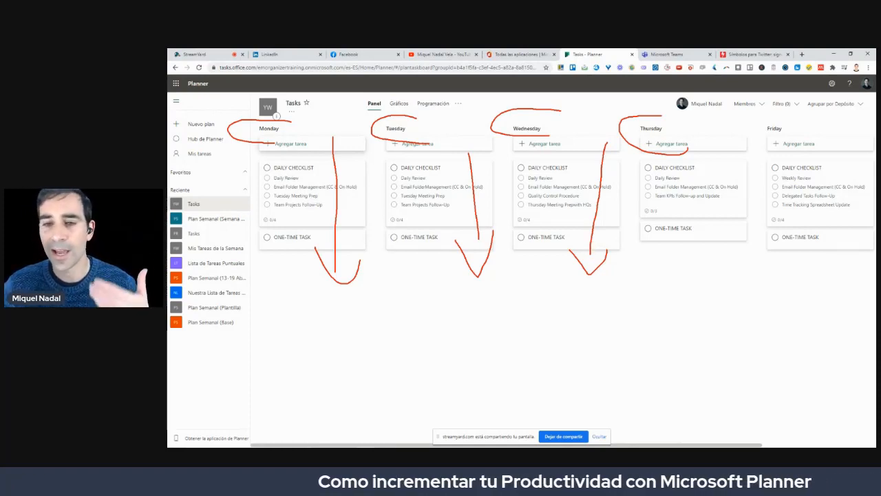
mouse_move(697, 110)
mouse_down()
mouse_move(723, 227)
mouse_move(738, 245)
mouse_up()
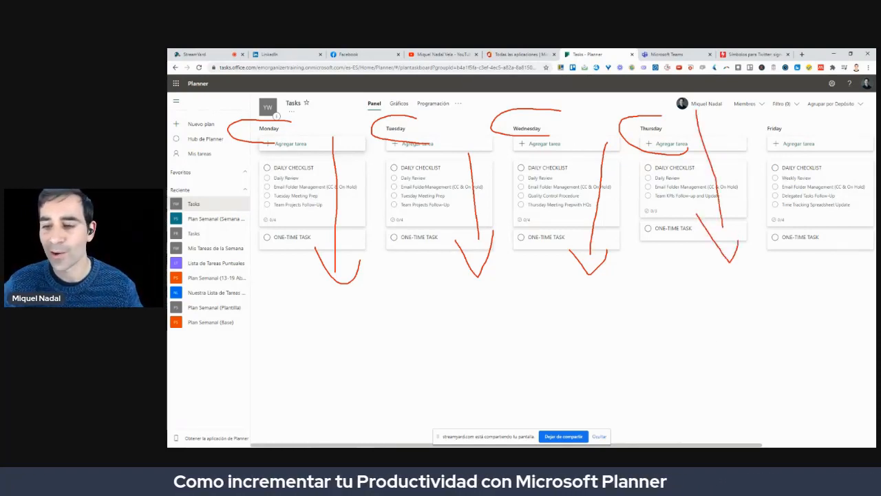
key(Escape)
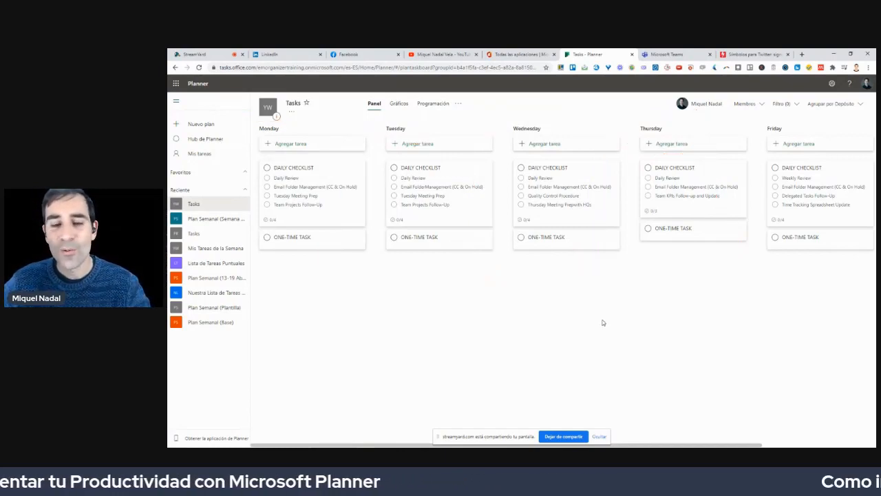
- Return to the Planner hub and circle the new plan option with temporary freehand annotations
click(203, 140)
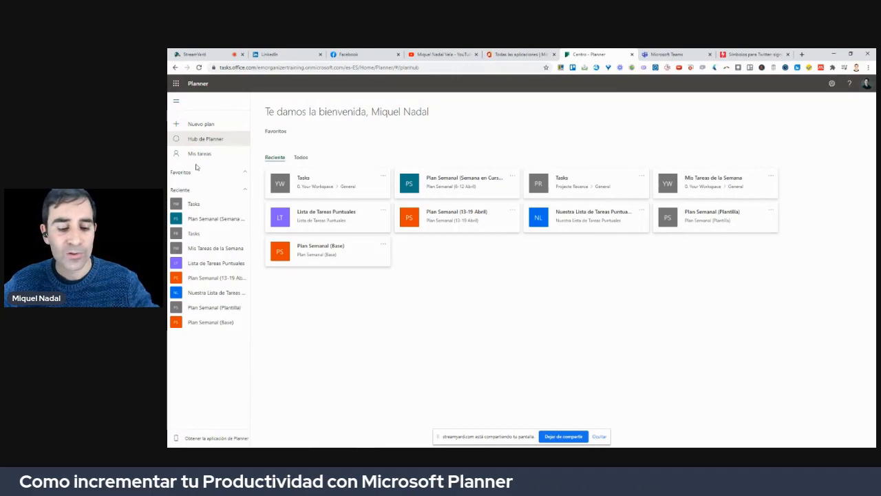
mouse_move(218, 114)
mouse_down()
mouse_move(169, 119)
mouse_move(232, 124)
mouse_up()
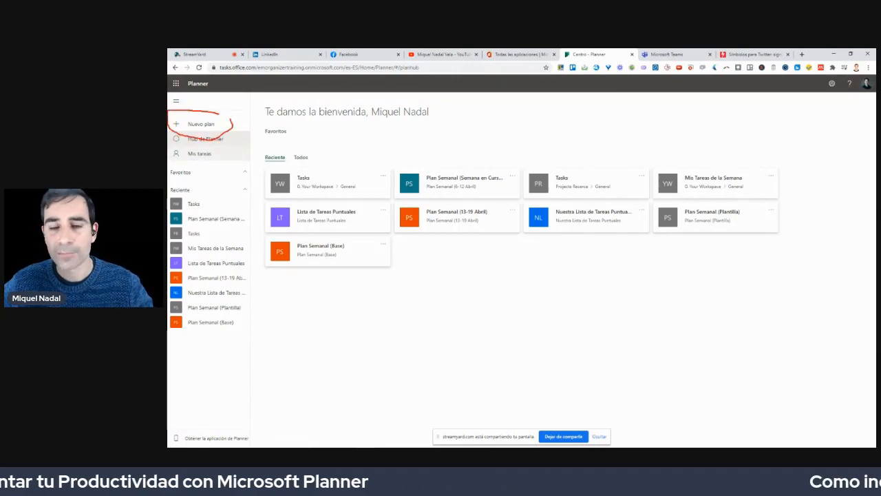
key(Escape)
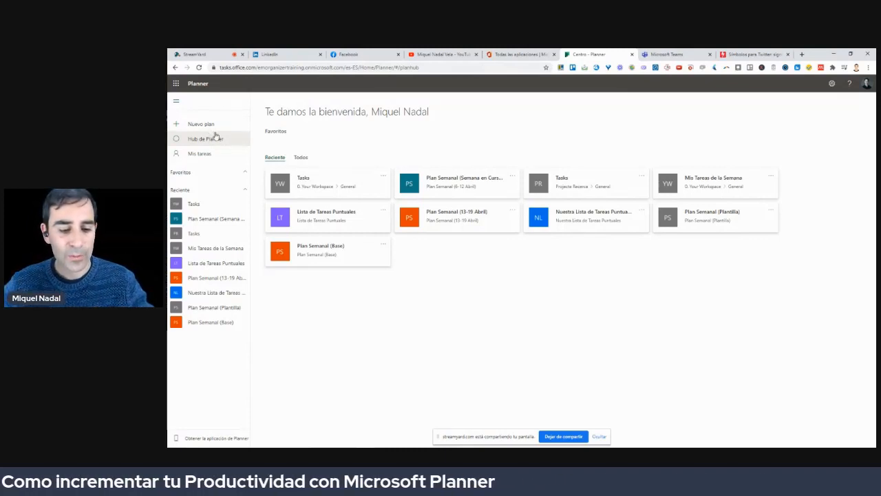
mouse_move(218, 119)
mouse_down()
mouse_move(200, 113)
mouse_move(169, 131)
mouse_move(224, 127)
mouse_up()
key(Escape)
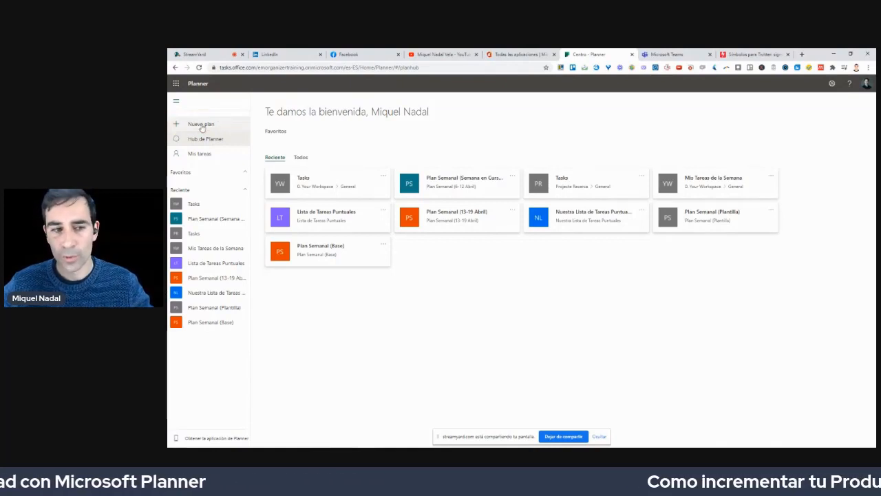
- Create a private plan named "Plan Semanal" with the group description "Este grupo esta pensado para..."
click(201, 125)
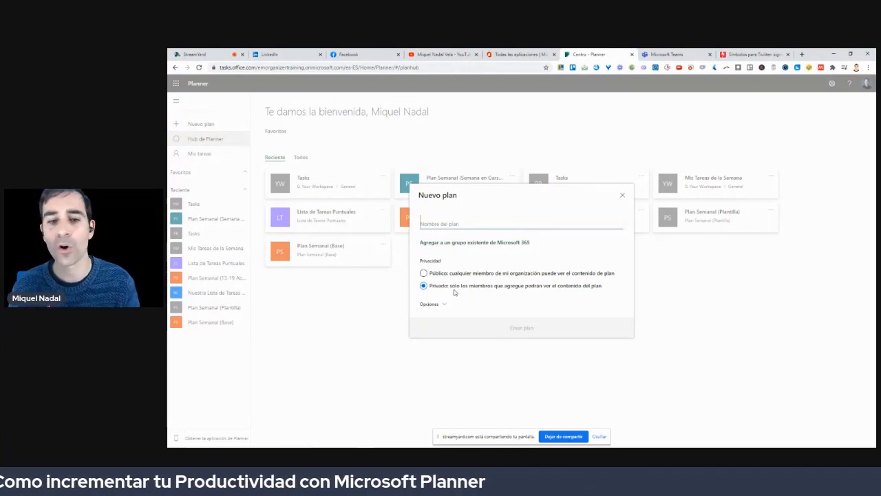
click(432, 305)
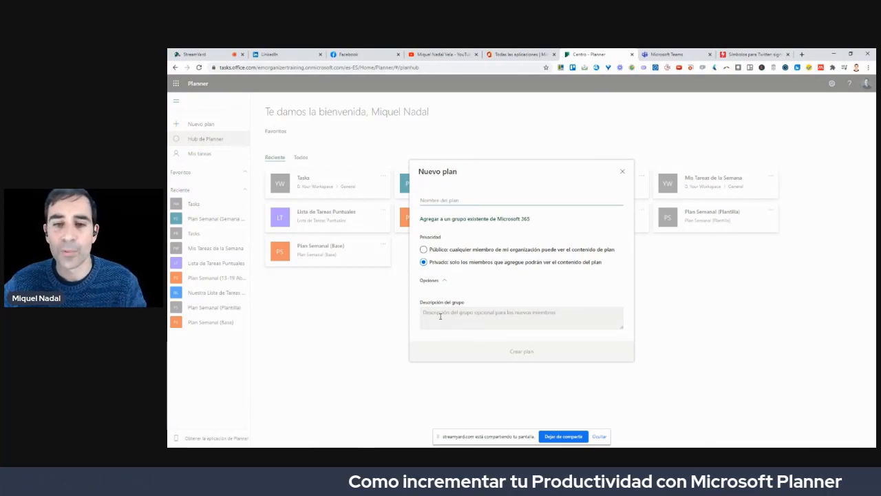
click(440, 316)
text(Este grupo s)
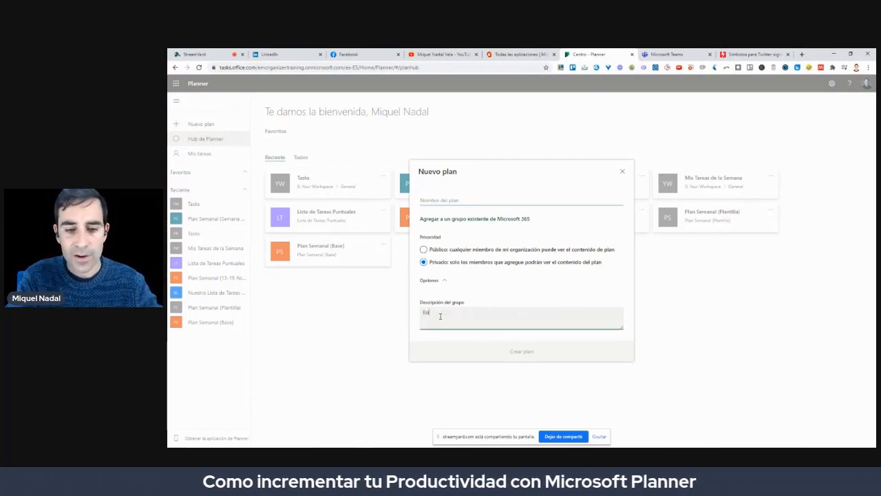
text(sta pensado para...)
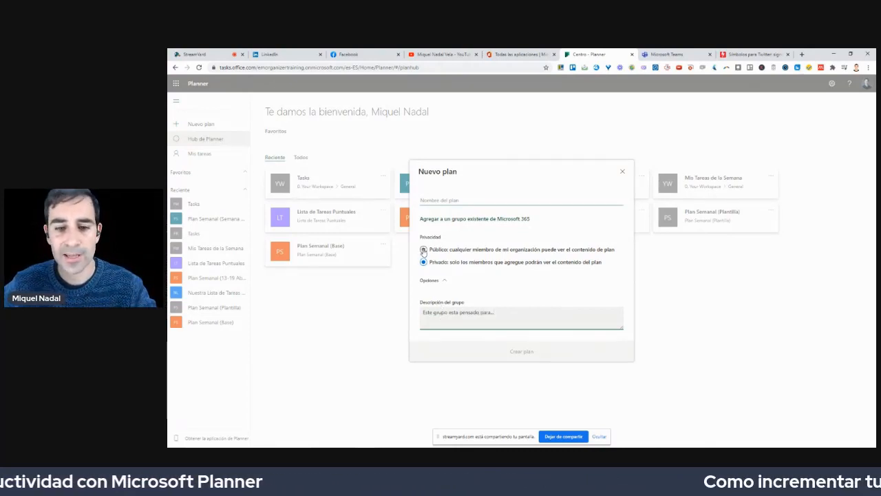
click(442, 201)
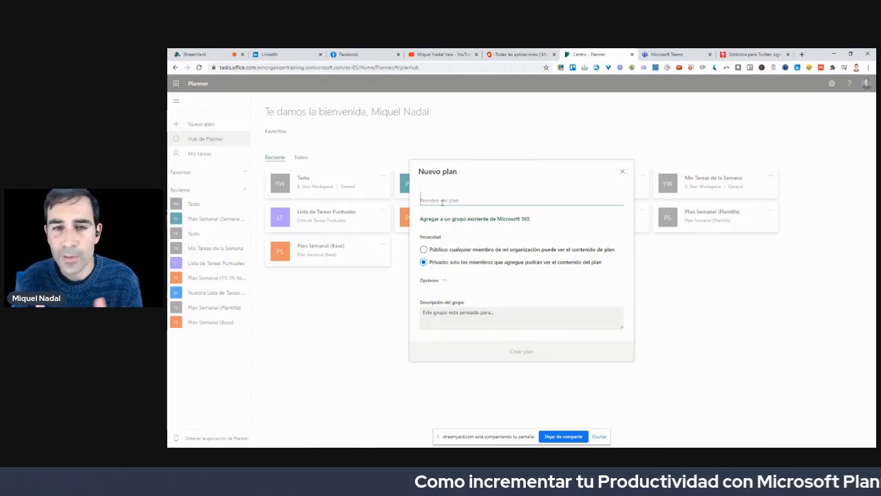
text(Plan Semanal)
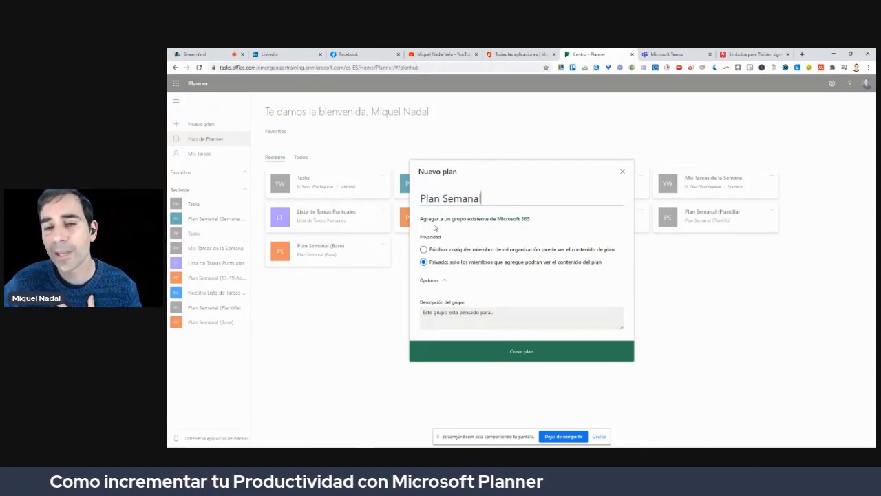
click(519, 359)
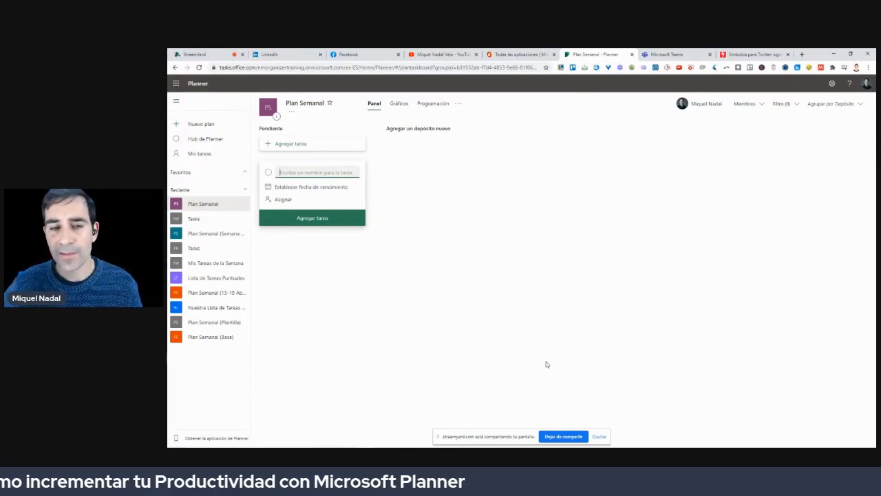
- Circle the Pendiente bucket, the option for adding a bucket and the space beside it with freehand annotations, then clear the marks
mouse_move(292, 124)
mouse_down()
mouse_move(284, 120)
mouse_move(262, 146)
mouse_move(293, 126)
mouse_up()
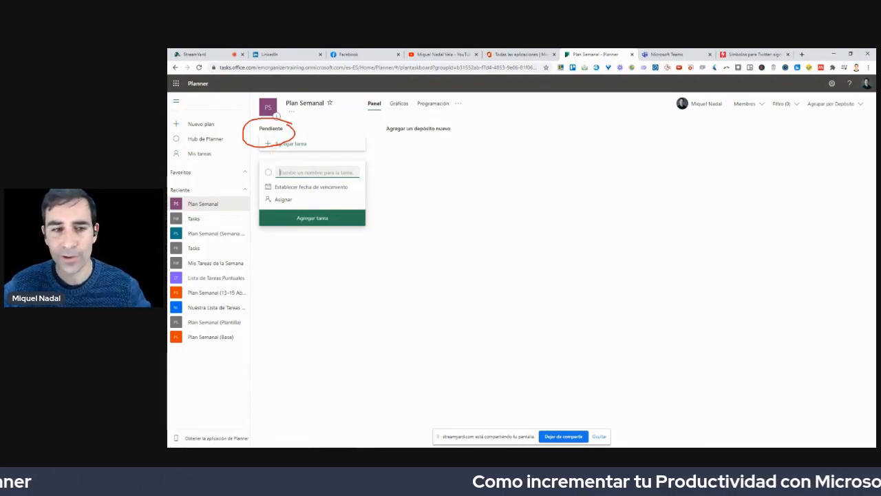
mouse_move(453, 125)
mouse_down()
mouse_move(385, 135)
mouse_move(450, 129)
mouse_up()
mouse_move(556, 116)
mouse_down()
mouse_move(509, 137)
mouse_move(583, 124)
mouse_up()
key(Escape)
- Add two new buckets named "Hola" and "Otra nueva" beside the Pendiente bucket
click(397, 128)
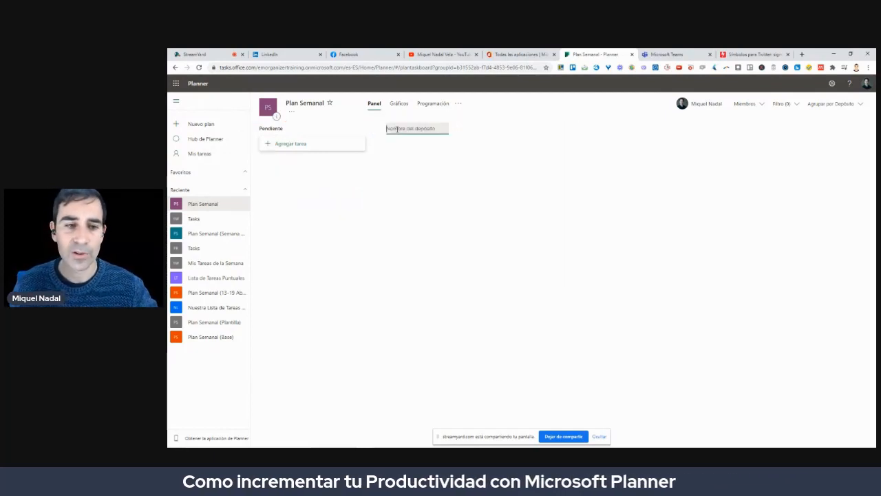
text(Hola)
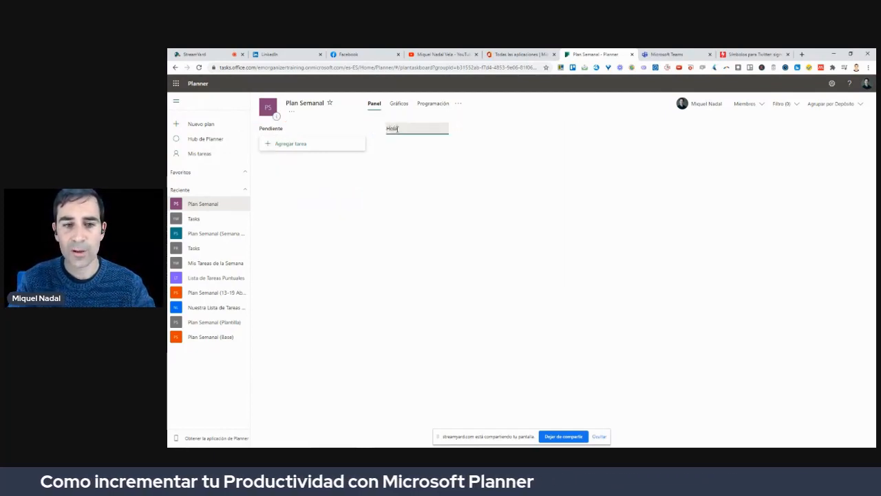
key(Return)
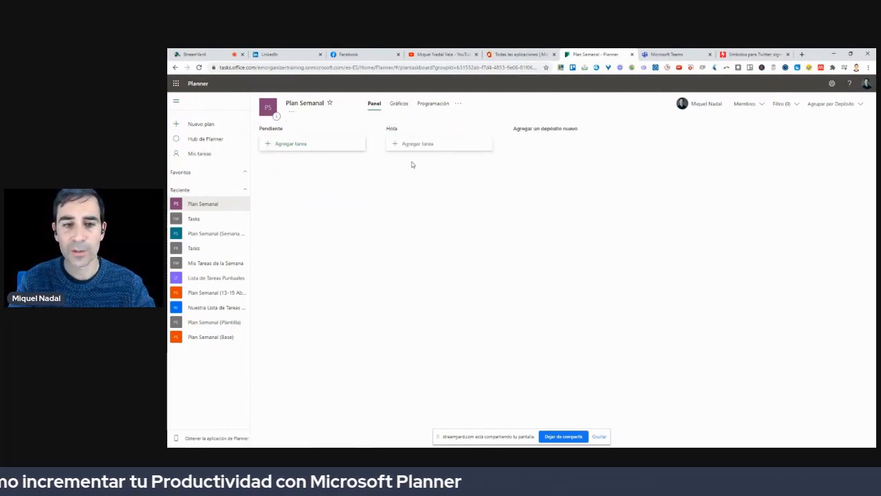
click(549, 129)
text(Otra nueva)
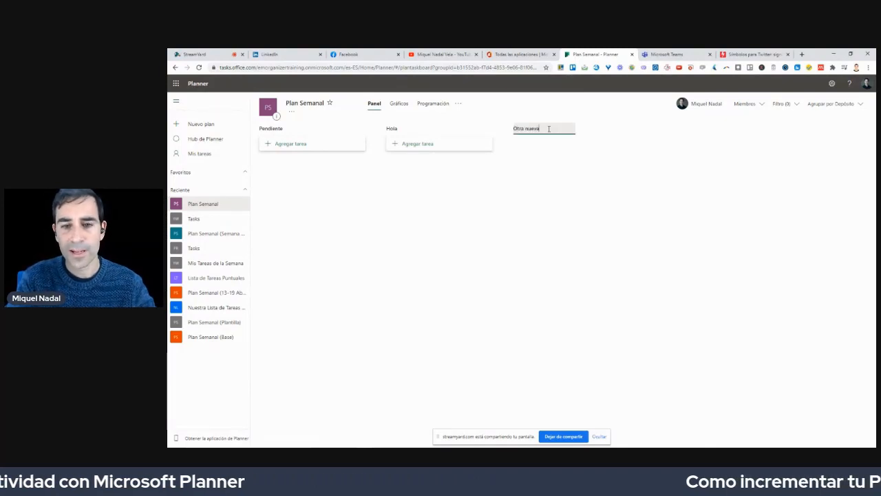
key(Return)
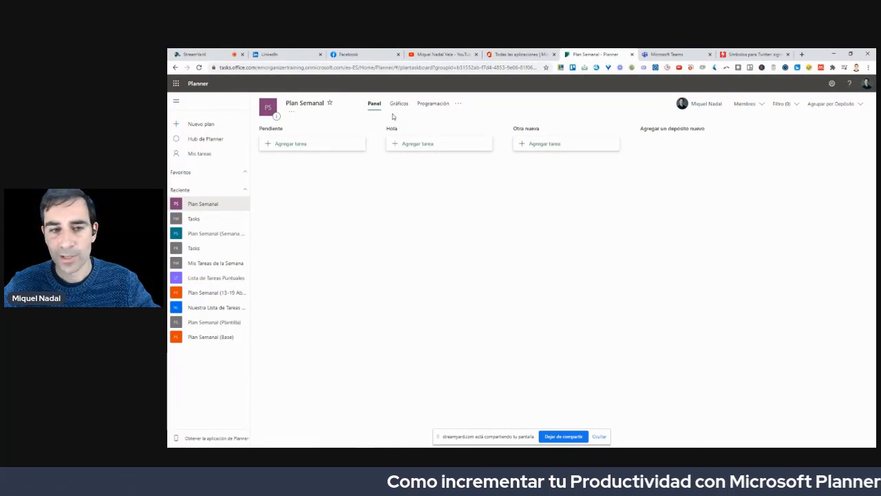
- Circle the whole row of buckets with a temporary freehand annotation and switch the plan to its charts view
key(ctrl+2)
mouse_move(545, 111)
mouse_down()
mouse_move(505, 108)
mouse_move(347, 189)
mouse_move(705, 121)
mouse_move(663, 107)
mouse_up()
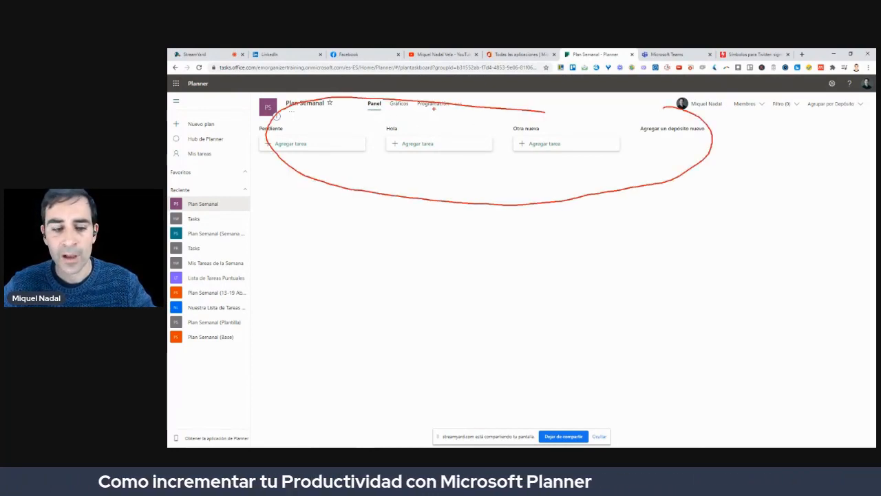
click(399, 103)
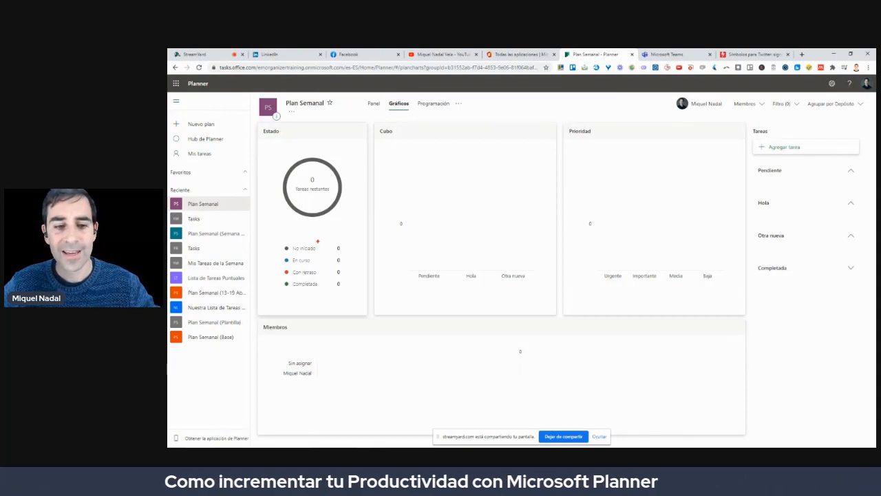
- Mark the Estado legend entries, the three buckets in the Cubo chart and the Prioridad chart with freehand annotations, and clear the marks
drag(319, 241, 279, 246)
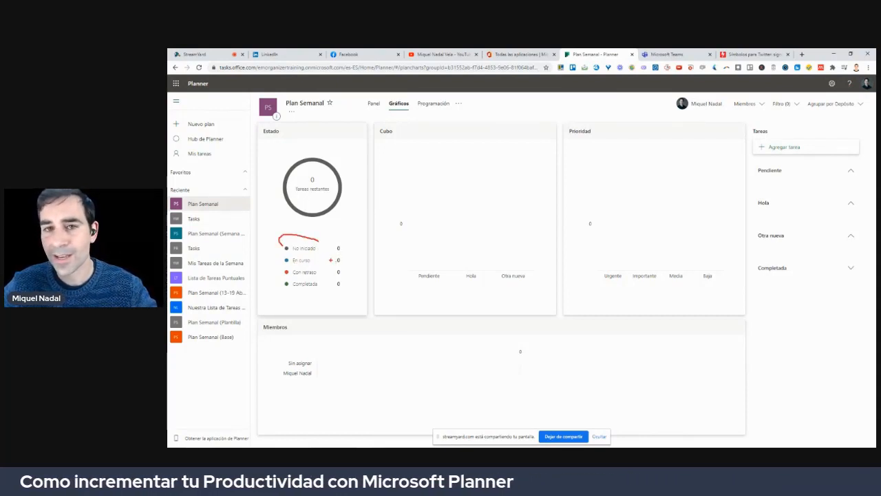
mouse_move(332, 261)
mouse_down()
mouse_move(284, 253)
mouse_move(292, 271)
mouse_move(272, 281)
mouse_up()
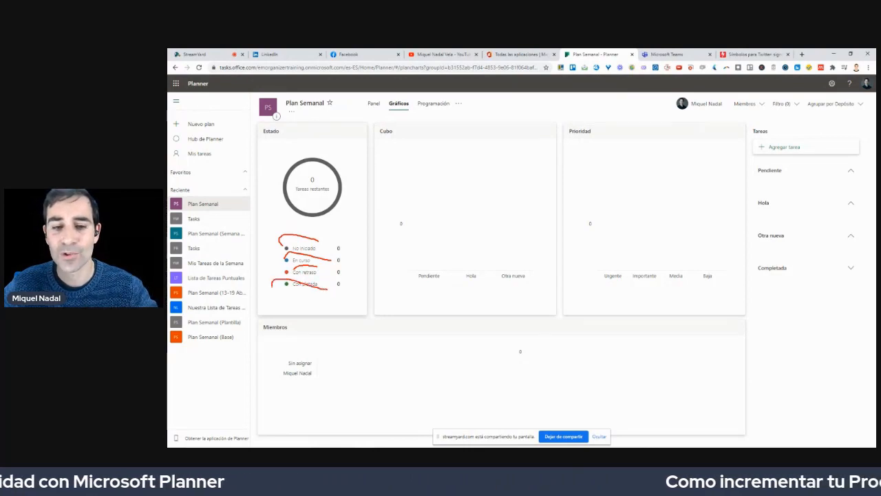
mouse_move(412, 252)
mouse_down()
mouse_move(456, 281)
mouse_move(417, 232)
mouse_up()
drag(473, 247, 476, 301)
mouse_move(516, 224)
mouse_down()
mouse_move(537, 313)
mouse_move(520, 227)
mouse_up()
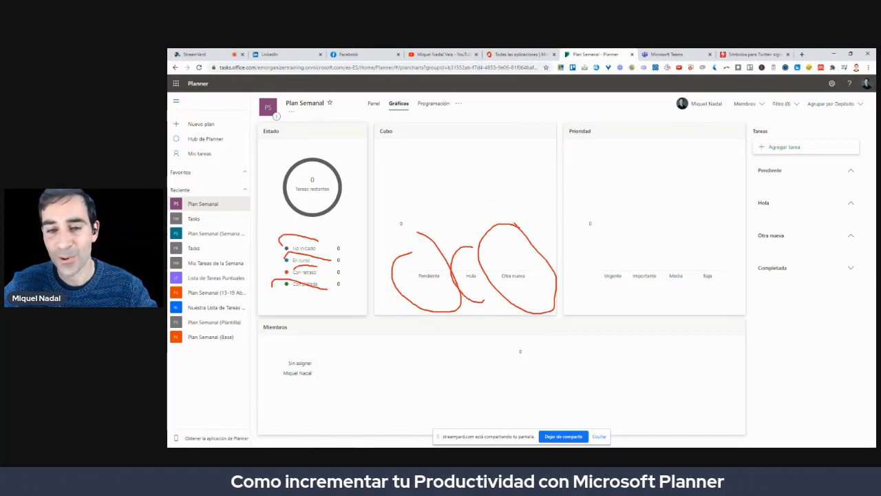
mouse_move(665, 126)
mouse_down()
mouse_move(579, 133)
mouse_move(653, 297)
mouse_move(728, 170)
mouse_up()
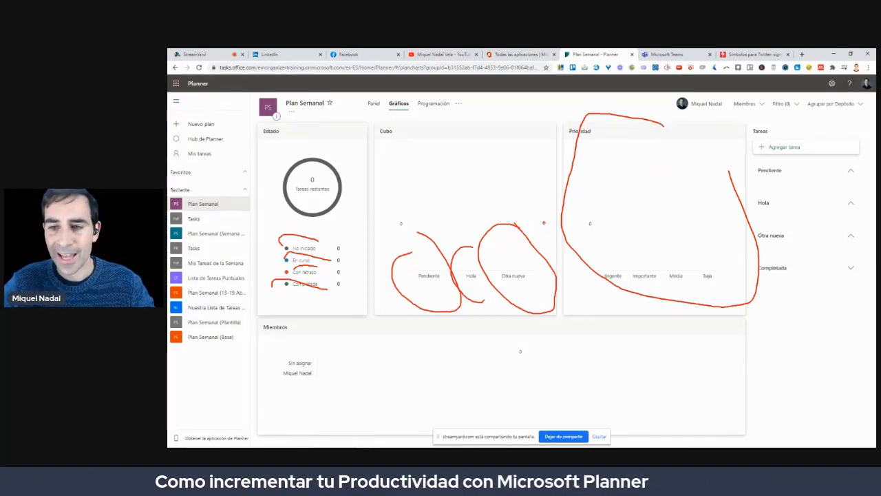
key(Escape)
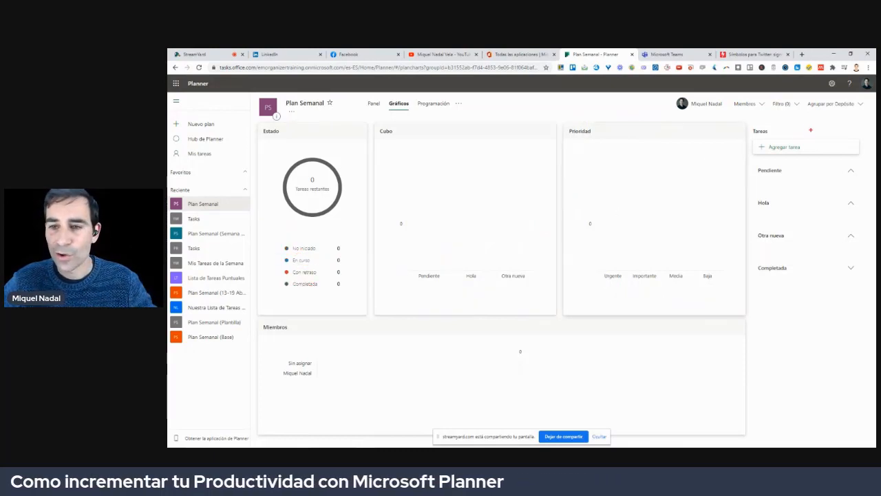
- Annotate the task list, the Prioridad chart and the Miembros chart with freehand marks, clearing them from the view
mouse_move(811, 130)
mouse_down()
mouse_move(716, 300)
mouse_move(838, 184)
mouse_move(760, 123)
mouse_up()
mouse_move(600, 150)
mouse_down()
mouse_move(712, 166)
mouse_move(712, 186)
mouse_up()
key(Escape)
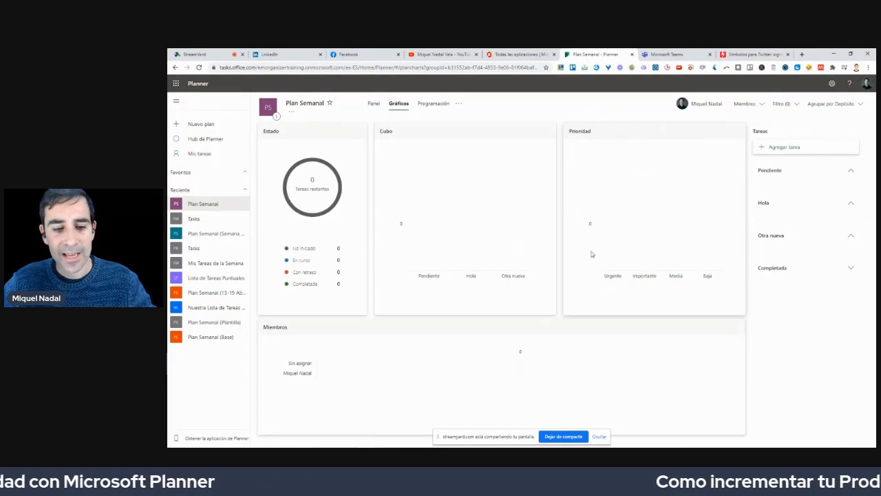
mouse_move(397, 317)
mouse_down()
mouse_move(250, 333)
mouse_move(461, 416)
mouse_move(423, 303)
mouse_up()
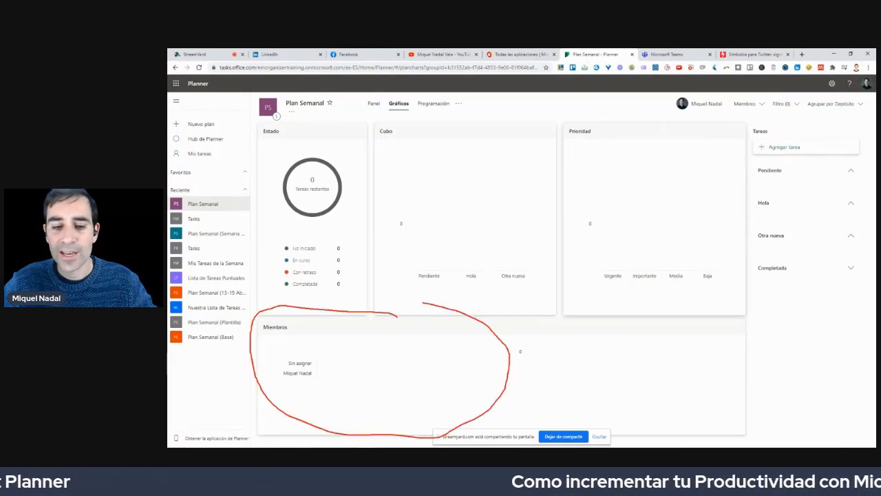
mouse_move(432, 376)
mouse_down()
mouse_move(238, 383)
mouse_move(361, 386)
mouse_up()
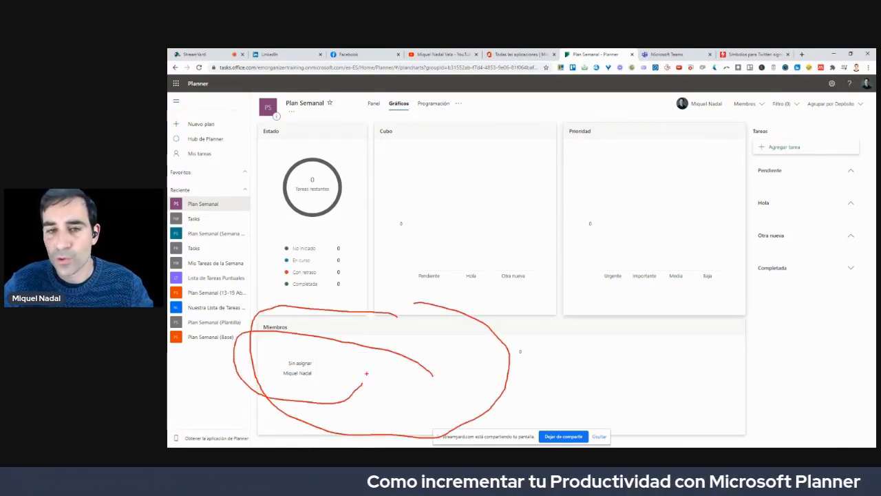
drag(296, 378, 345, 372)
key(Escape)
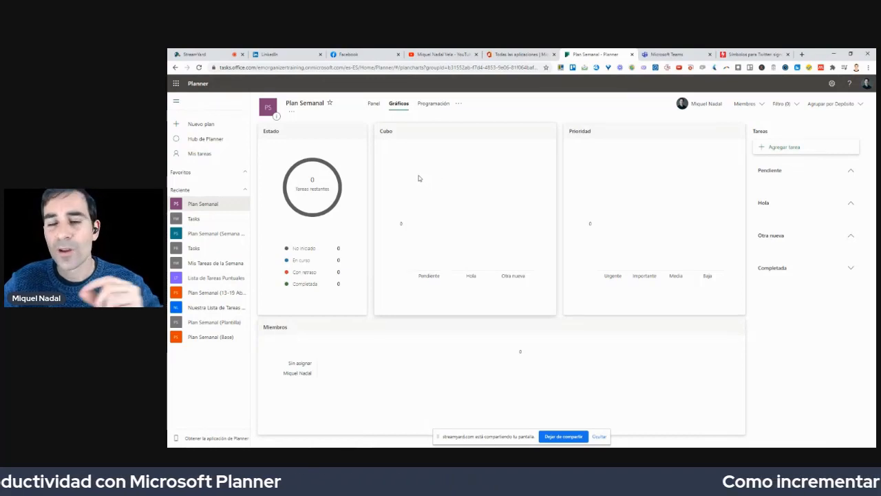
- Open the plan's April 2021 schedule and mark the area around 6 April with a temporary freehand annotation
click(427, 105)
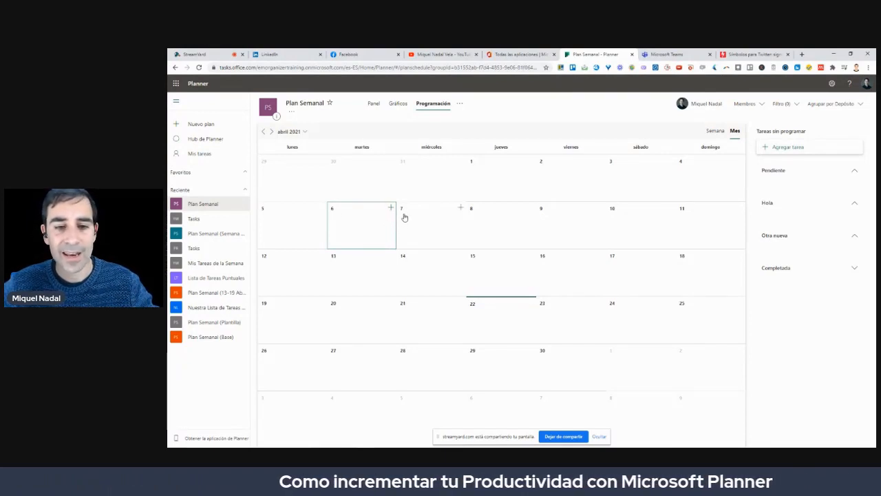
key(ctrl+2)
mouse_move(396, 195)
mouse_down()
mouse_move(368, 205)
mouse_move(405, 200)
mouse_up()
key(Escape)
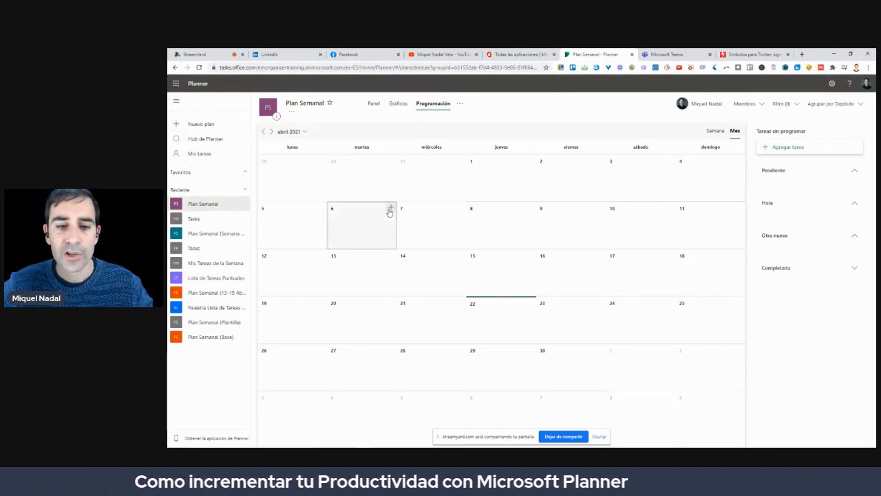
- Open and dismiss the new task form for 6 April, and circle the unscheduled tasks list with a temporary annotation
click(391, 208)
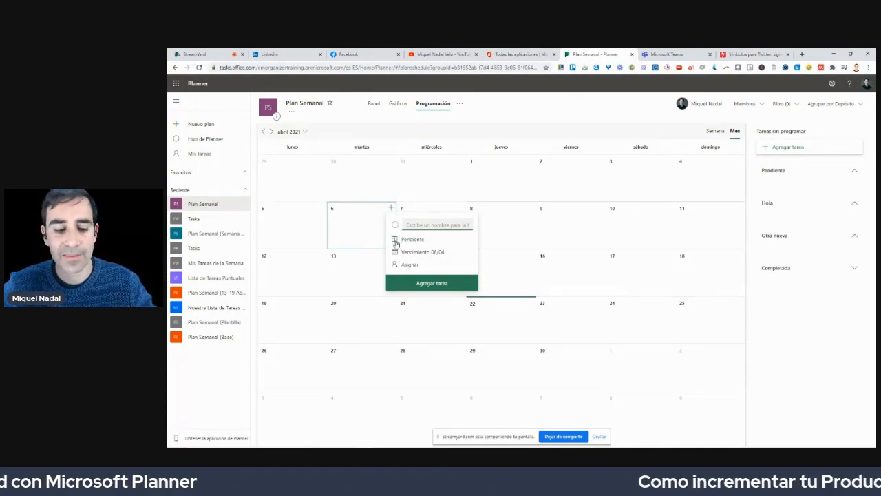
key(Escape)
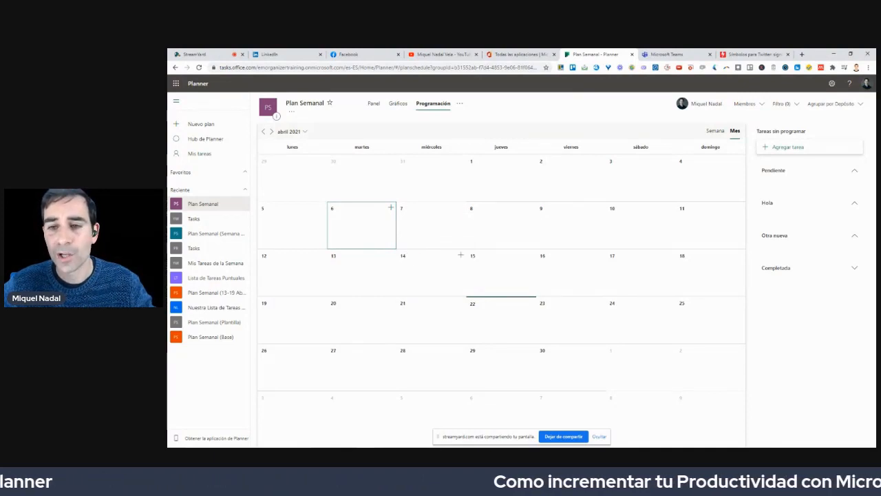
mouse_move(853, 103)
mouse_down()
mouse_move(738, 135)
mouse_move(727, 275)
mouse_move(829, 328)
mouse_move(872, 131)
mouse_move(853, 104)
mouse_up()
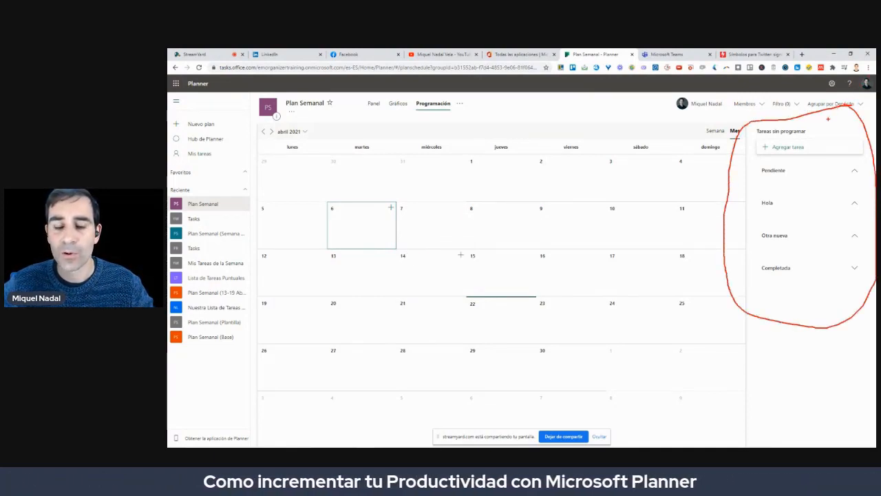
key(Escape)
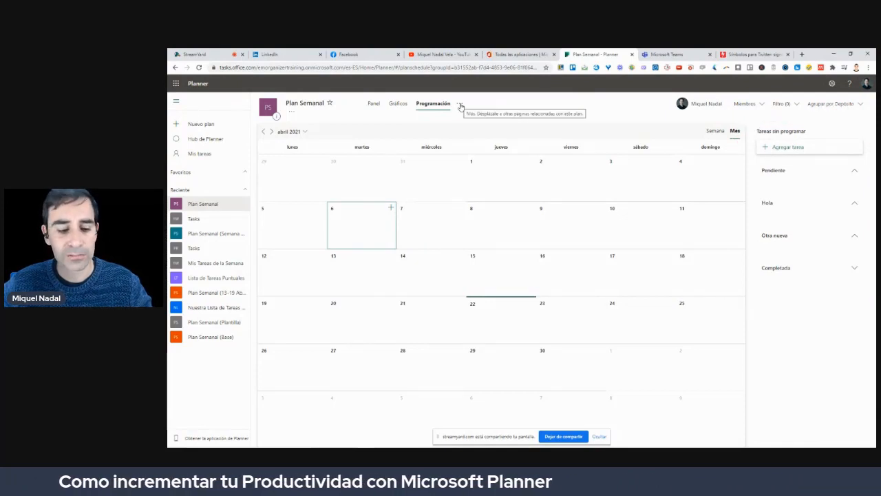
- Circle the plan's additional options with a temporary annotation, and open the plan's conversation in Outlook before closing it
mouse_move(478, 101)
mouse_down()
mouse_move(463, 96)
mouse_move(457, 117)
mouse_move(484, 109)
mouse_up()
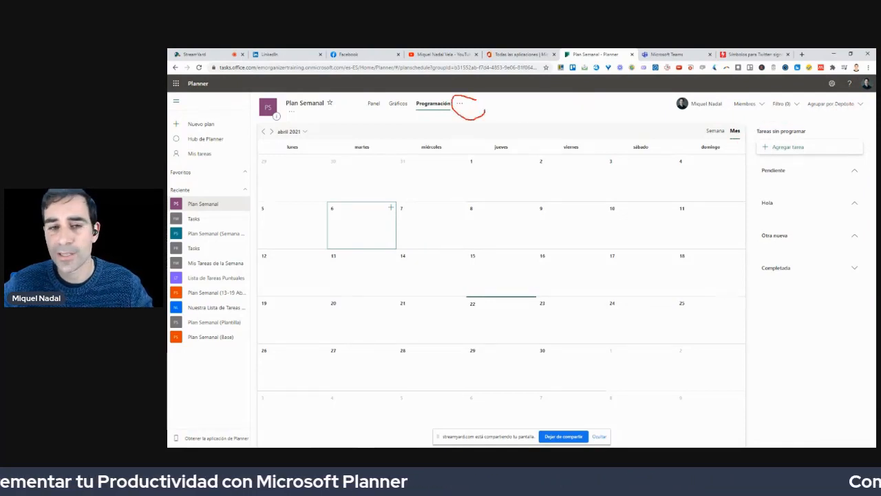
key(Escape)
click(460, 103)
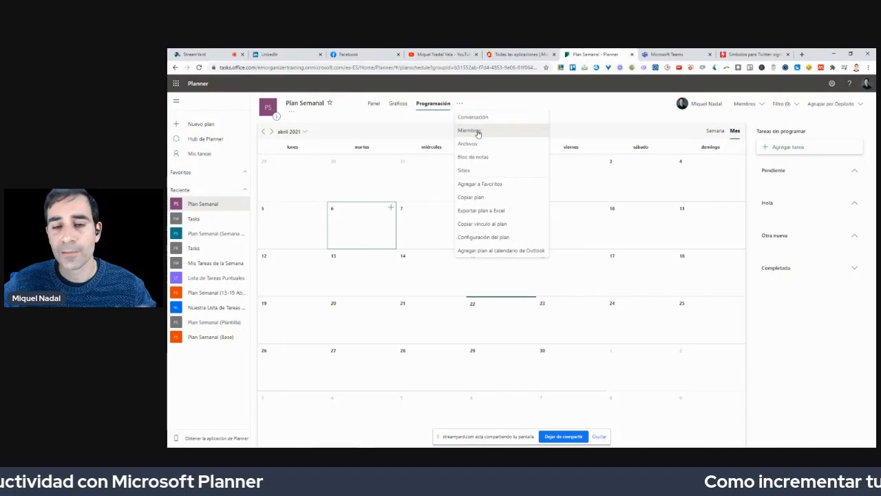
click(483, 119)
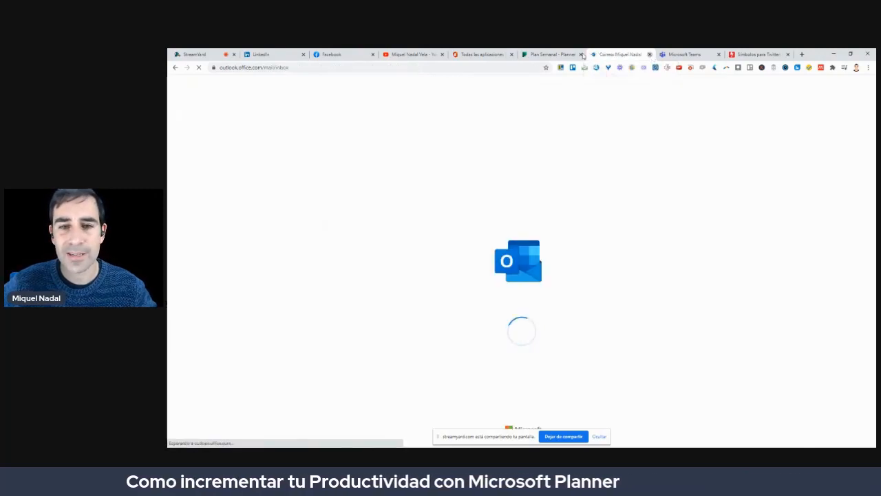
click(650, 56)
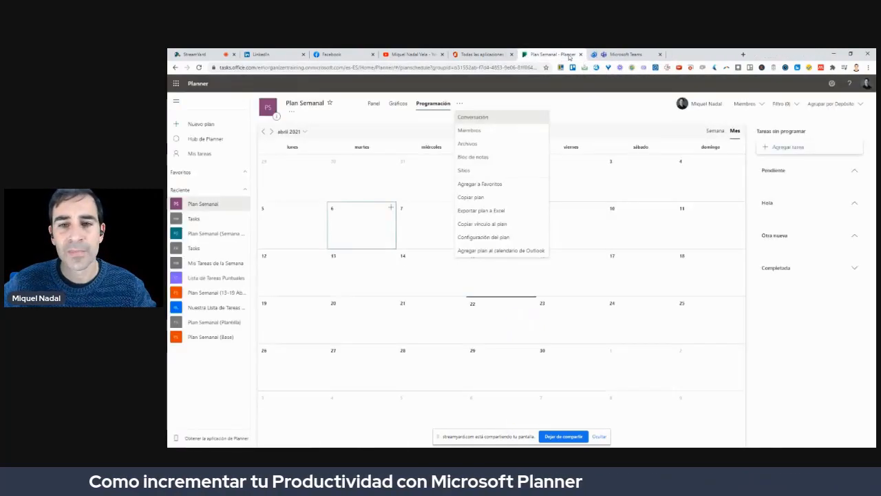
- Open the plan's notebook page and close it to return to the schedule
click(460, 103)
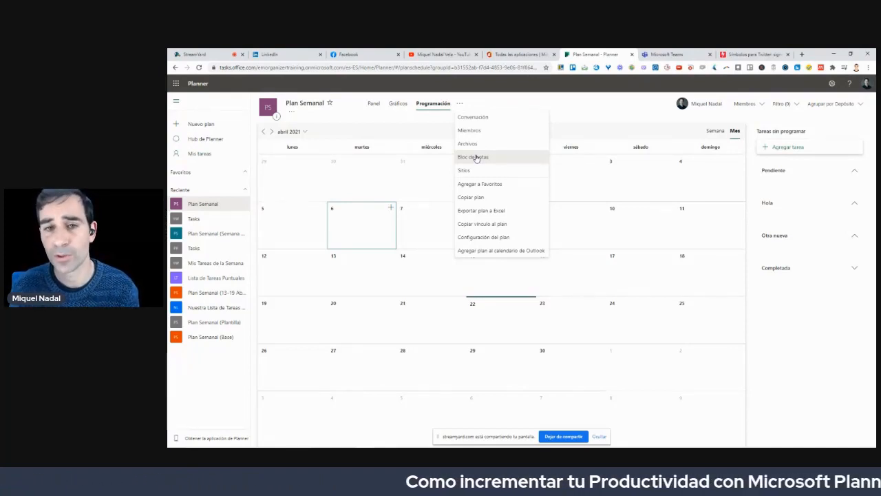
click(477, 159)
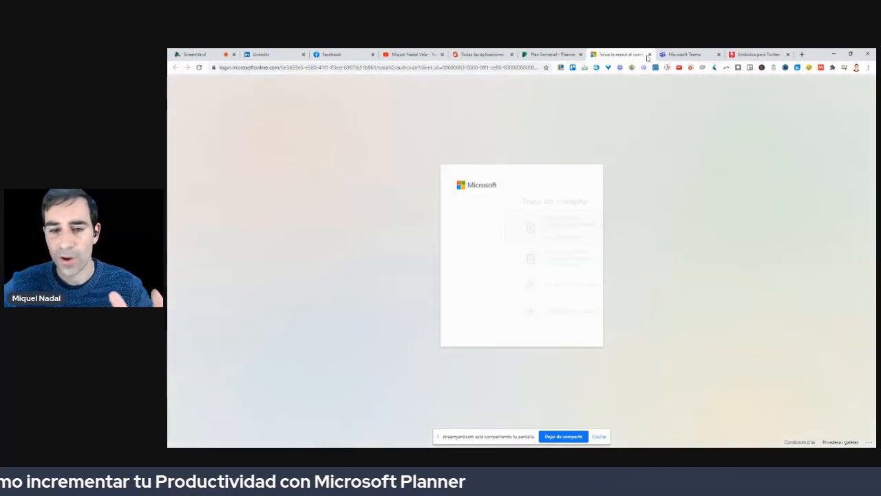
click(649, 53)
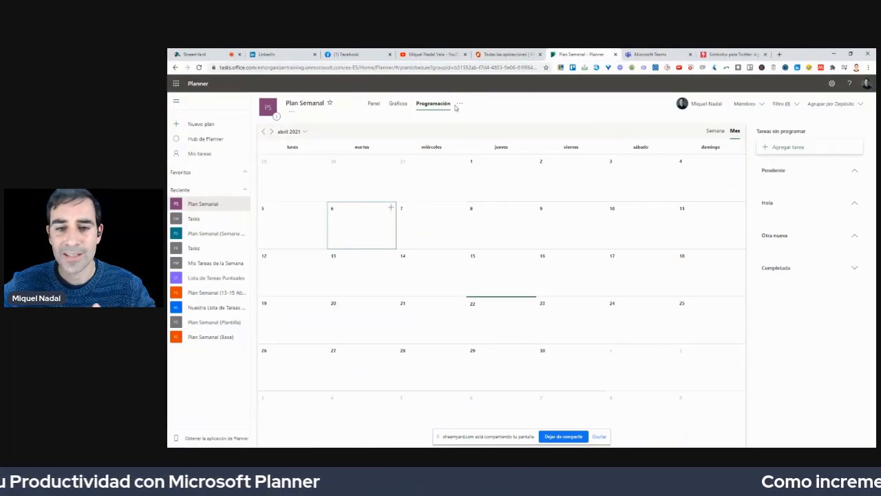
- Add Plan Semanal to the favorites and circle the Favoritos list with a freehand annotation
click(459, 104)
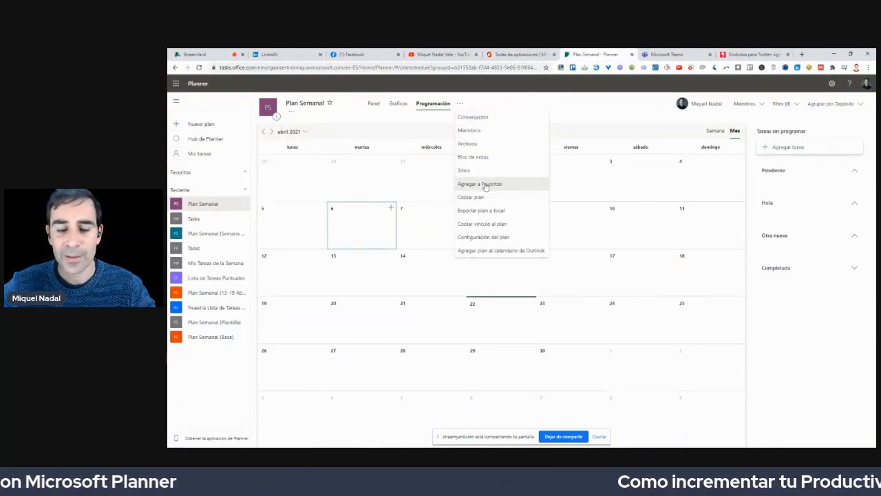
click(485, 187)
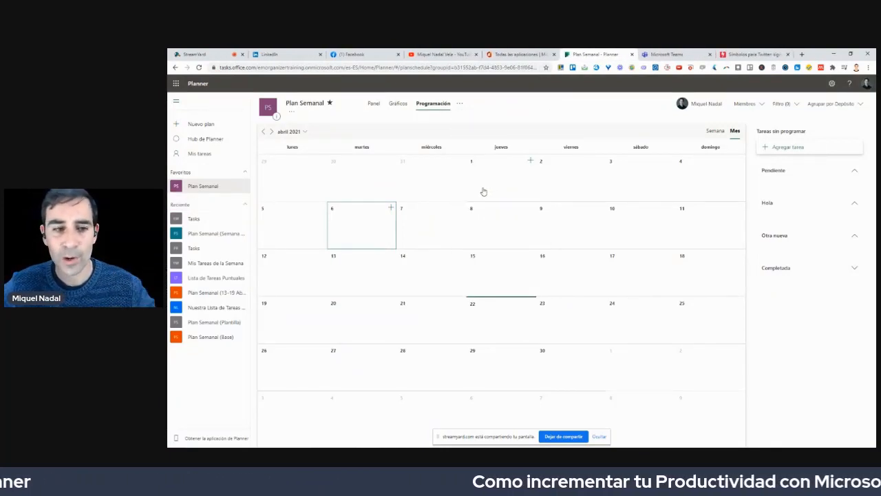
mouse_move(198, 164)
mouse_down()
mouse_move(236, 210)
mouse_move(231, 166)
mouse_move(212, 163)
mouse_up()
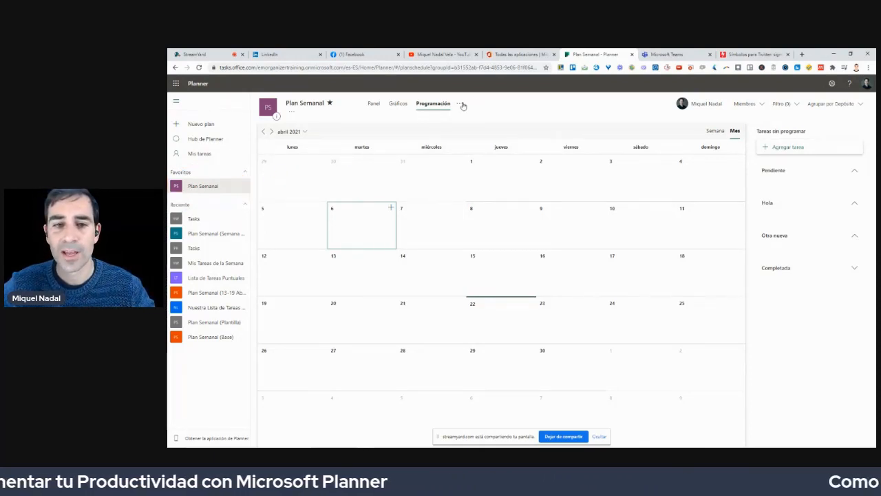
- Open the plan's general settings and return to the board of buckets
click(460, 103)
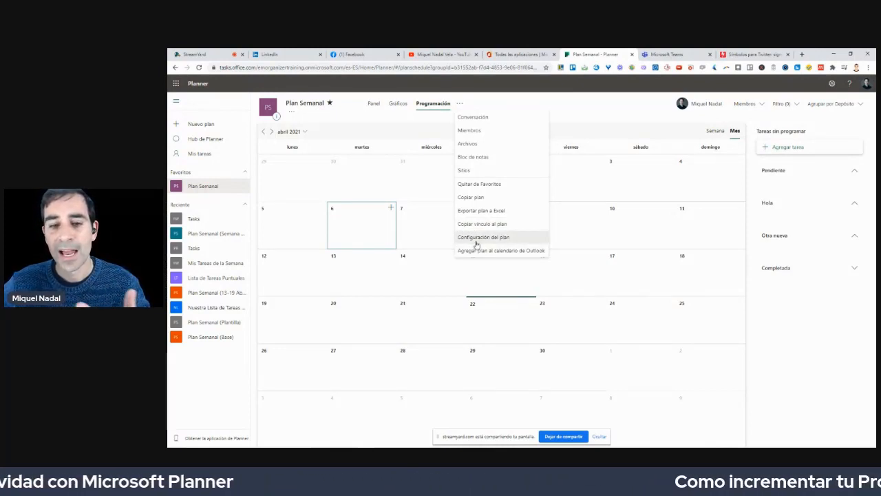
click(482, 237)
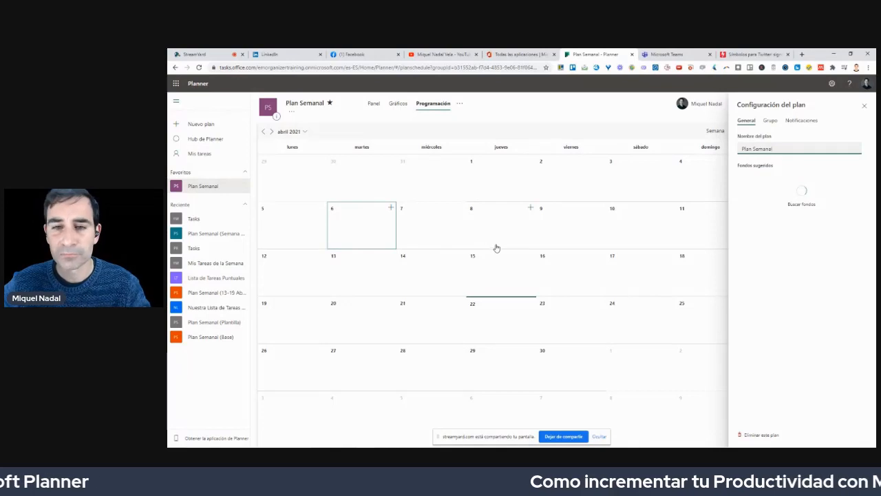
click(373, 105)
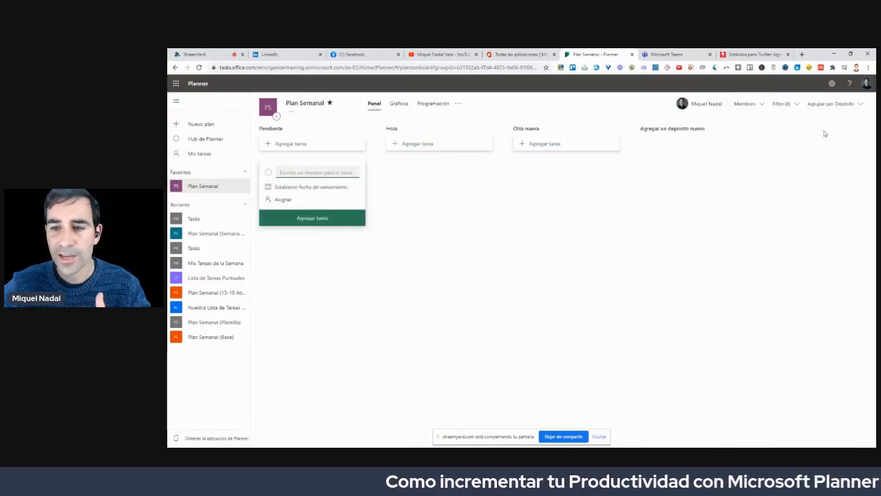
- Try the green doodle background in the plan settings, and set the plan's background to the orange and green paint splatter
click(458, 104)
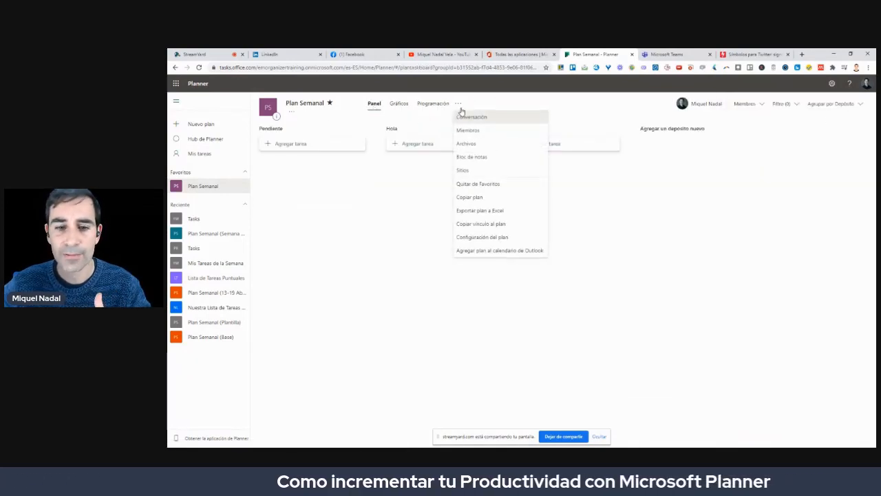
click(483, 238)
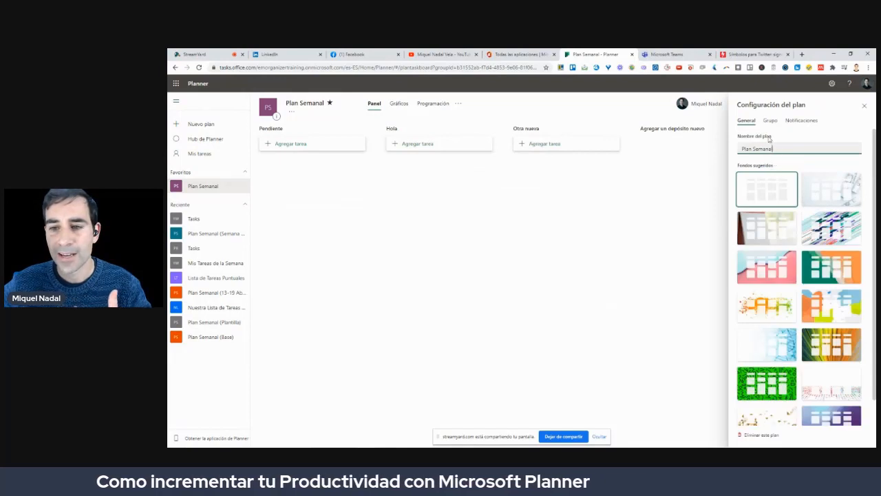
click(750, 389)
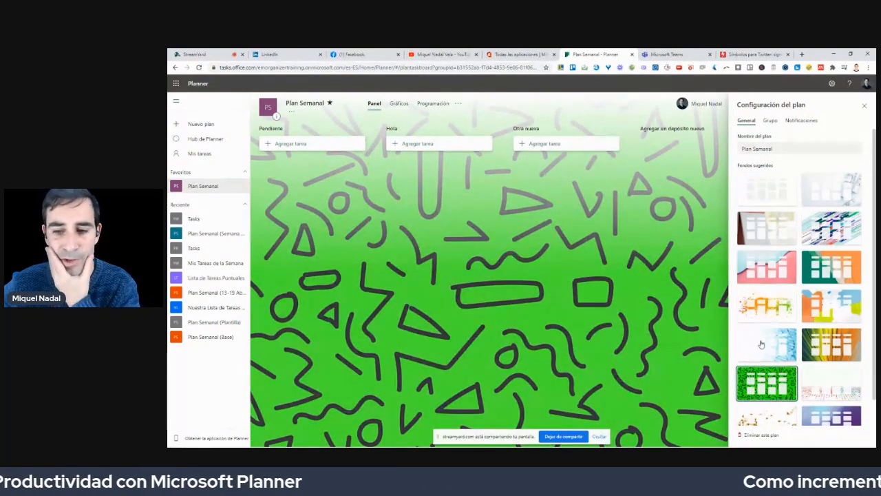
click(752, 318)
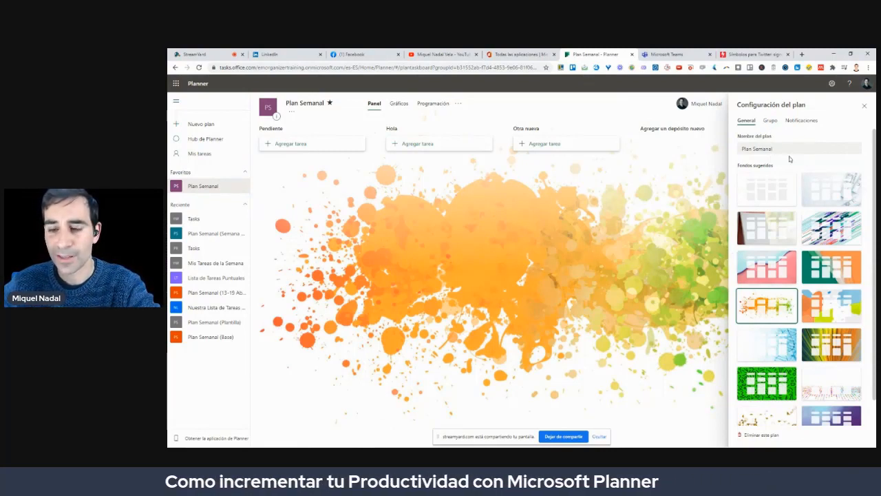
- Look through the remaining suggested backgrounds and examine the plan's group and notification settings
scroll(778, 286, down, 2)
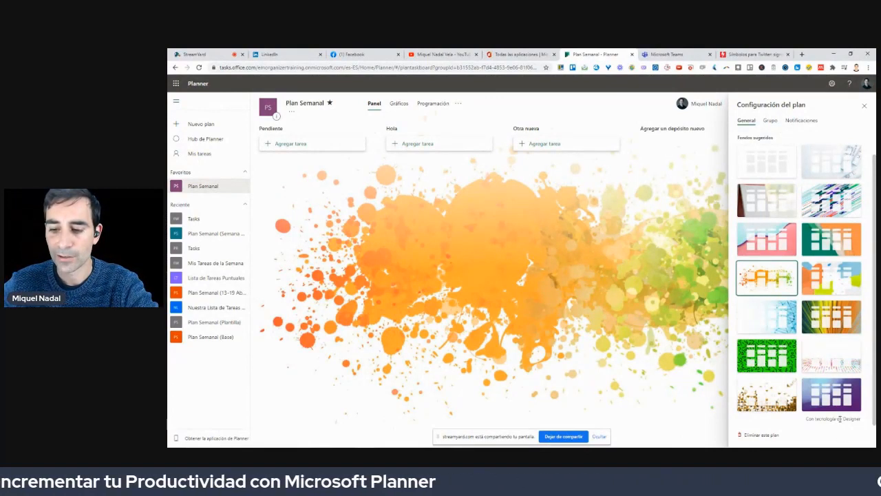
scroll(841, 372, up, 2)
click(768, 120)
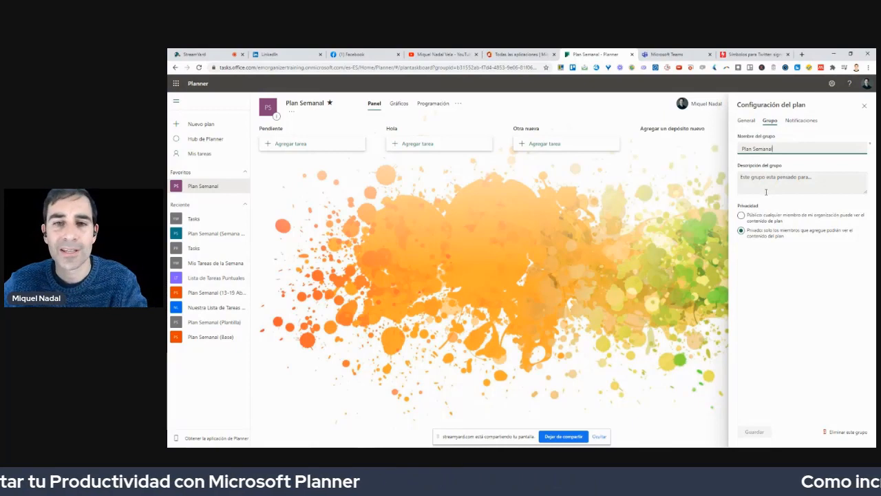
click(793, 121)
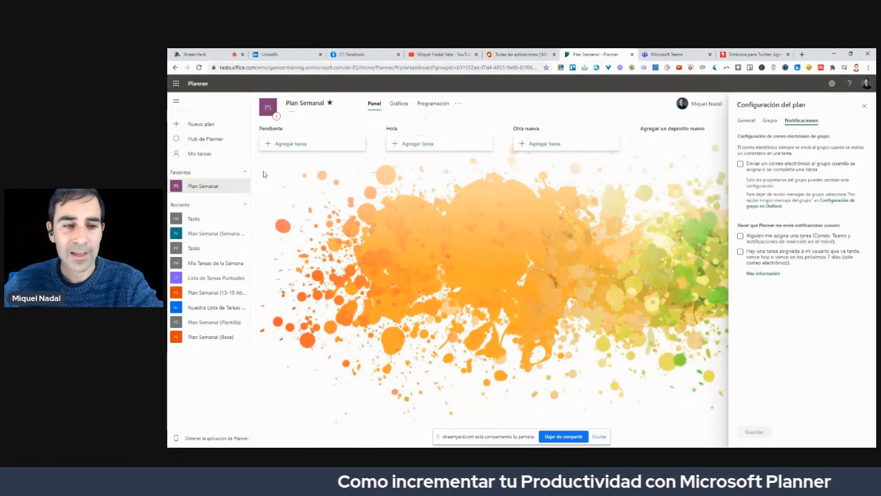
- Rename the Pendiente bucket as "Lista de Tareas Puntuales" and close the plan settings
click(270, 128)
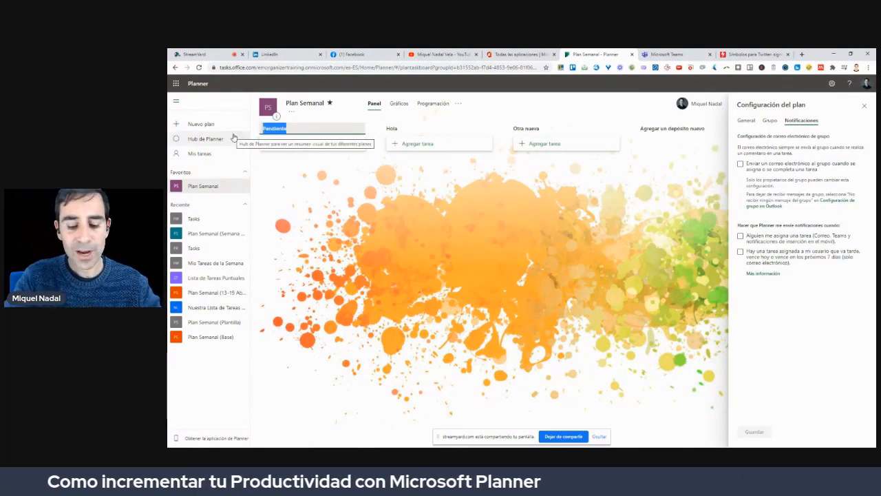
text(Lista de T)
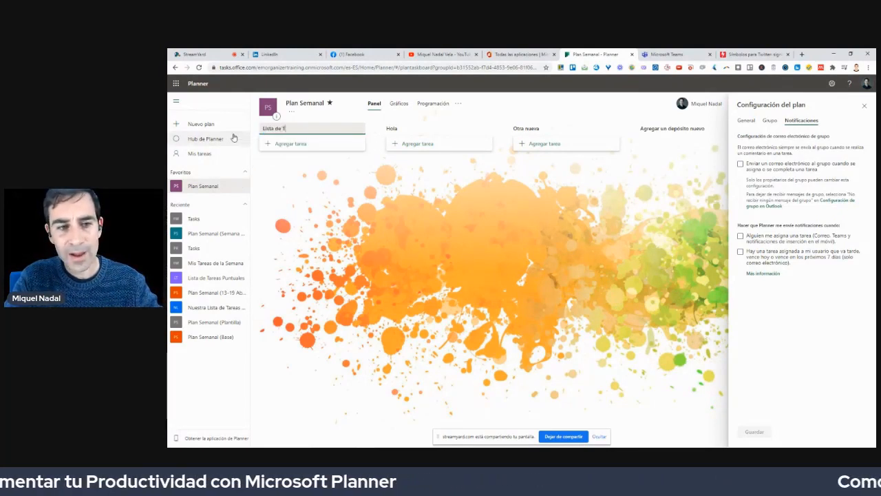
text(areas P)
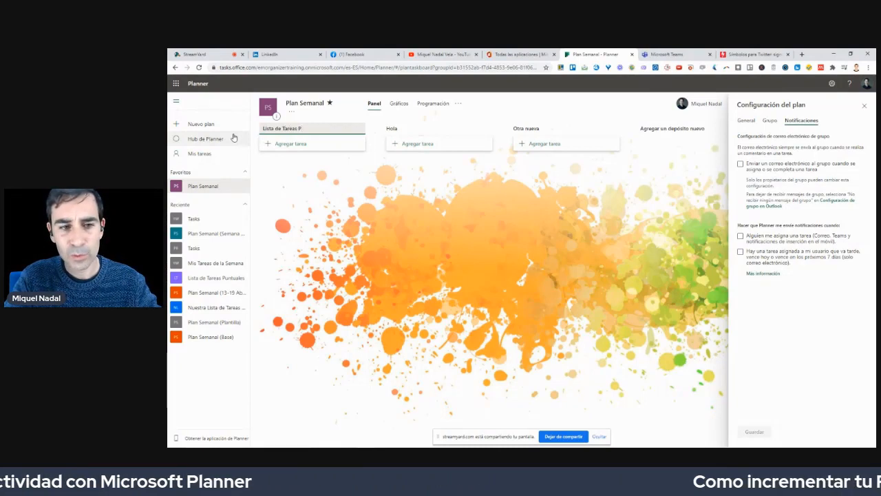
text(untuales)
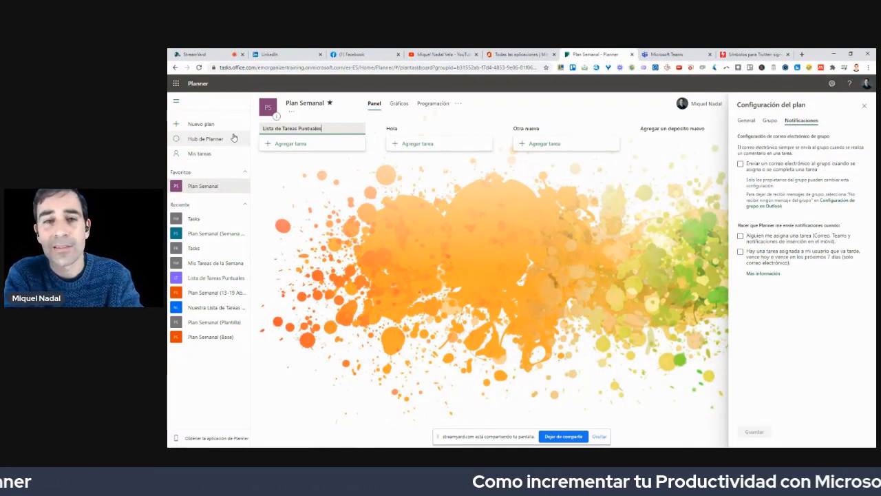
key(Return)
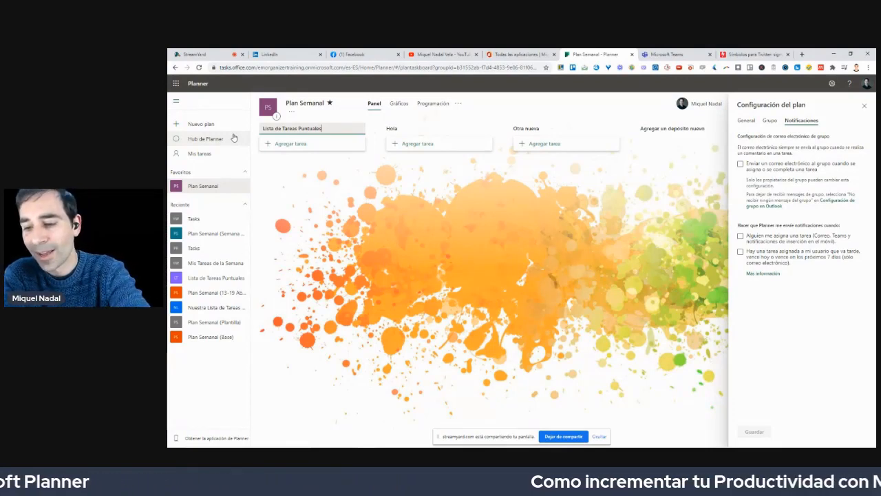
key(Return)
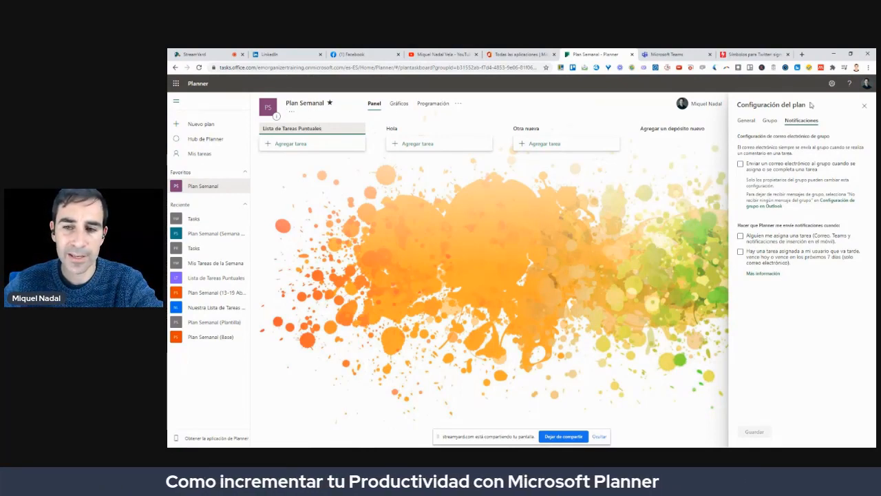
click(864, 107)
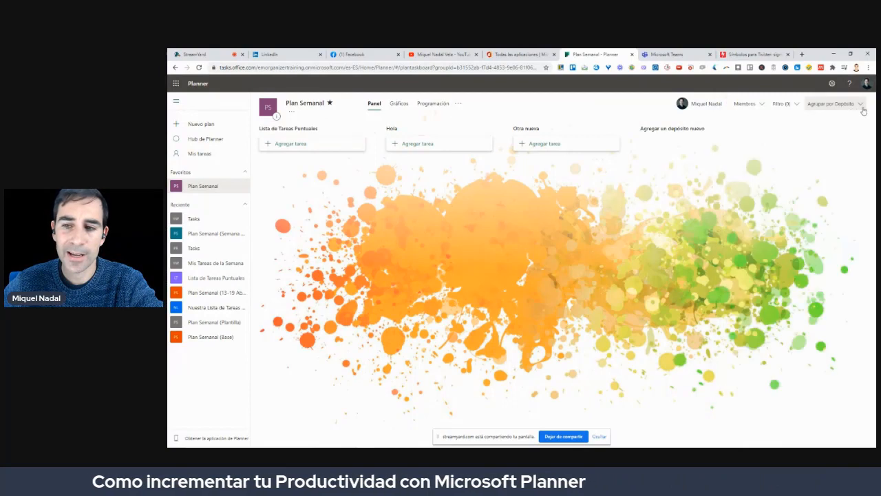
- Circle the plan's additional options and the Configuración del plan entry with temporary annotations, and open the plan settings
click(457, 106)
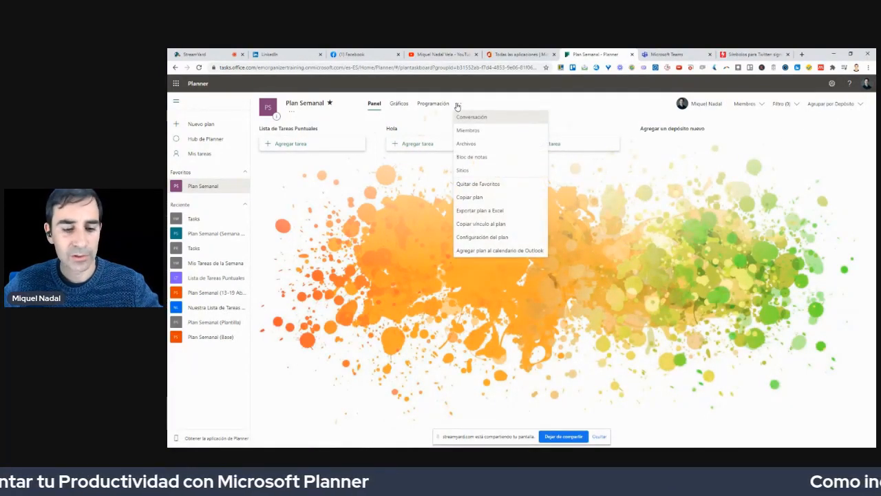
mouse_move(471, 99)
mouse_down()
mouse_move(467, 110)
mouse_move(476, 103)
mouse_up()
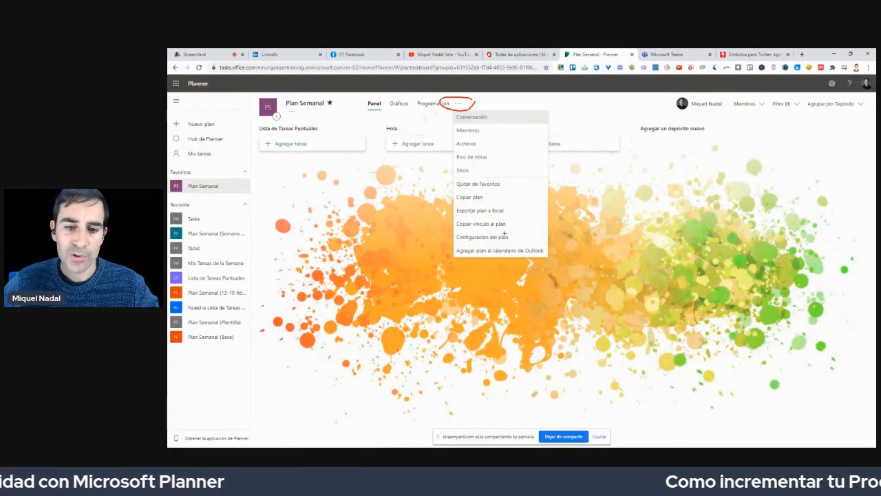
mouse_move(505, 234)
mouse_down()
mouse_move(475, 229)
mouse_move(445, 238)
mouse_move(512, 245)
mouse_up()
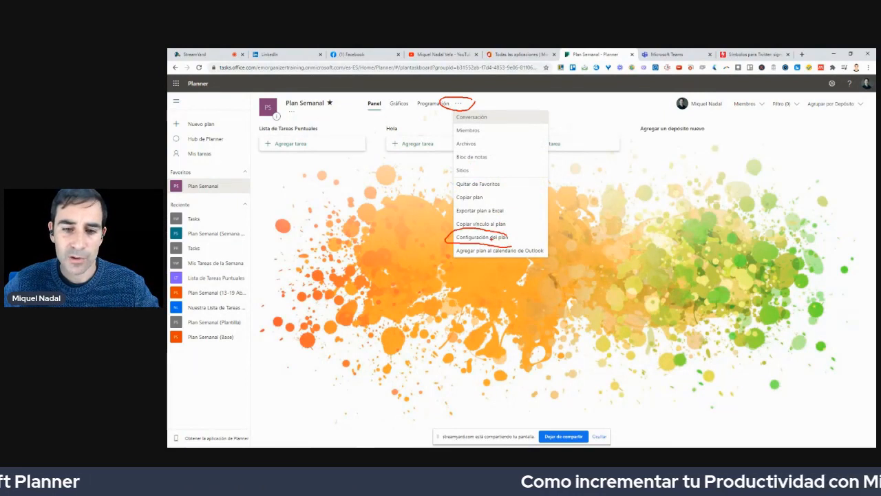
click(482, 237)
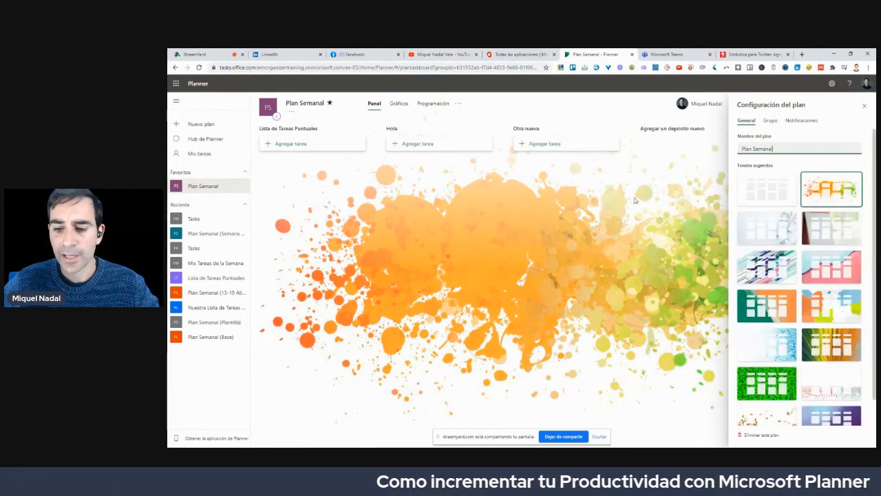
- Circle Eliminar este plan and draw an arrow pointing to it with temporary annotations, and clear them
mouse_move(785, 424)
mouse_down()
mouse_move(729, 431)
mouse_move(807, 439)
mouse_move(772, 424)
mouse_up()
mouse_move(615, 311)
mouse_down()
mouse_move(720, 420)
mouse_move(726, 382)
mouse_up()
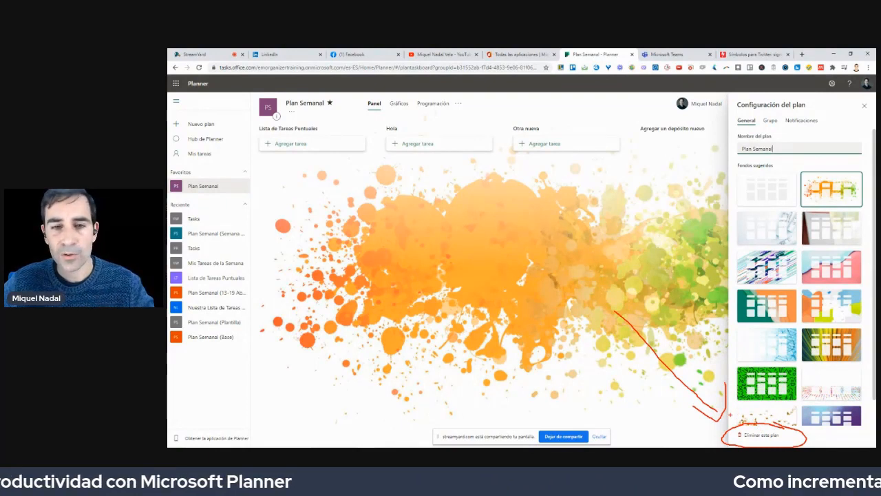
key(Escape)
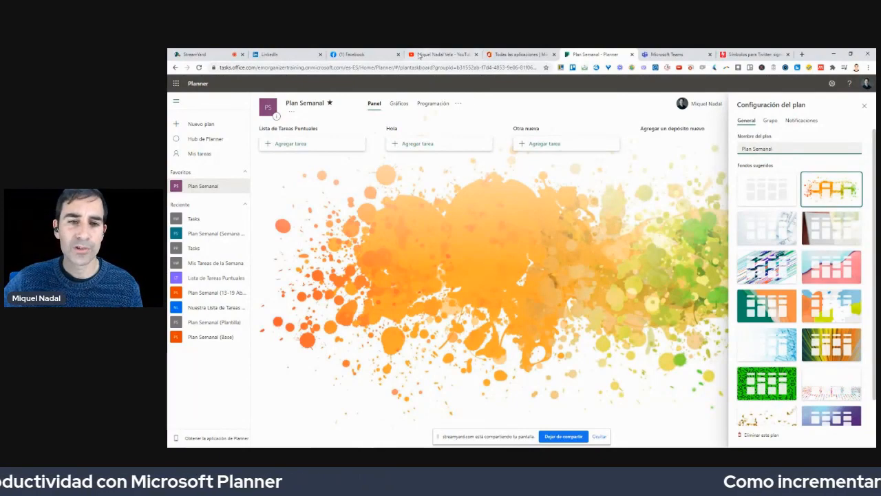
- Copy the YouTube channel's link and post it as a comment on the LinkedIn live video
click(419, 56)
click(299, 57)
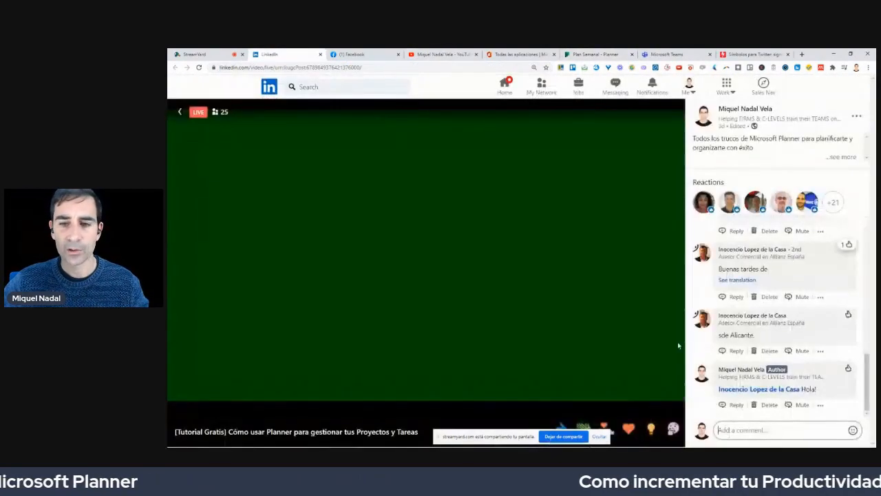
text(https://www.youtube.com/channel/UCMawVbrD-WOApfR90Wra6Tg)
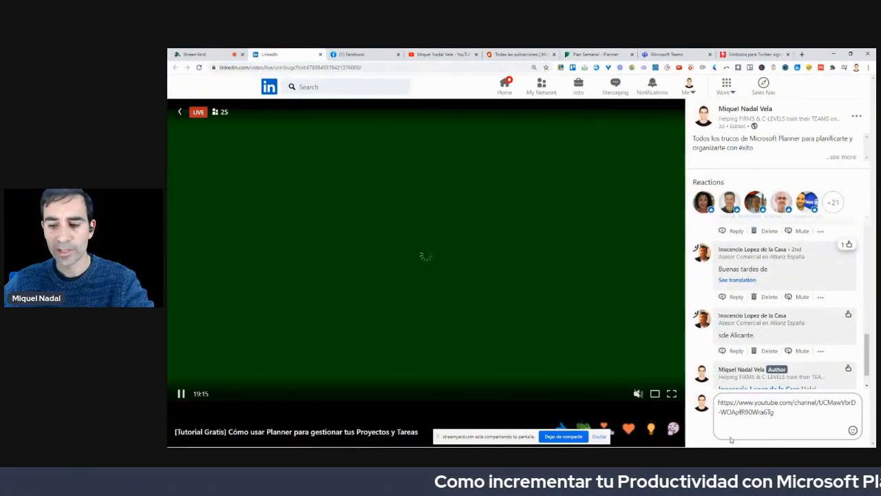
key(Return)
- Switch to Facebook and post the YouTube channel's link as a comment on the live video
click(350, 54)
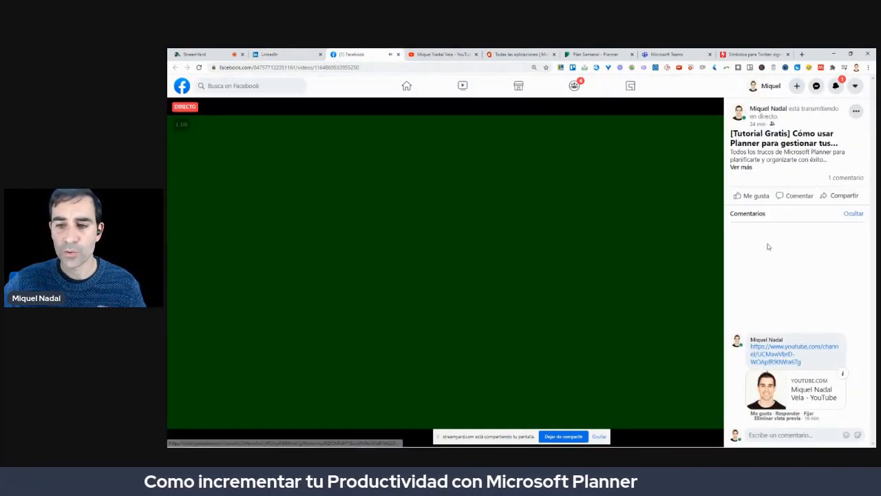
click(778, 205)
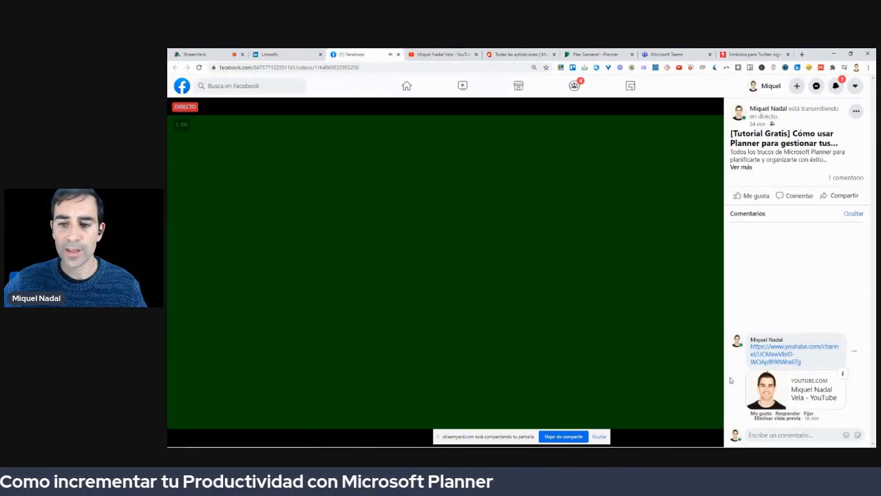
text(https://www.youtube.com/channel/UCMawVbrD-WOApfR90Wra6Tg)
key(Return)
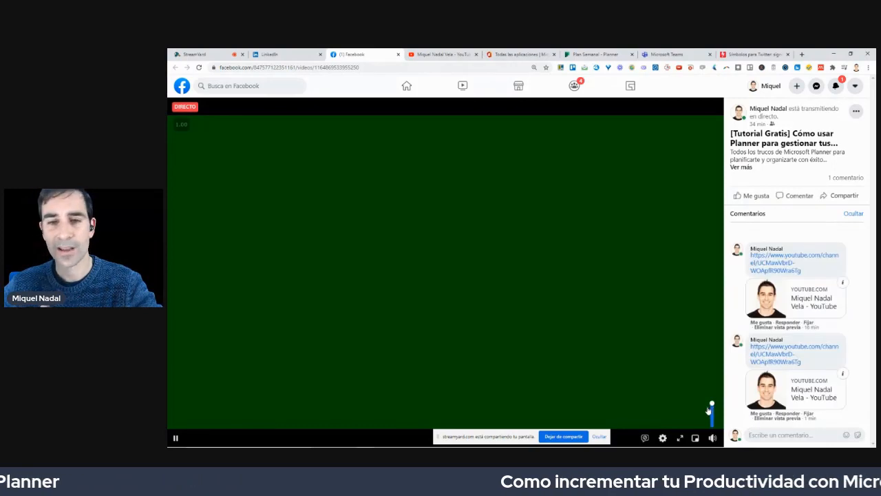
- Check the live broadcast in StreamYard, close the Facebook page and return to Plan Semanal in Planner
click(218, 54)
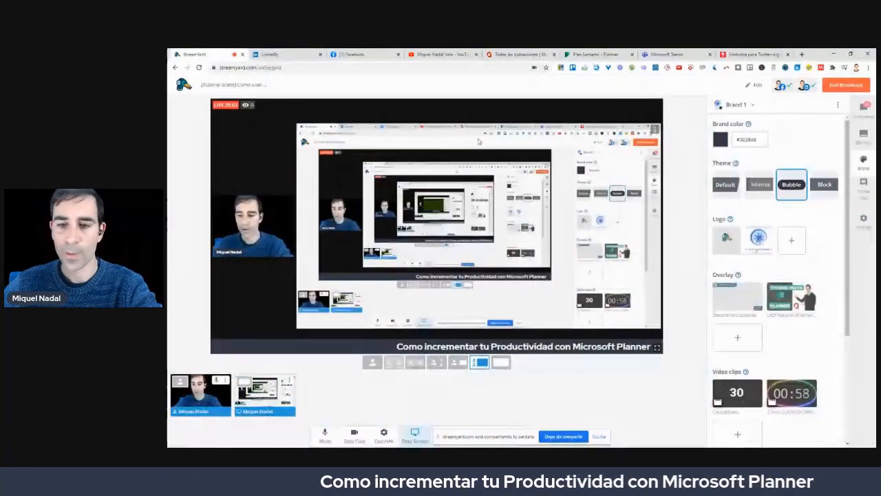
click(584, 53)
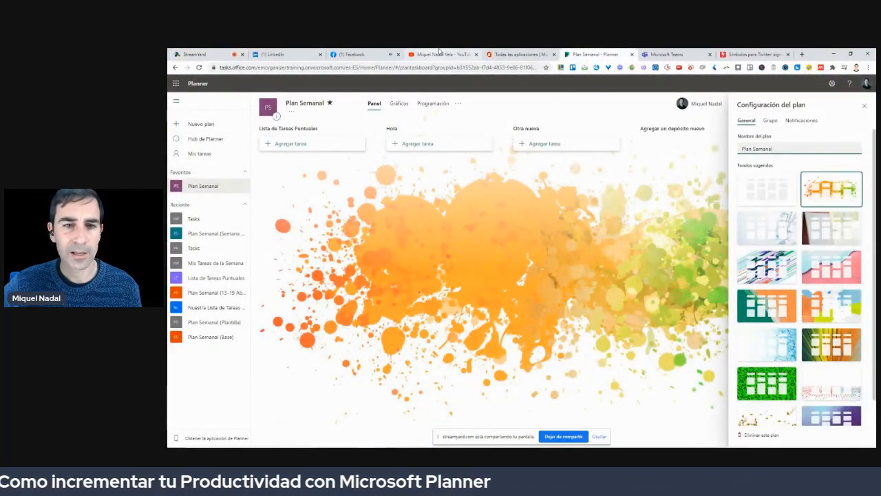
click(398, 53)
click(223, 52)
click(583, 53)
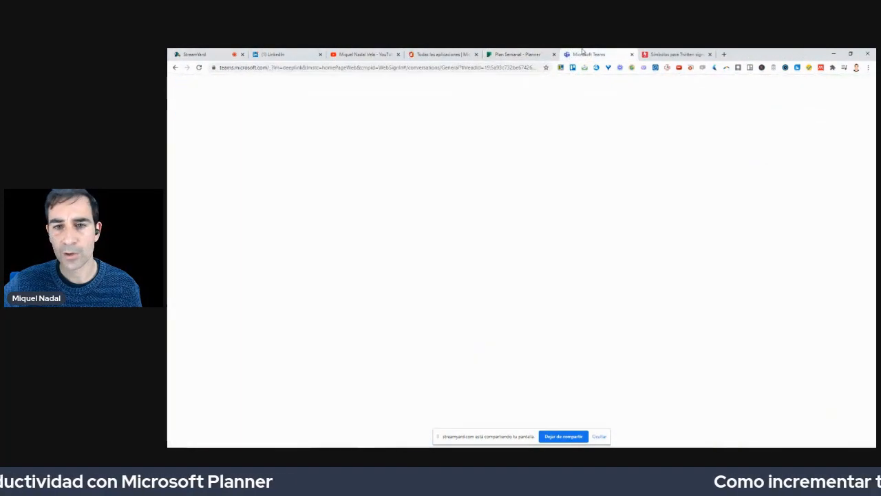
click(536, 52)
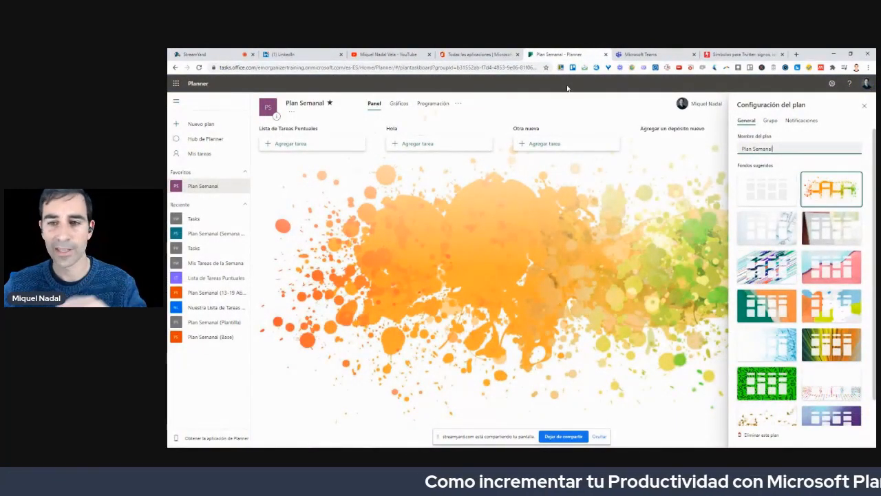
- Add a task named "Revisar Informe" to the Lista de Tareas Puntuales bucket
click(289, 145)
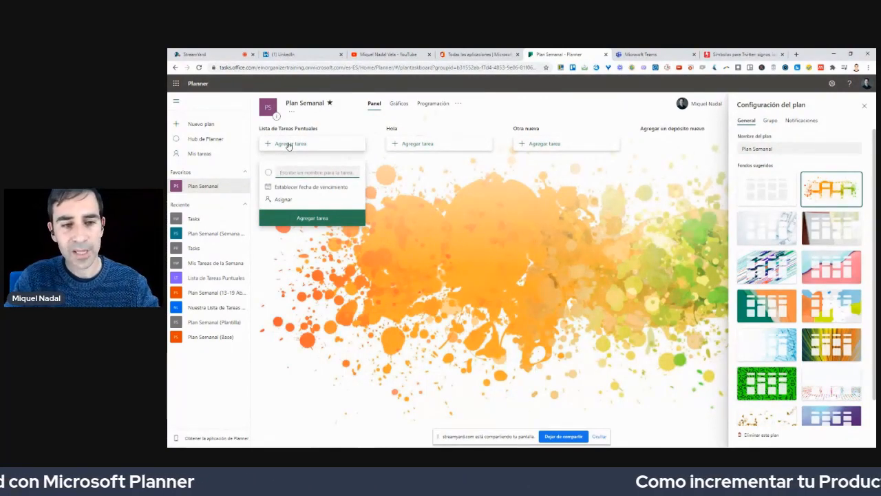
text(R)
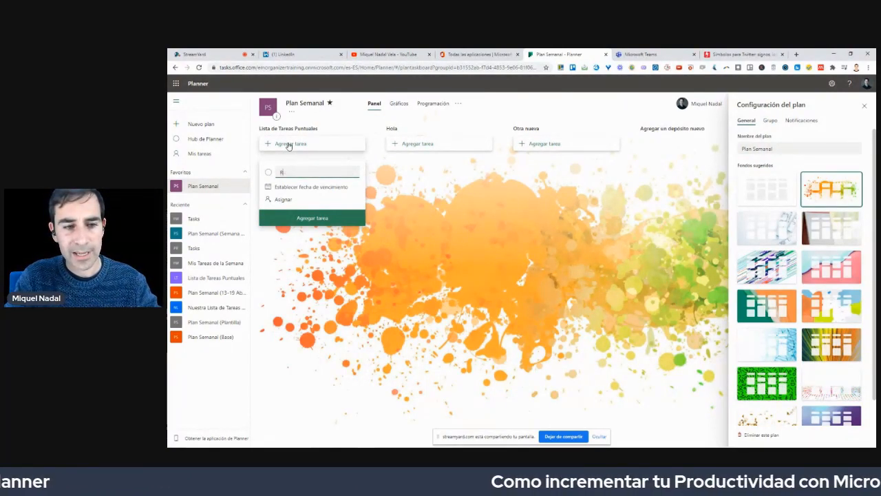
text(evisar Informe)
key(Return)
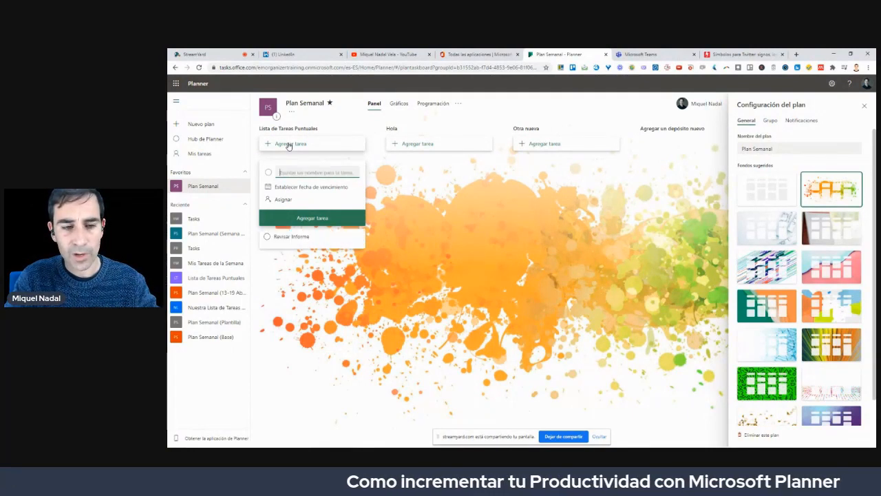
- Add a task named "Revisar Contabilidad Factura Y" to the Lista de Tareas Puntuales bucket
text(Revisar)
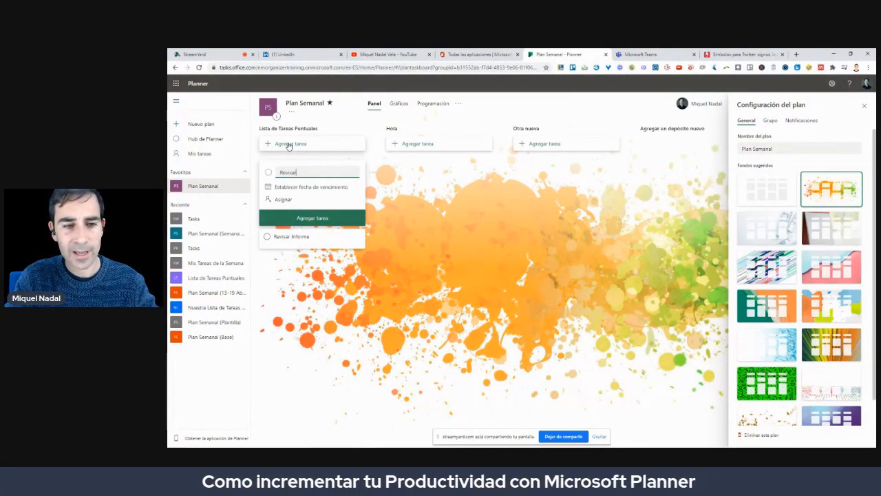
text( Con)
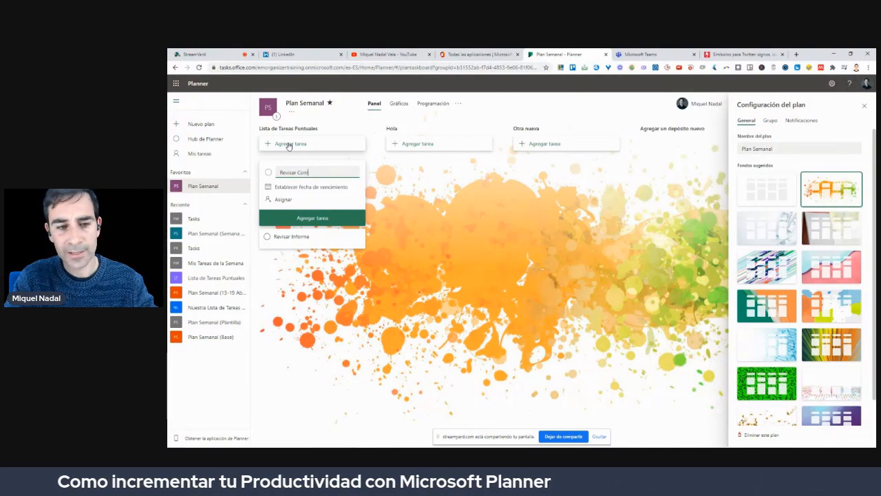
text(tabilidad Factura Y)
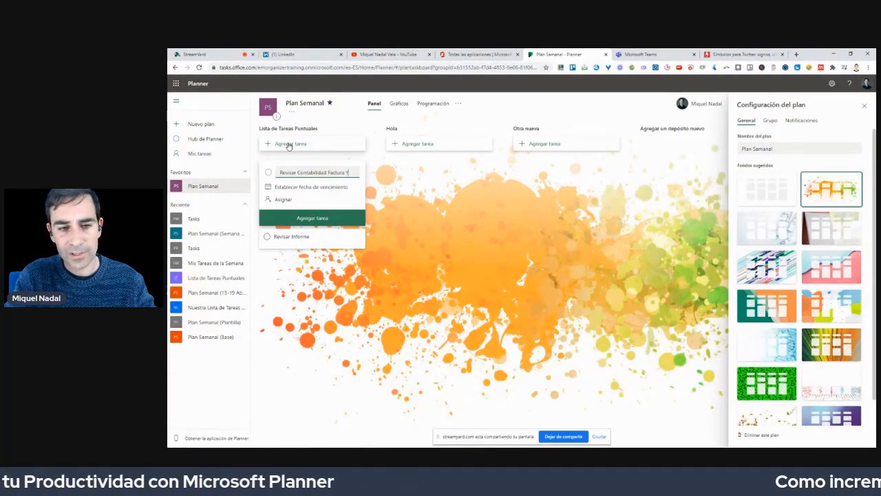
key(Return)
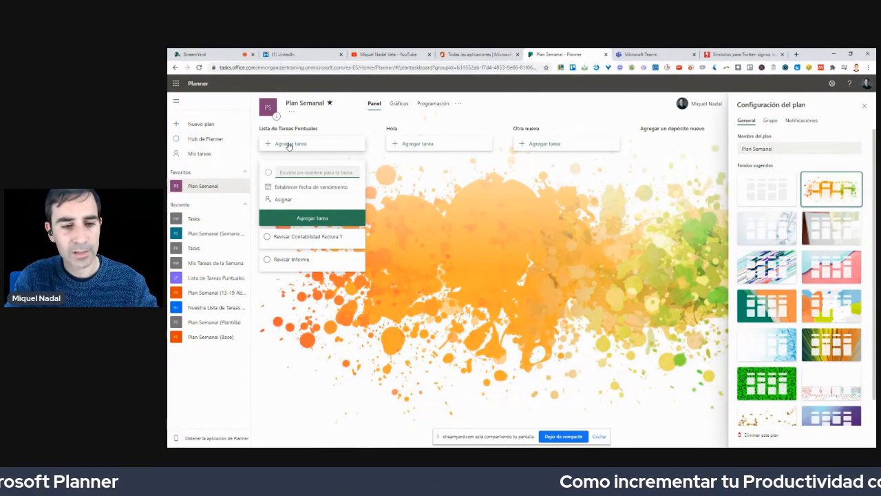
- Add the tasks "Revisar Presentación" and "Crear contenido para LinkedIn" to the Lista de Tareas Puntuales bucket
text(Revisar Presen)
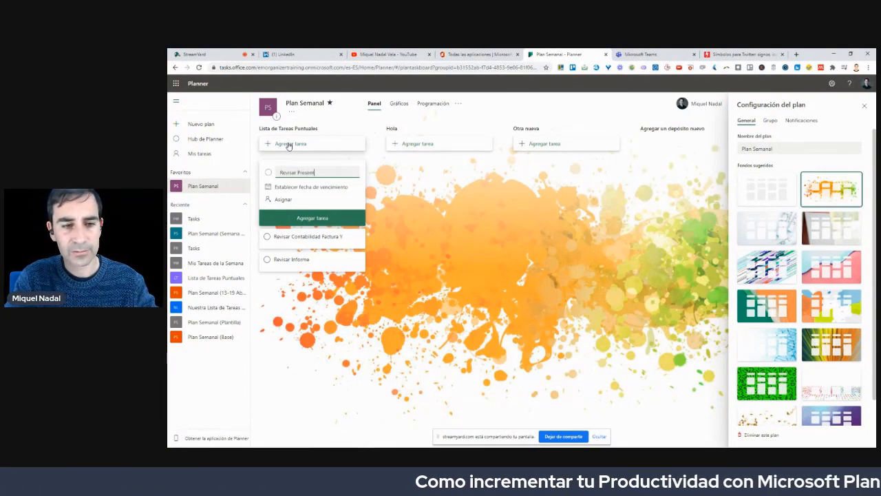
text(tación)
key(Return)
text(Crear co)
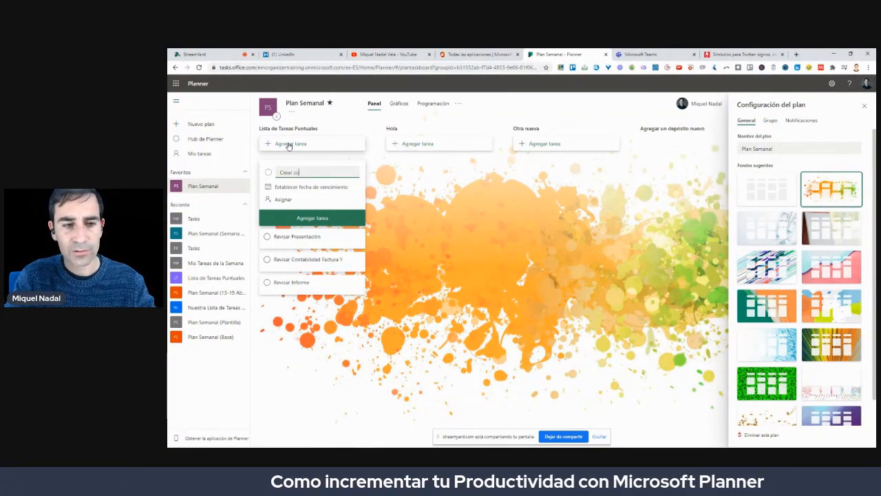
text(ntenido para LinkedIn)
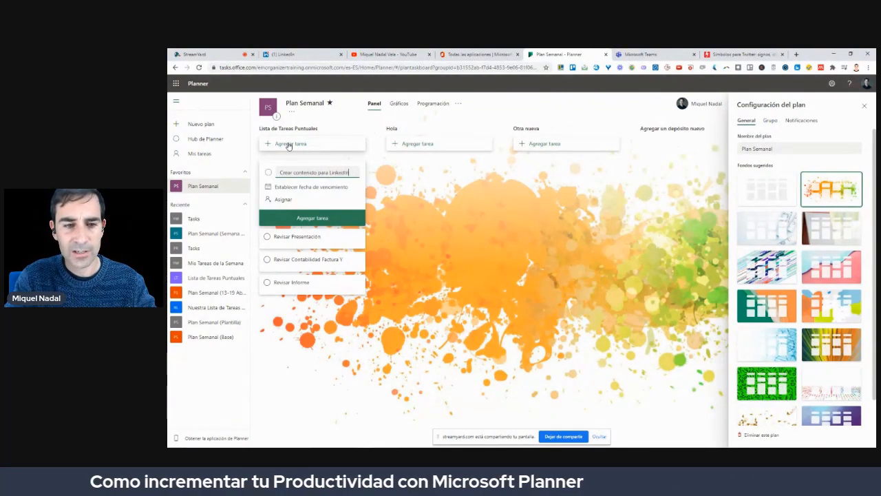
key(Return)
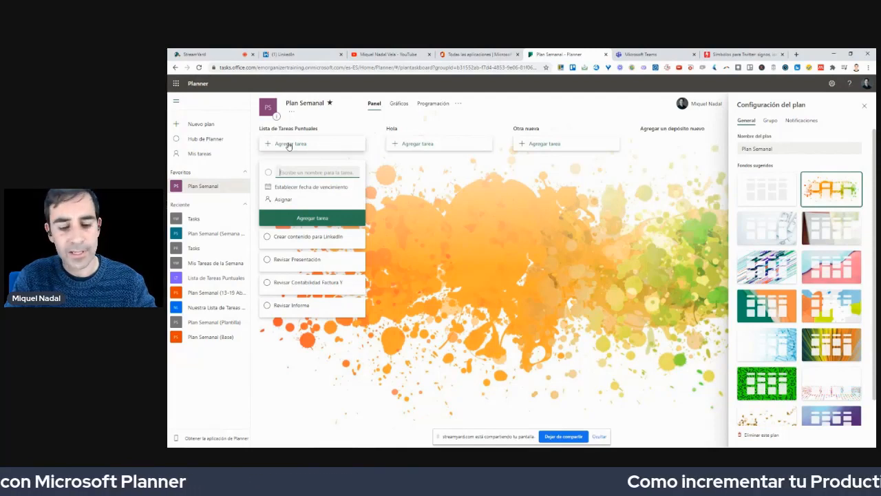
- Add a task named "Revisar Packaging Producto Z" to Lista de Tareas Puntuales and close the new-task form
text(R)
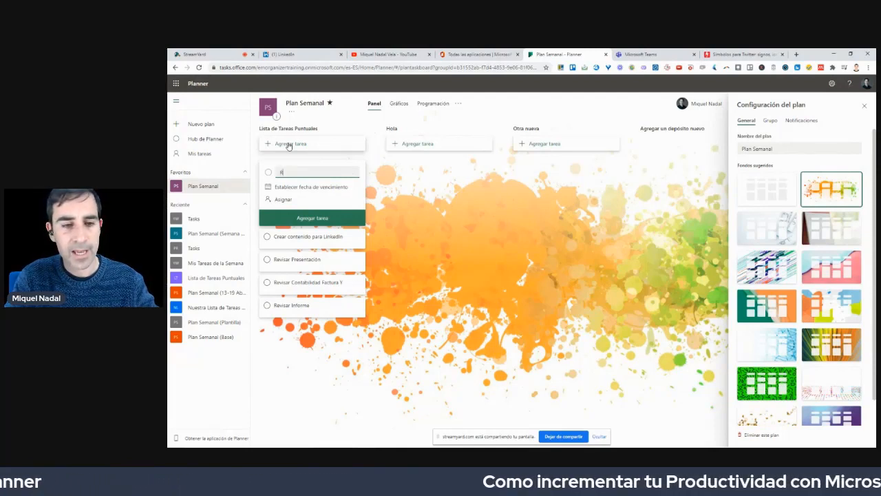
text(evisar)
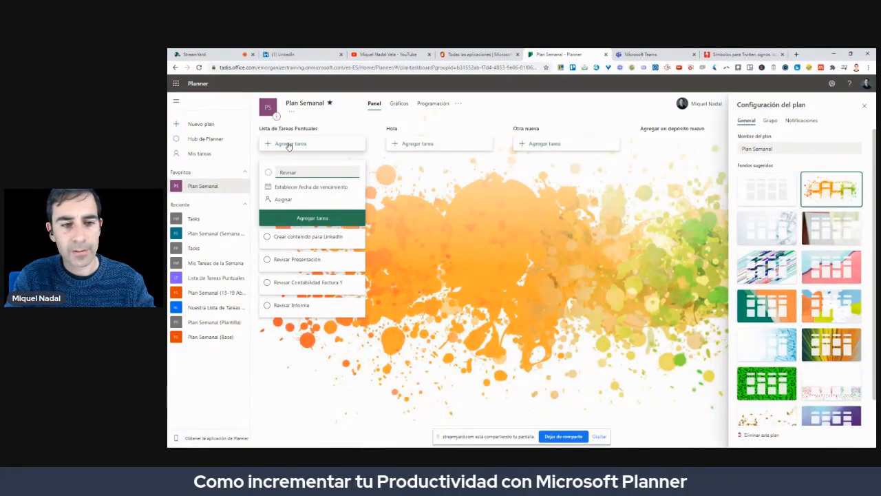
text( IPackin)
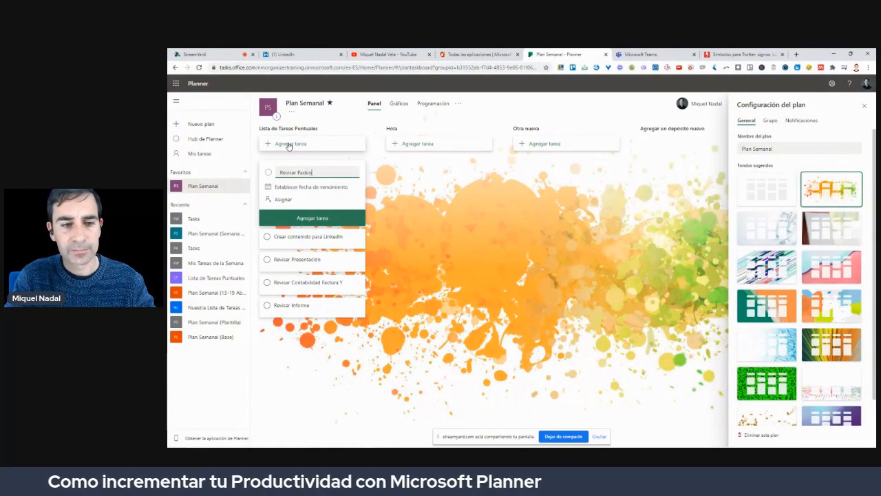
text(k)
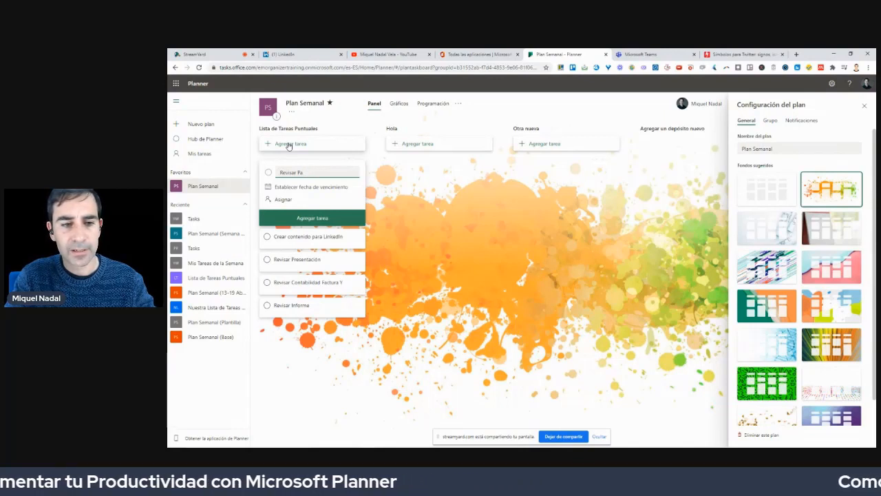
text(ckaging Produ)
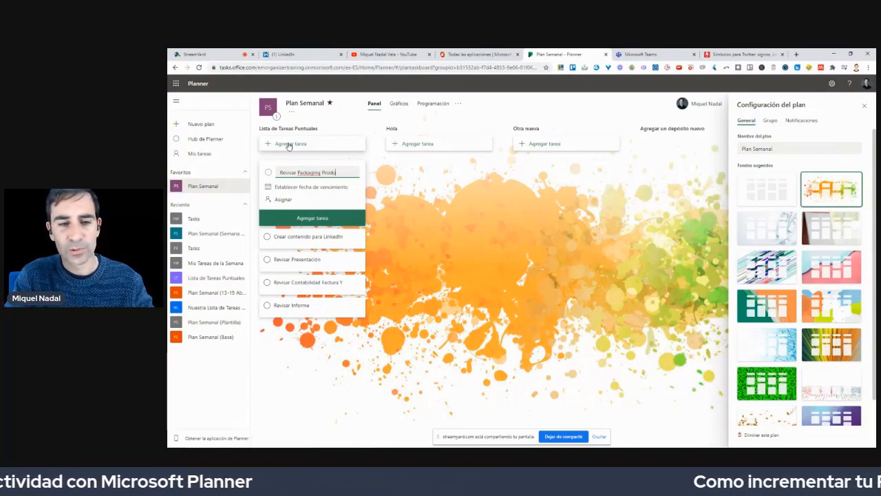
text(cto Z)
key(Return)
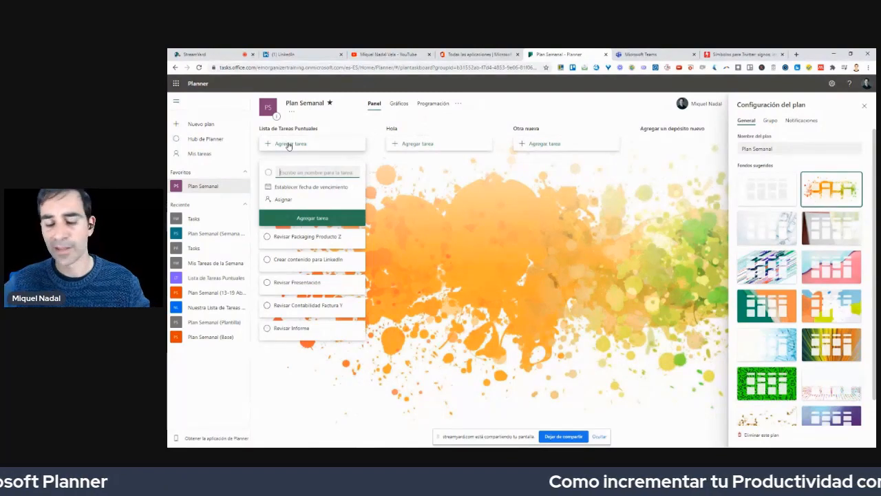
click(440, 277)
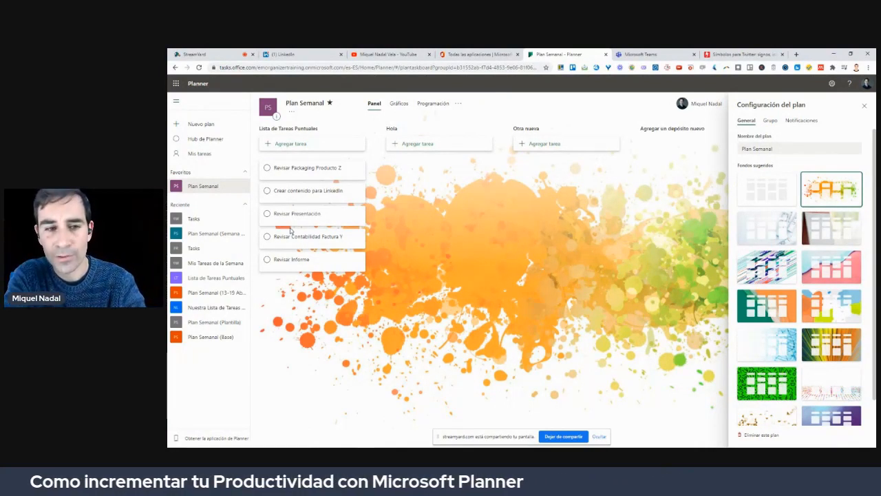
- Start a new task in Lista de Tareas Puntuales and enter "SEMANA EN CURSO" as its name
click(295, 146)
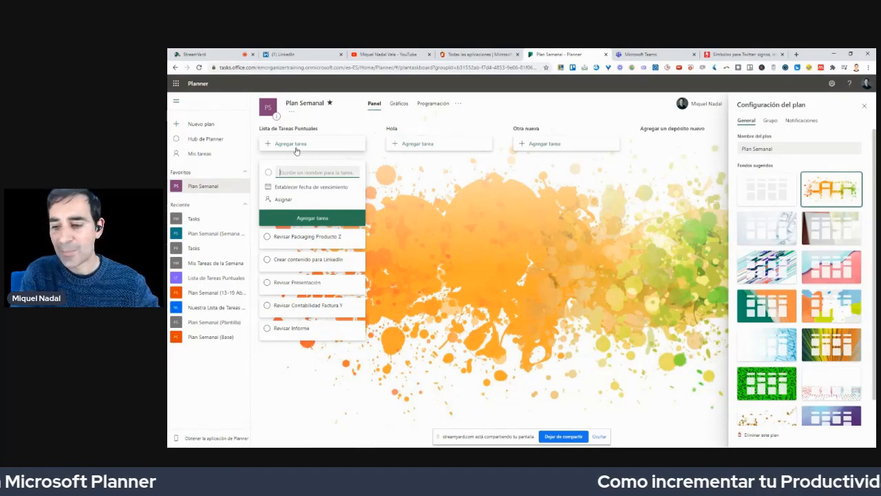
text(S)
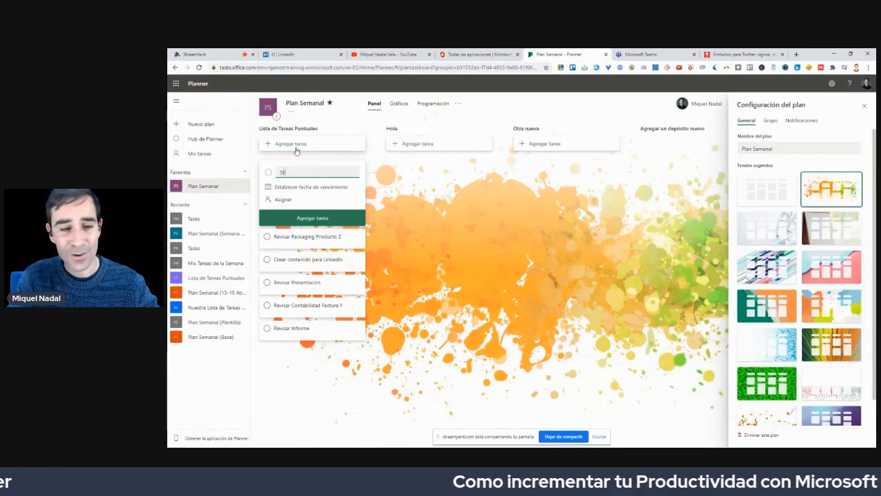
text(EMANA)
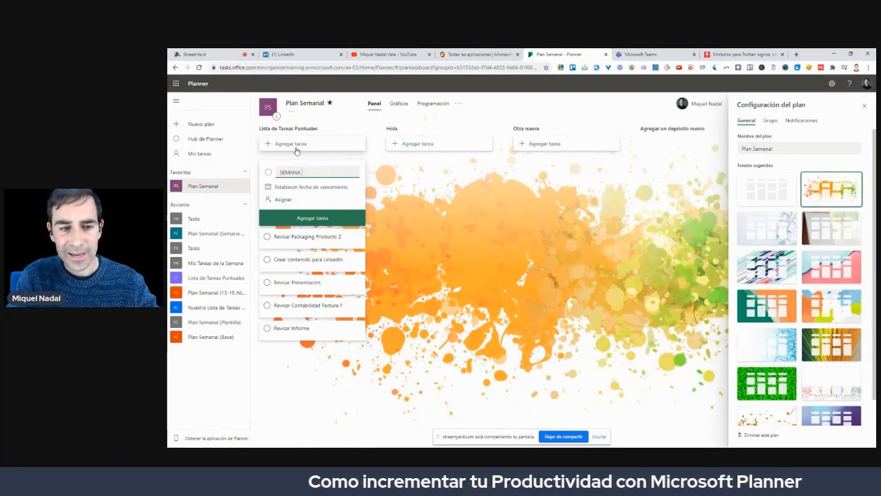
key(BackSpace)
key(BackSpace)
key(BackSpace)
key(BackSpace)
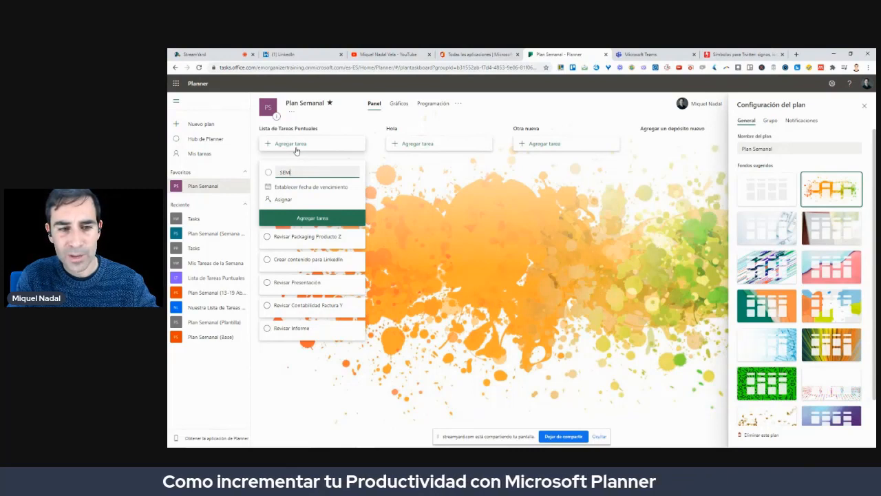
text(EMANA EN CURSO)
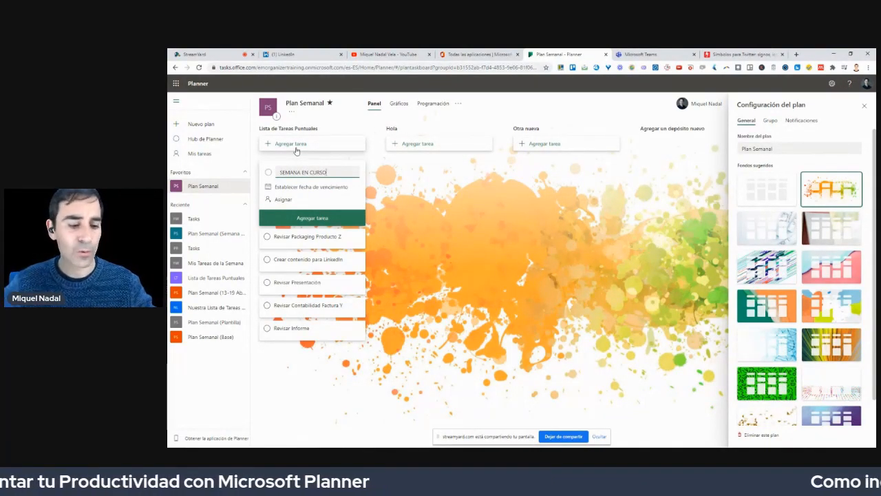
- Switch to the Símbolos para Twitter page and copy the blue double-up-arrow symbol from the Símbolos section
click(733, 54)
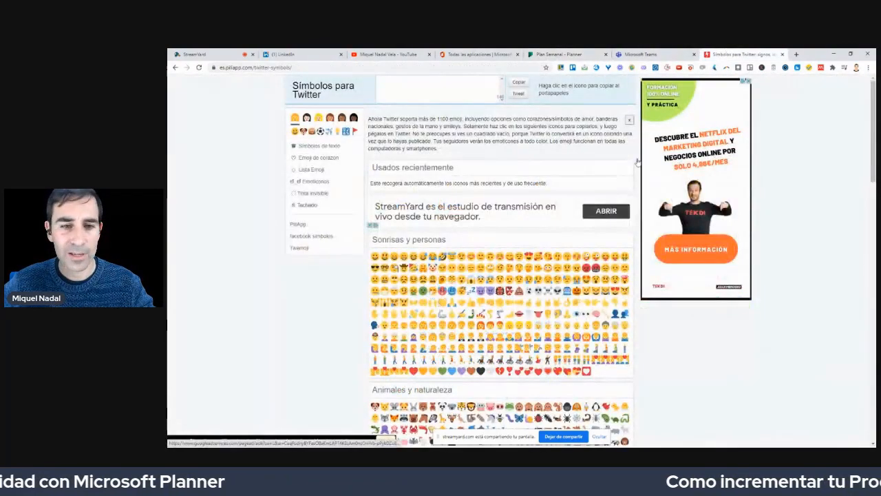
scroll(511, 249, down, 3)
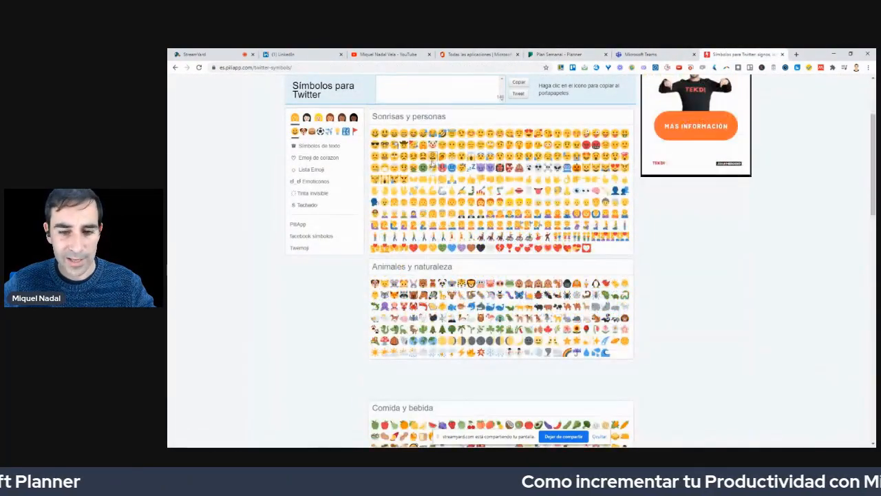
scroll(433, 160, down, 12)
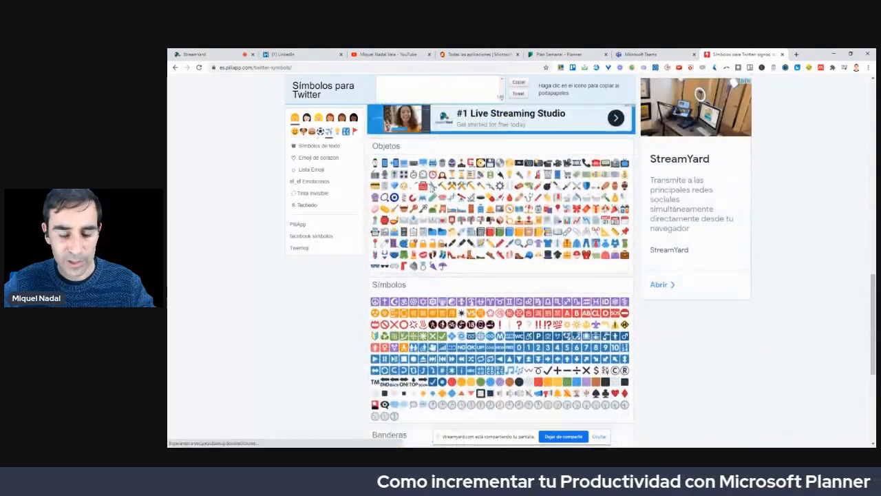
scroll(432, 186, down, 2)
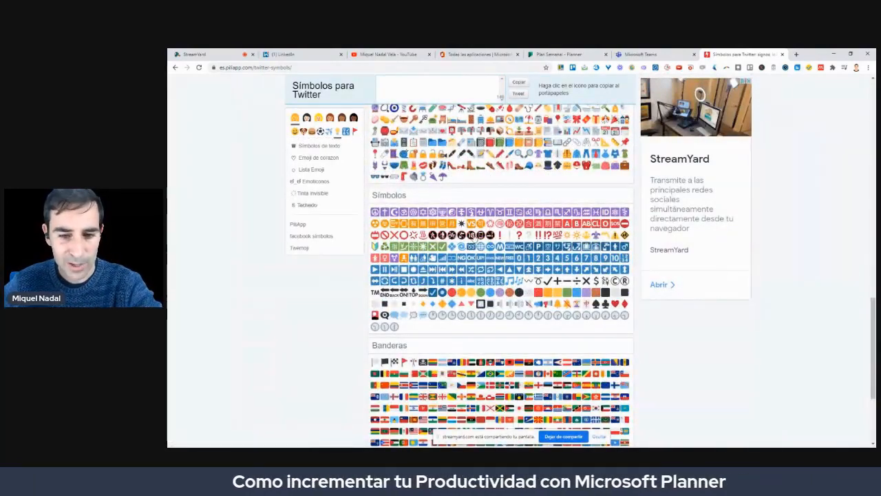
click(529, 276)
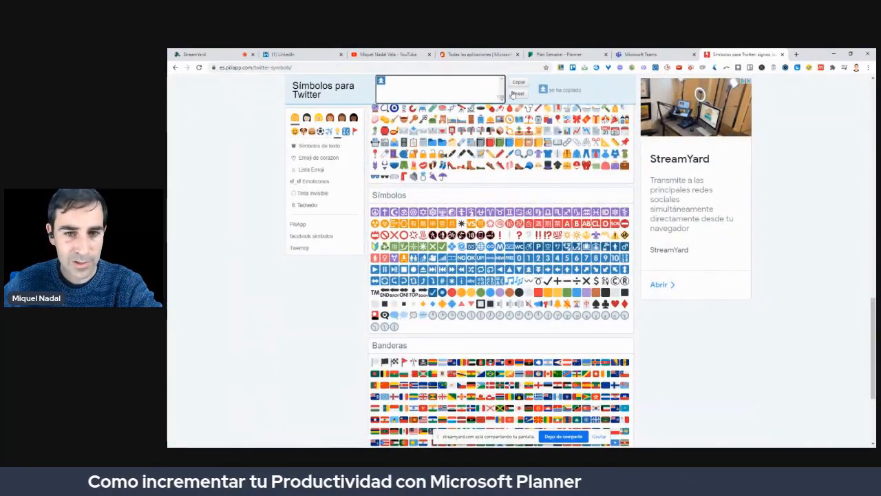
click(518, 82)
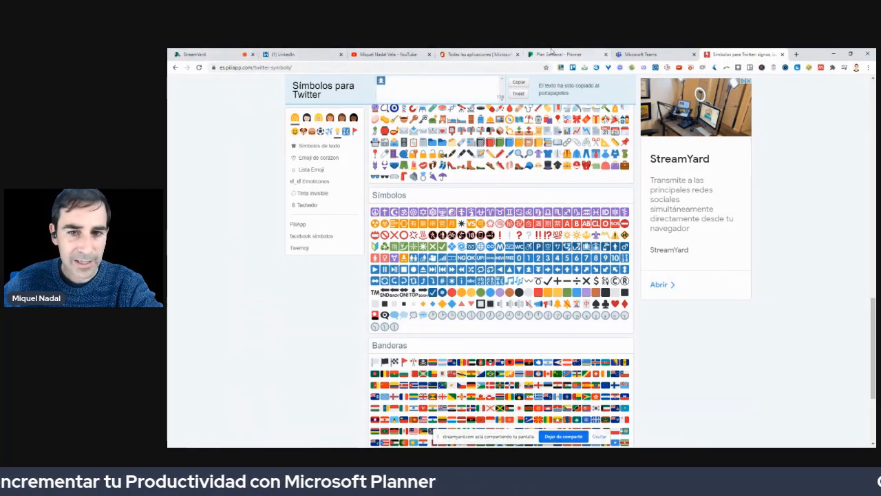
- Back in Planner, paste the copied symbol on both sides of SEMANA EN CURSO, add the task and place it directly below Revisar Presentación
click(551, 53)
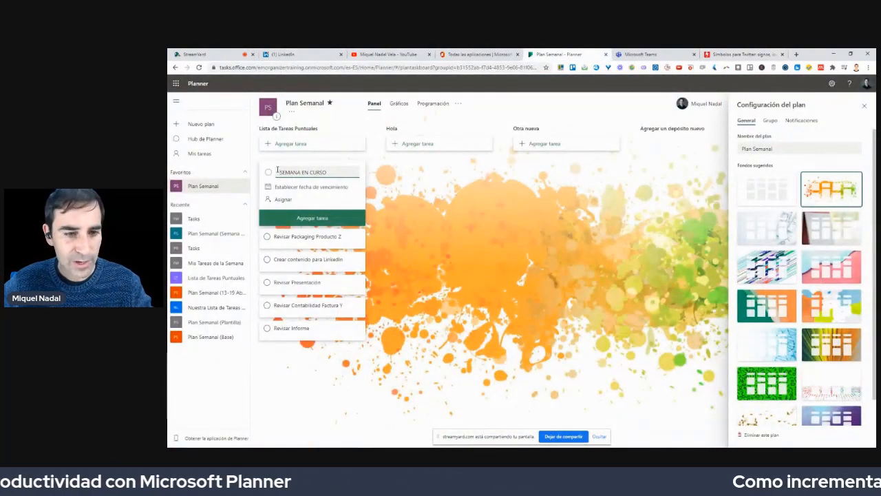
text(1️⃣)
text(ℹ️)
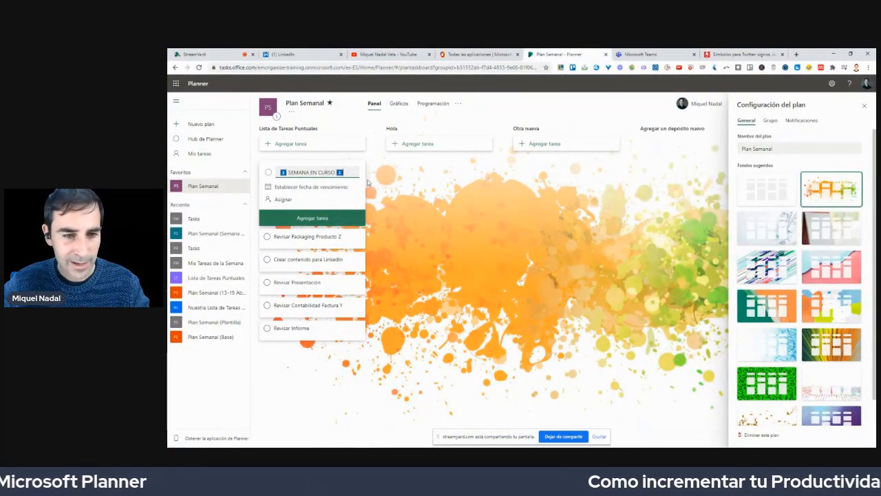
click(334, 217)
click(480, 252)
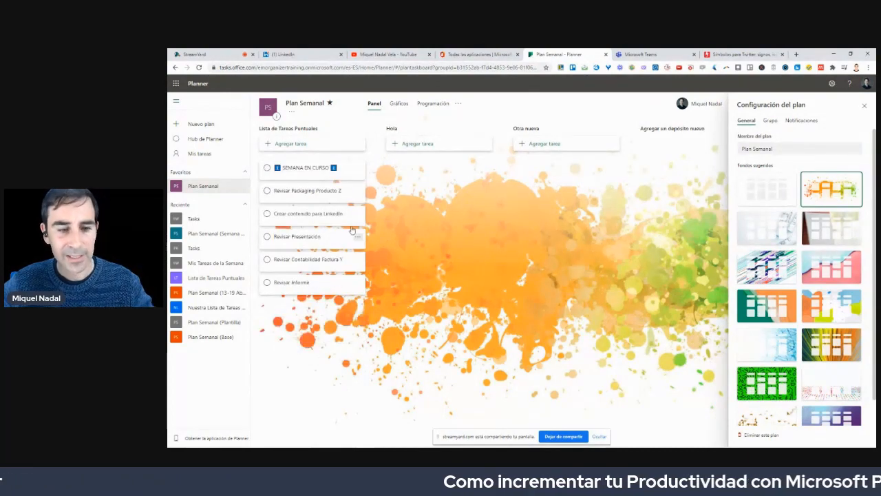
drag(296, 171, 299, 242)
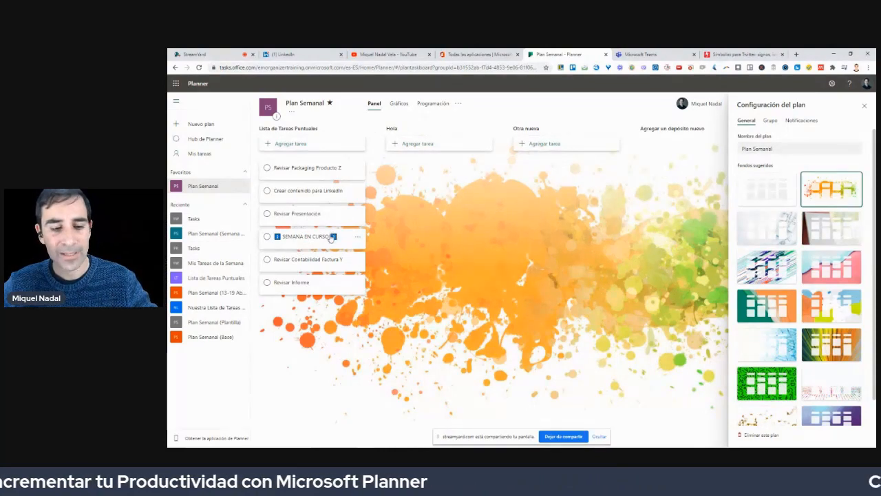
- Circle the task groups above and below SEMANA EN CURSO in red, and clear the annotations from the board
mouse_move(322, 152)
mouse_down()
mouse_move(244, 187)
mouse_move(332, 238)
mouse_move(340, 146)
mouse_up()
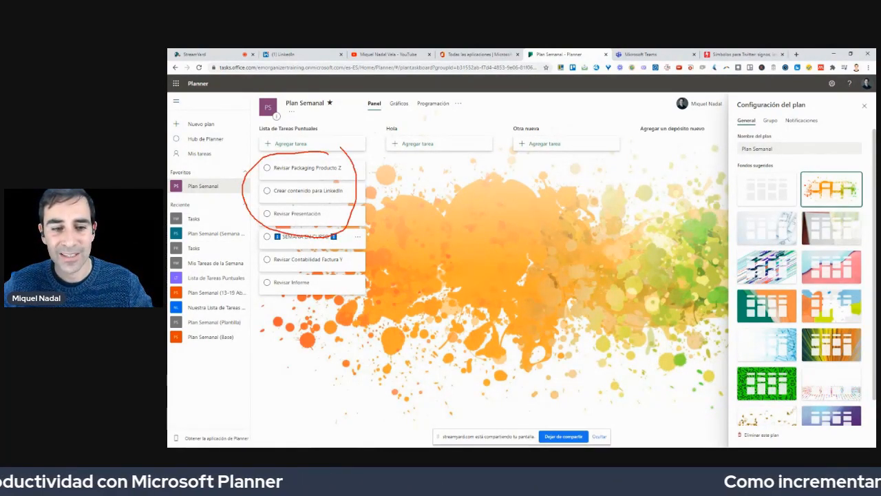
mouse_move(337, 254)
mouse_down()
mouse_move(272, 297)
mouse_move(372, 270)
mouse_up()
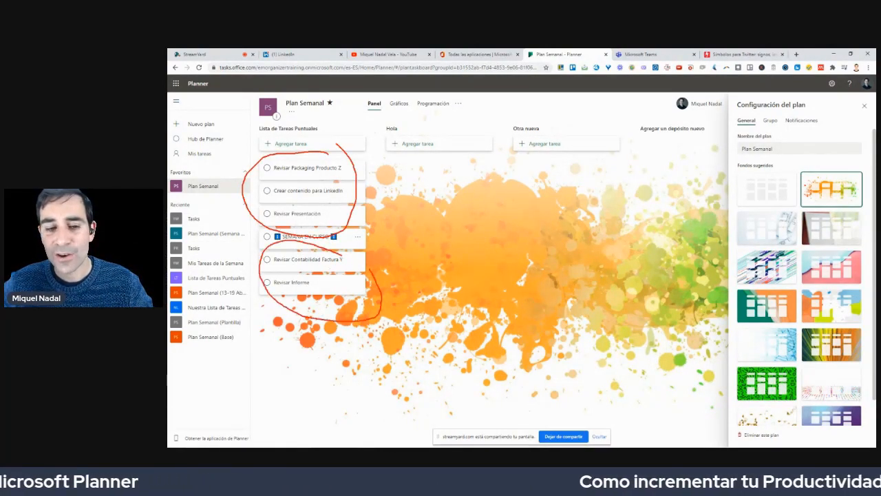
key(Escape)
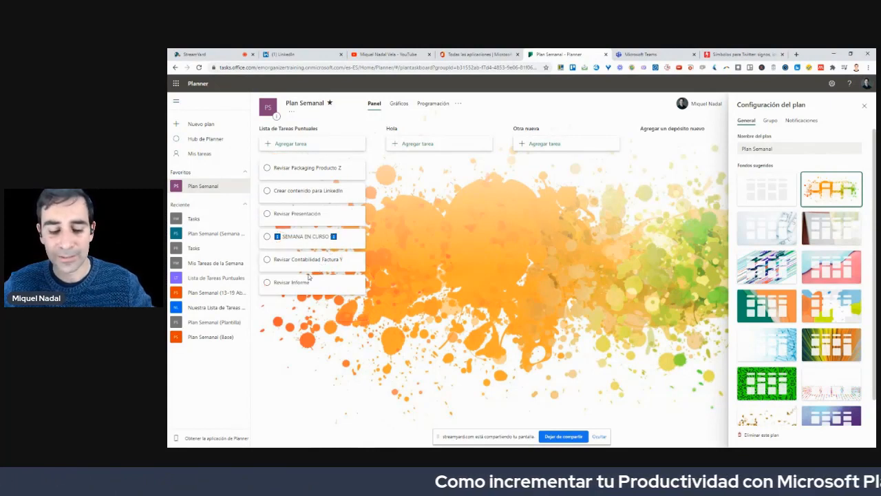
mouse_move(354, 252)
mouse_down()
mouse_move(276, 296)
mouse_move(353, 250)
mouse_up()
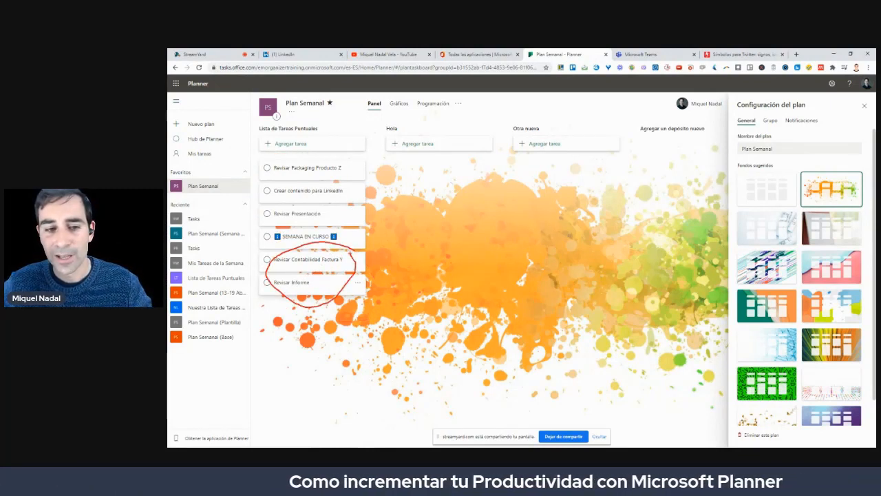
key(Escape)
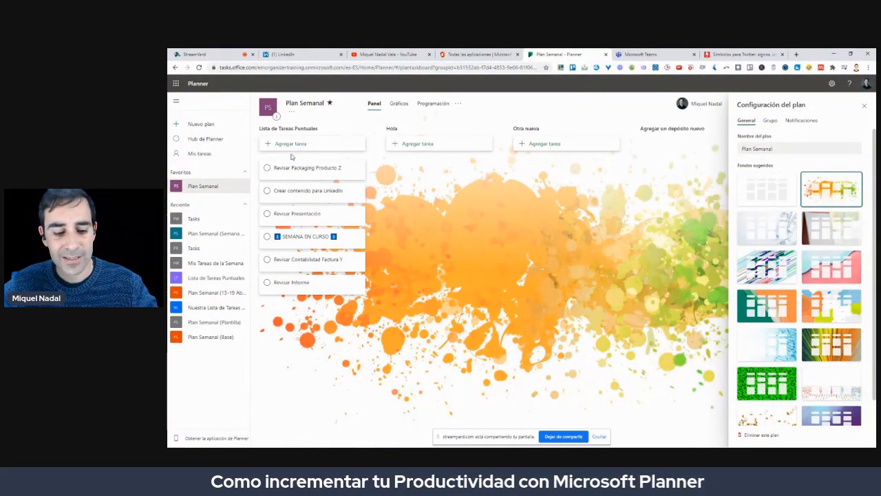
- Circle the add-task controls of Lista de Tareas Puntuales, Hola and Otra nueva in red
drag(300, 136, 275, 159)
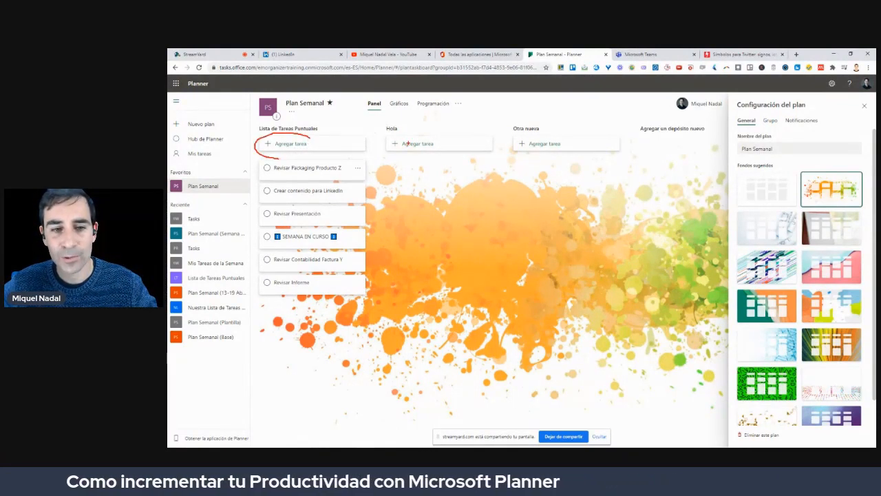
mouse_move(408, 139)
mouse_down()
mouse_move(387, 158)
mouse_move(437, 147)
mouse_up()
mouse_move(570, 138)
mouse_down()
mouse_move(497, 132)
mouse_move(487, 160)
mouse_up()
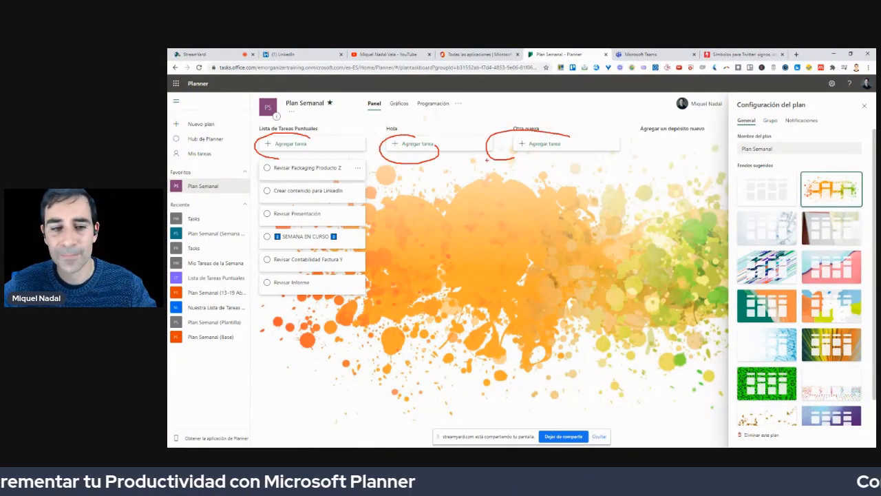
- Copy the Revisar Packaging Producto Z task into Lista de Tareas Puntuales of Plan Semanal with the default included fields, and close its details
click(317, 170)
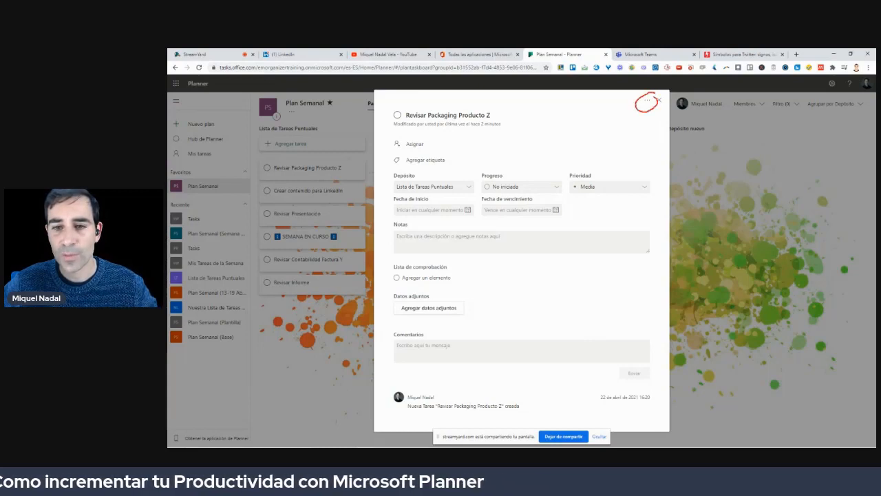
click(647, 100)
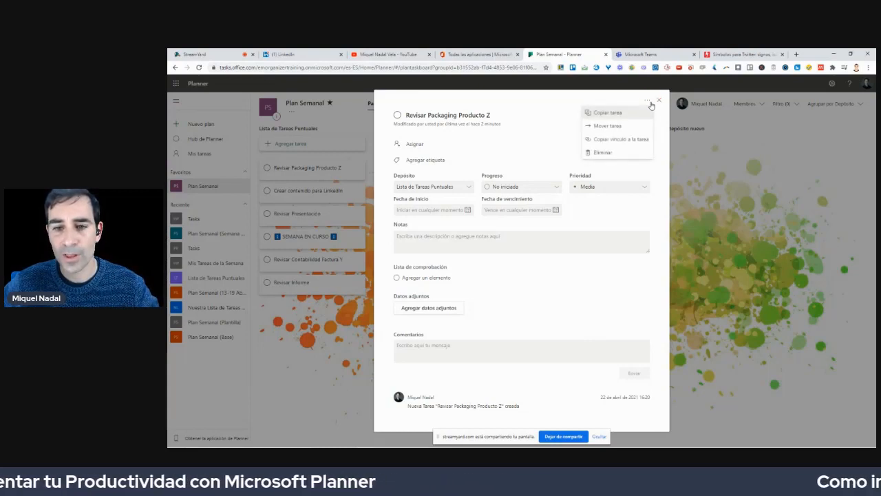
click(606, 113)
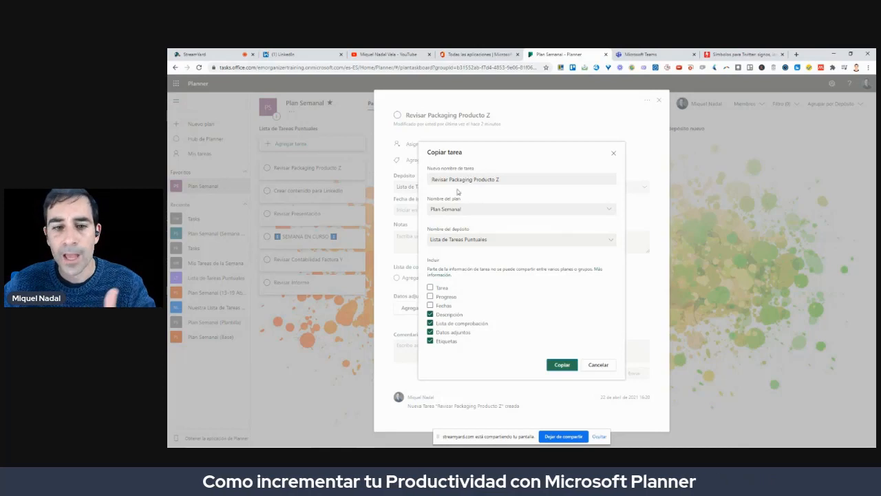
click(452, 211)
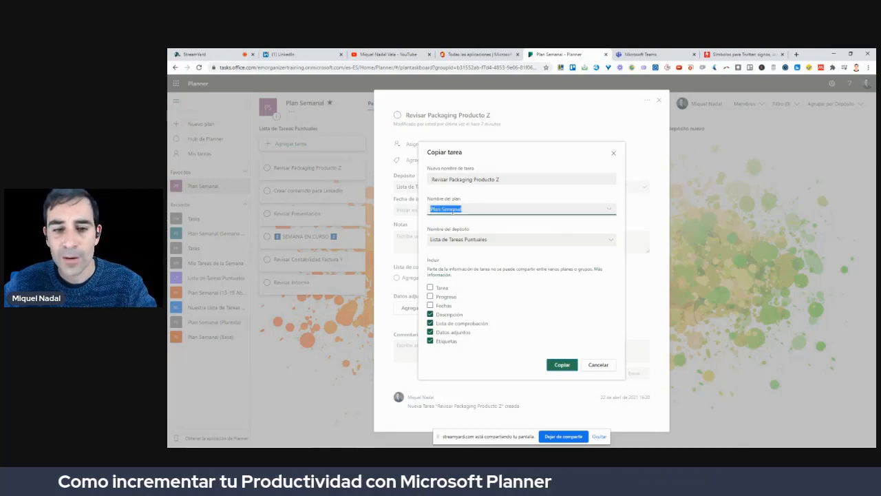
click(601, 206)
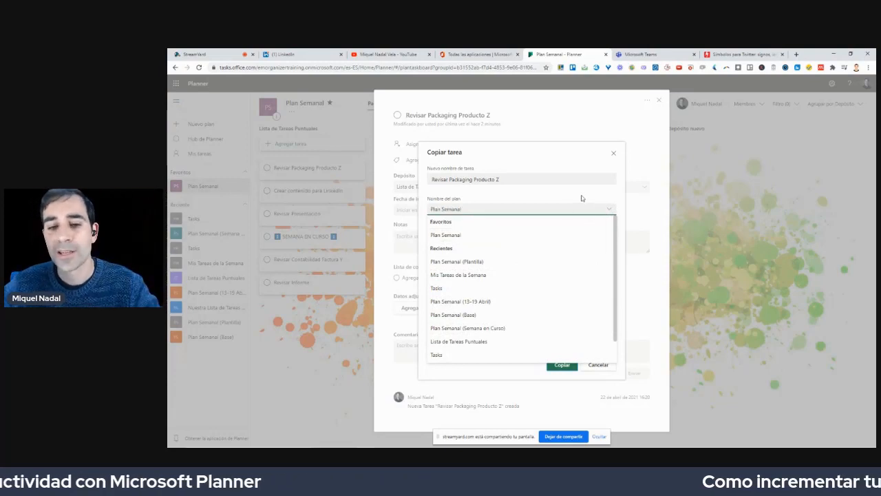
click(581, 198)
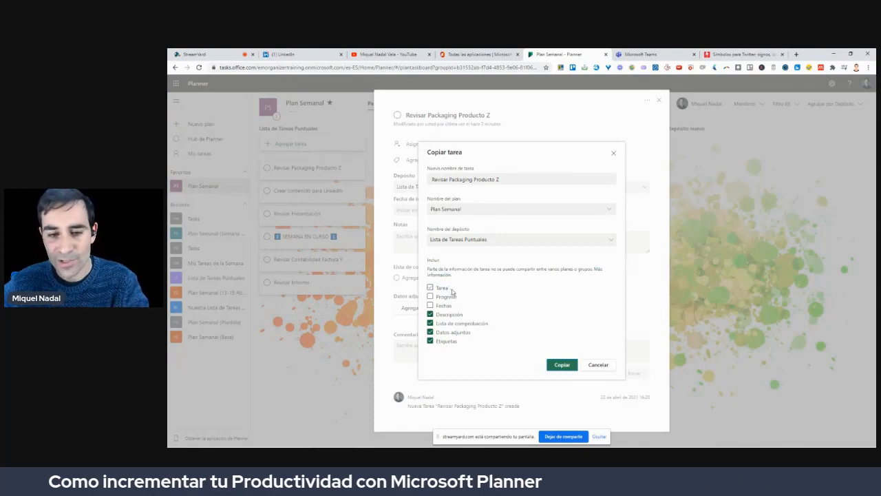
click(563, 365)
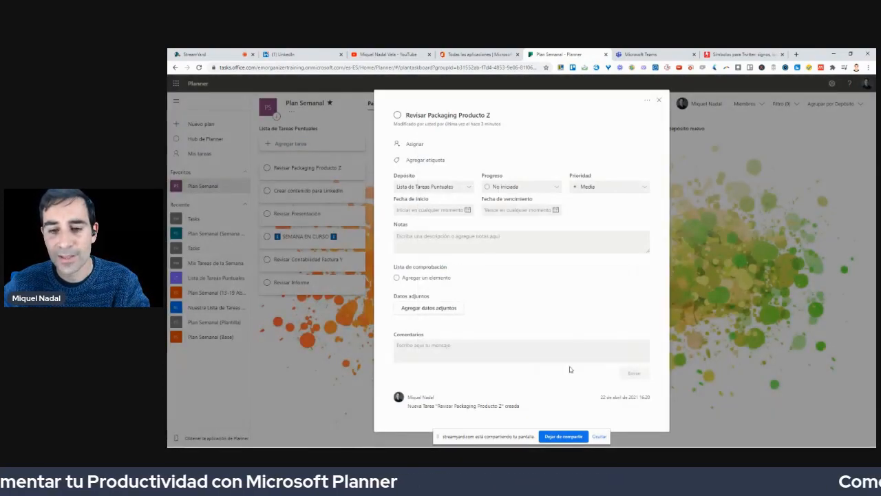
click(659, 100)
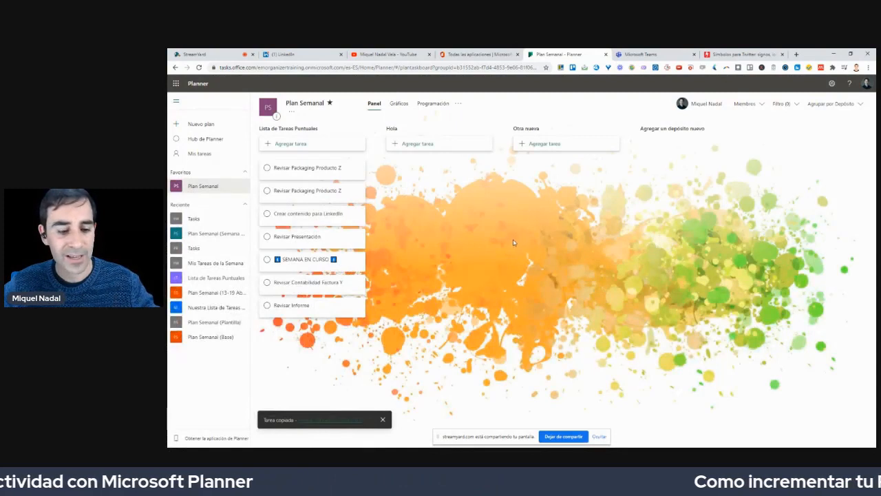
- Mark the second Revisar Packaging Producto Z task as completed, circle the completed-tasks section in red and clear the annotations
mouse_move(365, 182)
mouse_down()
mouse_move(238, 186)
mouse_move(348, 201)
mouse_move(344, 175)
mouse_up()
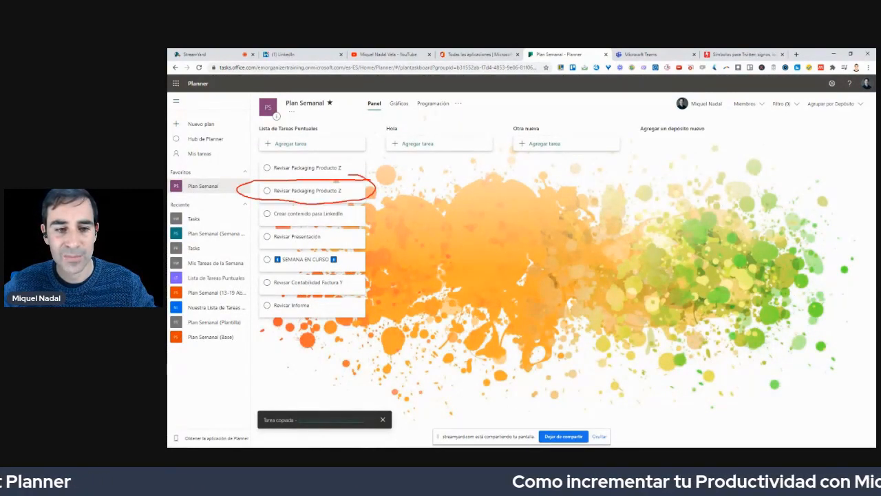
click(266, 191)
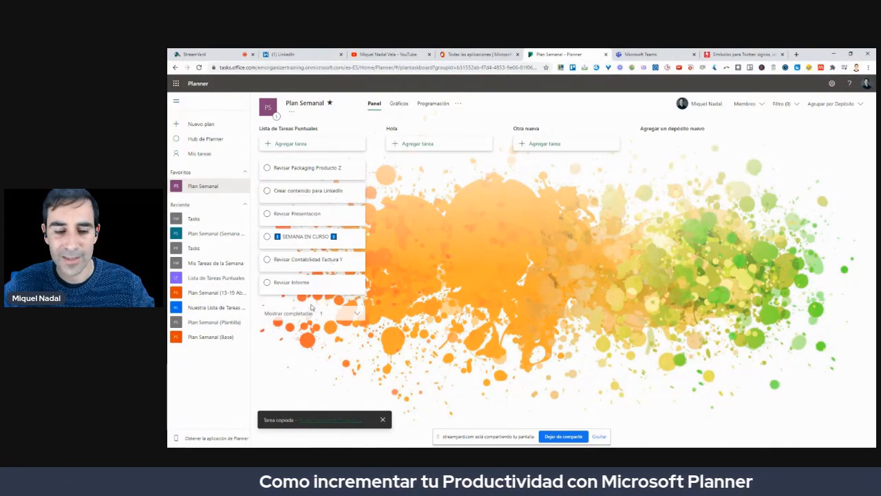
mouse_move(399, 297)
mouse_down()
mouse_move(234, 318)
mouse_move(435, 315)
mouse_move(394, 297)
mouse_up()
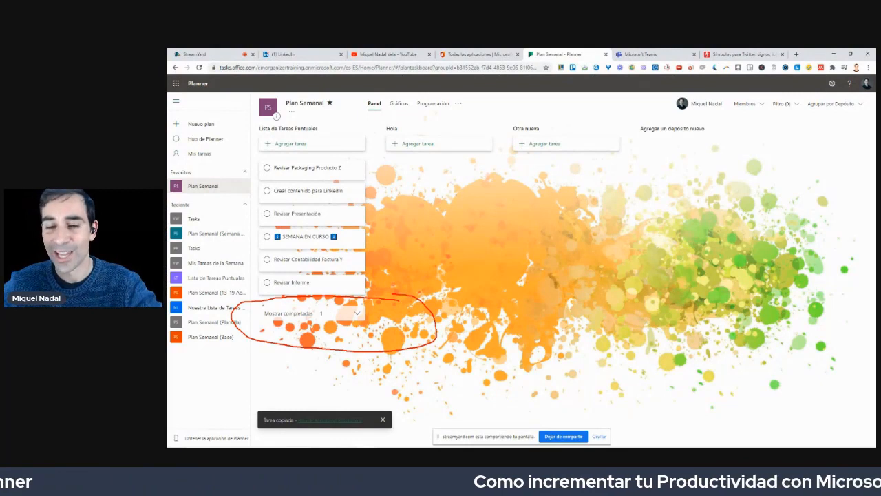
key(Escape)
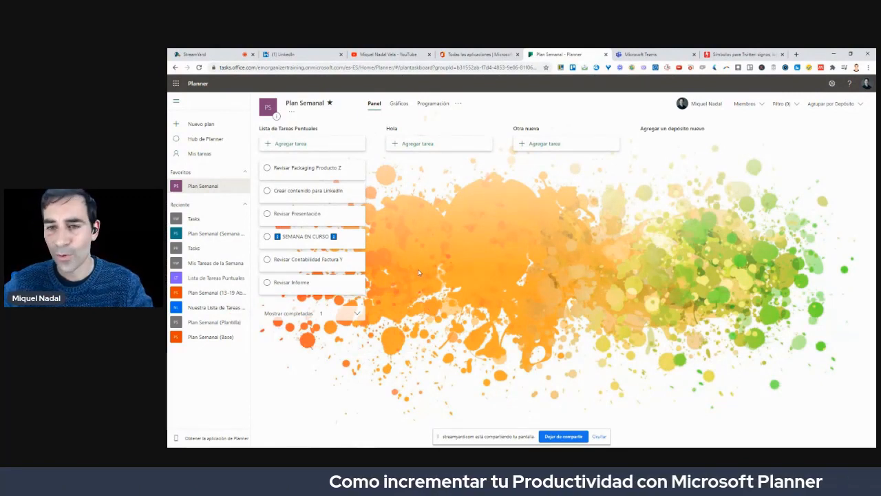
- Examine the plan and bucket options for moving Revisar Packaging Producto Z, and close the task without moving it
click(320, 169)
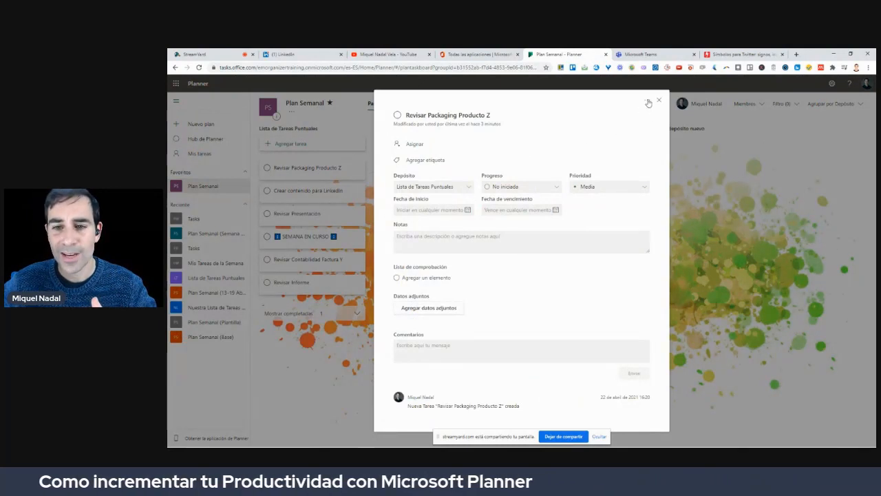
click(647, 101)
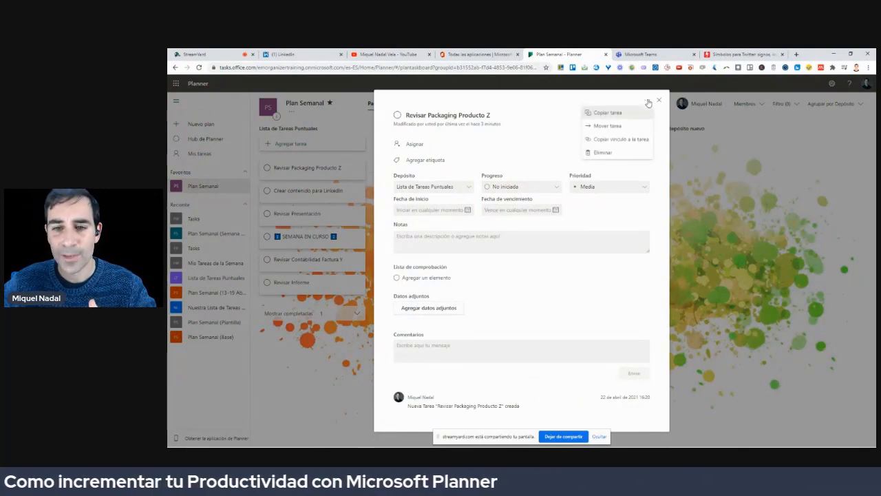
click(618, 129)
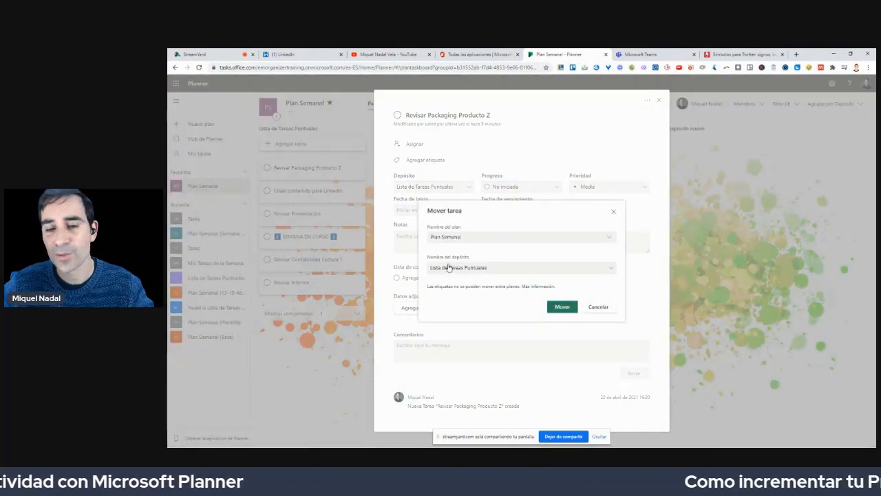
click(661, 104)
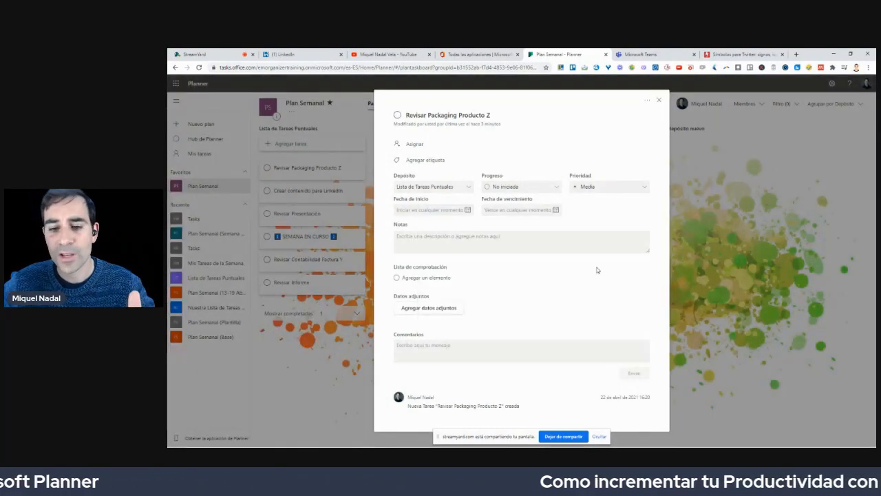
click(662, 101)
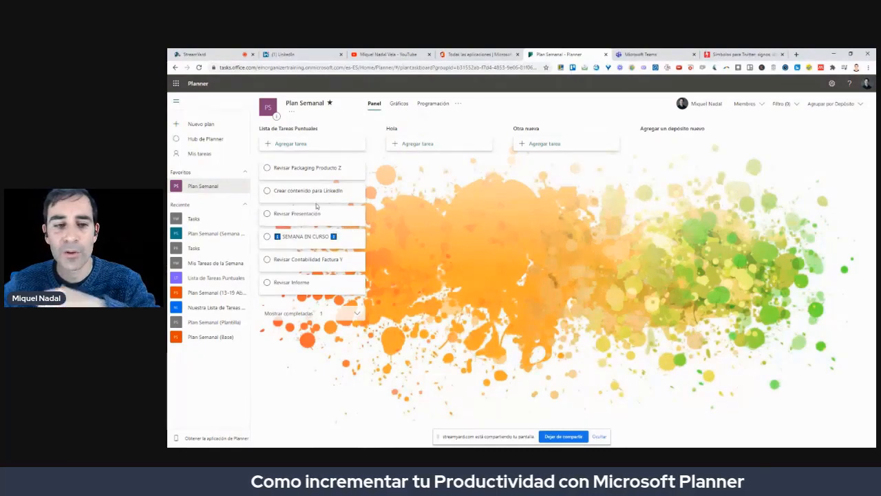
- Move Crear contenido para LinkedIn above Revisar Packaging Producto Z in Lista de Tareas Puntuales
mouse_move(321, 193)
mouse_down()
mouse_move(413, 160)
mouse_move(416, 168)
mouse_move(665, 169)
mouse_move(586, 181)
mouse_move(440, 175)
mouse_move(578, 175)
mouse_move(323, 191)
mouse_move(386, 174)
mouse_move(565, 166)
mouse_move(461, 167)
mouse_move(334, 180)
mouse_move(320, 193)
mouse_up()
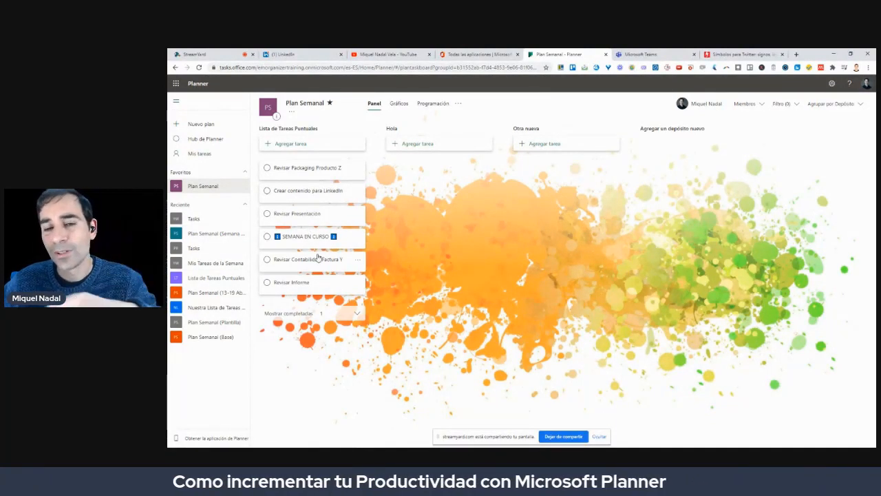
drag(305, 193, 329, 178)
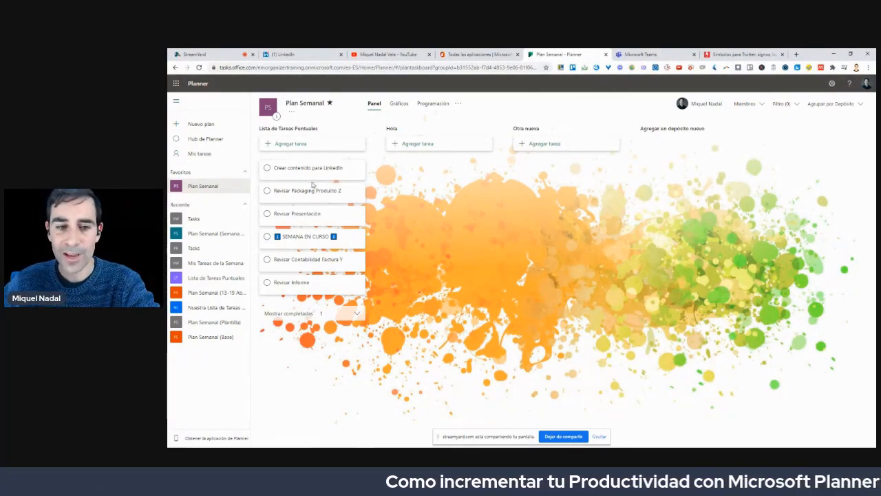
- Open the Revisar Packaging Producto Z task and copy its link
click(309, 191)
click(647, 100)
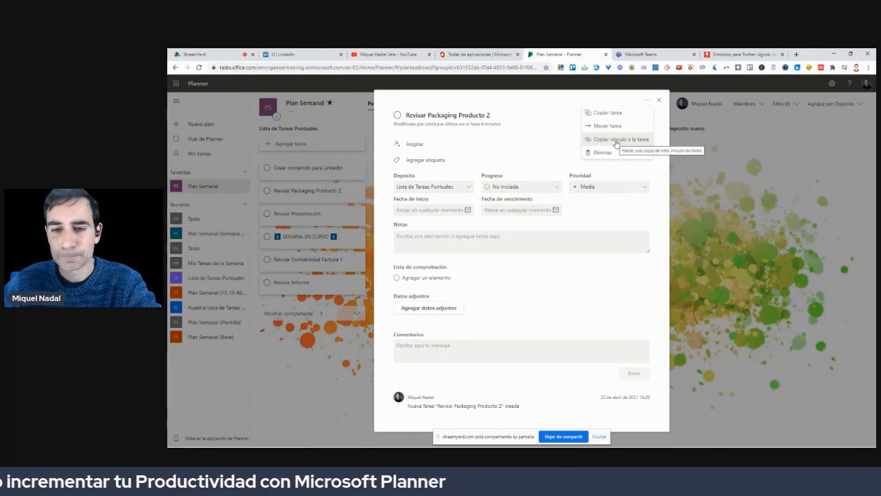
click(616, 140)
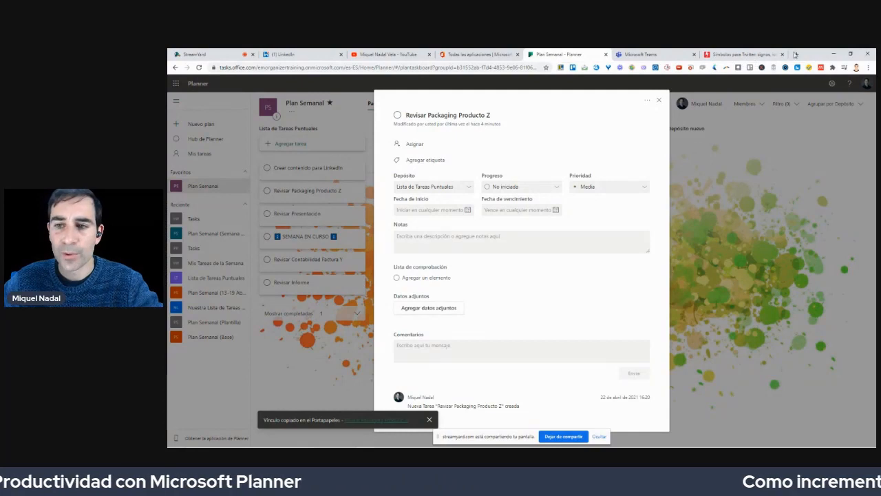
- Open the copied task link in a new browser tab, close the task details shown there and close that tab
click(795, 54)
key(ctrl+v)
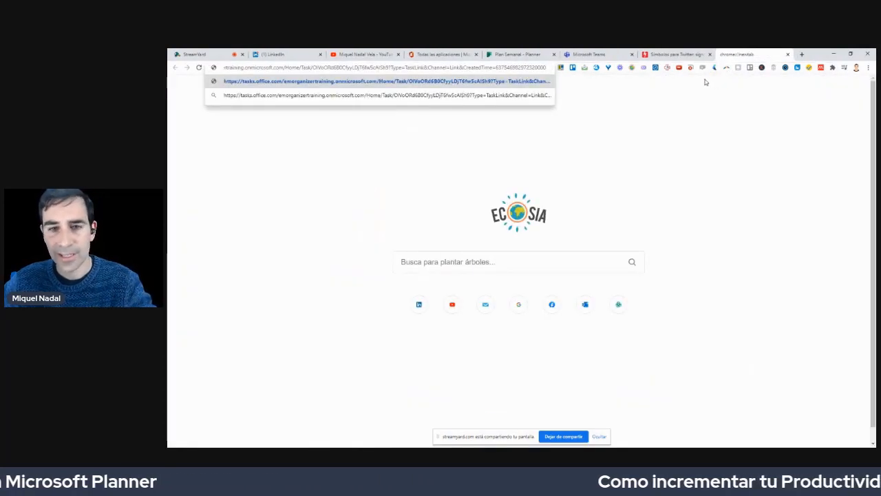
key(Return)
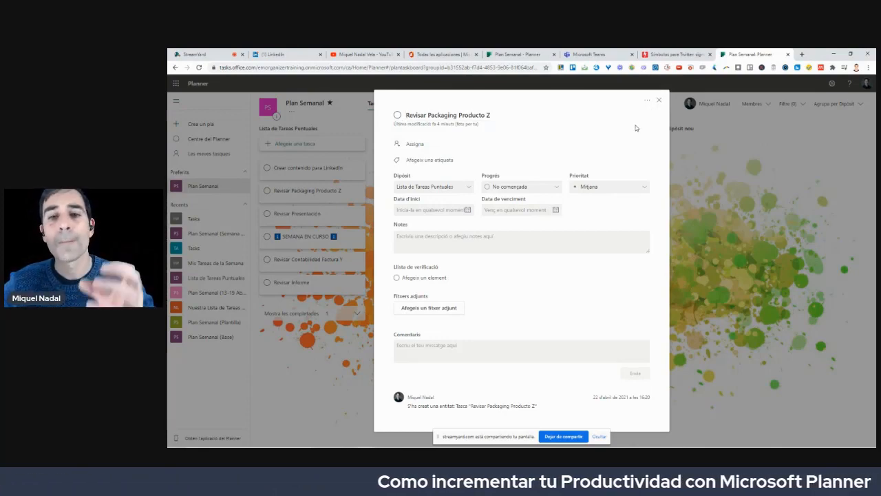
click(660, 101)
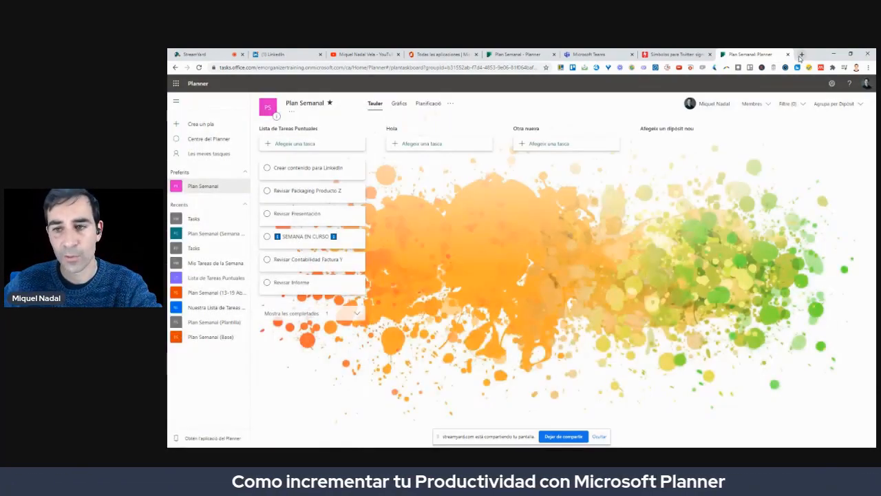
click(788, 54)
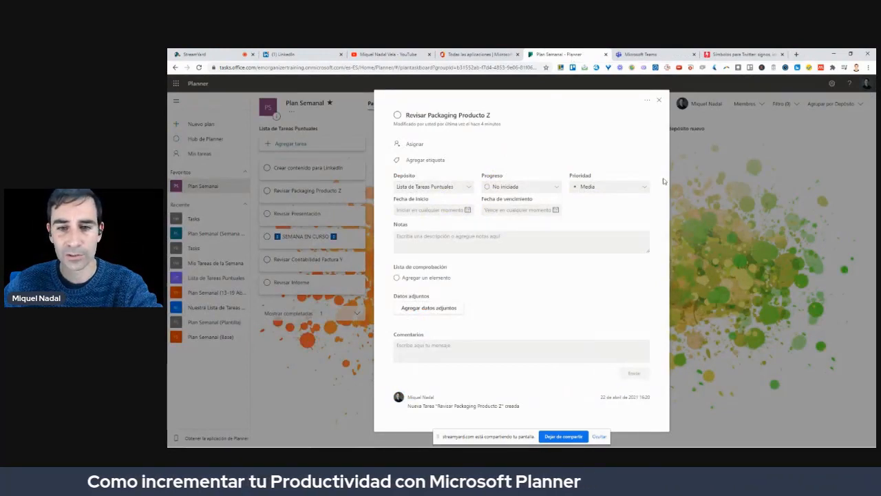
- Assign the Revisar Packaging Producto Z task to the plan member listed as unassigned
click(647, 101)
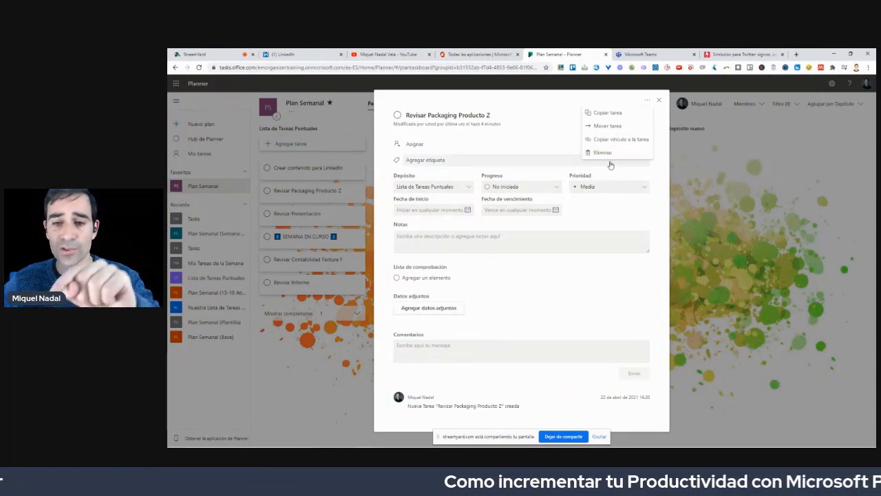
click(542, 136)
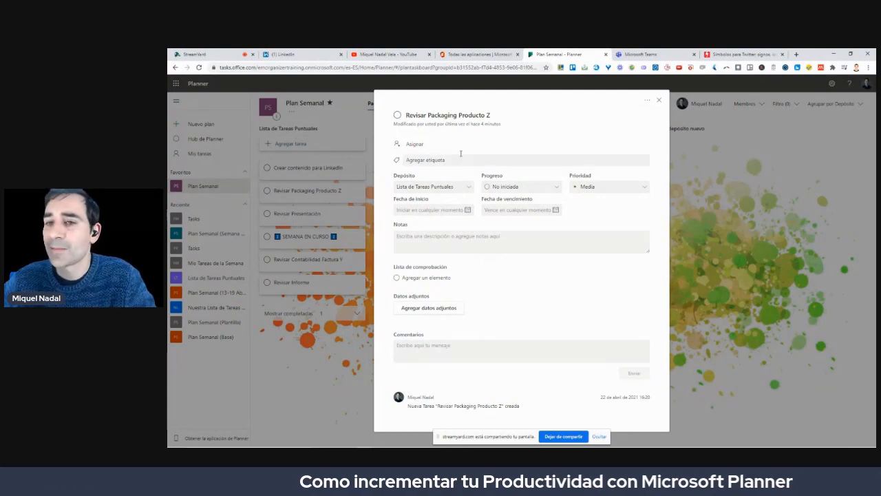
click(421, 144)
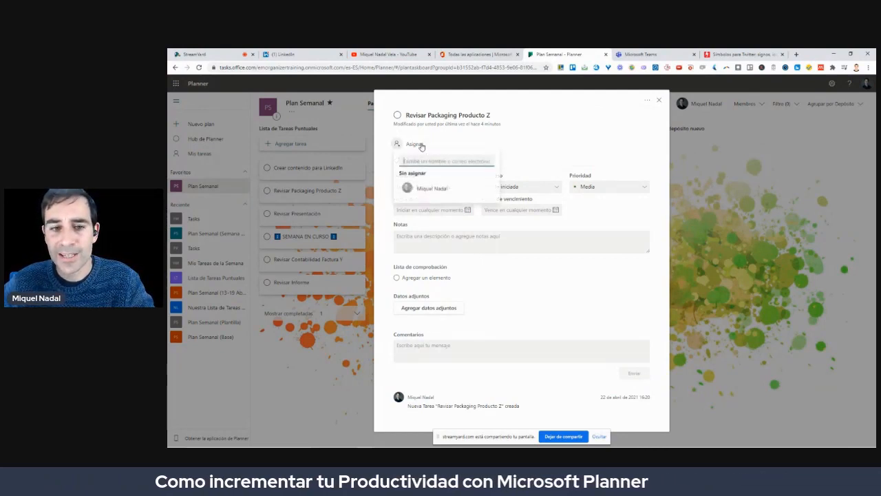
click(441, 188)
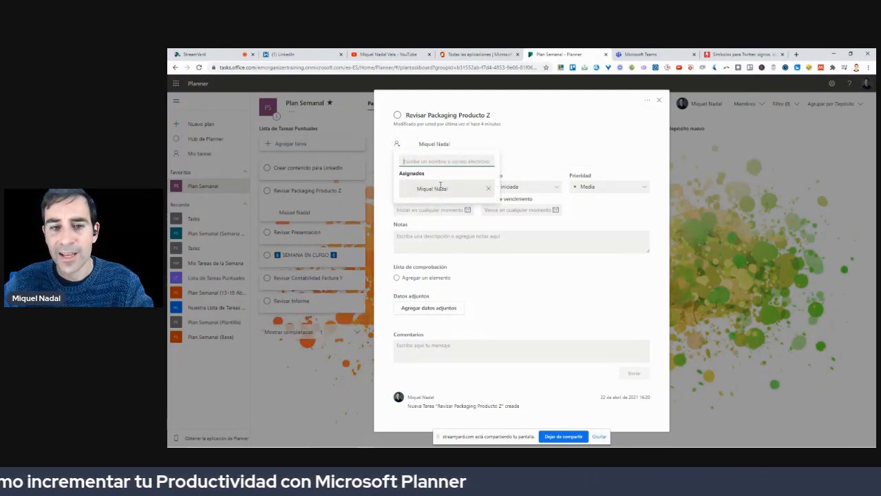
click(532, 153)
mouse_move(473, 141)
mouse_down()
mouse_move(440, 137)
mouse_move(386, 151)
mouse_move(472, 143)
mouse_up()
key(Escape)
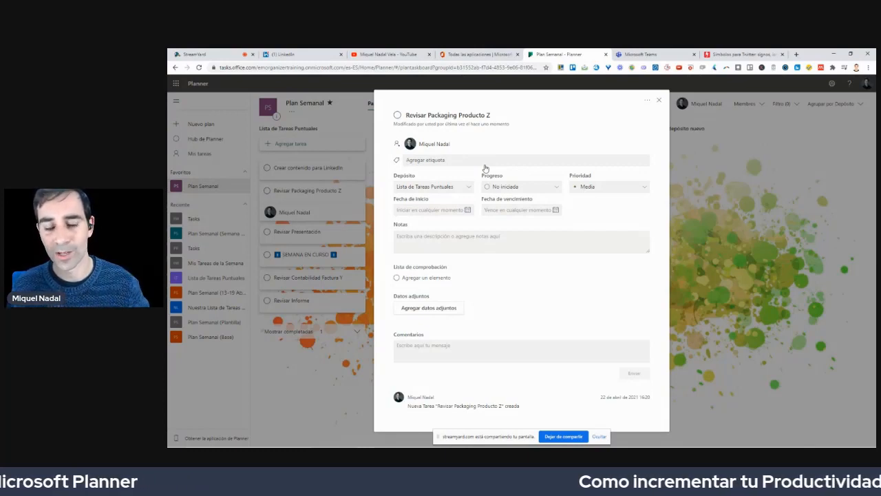
click(435, 160)
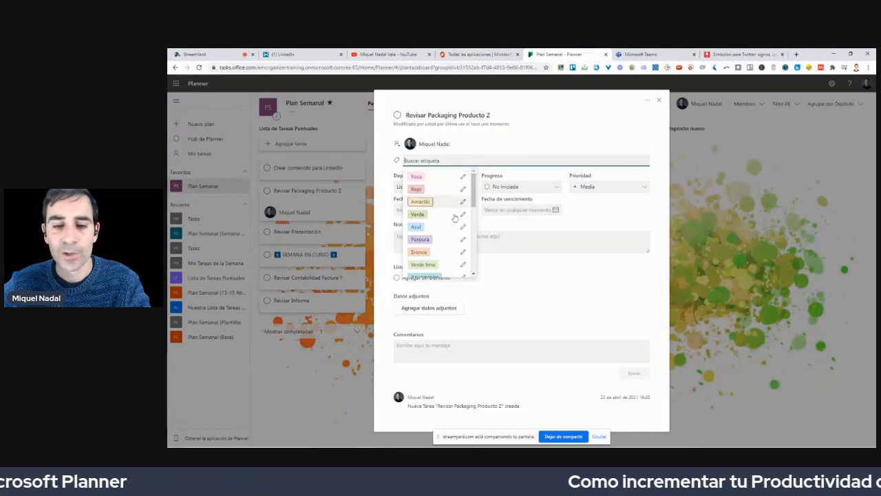
scroll(448, 227, down, 5)
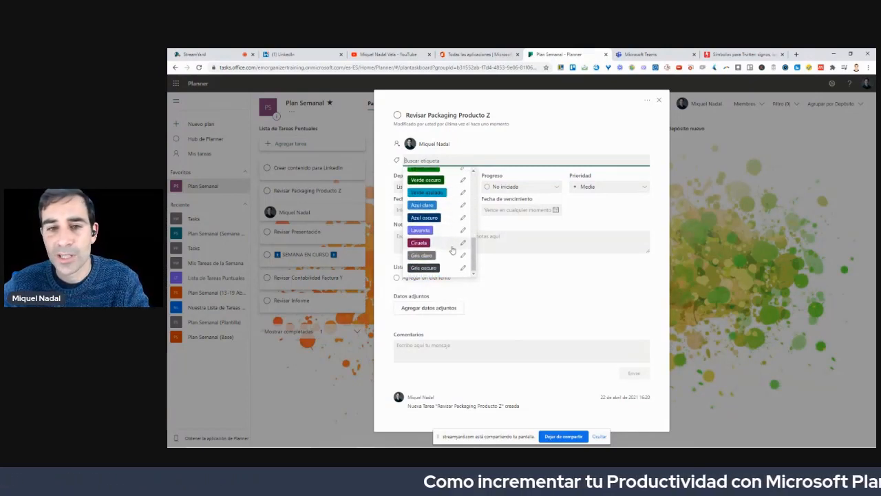
scroll(452, 249, up, 3)
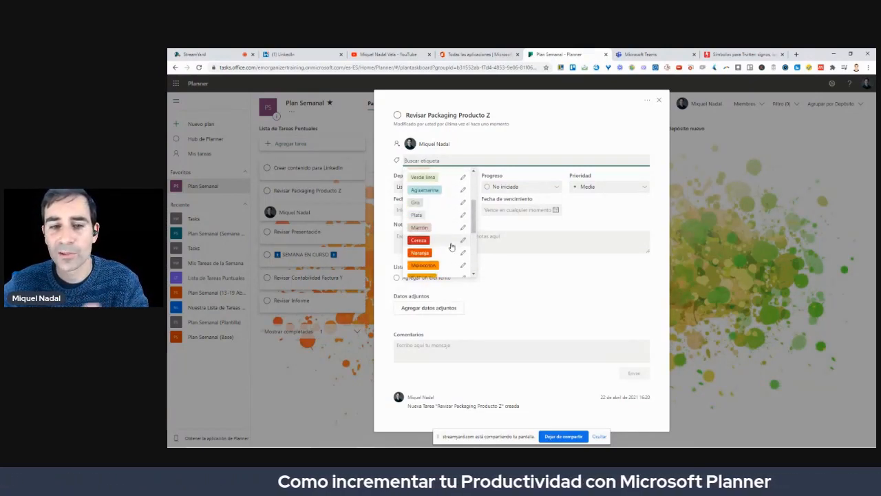
scroll(451, 247, up, 3)
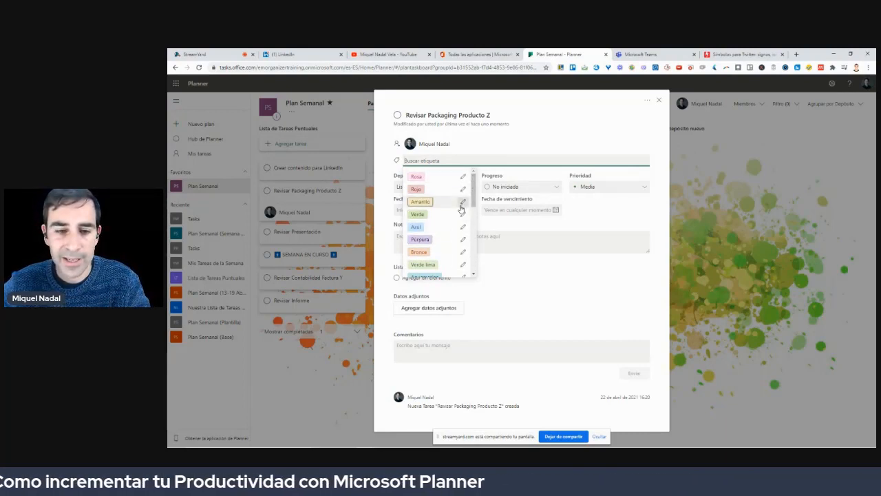
scroll(460, 216, down, 2)
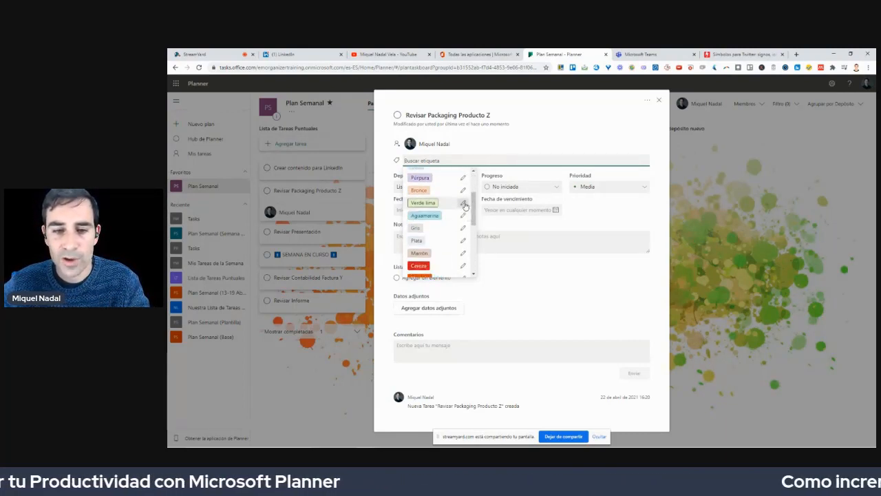
click(464, 204)
drag(502, 216, 469, 219)
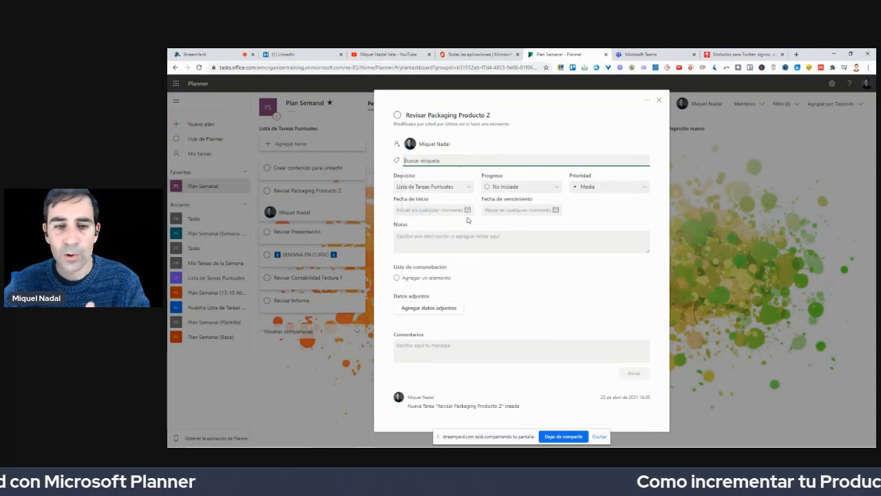
- Rename the Verde lima label to Producto Z and apply it to the Revisar Packaging Producto Z task
click(451, 160)
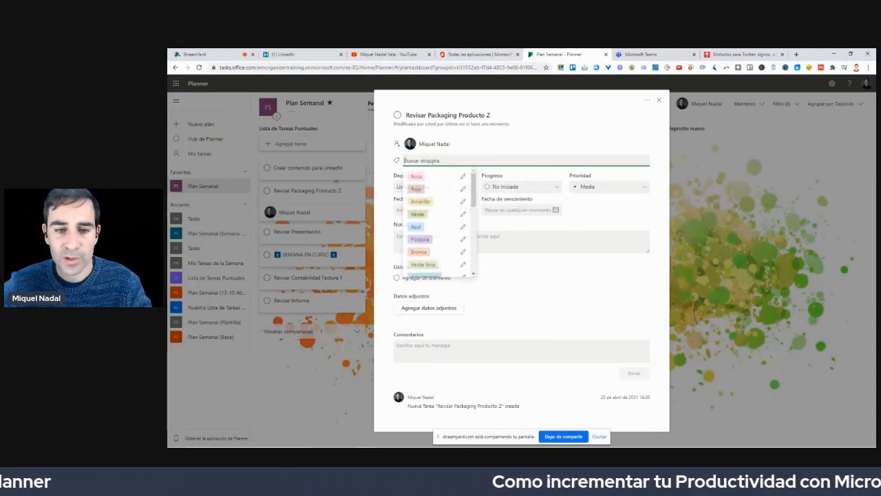
click(462, 264)
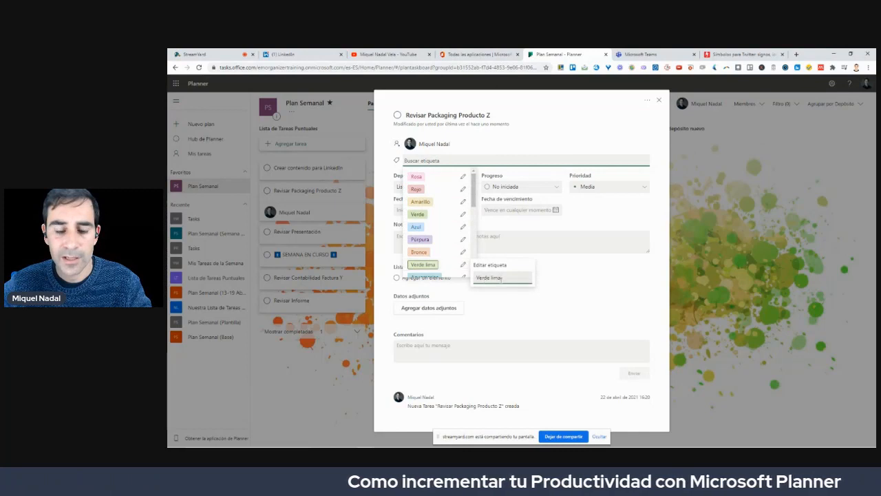
key(BackSpace)
key(BackSpace)
key(BackSpace)
key(BackSpace)
key(BackSpace)
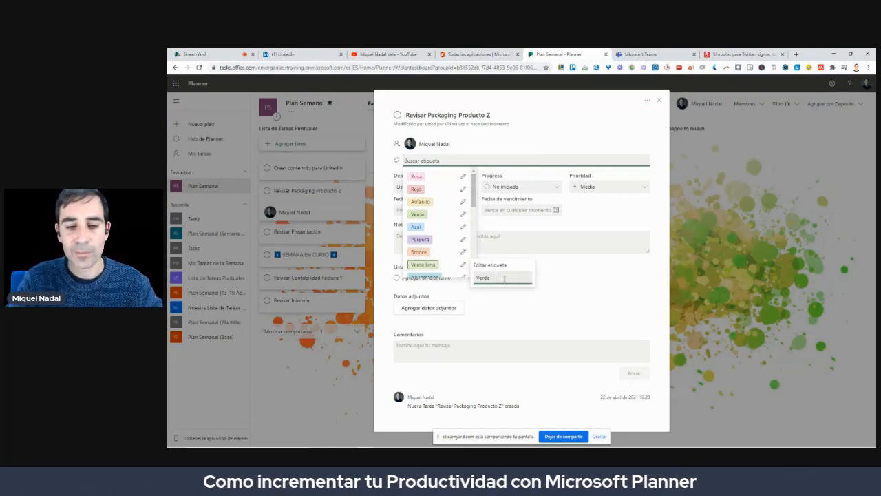
text(Producto Z)
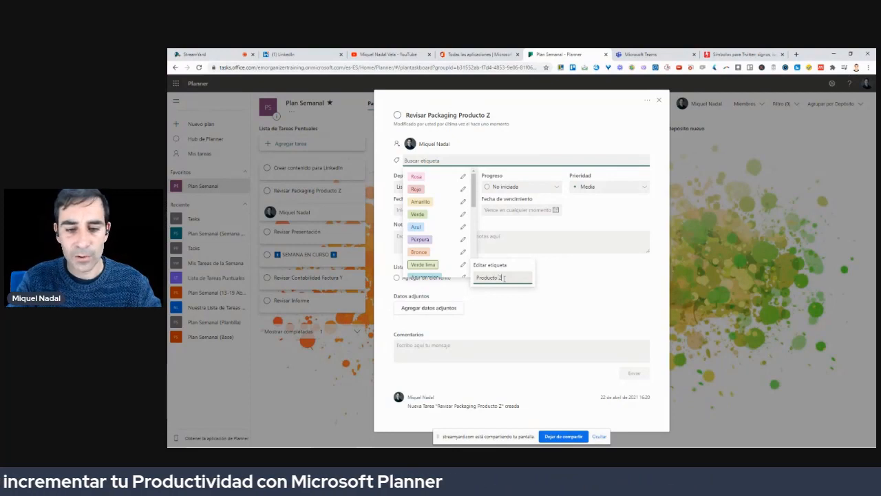
key(Return)
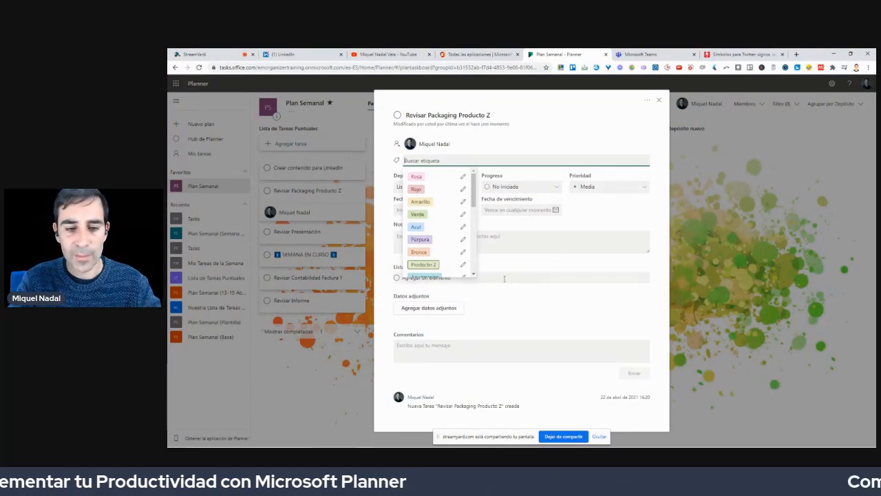
click(424, 265)
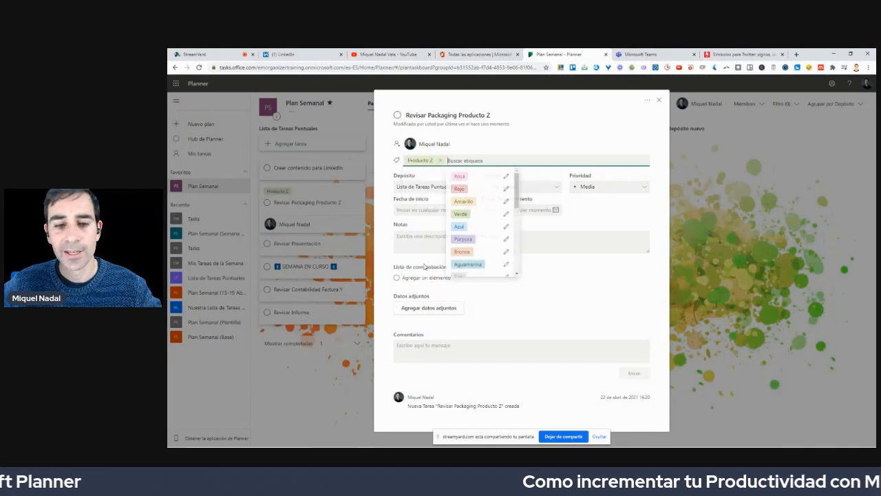
click(486, 145)
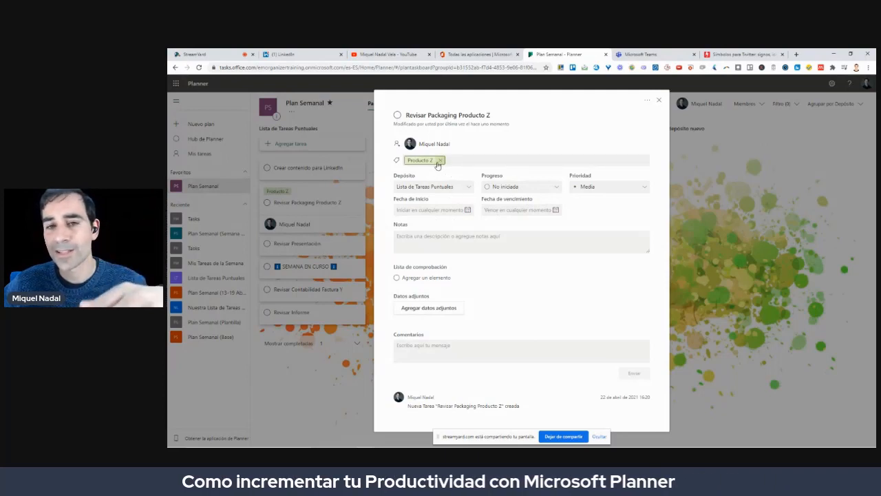
- Rename the Azul label to emorganizer and add it to the Revisar Packaging Producto Z task
click(473, 160)
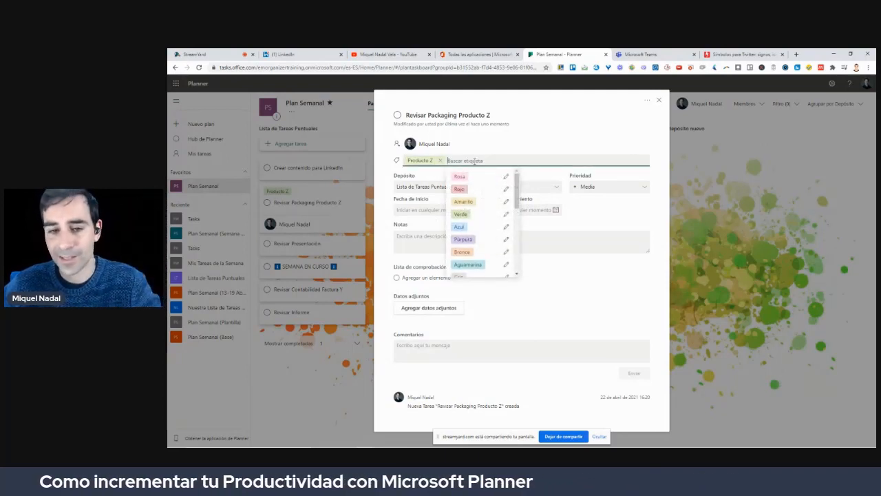
click(507, 227)
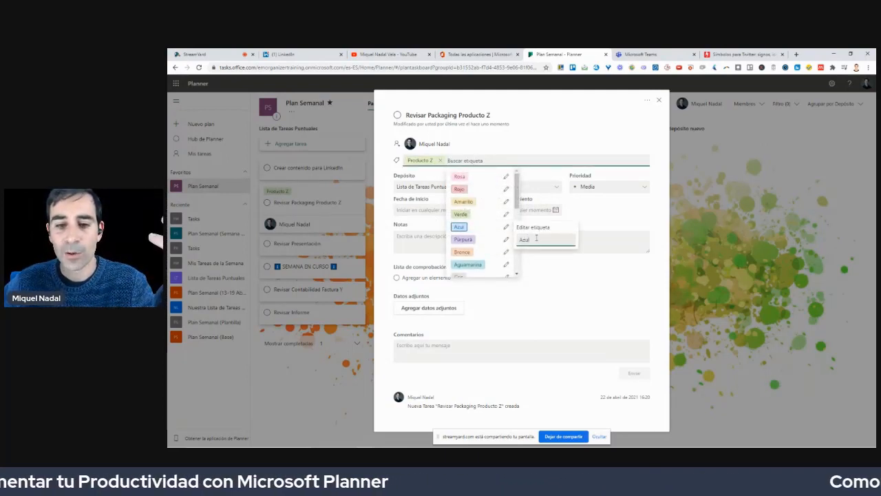
text(Emorganizer)
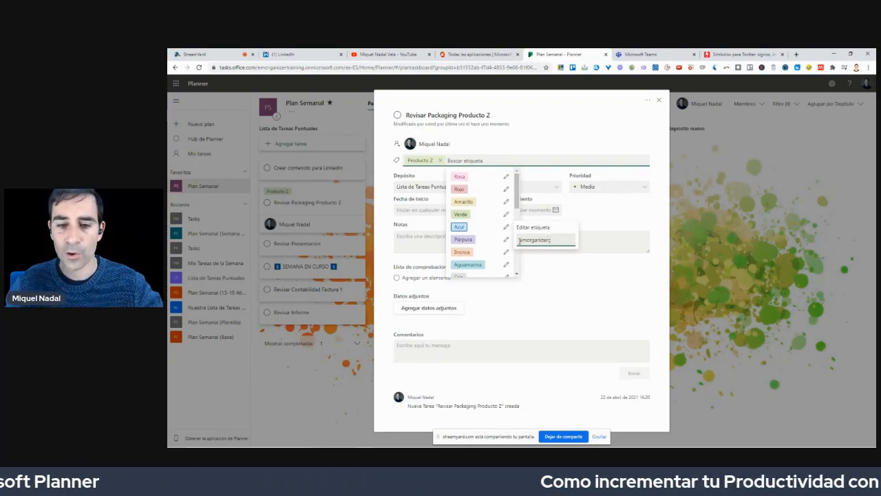
key(Return)
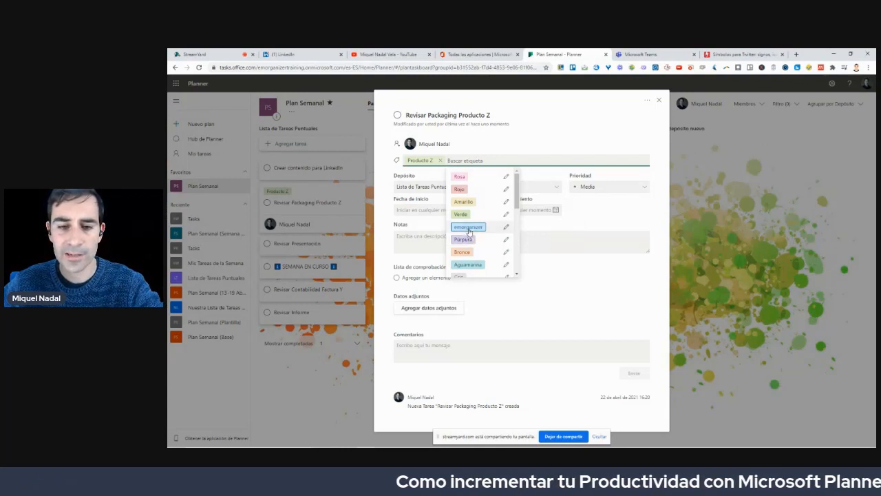
click(467, 227)
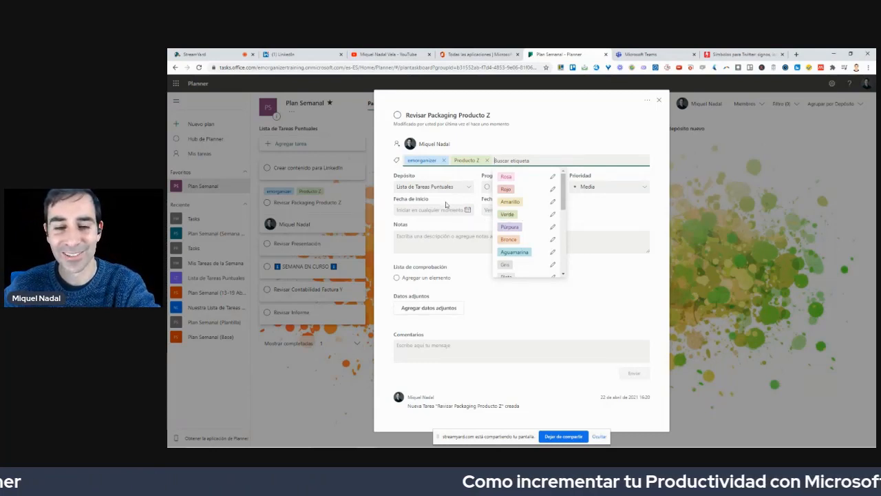
- Check the bucket options of the Revisar Packaging Producto Z task and set its progress to En curso
click(420, 198)
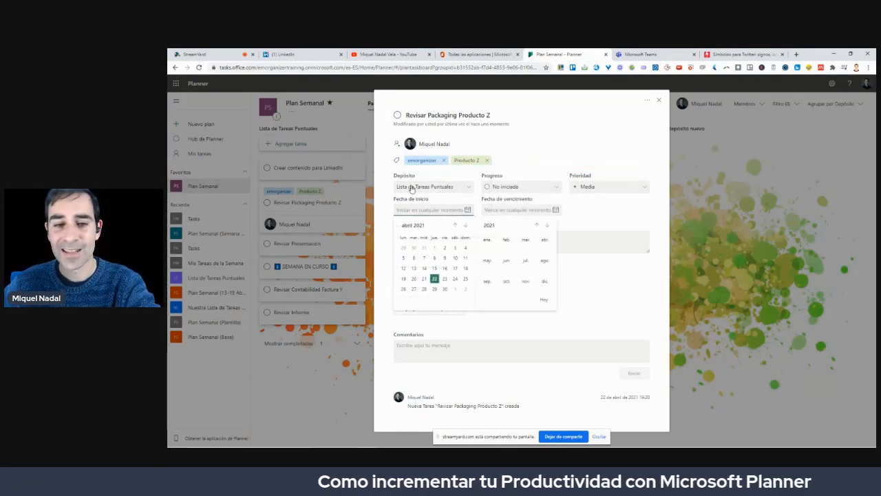
click(415, 192)
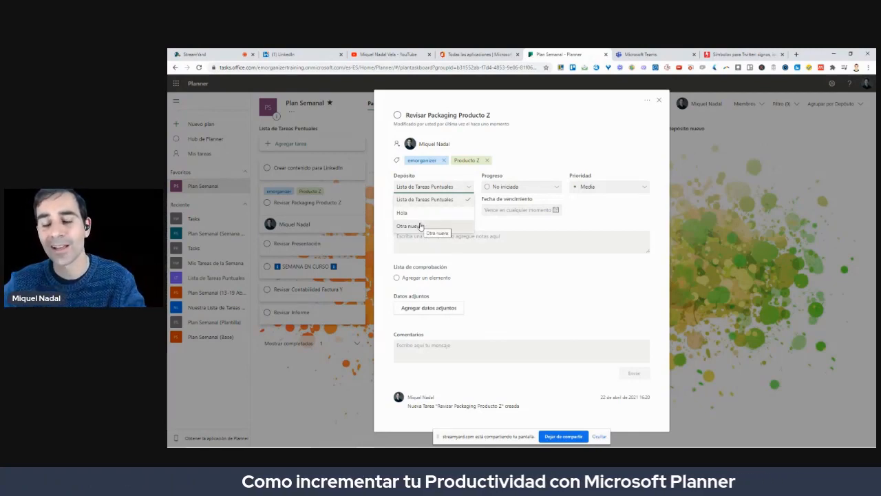
click(467, 178)
click(547, 188)
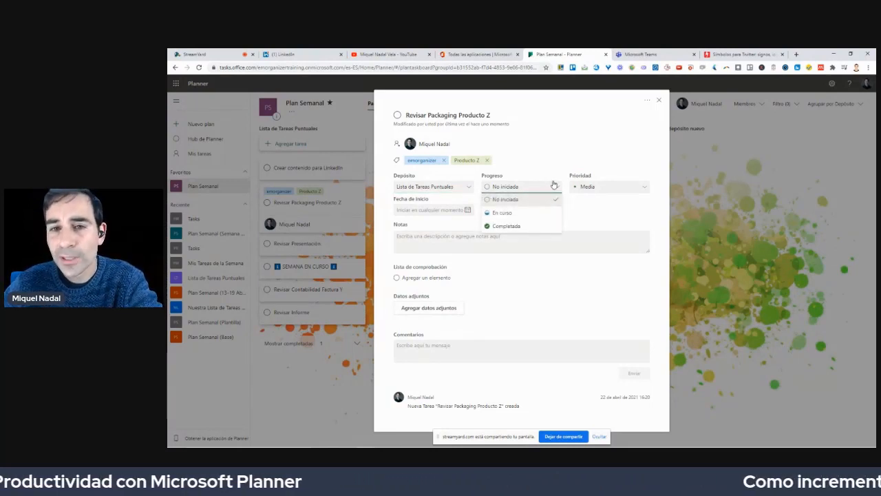
click(529, 214)
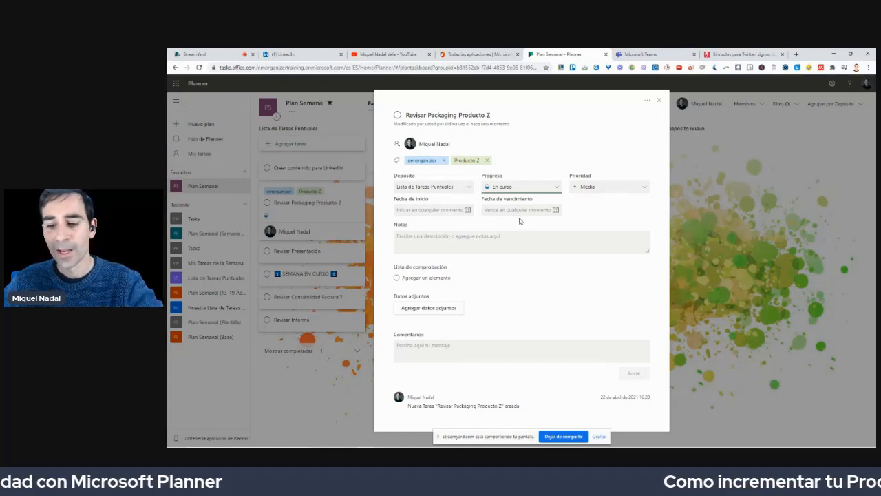
- Review the priority levels and the additional actions available for the Revisar Packaging Producto Z task
click(593, 190)
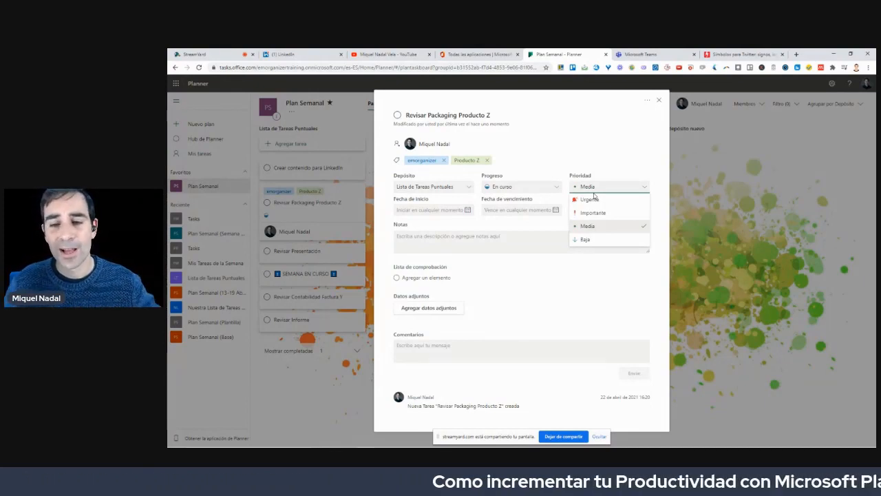
click(551, 103)
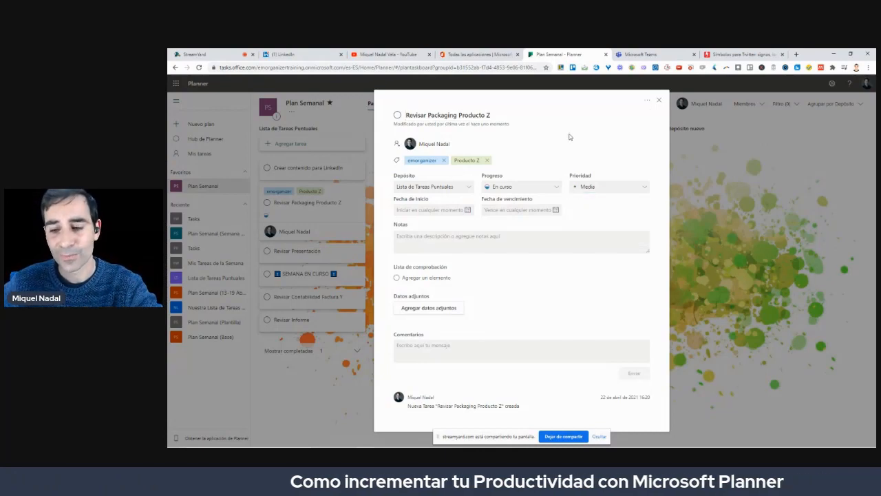
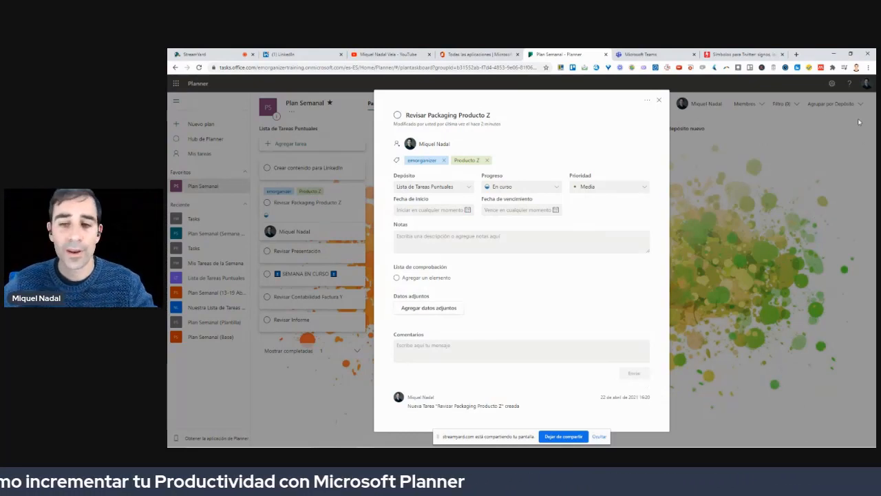
click(647, 100)
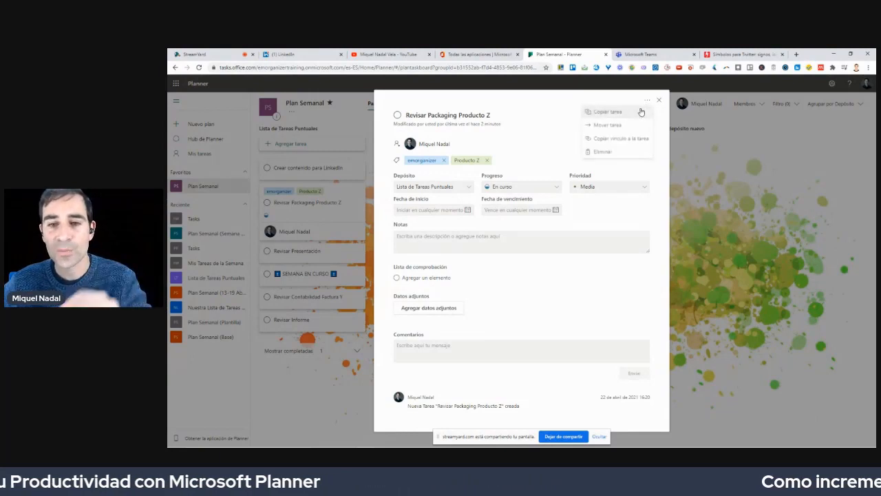
click(569, 101)
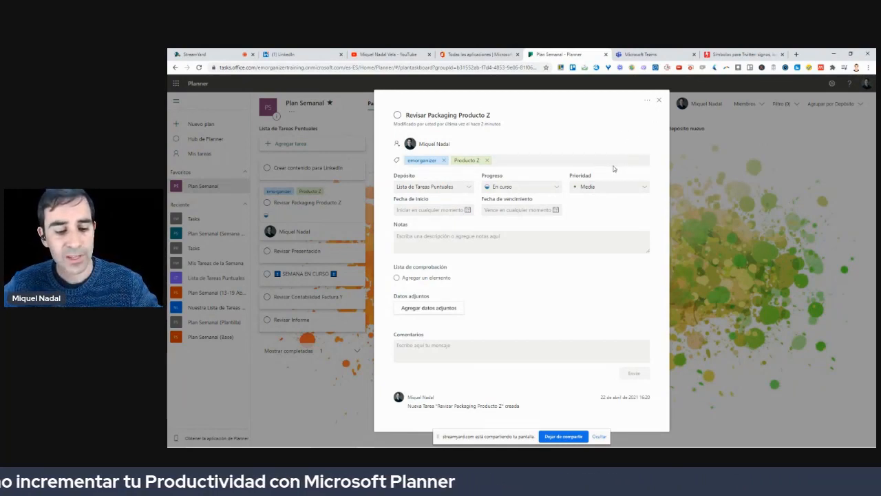
mouse_move(452, 194)
mouse_down()
mouse_move(374, 211)
mouse_move(401, 220)
mouse_up()
drag(537, 189, 549, 194)
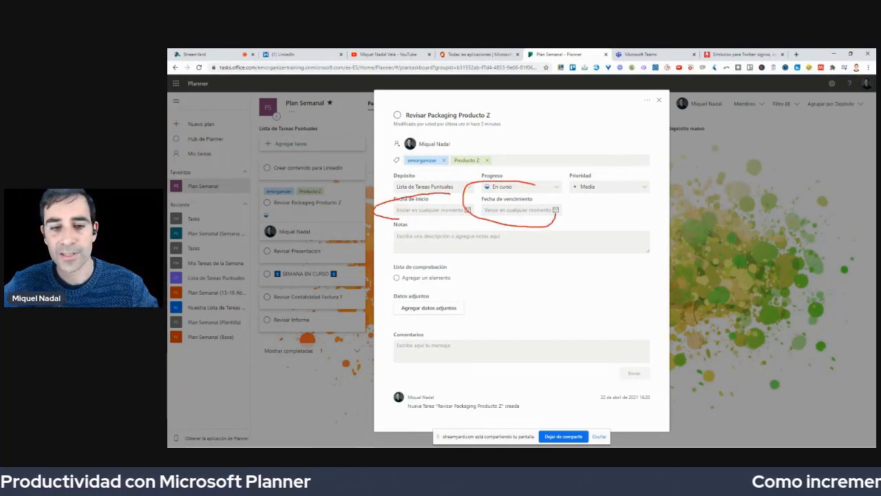
key(Escape)
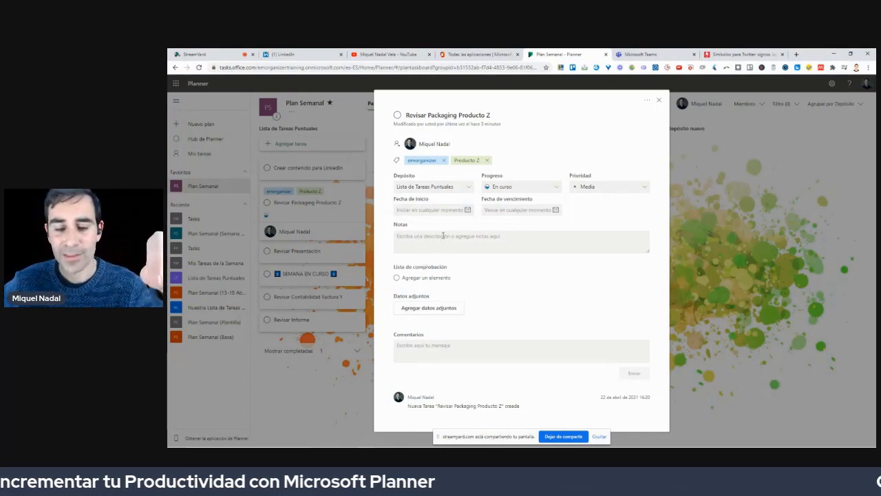
- Set both the start date and the due date of the Revisar Packaging Producto Z task to 22/04/2021
click(468, 210)
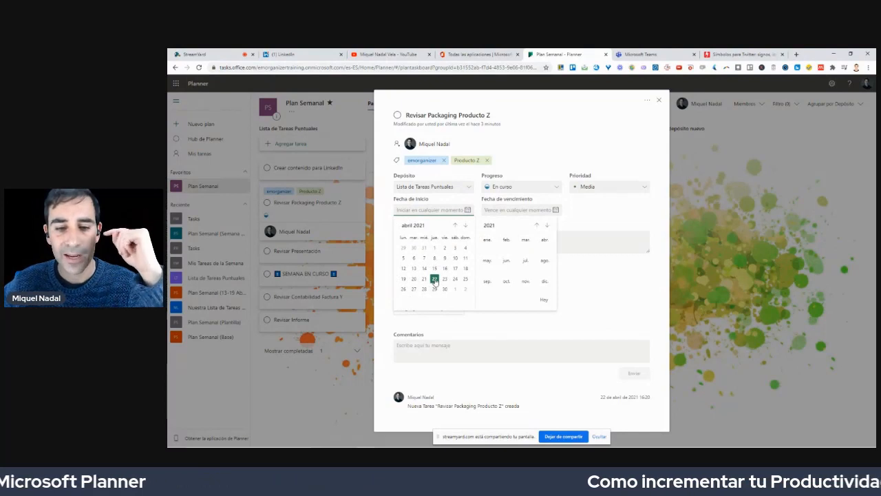
click(434, 280)
click(557, 212)
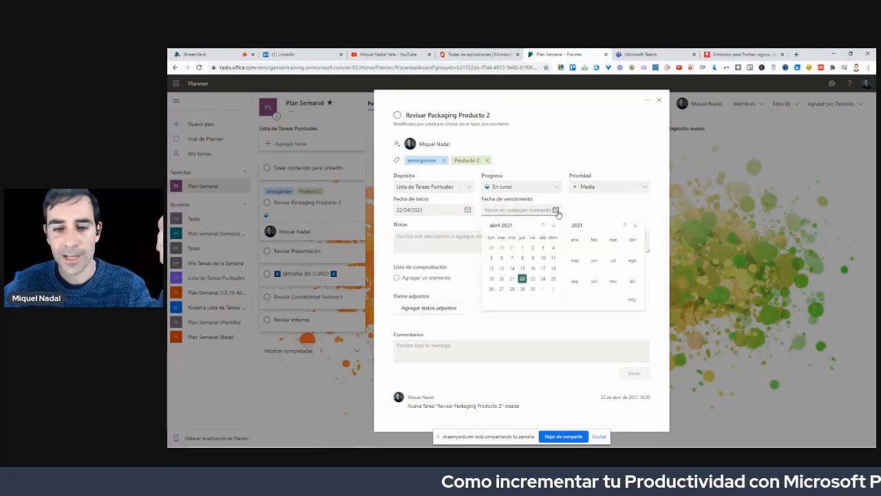
click(522, 280)
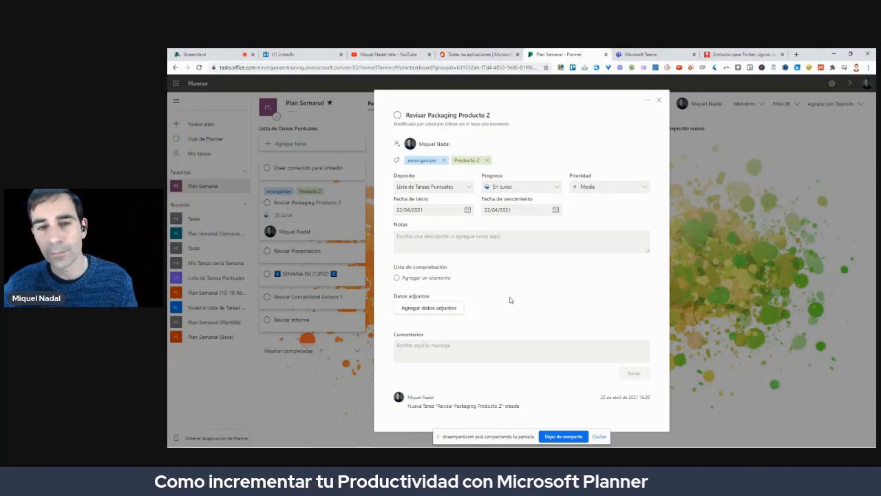
click(557, 211)
click(472, 231)
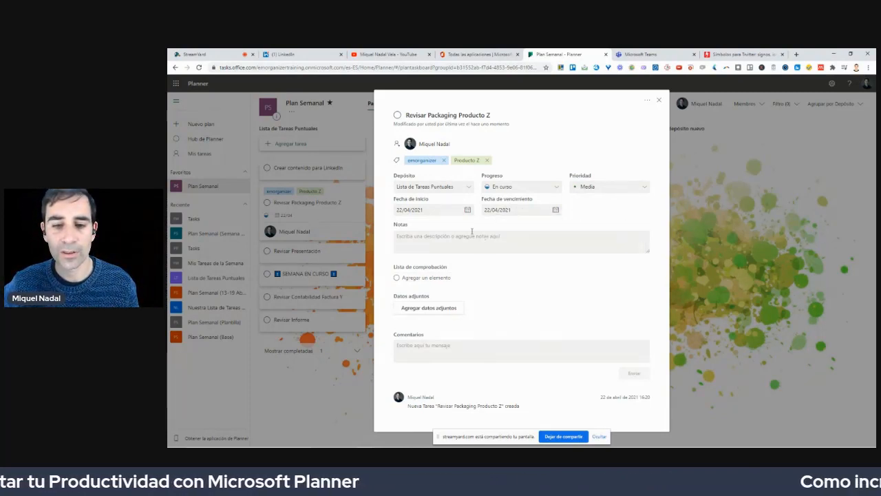
- Clear the start and due dates of the Revisar Packaging Producto Z task and set only its start date to 22/04/2021
click(468, 209)
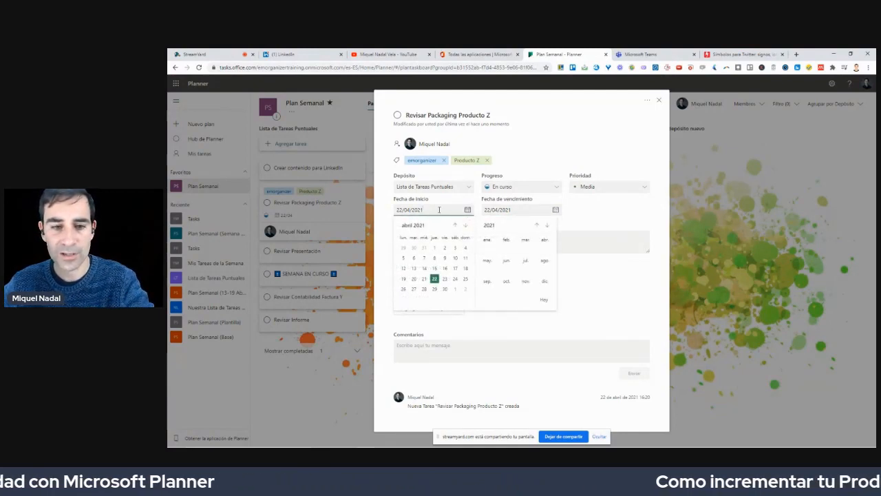
drag(439, 210, 259, 240)
key(BackSpace)
click(522, 212)
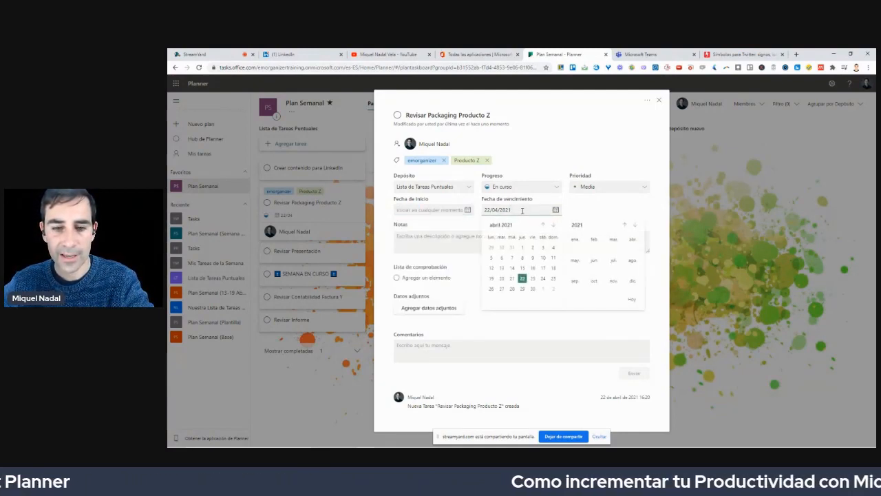
drag(522, 211, 415, 223)
key(BackSpace)
click(442, 211)
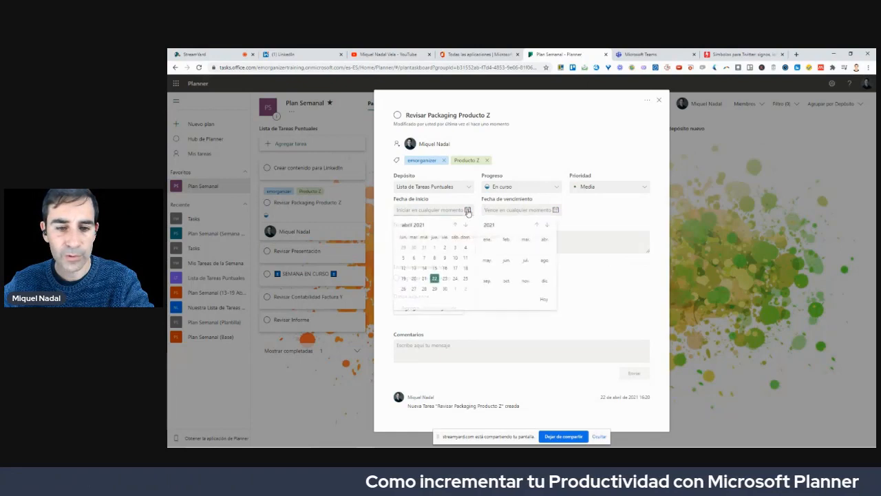
click(432, 280)
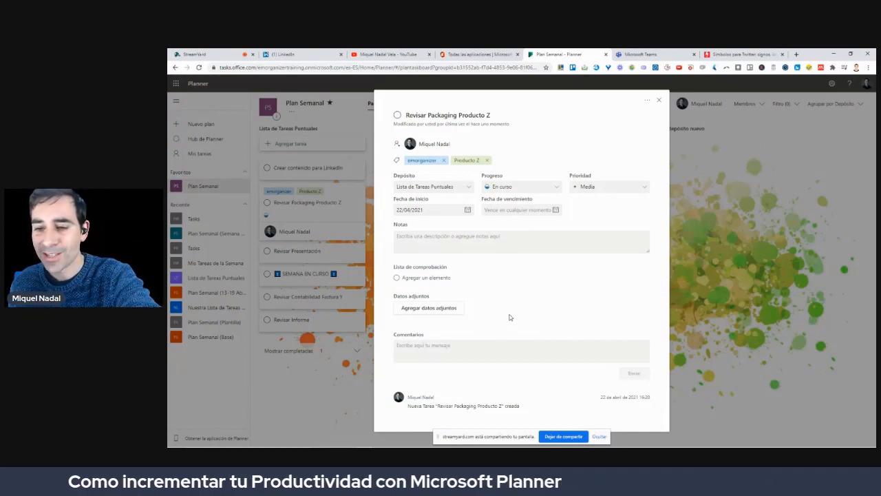
- Add notes to the Revisar Packaging Producto Z task reading Añadir detalles, followed by LINK: and the web address of the open Microsoft Teams page
click(514, 243)
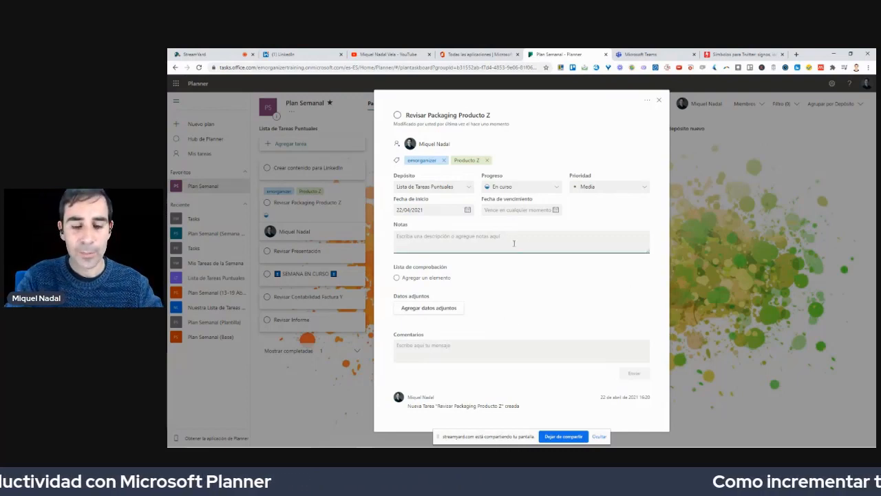
text(Añadir detalles)
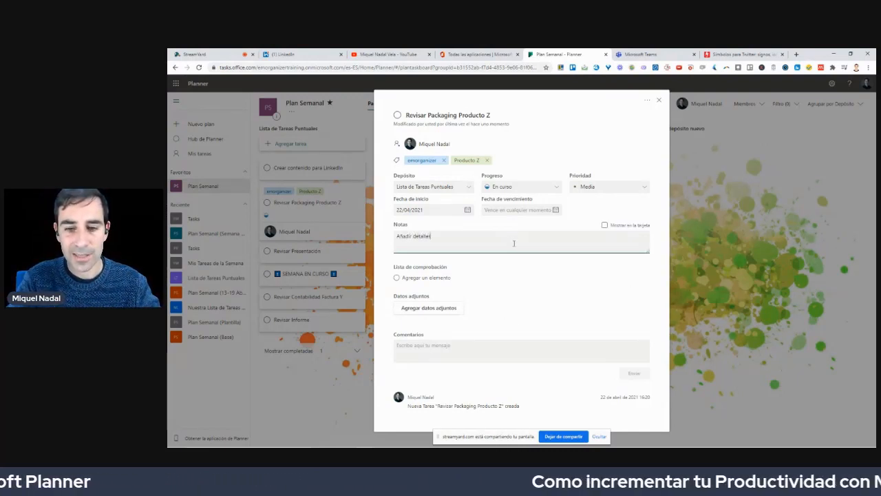
key(Return)
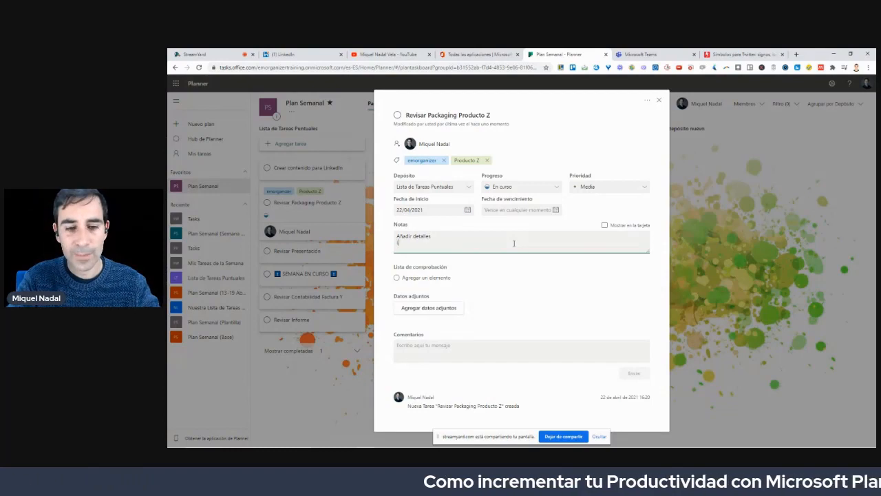
text(LINK:)
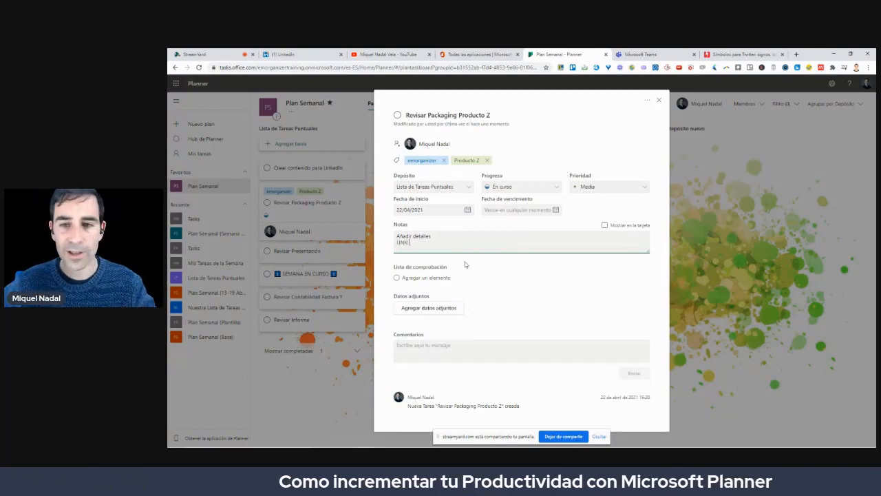
click(641, 53)
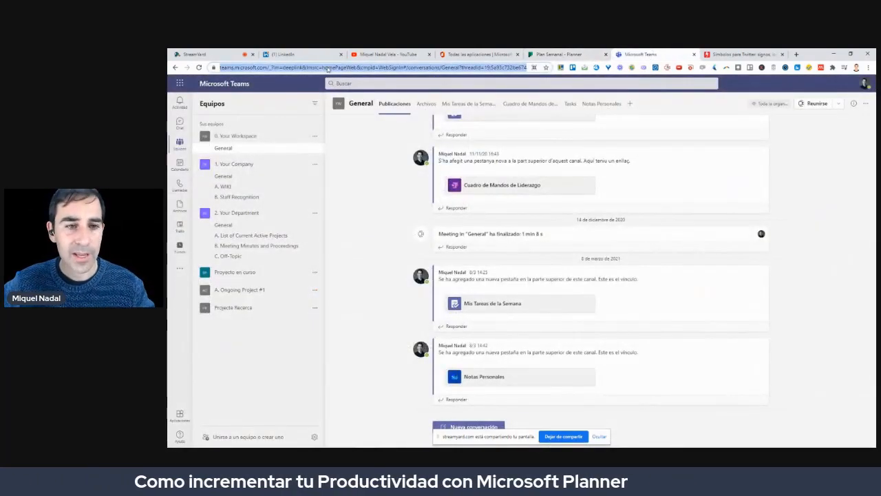
click(559, 53)
click(475, 245)
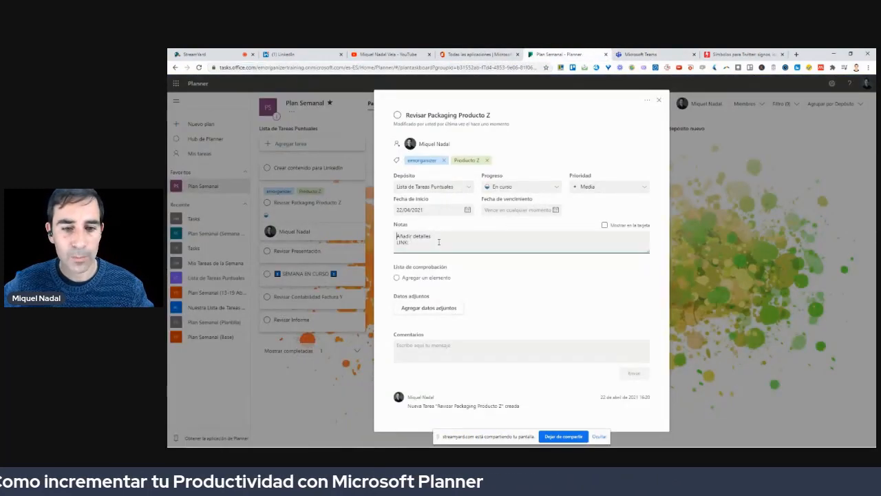
key(ctrl+v)
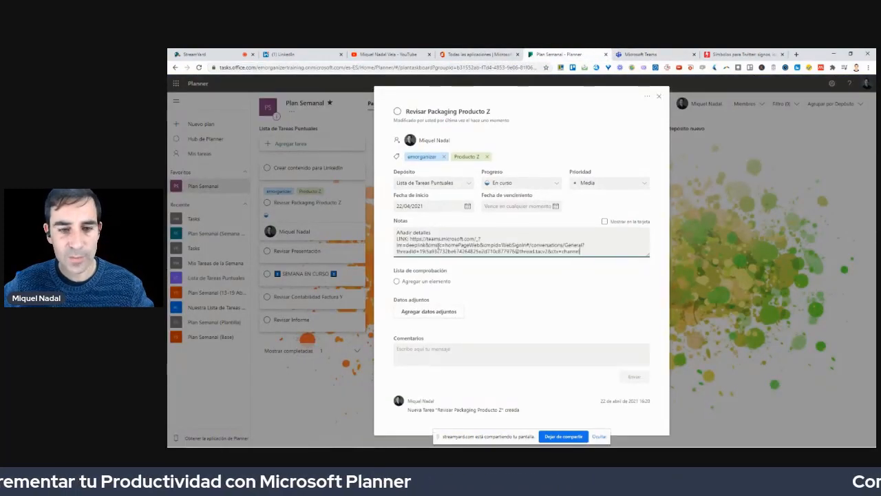
click(610, 276)
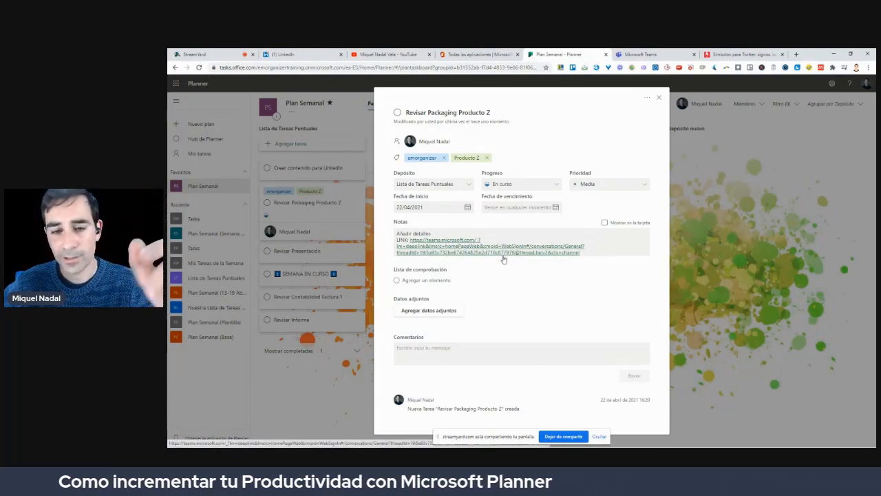
- Show the notes on the Revisar Packaging Producto Z card, check the card on the board and reopen the task
click(605, 223)
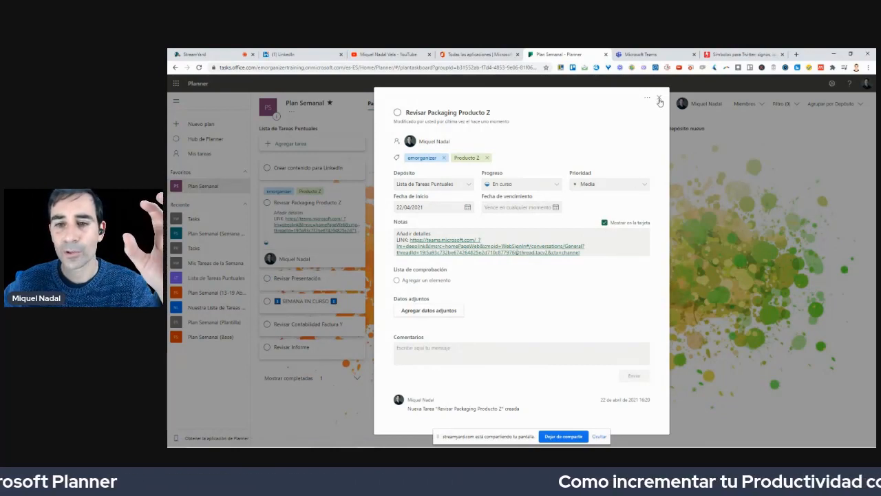
click(659, 98)
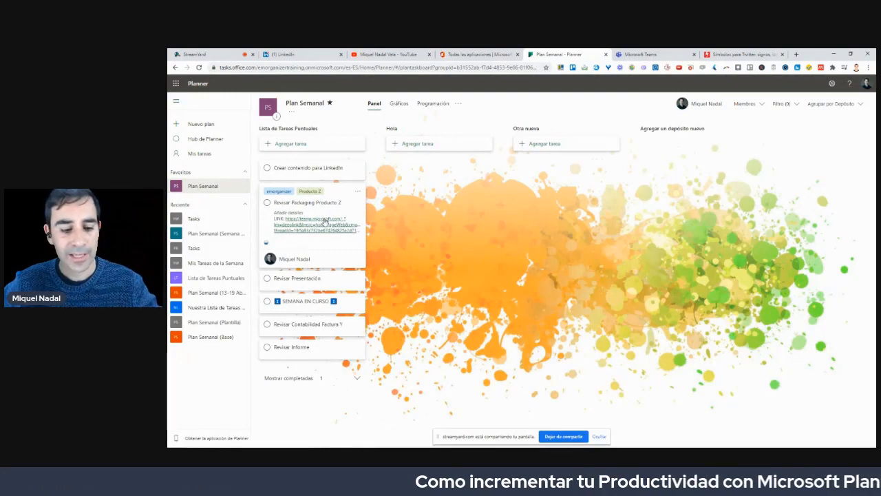
mouse_move(359, 205)
mouse_down()
mouse_move(272, 205)
mouse_move(354, 236)
mouse_up()
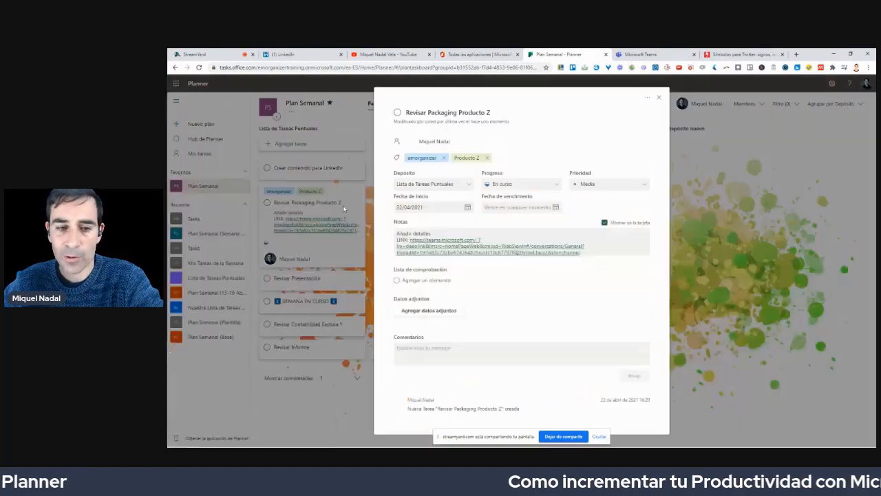
click(343, 206)
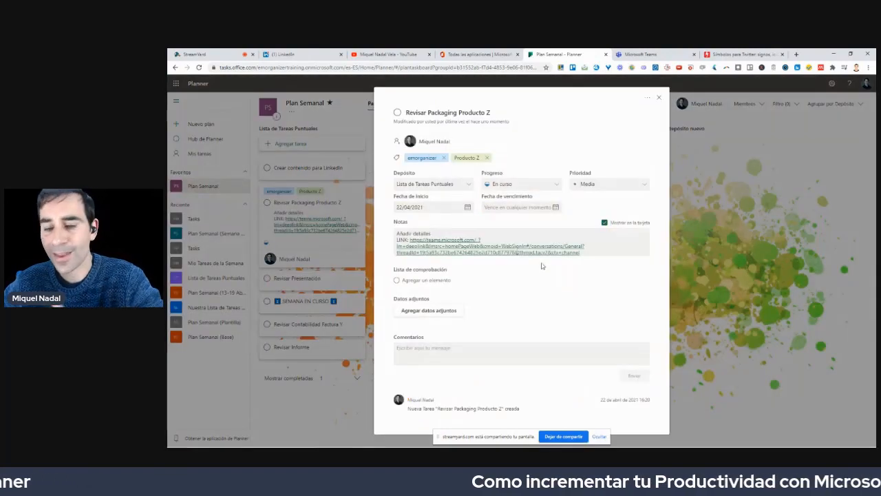
- Try to mention a person with @ on a new line below the link in the notes, and remove the attempt
click(599, 251)
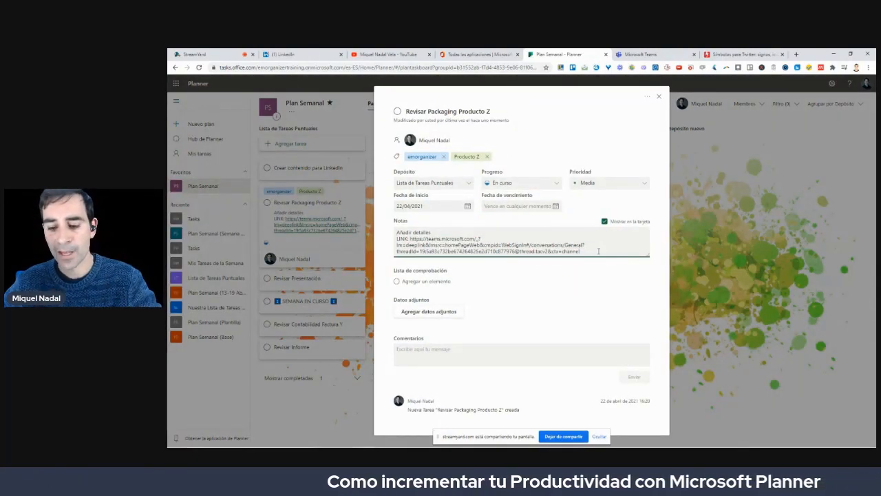
key(Return)
text(@)
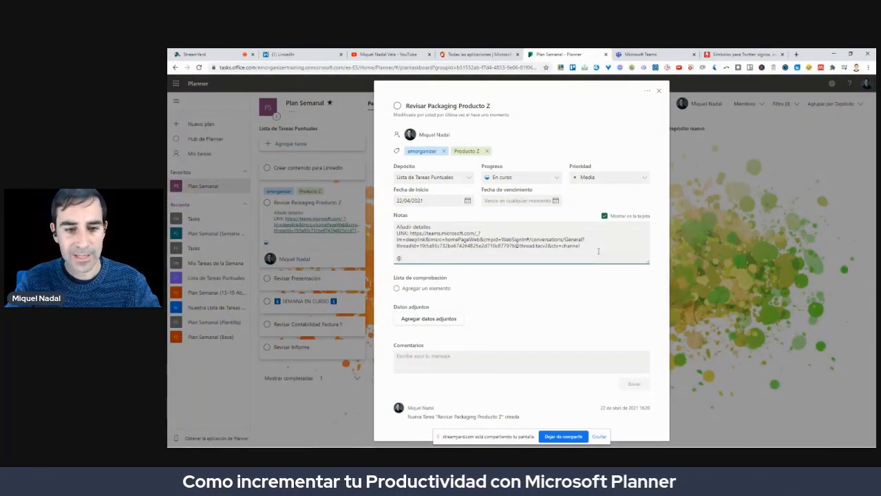
text(miq)
key(BackSpace)
key(BackSpace)
key(BackSpace)
key(BackSpace)
- Try placeholder text and the word DATOS on extra lines of the notes, and delete those lines again
text(jkfjdkfjdkfjk)
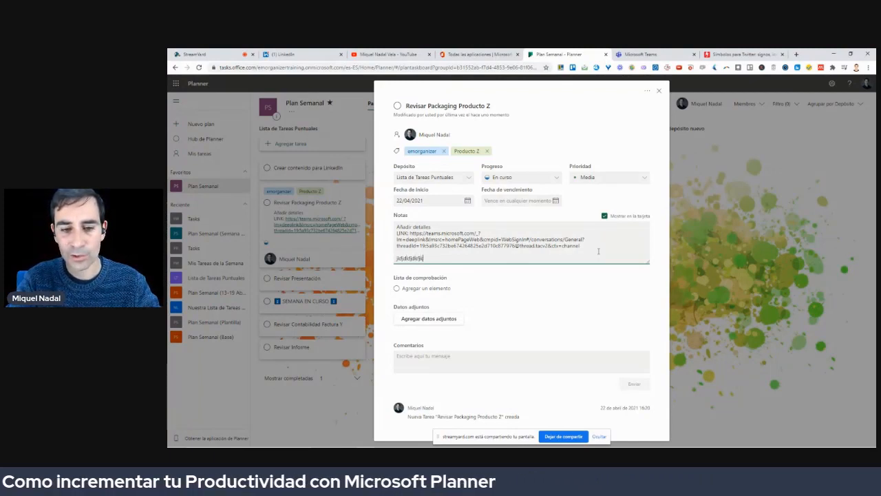
key(Return)
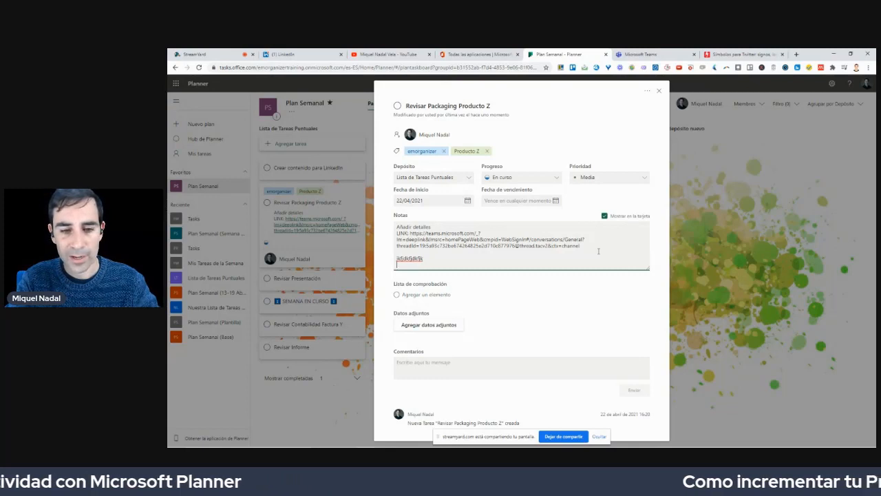
text(DATOS)
key(BackSpace)
key(BackSpace)
key(BackSpace)
key(BackSpace)
key(BackSpace)
key(BackSpace)
key(BackSpace)
key(BackSpace)
key(BackSpace)
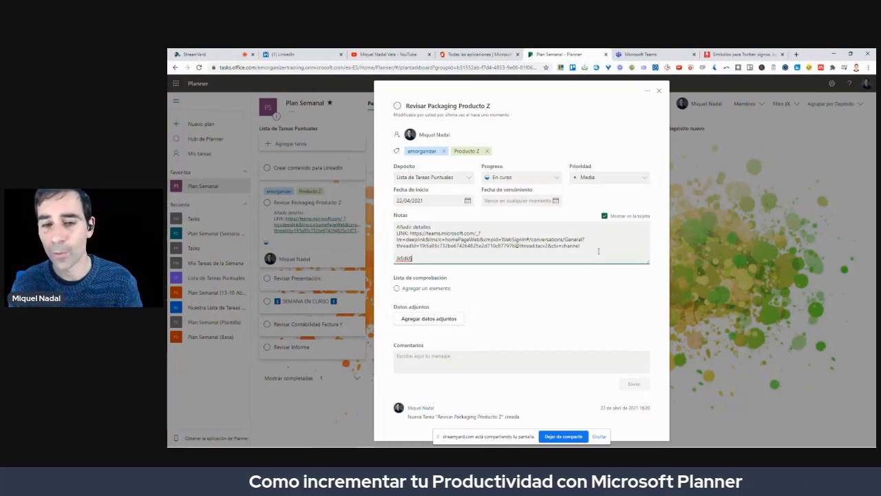
key(BackSpace)
key(BackSpace)
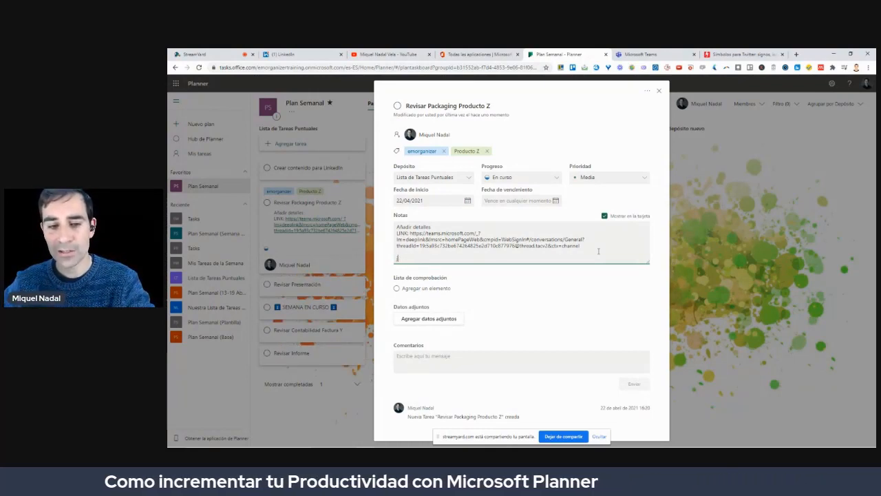
key(BackSpace)
key(BackSpace)
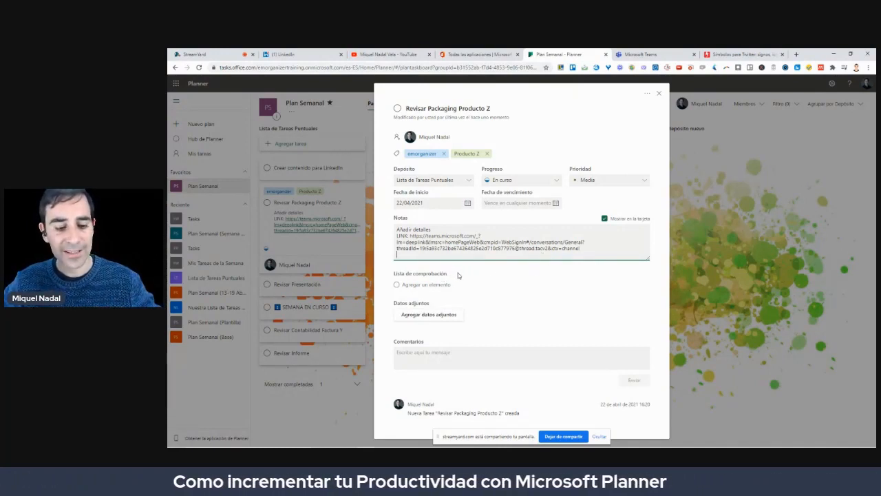
mouse_move(451, 268)
mouse_down()
mouse_move(390, 274)
mouse_move(440, 284)
mouse_move(452, 267)
mouse_up()
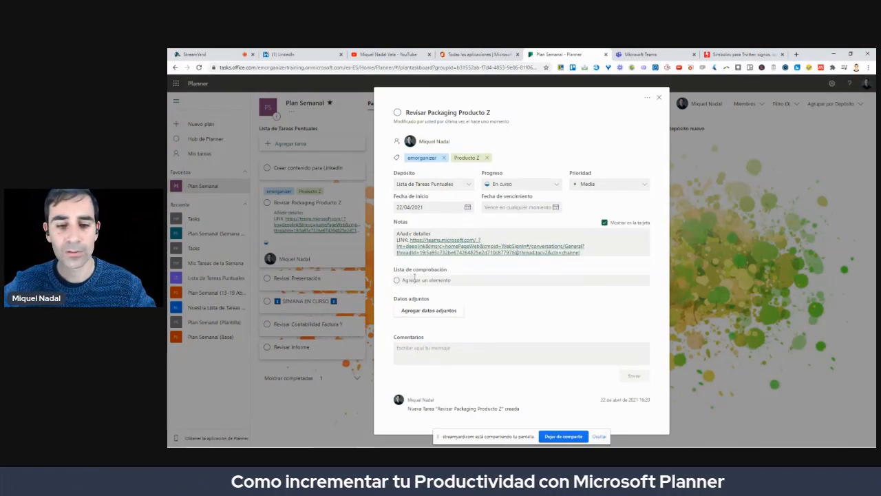
- Add the checklist items Subtarea 1 and Subtarea to the Revisar Packaging Producto Z task
click(415, 278)
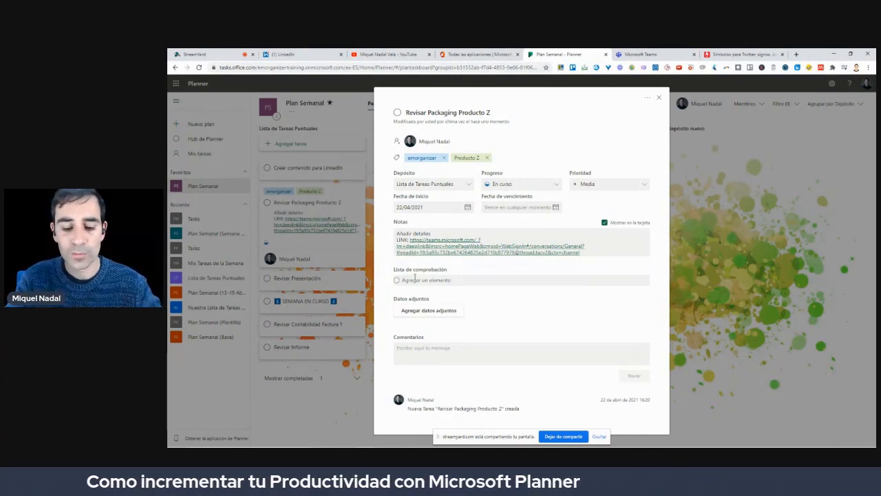
text(ab)
text(bt)
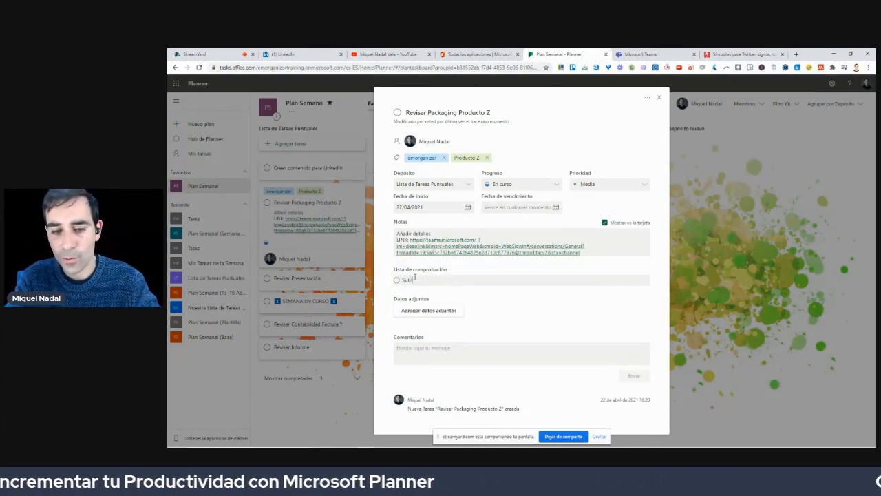
text(area 1)
key(Return)
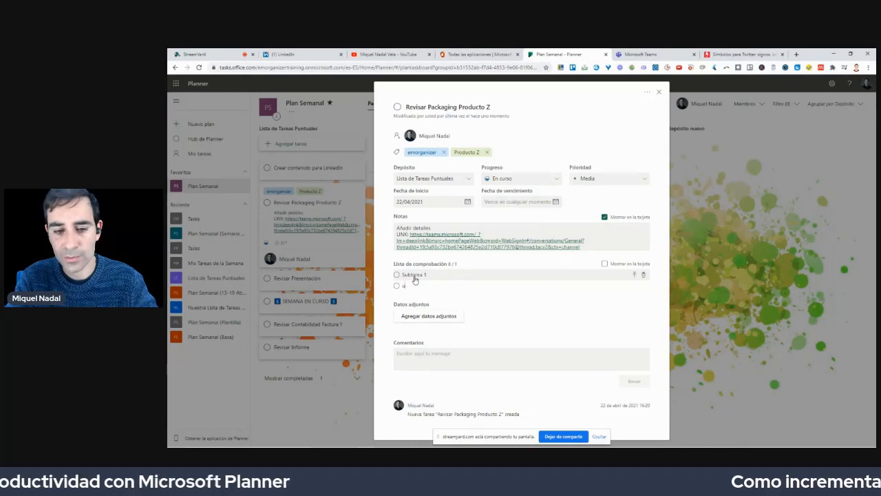
text(Subtarea)
key(Return)
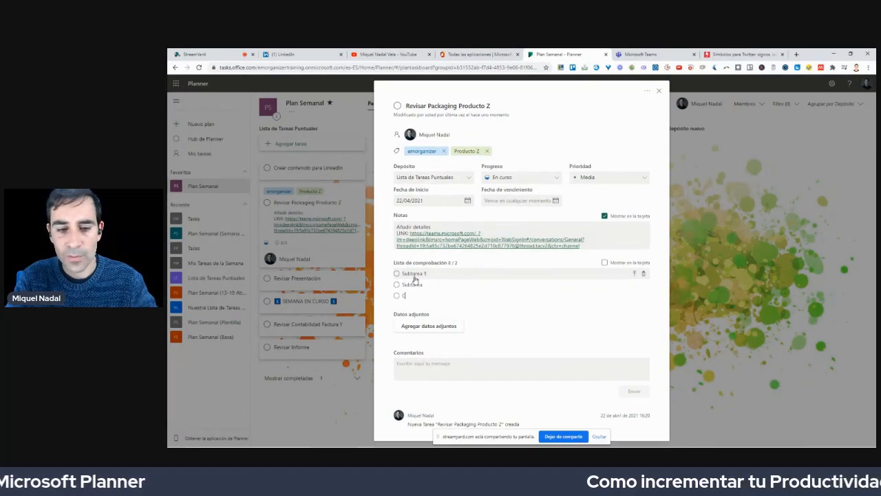
- Add the checklist items Pasos para tener en cuenta and Páginas a tener en cuenta
text(Rasos para l)
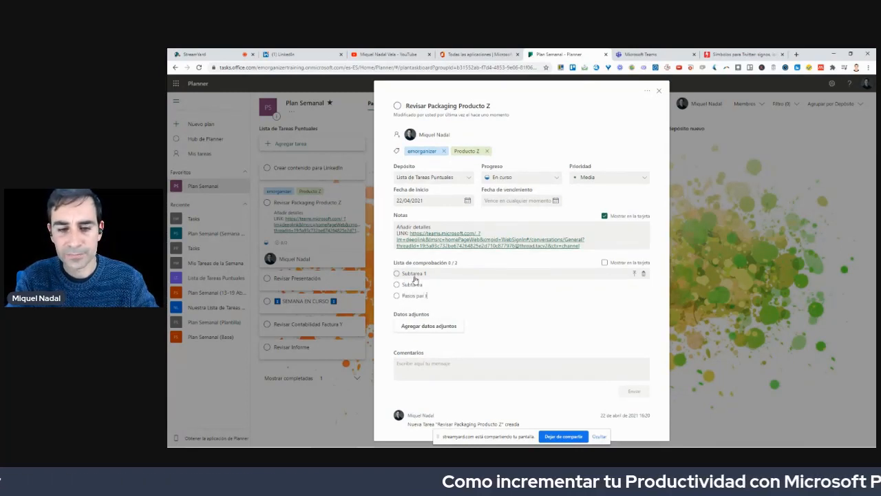
text(ener en cuenta)
key(Return)
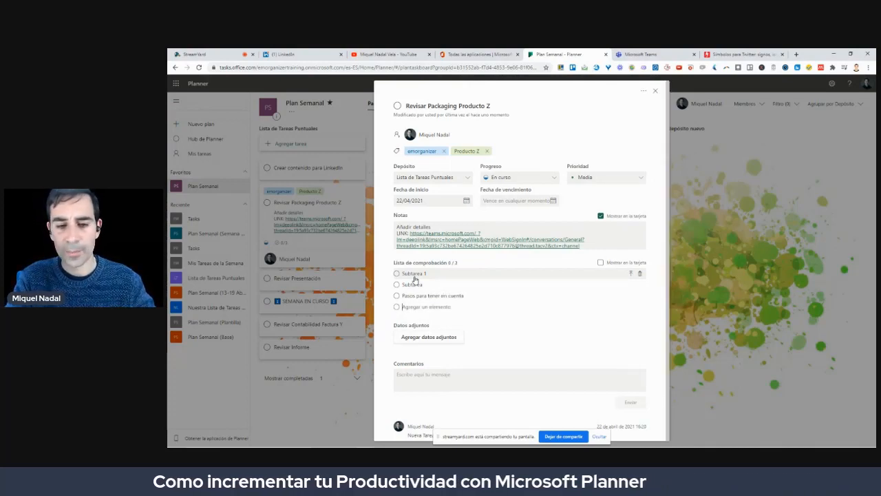
text(Páginas a tene)
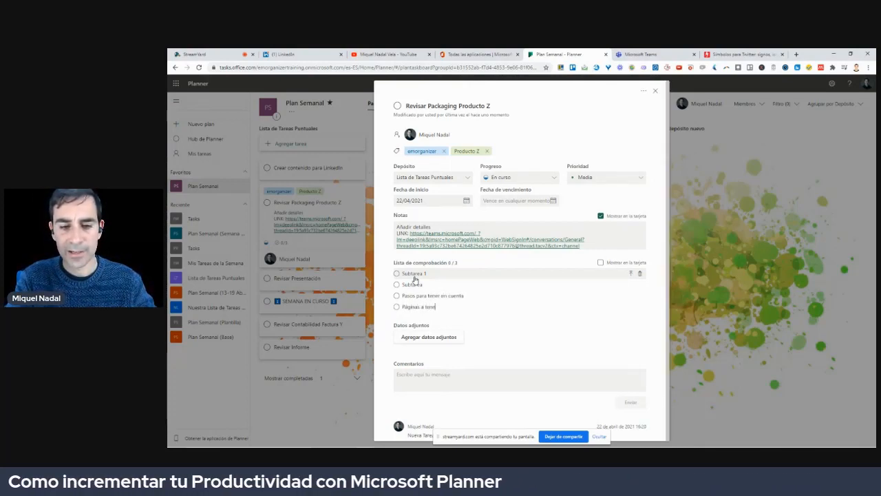
text(r en cuenta)
key(Return)
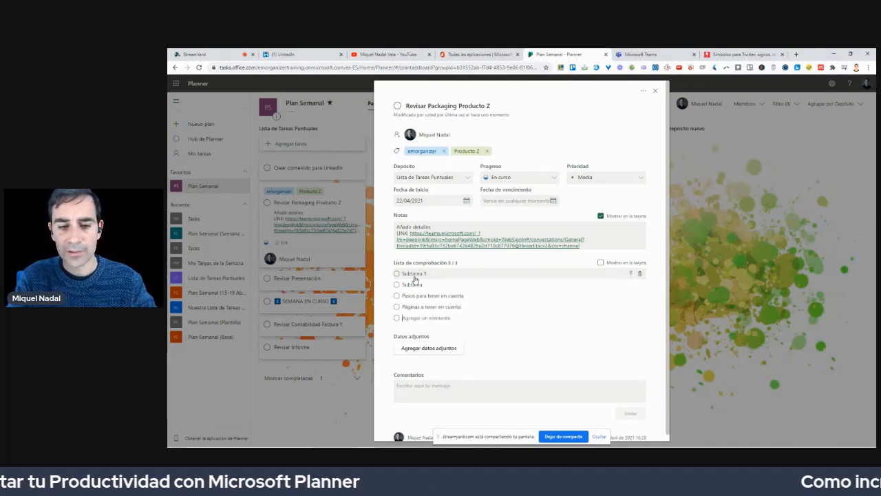
- Add the checklist item Elementos a revisar and begin another item starting with Cifras
text(Elementos)
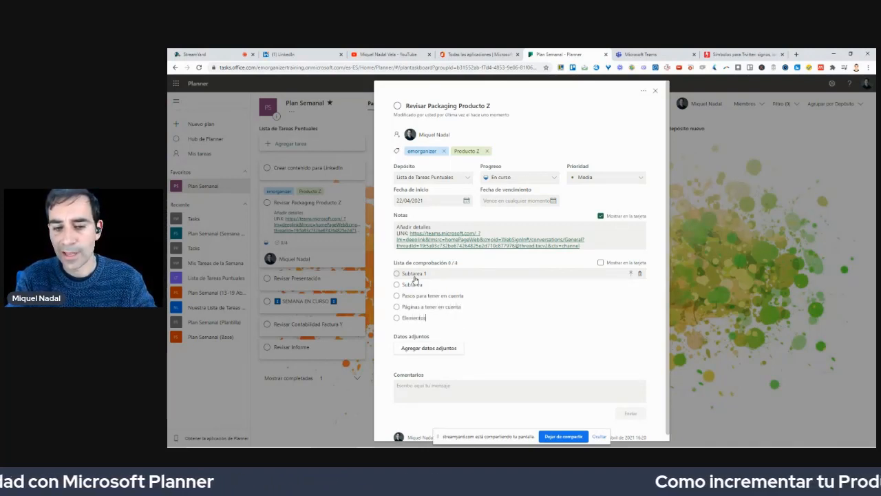
text( a rev)
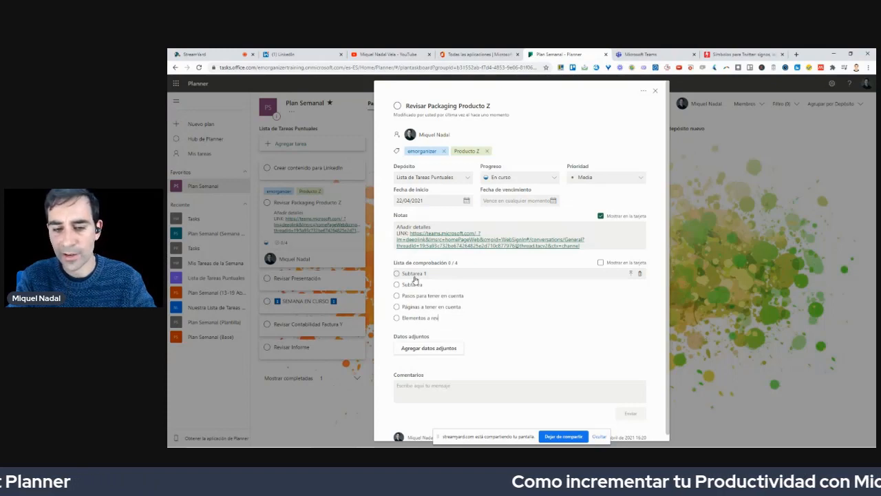
text(isar)
key(Return)
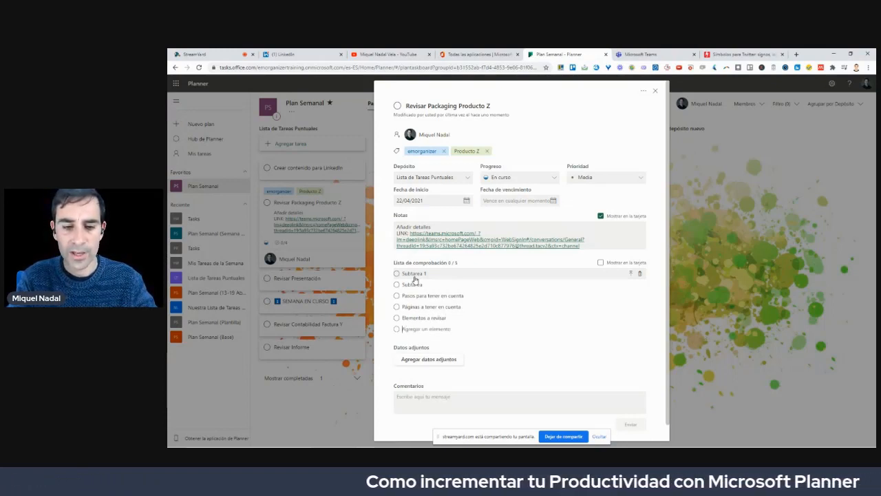
text(Cifras t)
key(BackSpace)
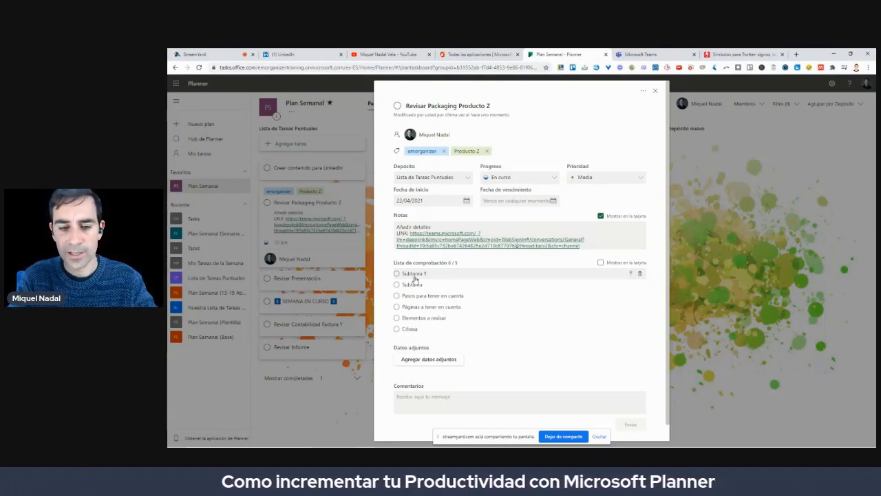
- Finish the checklist item "Cifras a tener en cuenta" and add another item "Personas a contactar"
text(a tener en cuenta)
key(Return)
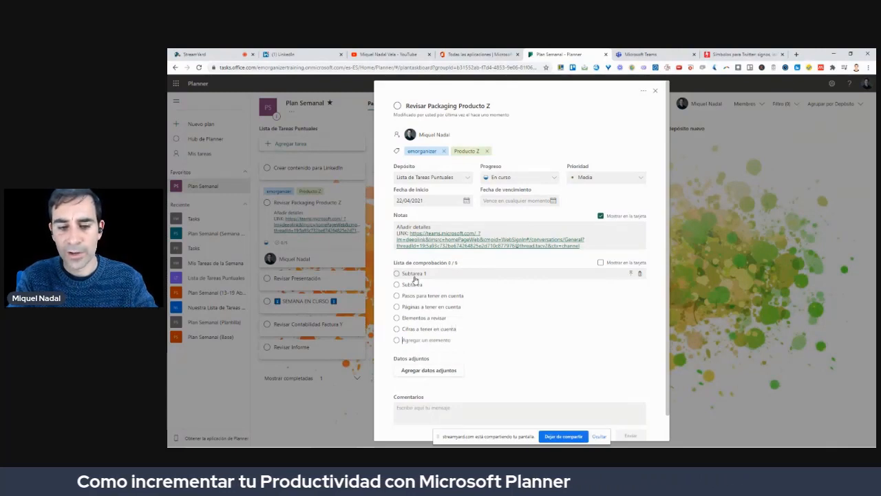
text(Pe)
text(rsonas a i)
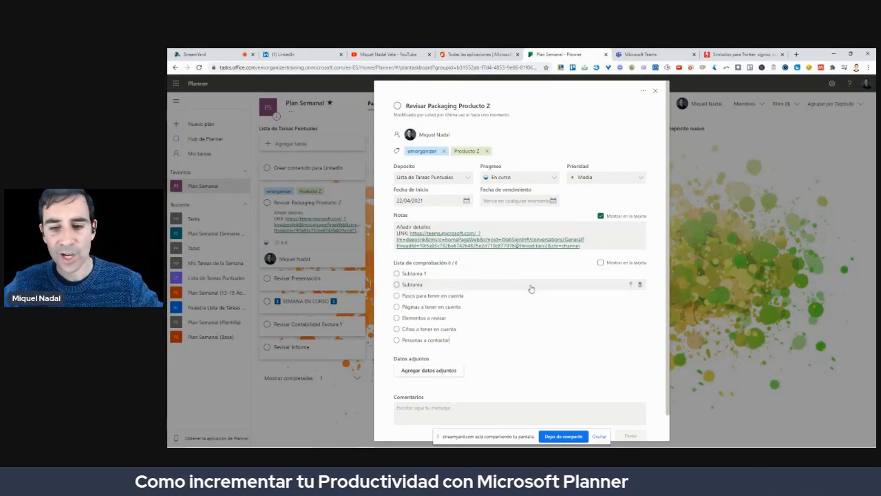
- Promote the checklist item "Subtarea" to a standalone task and close the task details
mouse_move(652, 274)
mouse_down()
mouse_move(648, 307)
mouse_move(662, 274)
mouse_move(635, 279)
mouse_up()
key(Escape)
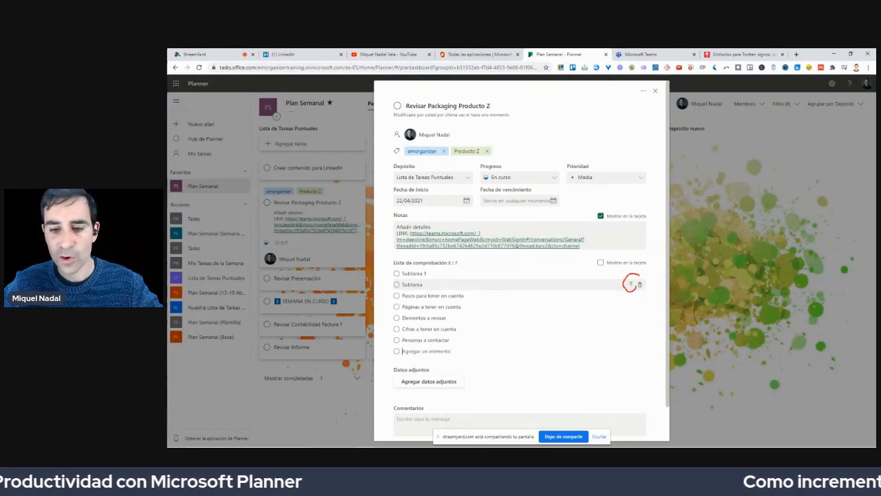
click(631, 287)
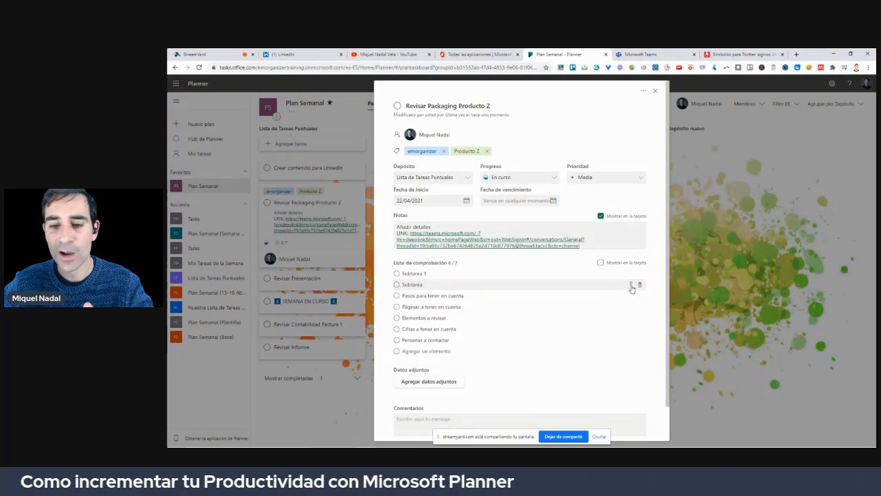
click(656, 91)
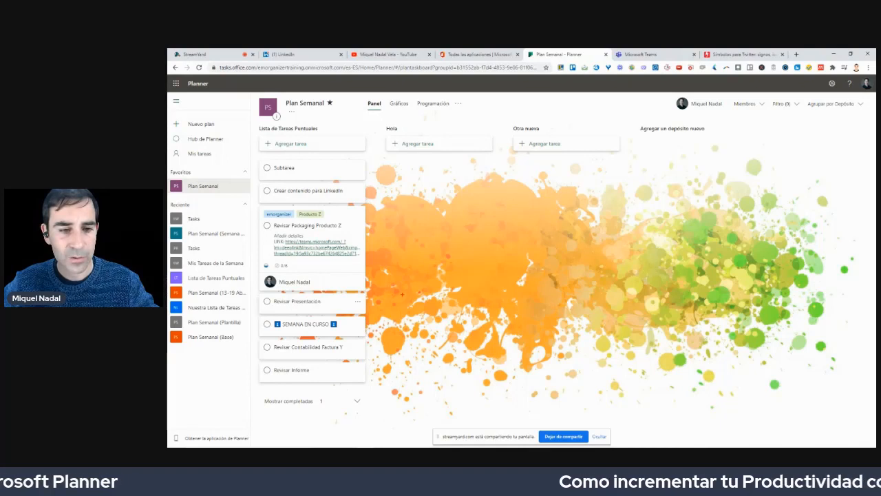
mouse_move(363, 170)
mouse_down()
mouse_move(307, 155)
mouse_move(283, 183)
mouse_move(376, 164)
mouse_move(359, 151)
mouse_up()
key(Escape)
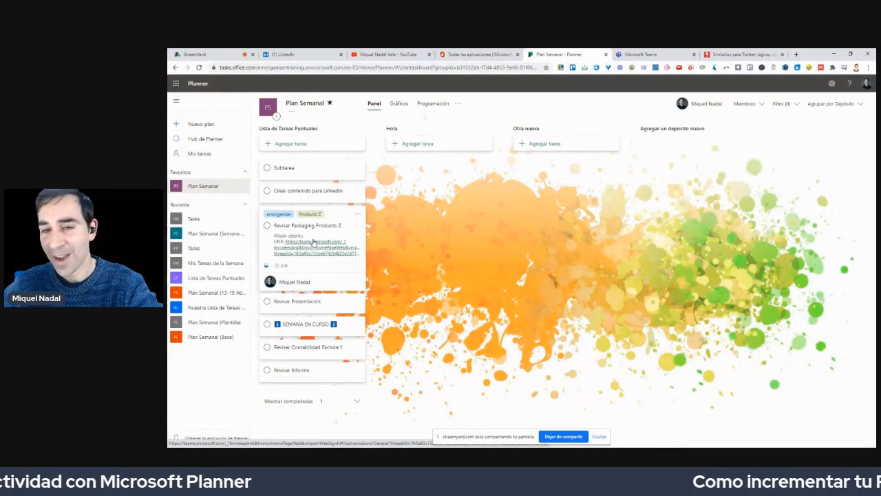
- Set the "Revisar Packaging Producto Z" task to show its checklist on the card, then return to the board
click(328, 225)
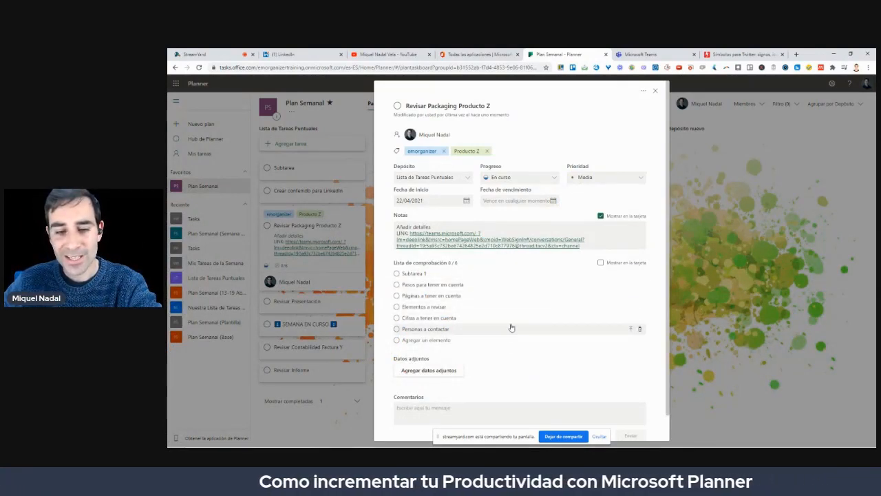
click(601, 264)
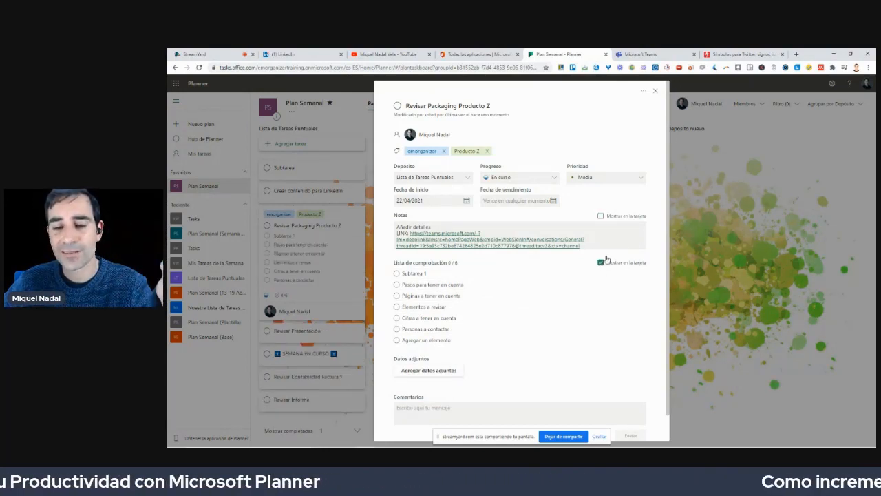
click(655, 90)
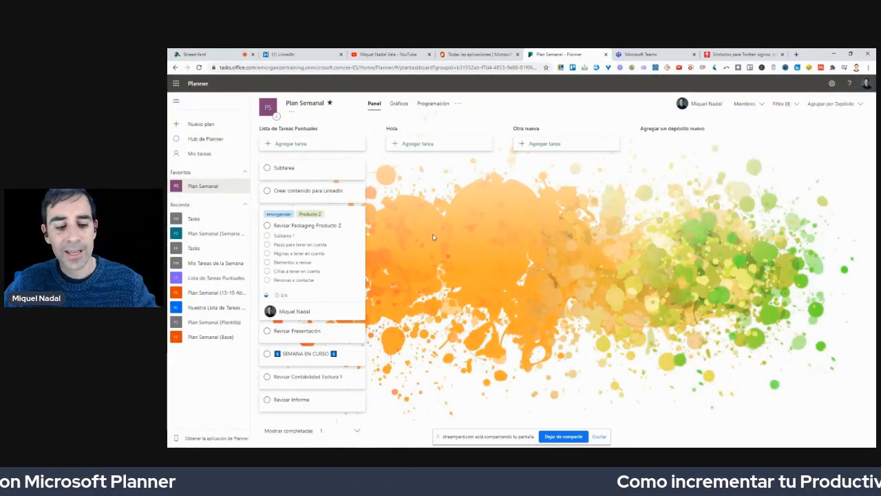
- Mark "Subtarea 1" as complete directly on the "Revisar Packaging Producto Z" card
mouse_move(351, 230)
mouse_down()
mouse_move(265, 223)
mouse_move(282, 294)
mouse_move(350, 231)
mouse_up()
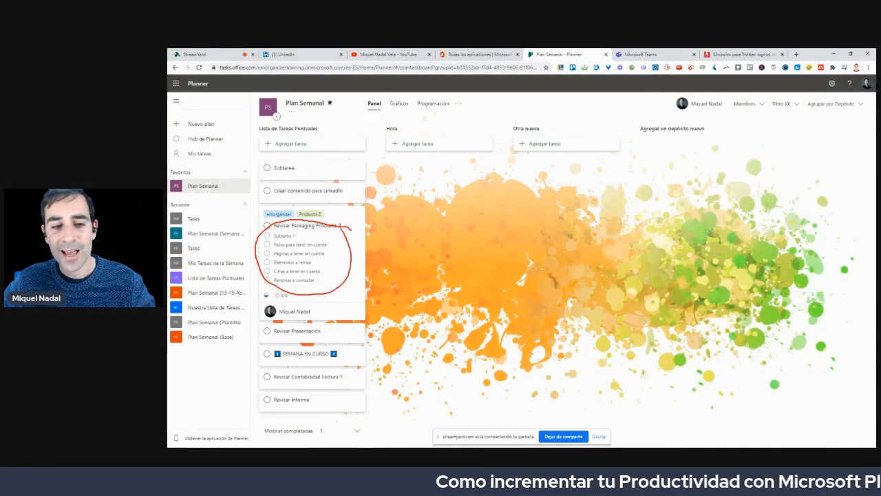
click(267, 236)
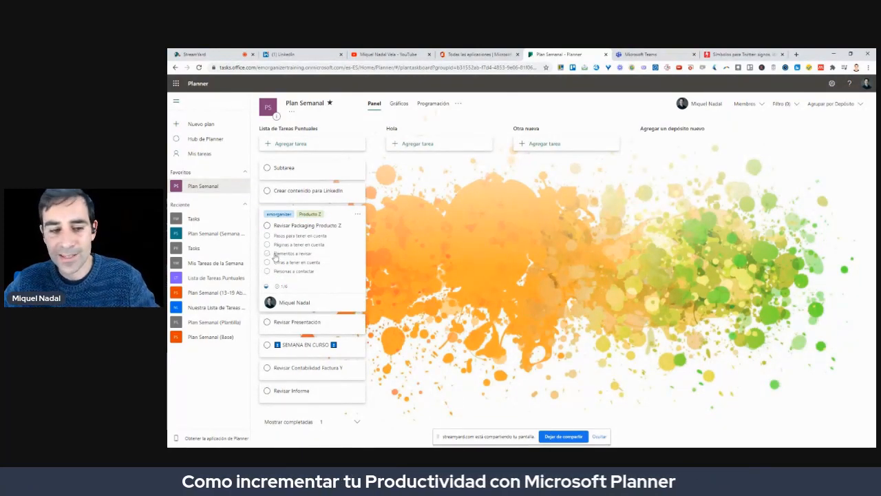
mouse_move(285, 274)
mouse_down()
mouse_move(261, 280)
mouse_move(282, 296)
mouse_move(296, 279)
mouse_move(297, 289)
mouse_up()
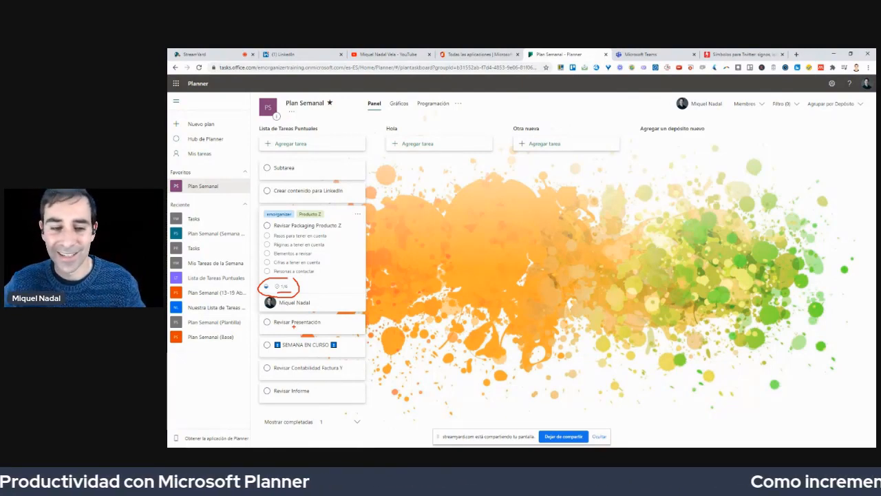
- Attach the copied Microsoft Teams General channel link to the "Revisar Packaging Producto Z" task
click(356, 248)
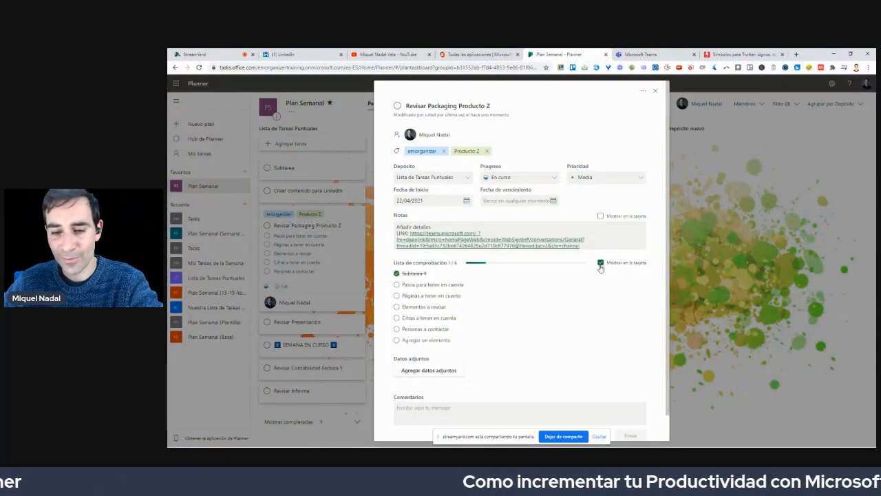
scroll(558, 316, down, 1)
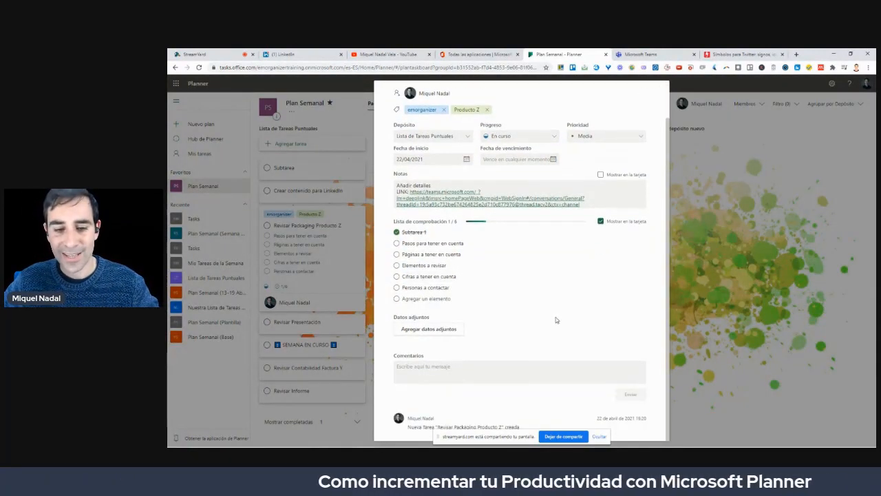
mouse_move(515, 329)
mouse_down()
mouse_move(423, 311)
mouse_move(446, 344)
mouse_move(516, 333)
mouse_up()
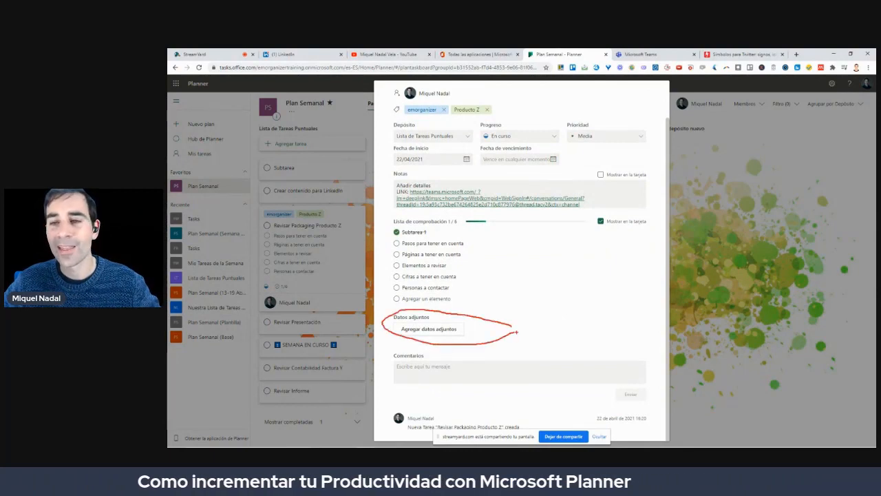
click(432, 330)
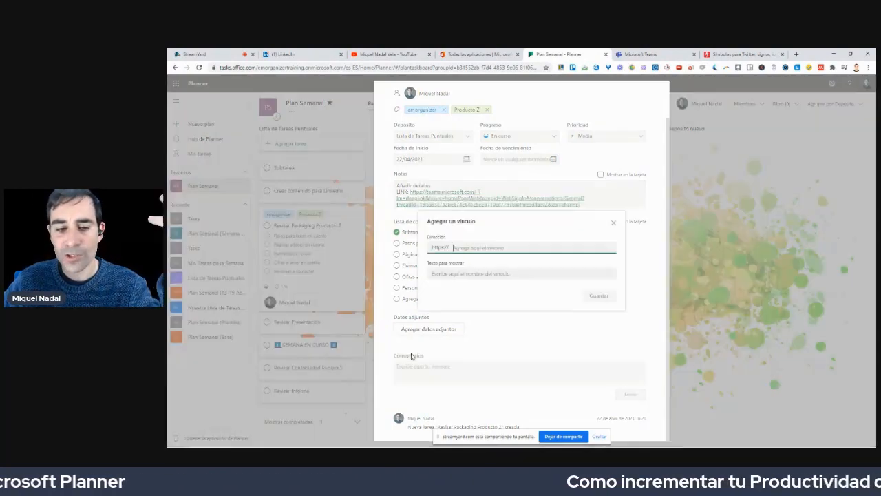
click(406, 355)
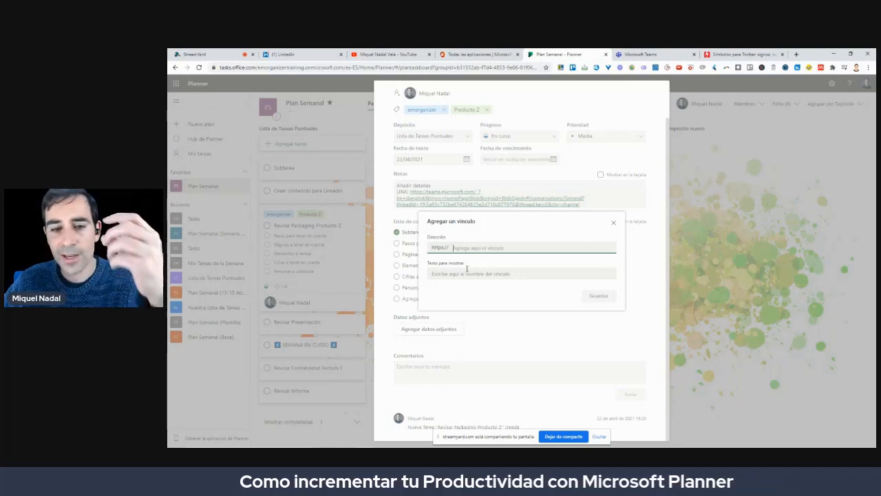
click(640, 54)
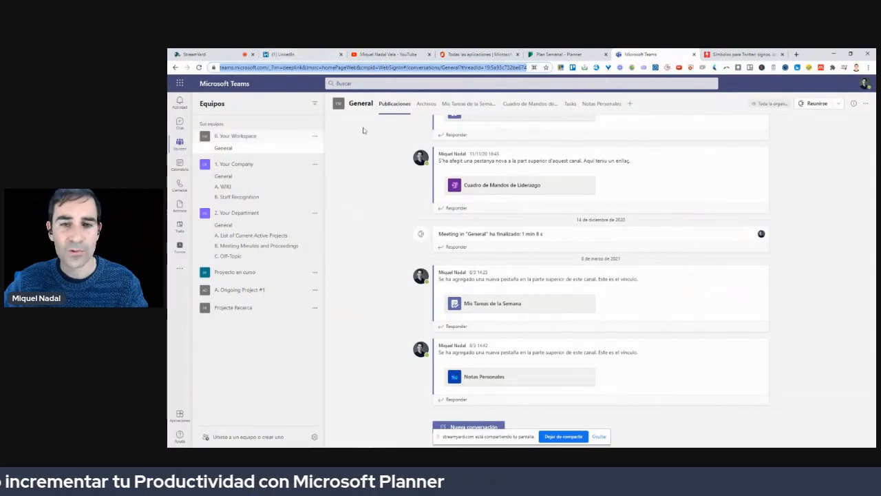
click(578, 53)
key(ctrl+v)
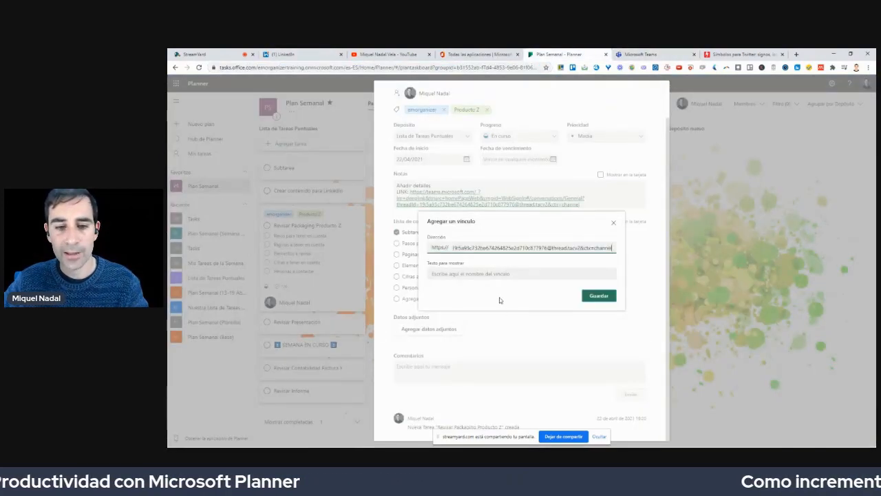
click(610, 298)
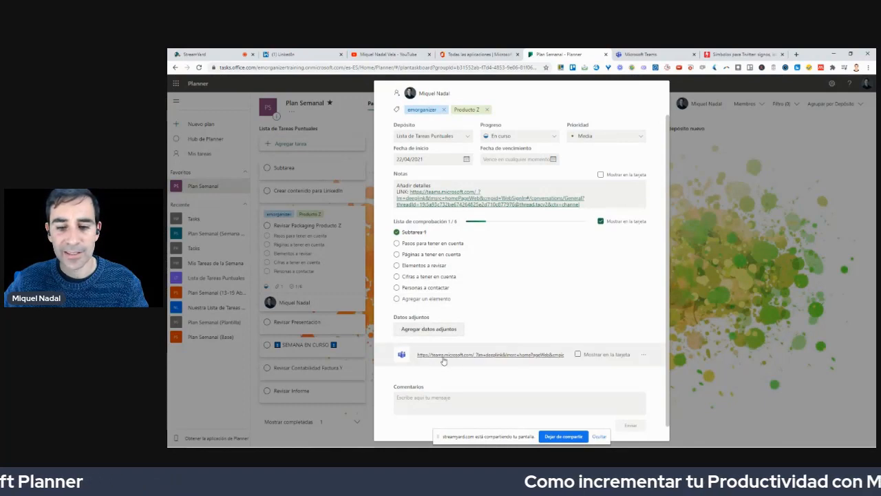
- Show the Teams link attachment on the task card and close the task details
click(579, 355)
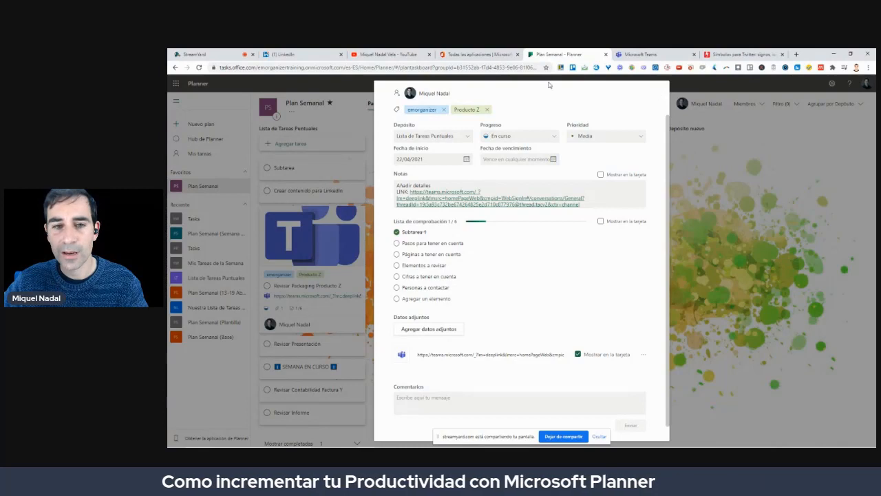
scroll(656, 97, up, 1)
click(656, 93)
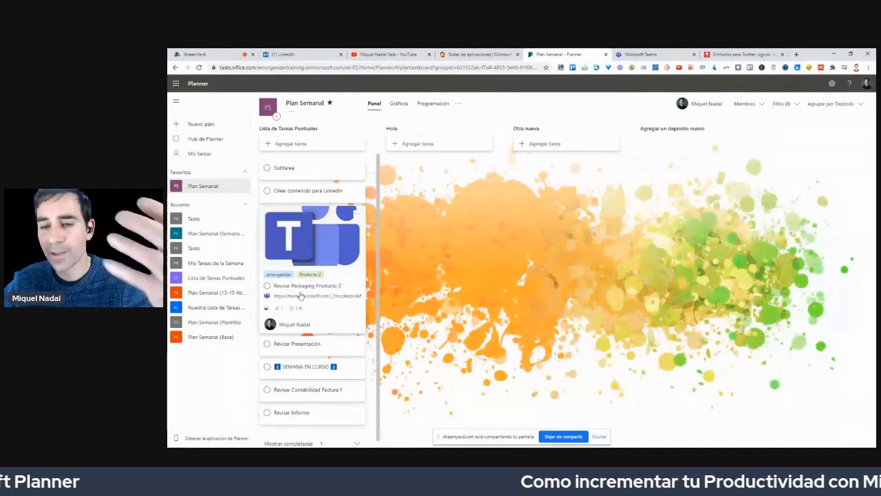
- Reopen the details of the "Revisar Packaging Producto Z" task at its attachments
click(357, 212)
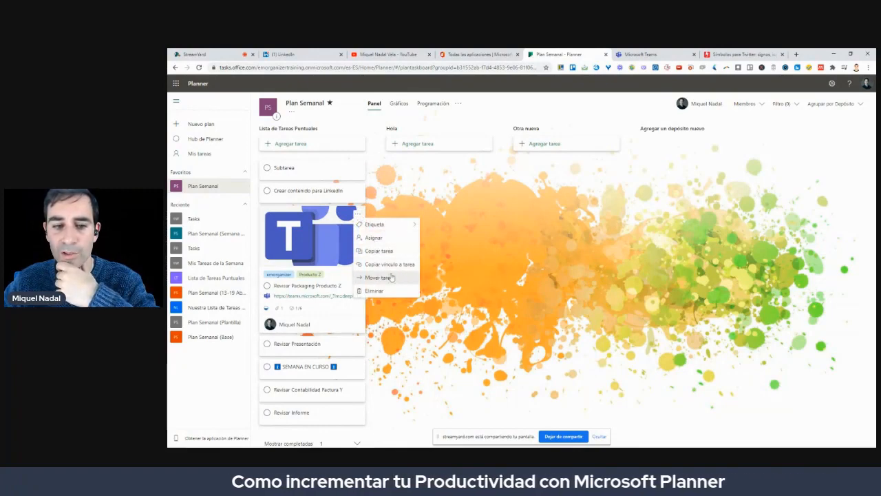
click(326, 245)
scroll(482, 344, down, 1)
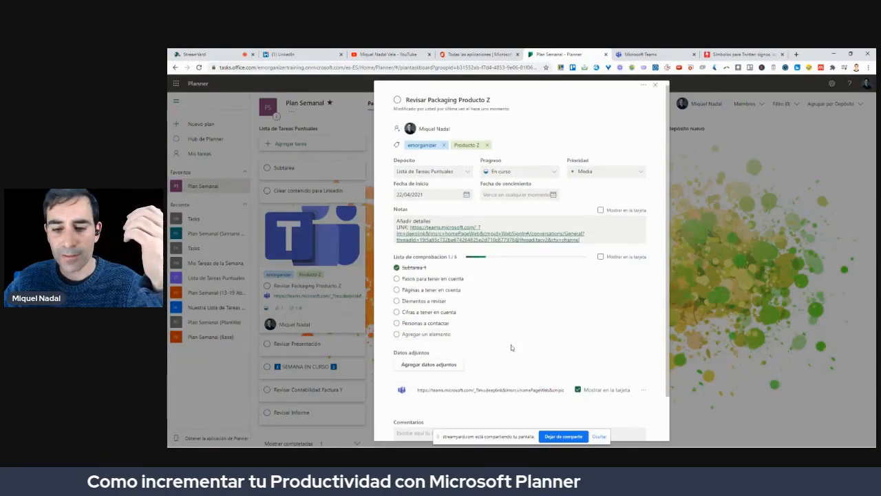
click(642, 336)
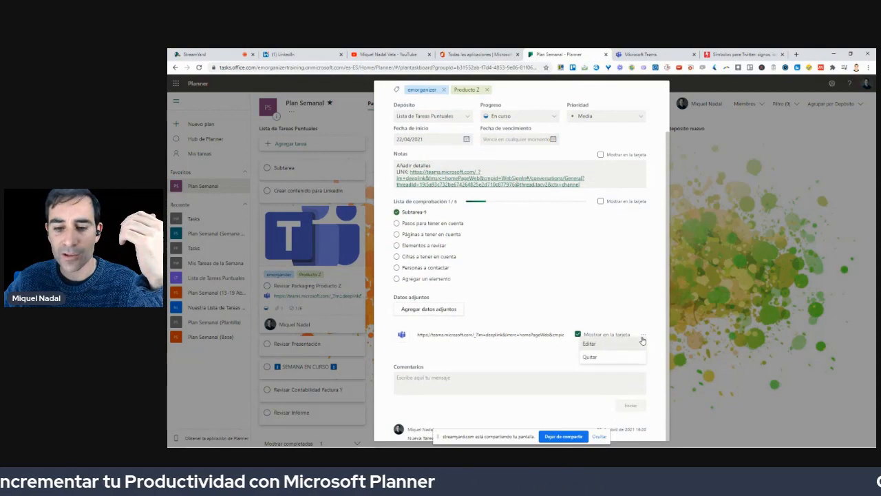
click(606, 347)
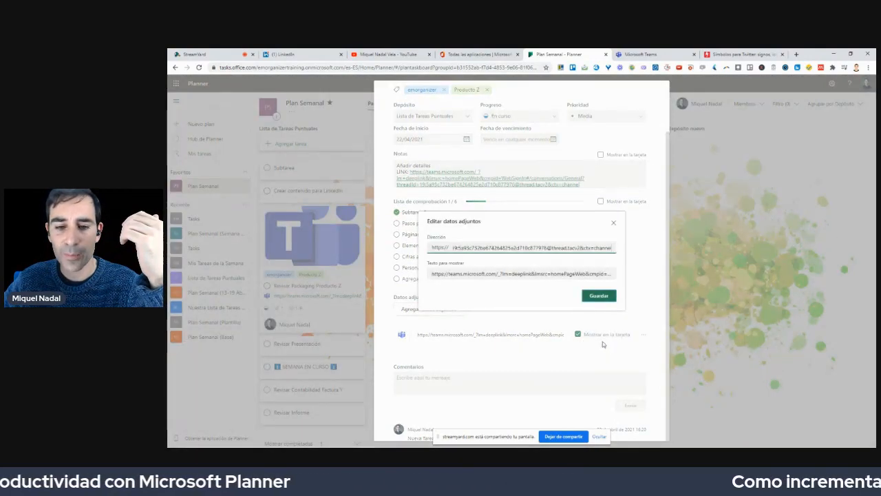
click(614, 223)
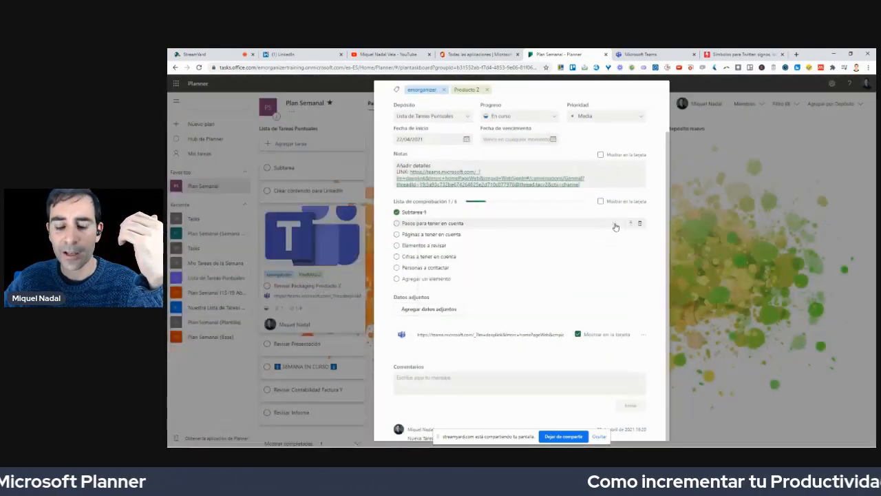
- Remove the Teams link attachment from the "Revisar Packaging Producto Z" task
click(641, 335)
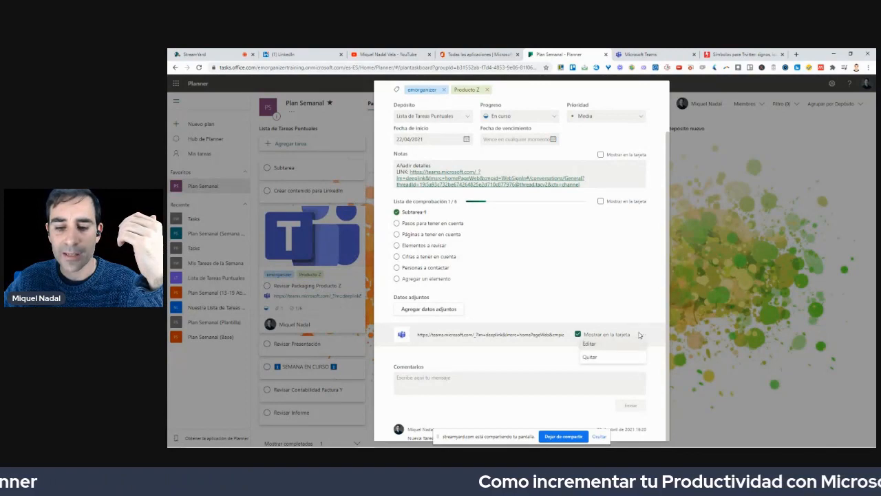
click(589, 357)
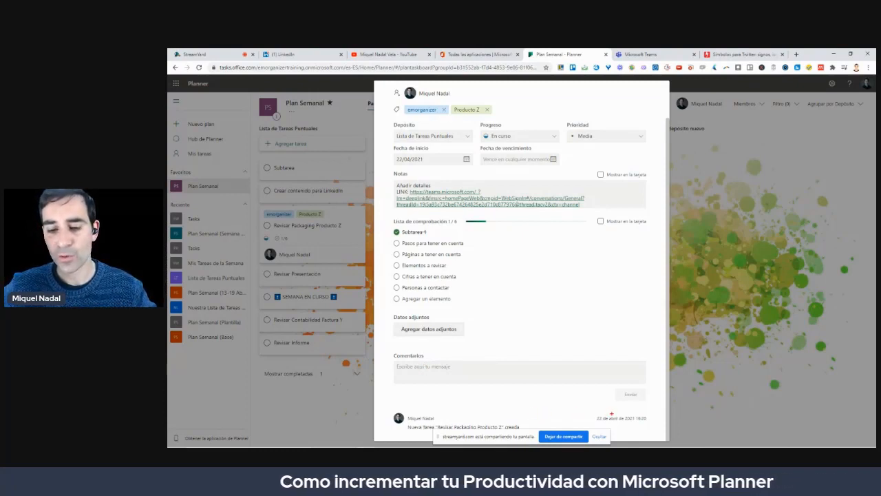
mouse_move(644, 411)
mouse_down()
mouse_move(578, 418)
mouse_move(659, 426)
mouse_move(651, 411)
mouse_up()
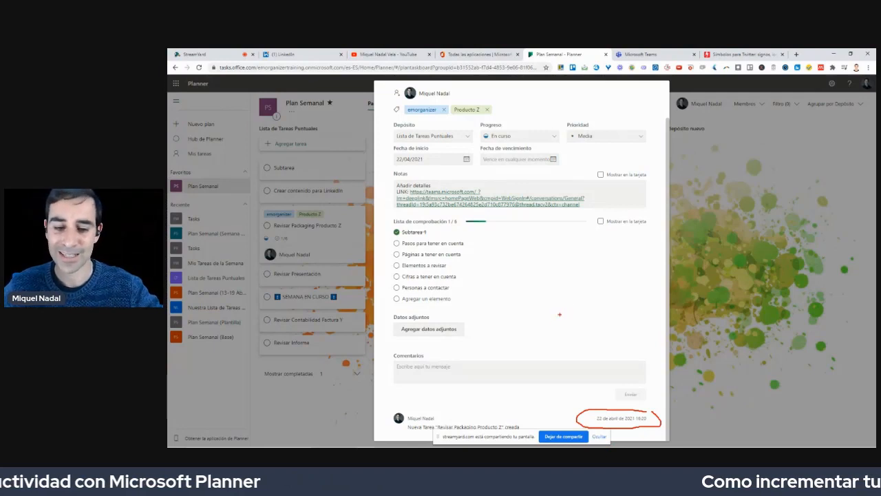
click(410, 375)
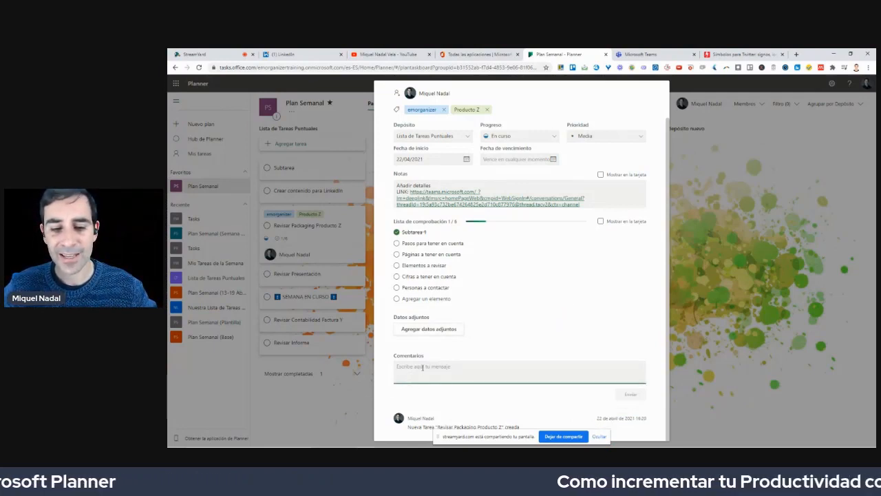
text(@)
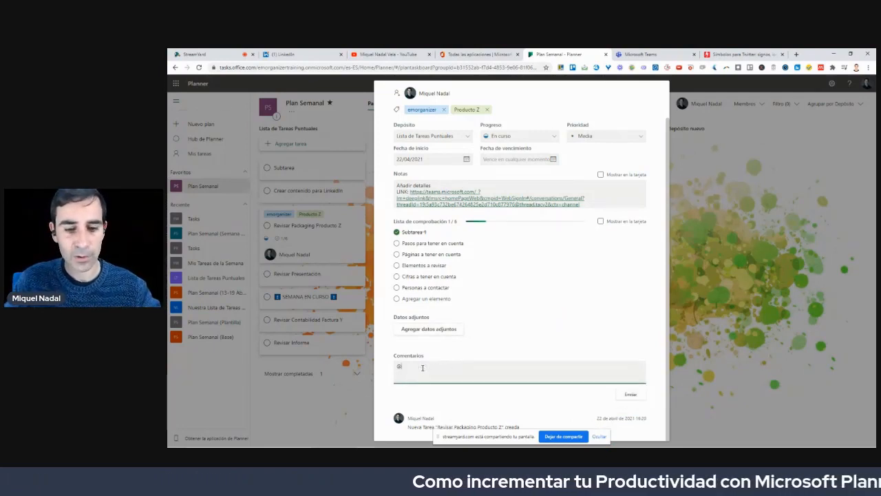
text(m)
key(BackSpace)
key(BackSpace)
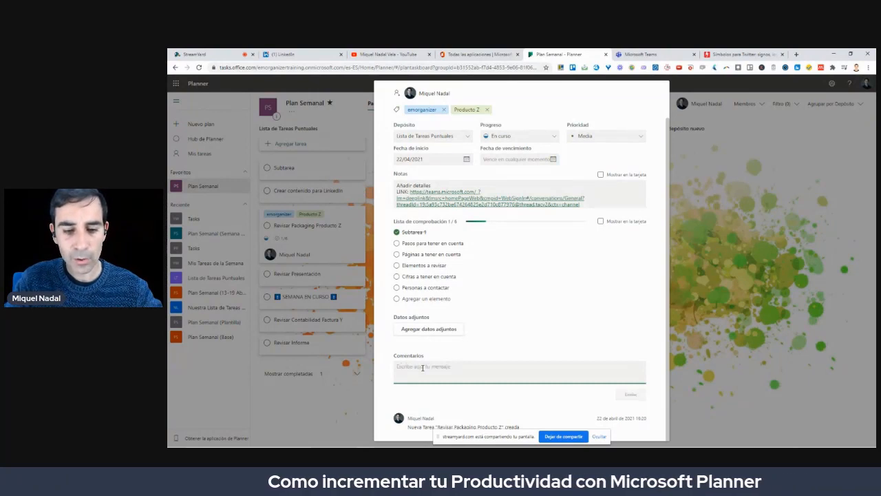
text(Ho)
key(BackSpace)
key(BackSpace)
text(A)
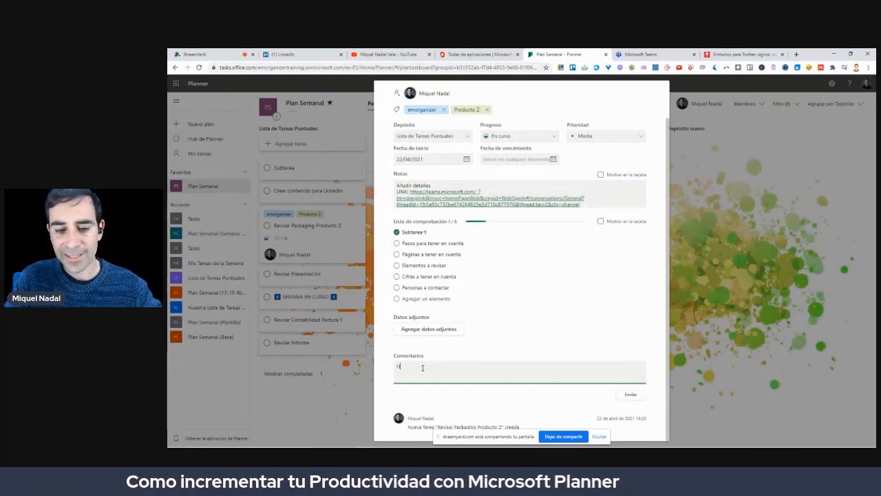
key(BackSpace)
- Post the comment "Actualización Link/Nueva incidencia/regulación: LINK" on the "Revisar Packaging Producto Z" task
text(Actualizació)
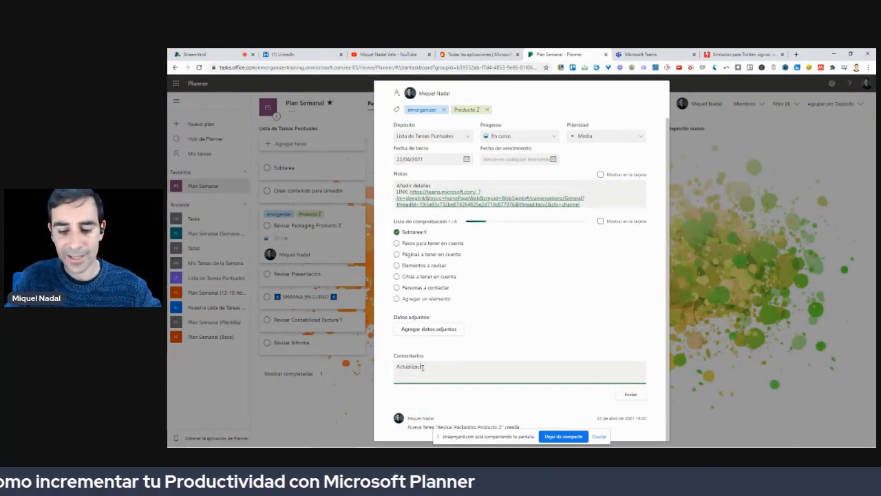
text(n Lin)
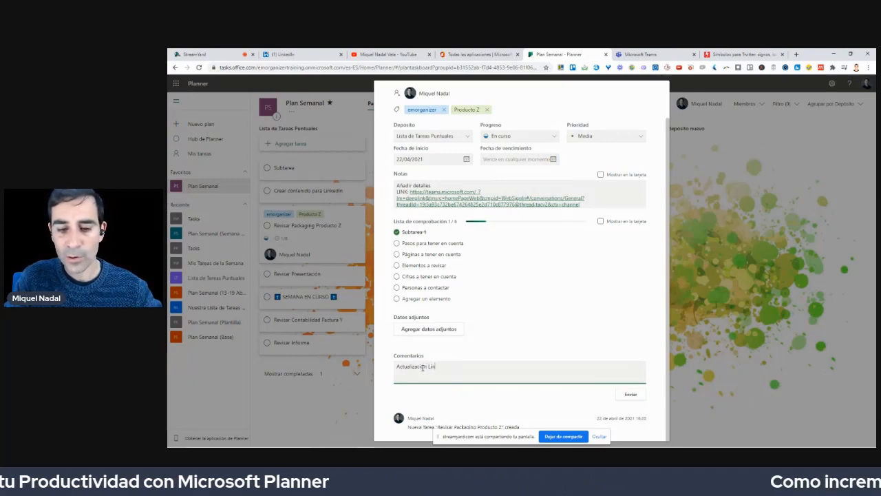
text(k/Nuea)
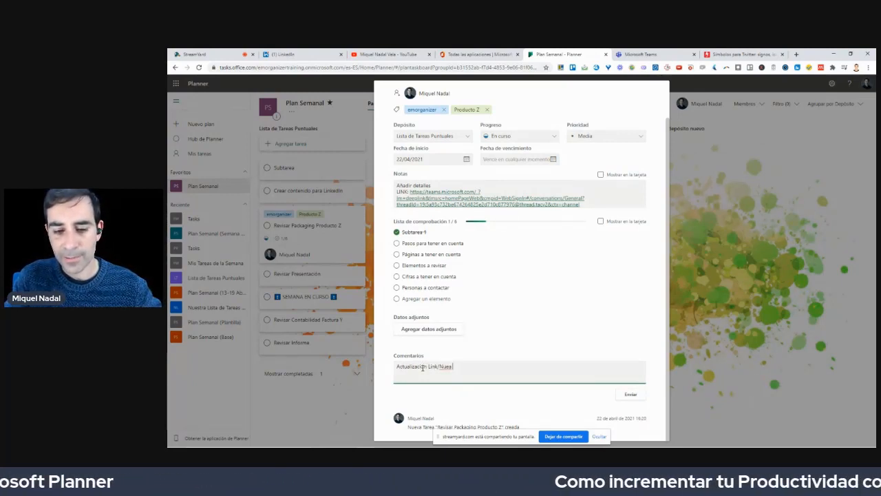
key(BackSpace)
text(va inc)
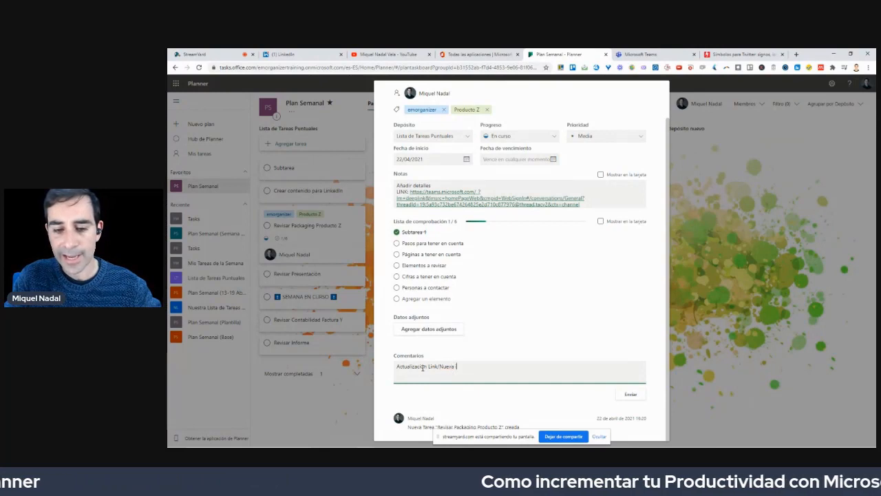
text(ide)
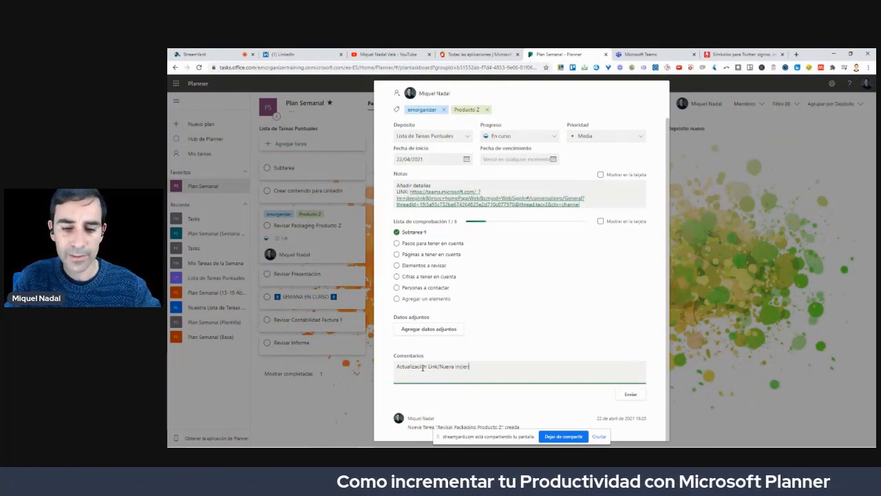
text(ncia/)
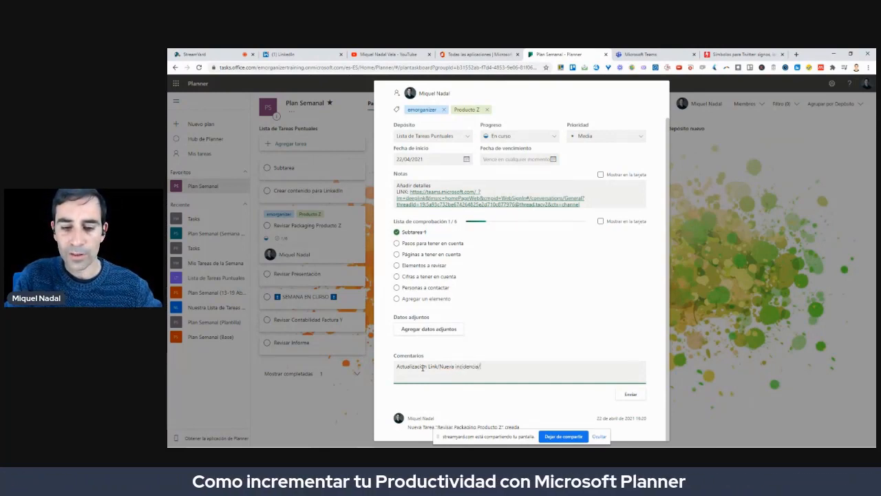
text(requlac)
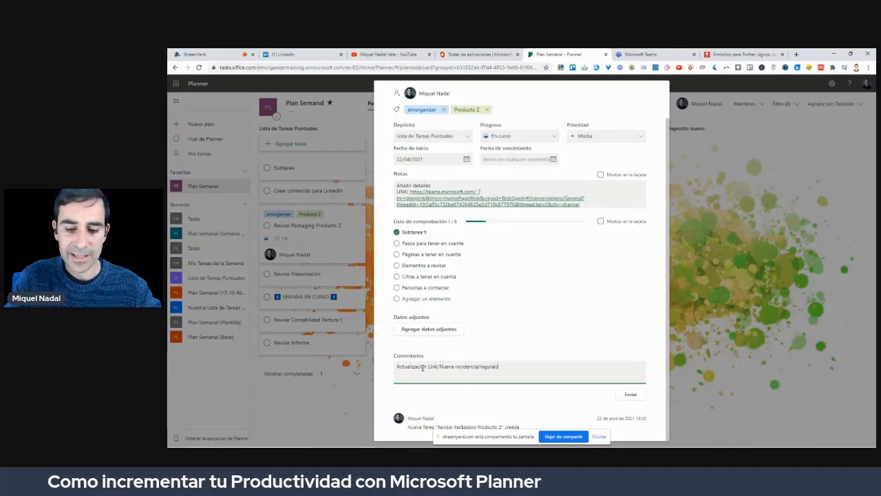
text(ión :)
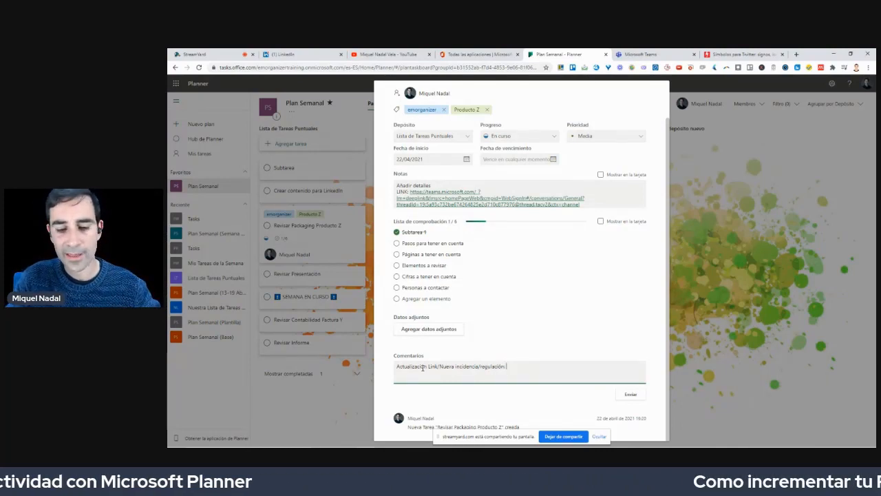
text( LINK)
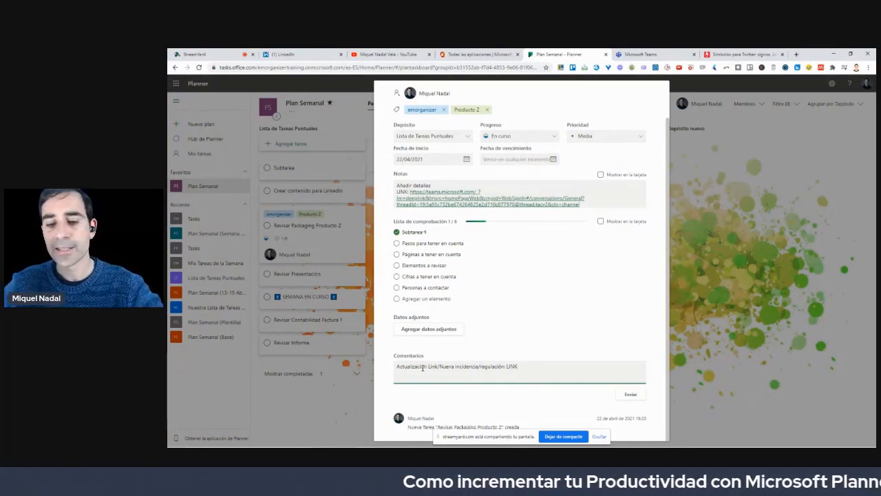
click(630, 394)
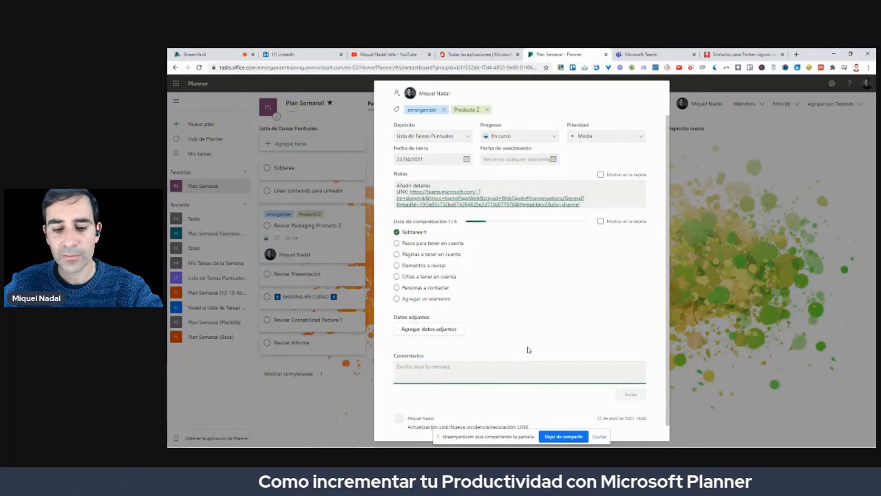
- Review the newly posted comment in the task's comment history and close the task details
scroll(528, 350, down, 1)
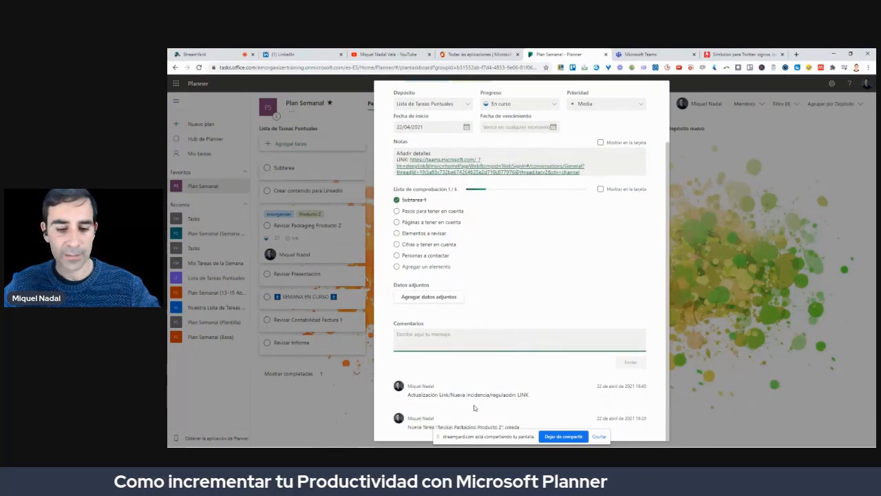
mouse_move(447, 376)
mouse_down()
mouse_move(414, 370)
mouse_move(389, 396)
mouse_move(537, 406)
mouse_move(500, 375)
mouse_up()
drag(417, 378, 442, 380)
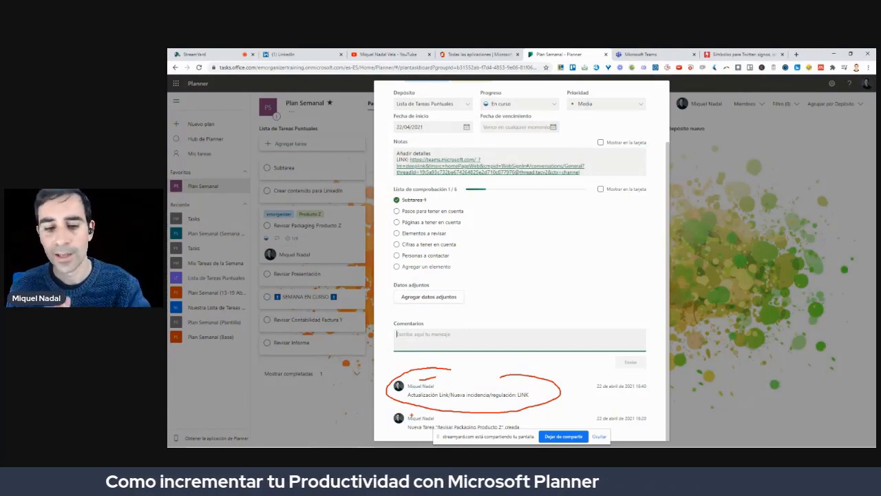
key(Escape)
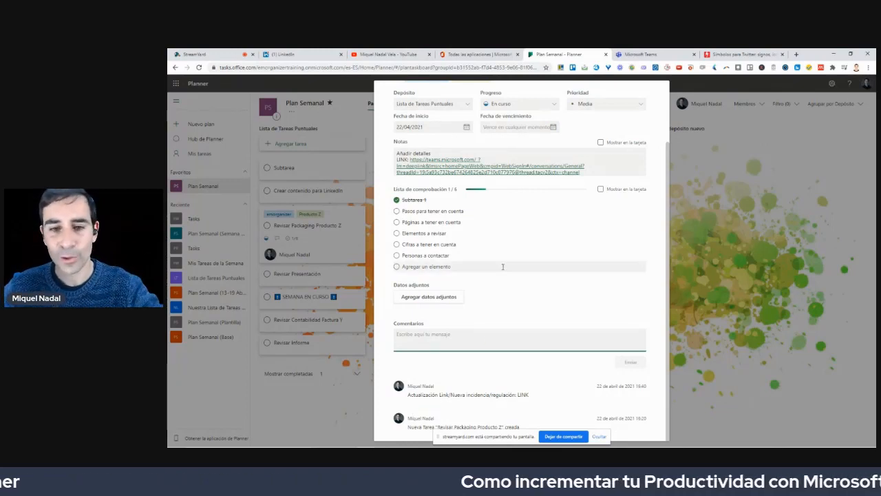
scroll(552, 226, up, 1)
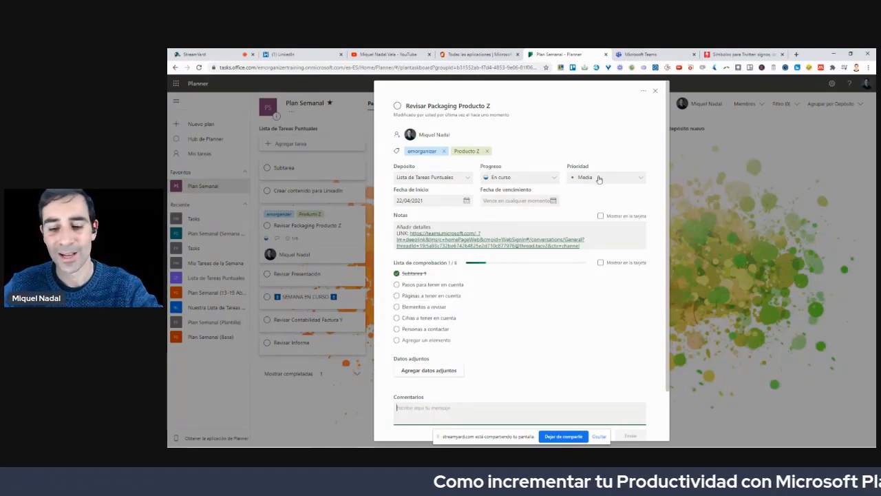
click(654, 90)
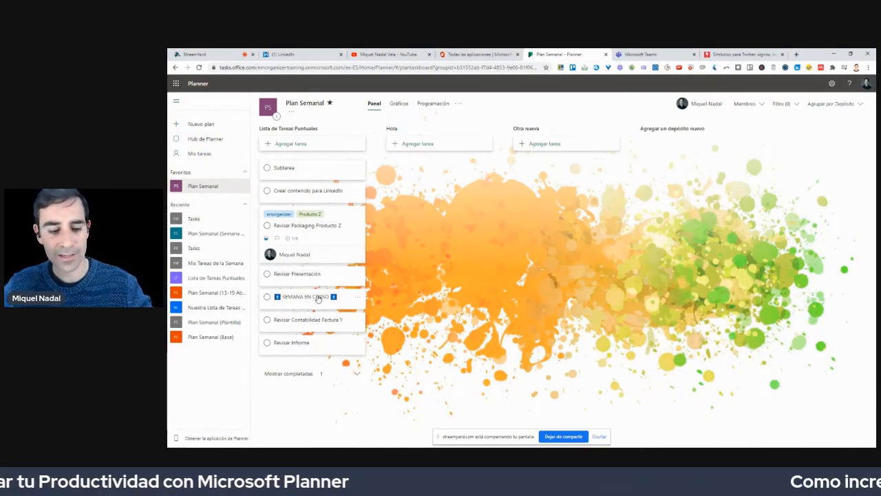
mouse_move(362, 283)
mouse_down()
mouse_move(256, 283)
mouse_move(342, 320)
mouse_up()
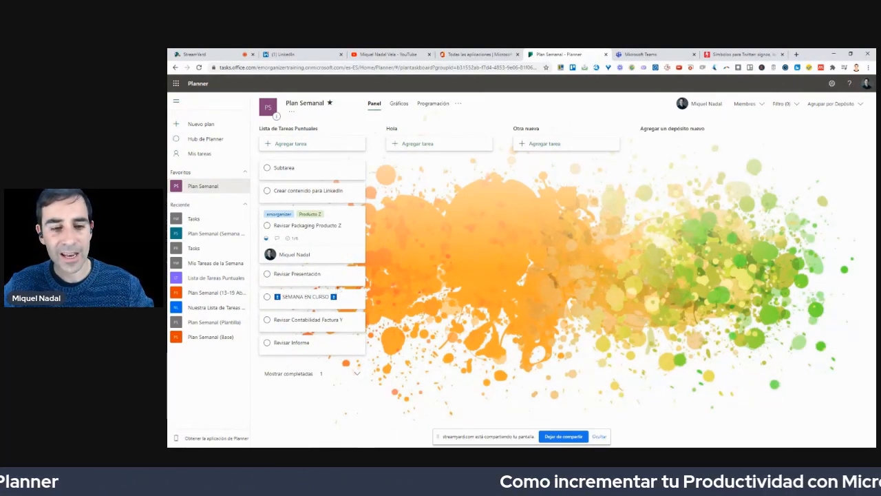
mouse_move(337, 288)
mouse_down()
mouse_move(259, 313)
mouse_move(266, 344)
mouse_move(323, 311)
mouse_up()
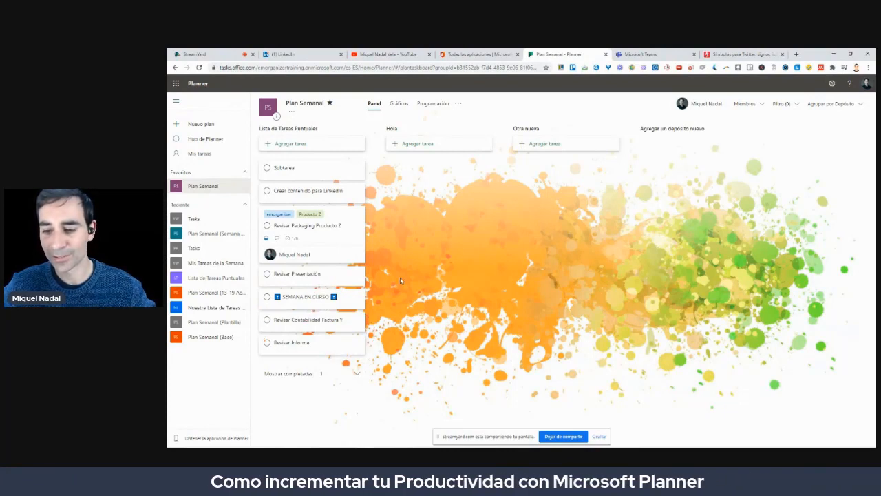
- Rename the "Hola" bucket as "Lunes"
click(390, 130)
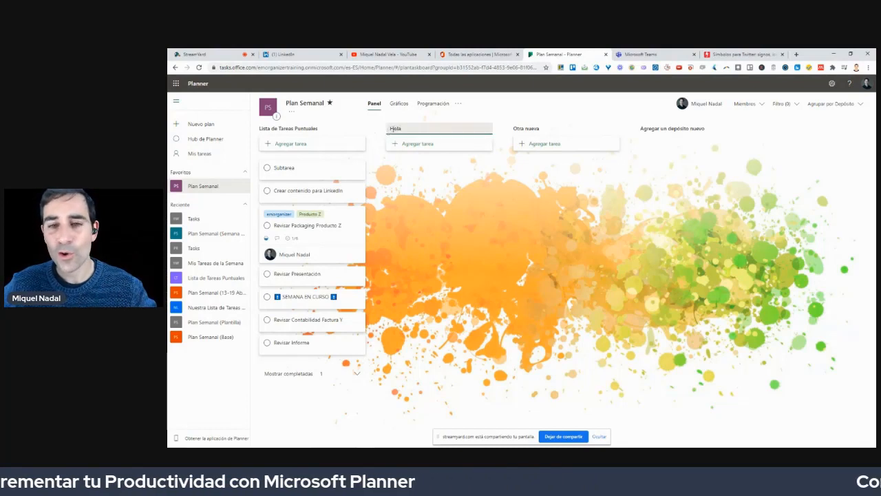
drag(402, 130, 348, 137)
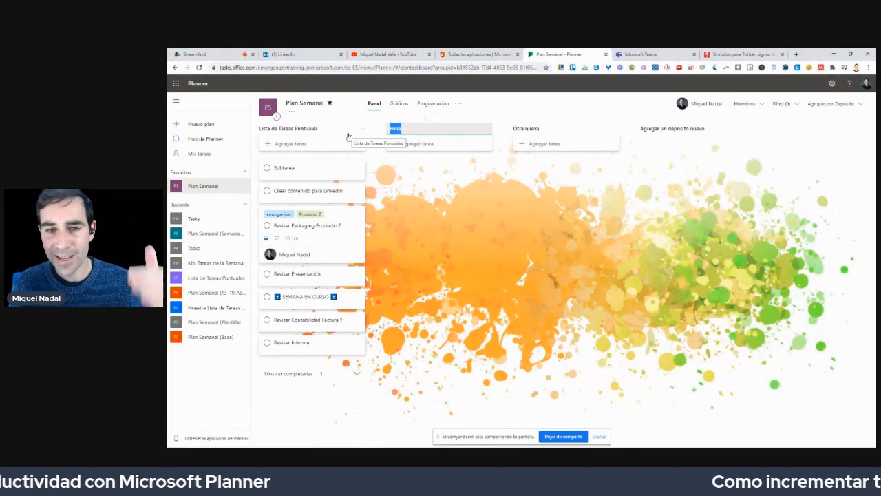
text(Lunes)
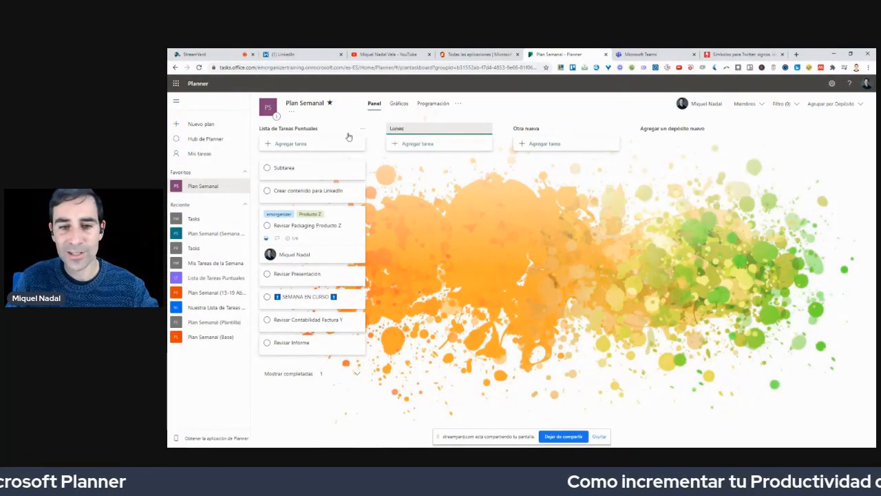
- Rename the "Otra nueva" bucket as "Martes"
click(529, 129)
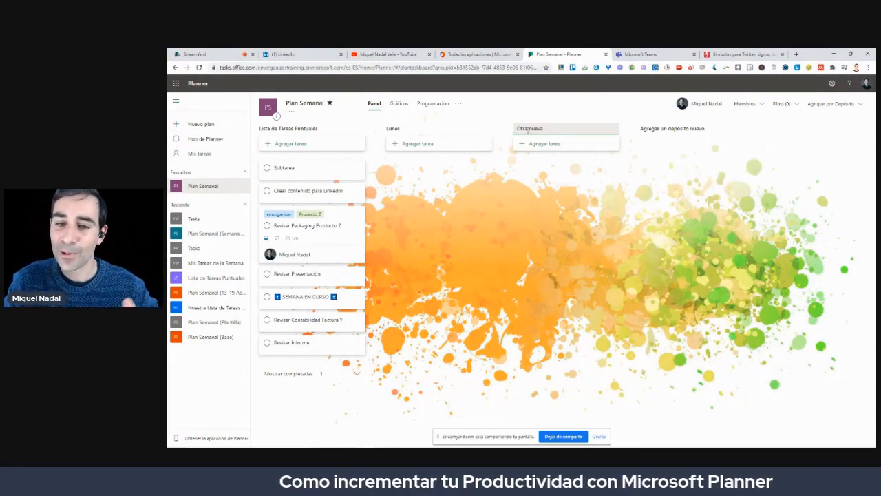
key(BackSpace)
key(BackSpace)
key(BackSpace)
key(BackSpace)
key(BackSpace)
key(BackSpace)
key(BackSpace)
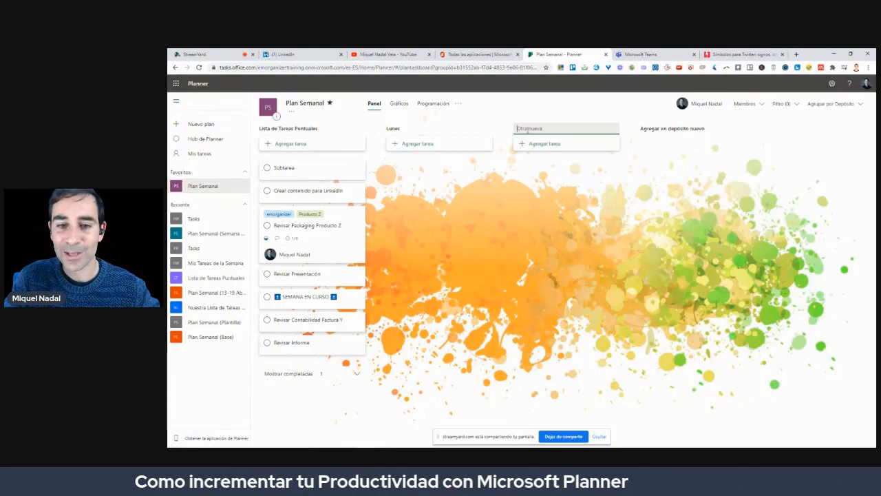
text(Martes)
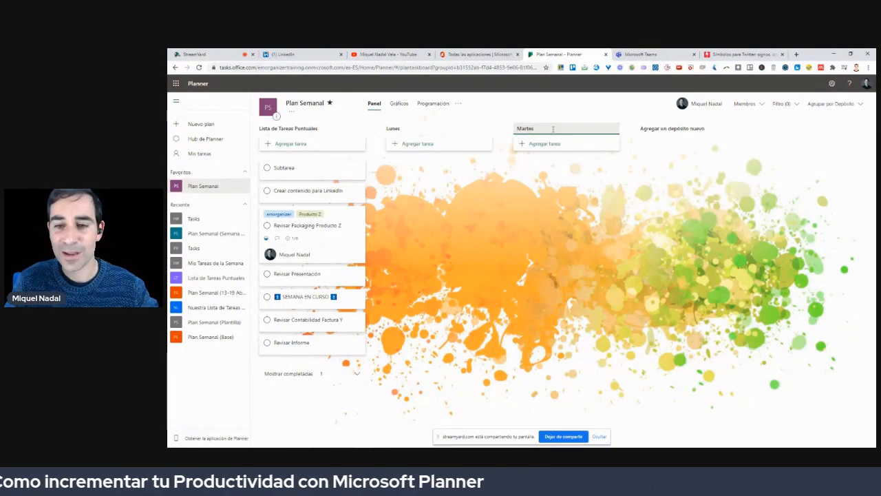
- Add a new bucket named "Miércoles" after the "Martes" bucket
click(659, 127)
text(Mi)
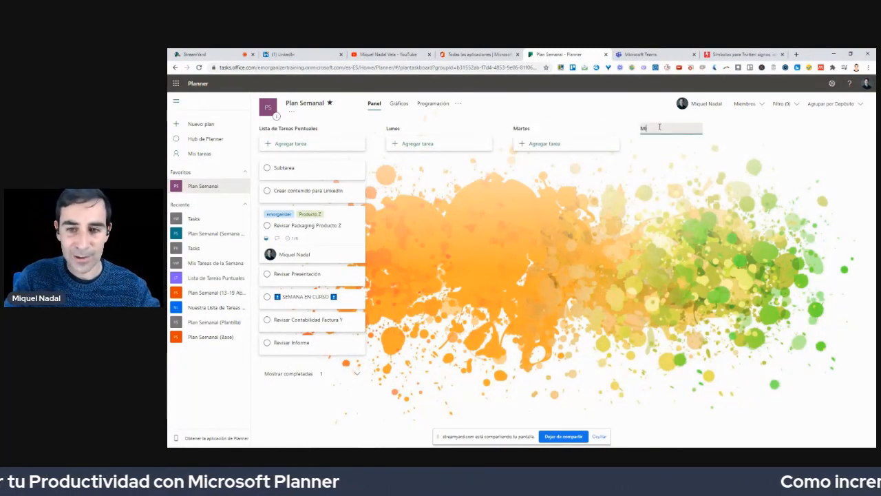
text(ércoles)
key(Return)
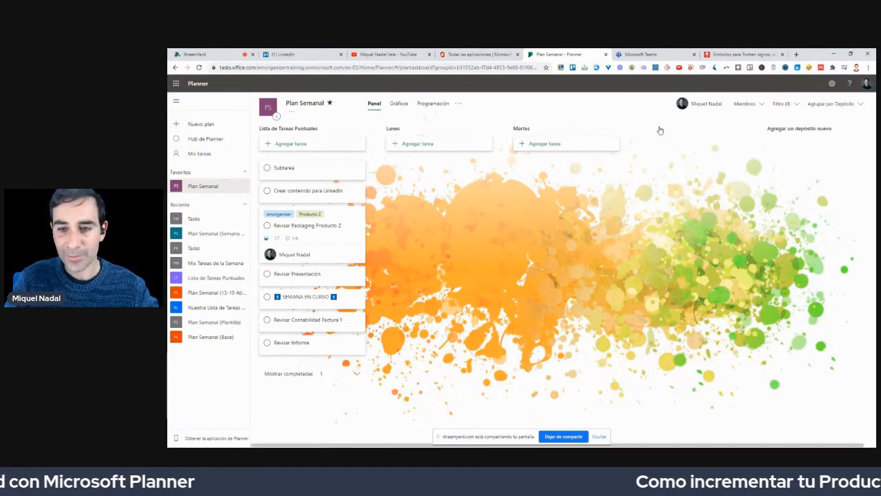
- Add two more buckets named "Jueves" and "Viernes" after the "Miércoles" bucket
click(783, 127)
text(Jueves)
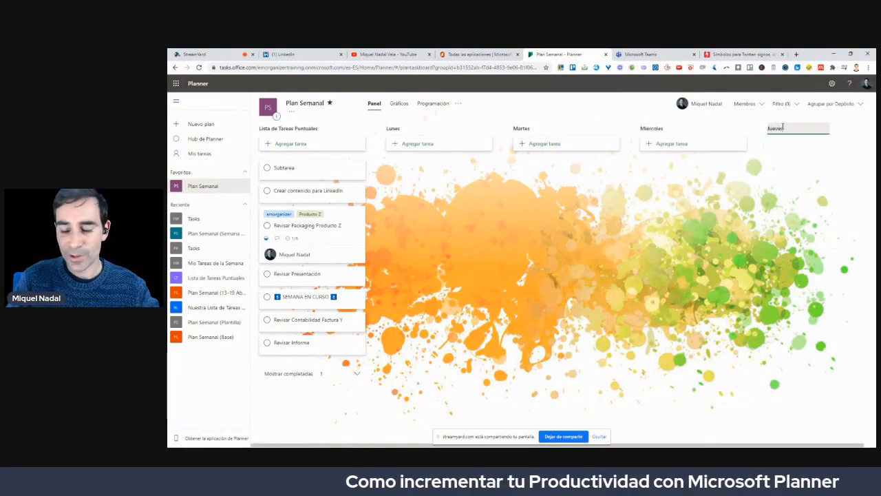
key(Return)
click(782, 128)
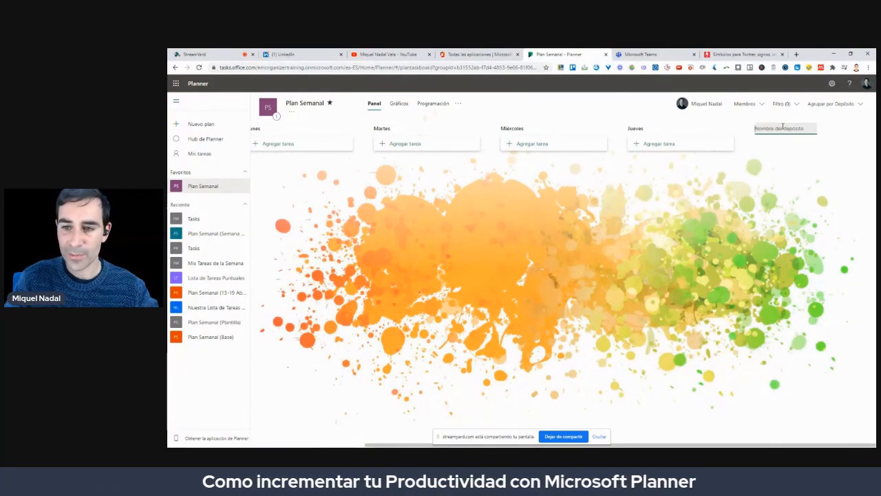
text(Viernes)
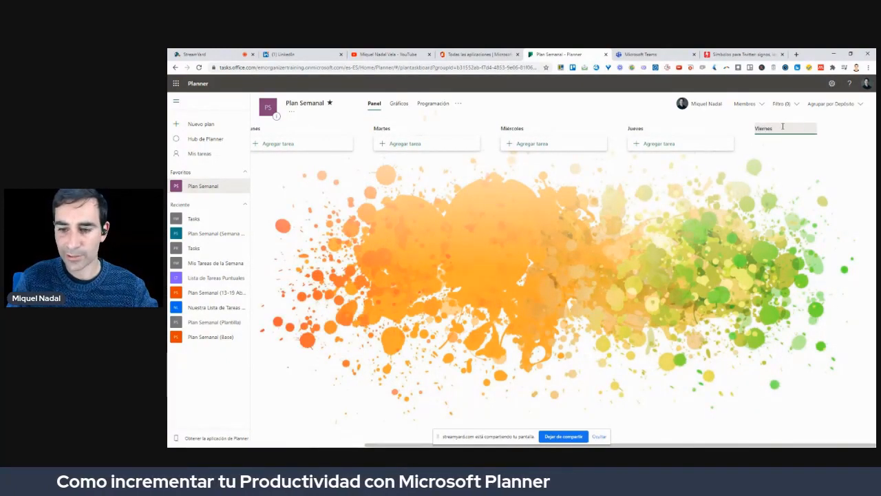
key(Return)
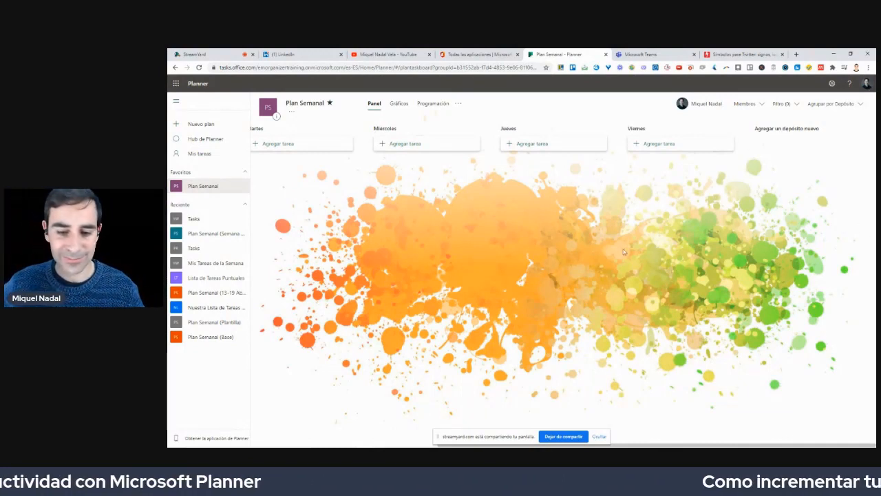
drag(385, 129, 592, 248)
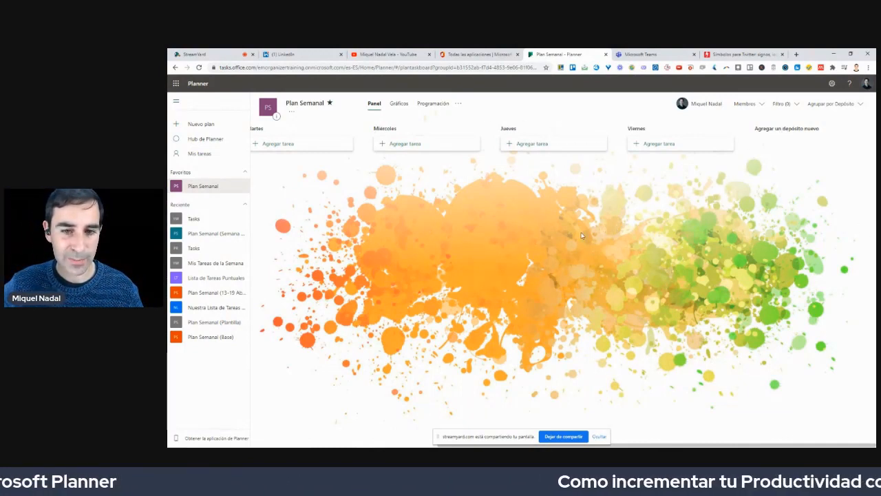
mouse_move(388, 445)
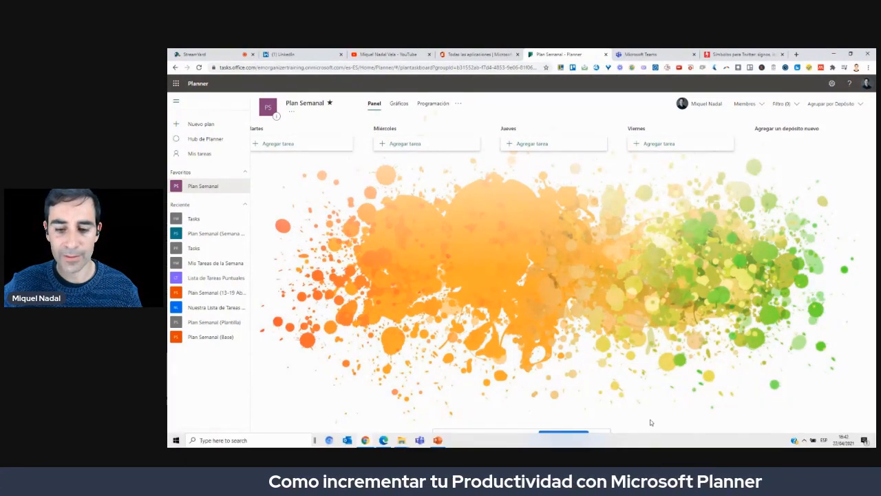
drag(645, 444, 452, 444)
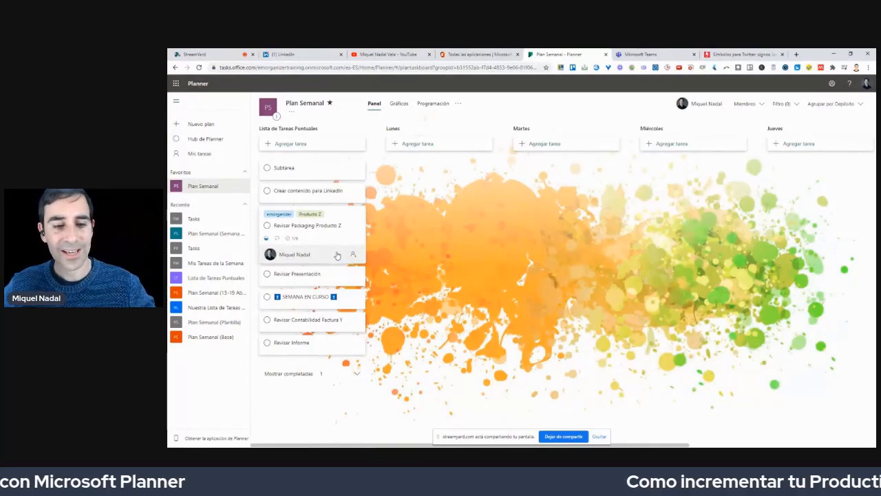
key(ctrl+2)
mouse_move(301, 161)
mouse_down()
mouse_move(277, 297)
mouse_move(328, 217)
mouse_up()
mouse_move(306, 325)
mouse_down()
mouse_move(253, 322)
mouse_move(348, 326)
mouse_move(343, 314)
mouse_up()
key(Escape)
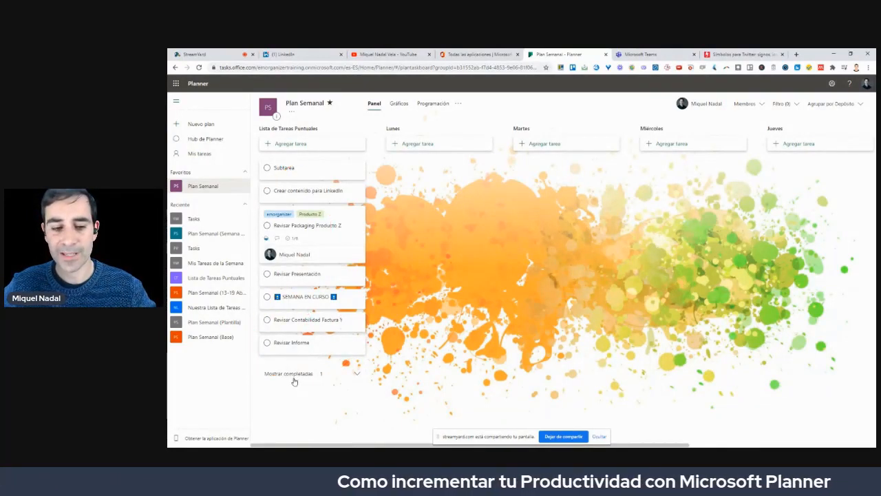
key(ctrl+2)
mouse_move(333, 371)
mouse_down()
mouse_move(285, 363)
mouse_move(303, 386)
mouse_move(329, 372)
mouse_up()
key(Escape)
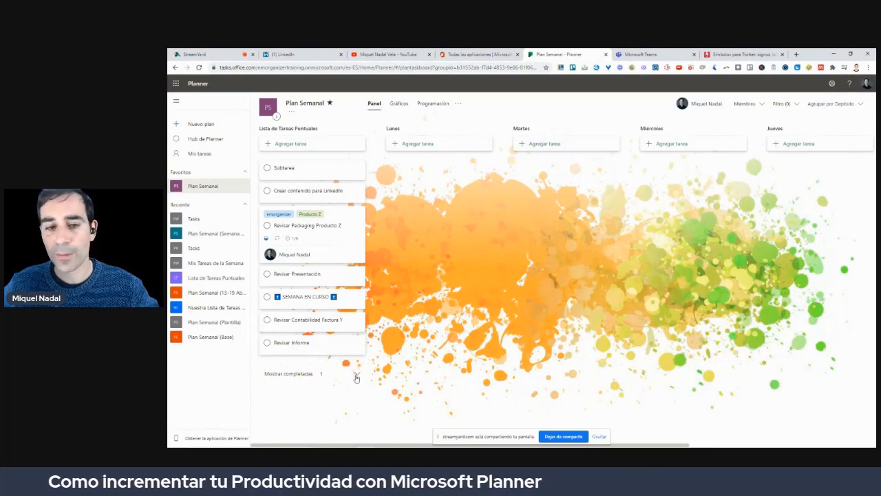
- Reopen the completed "Revisar Packaging Producto Z" task in Lista de Tareas Puntuales and mark "Revisar Presentación" as completed
click(356, 375)
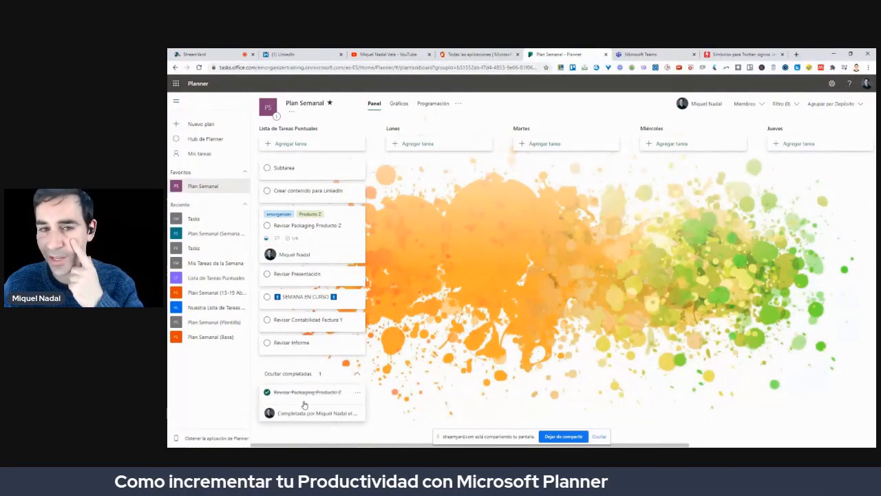
click(268, 392)
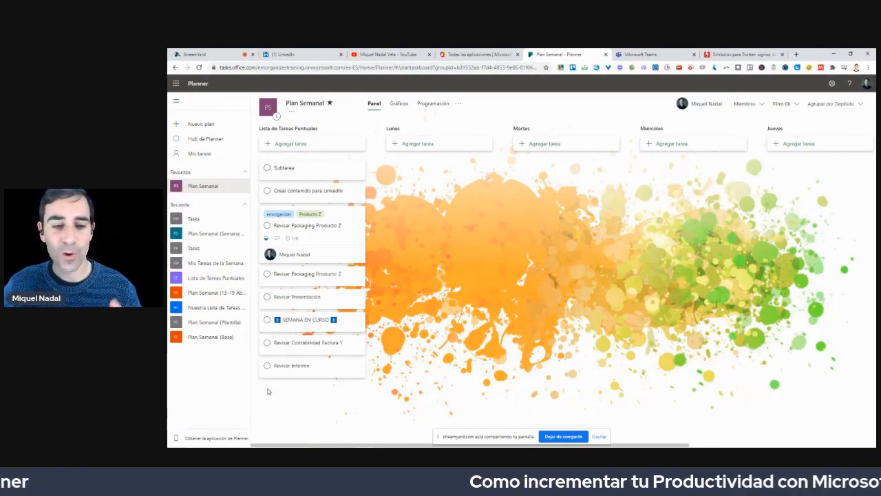
click(267, 298)
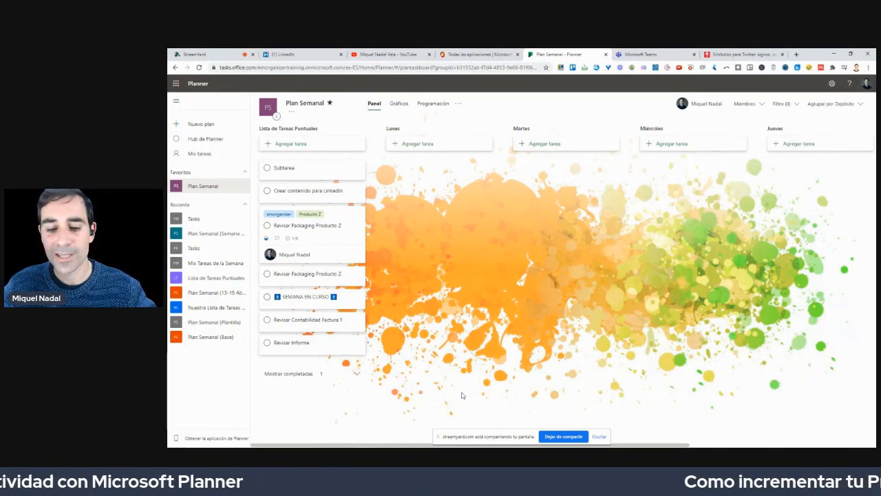
- Add a task named "TAREAS CONTROL" to the "Lunes" bucket and close the new-task form
click(409, 146)
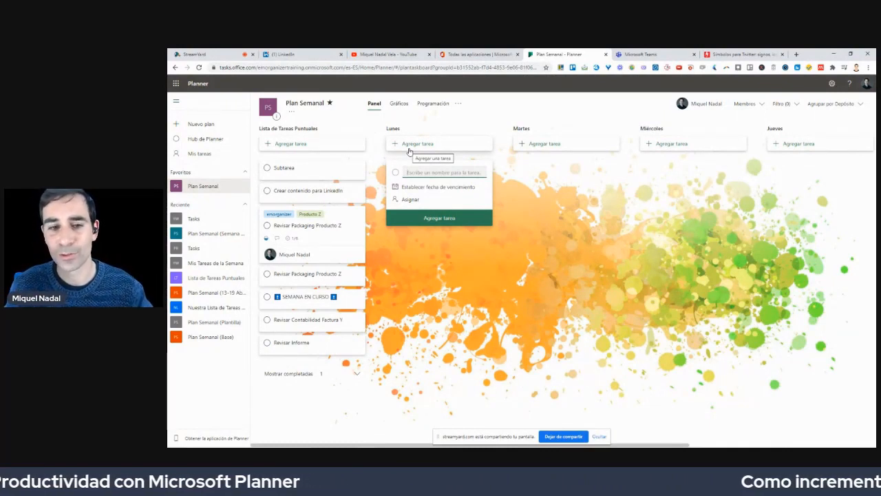
text(tAREAS )
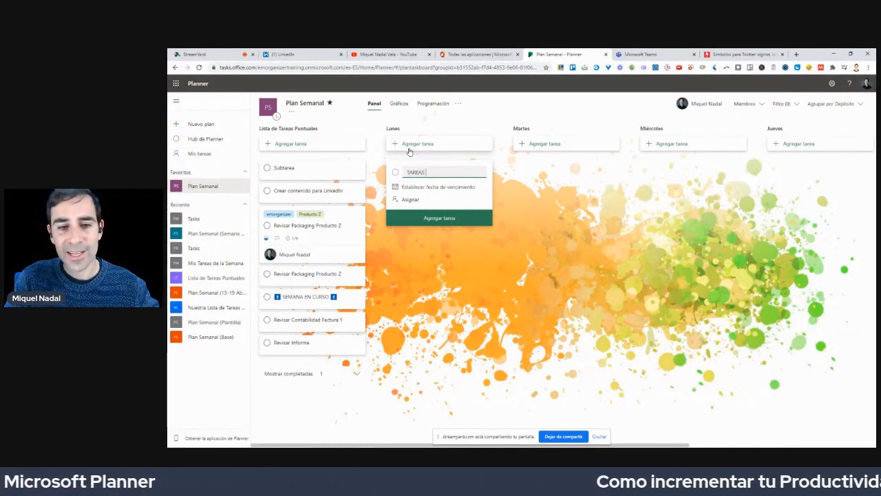
text(CONTROL)
key(Return)
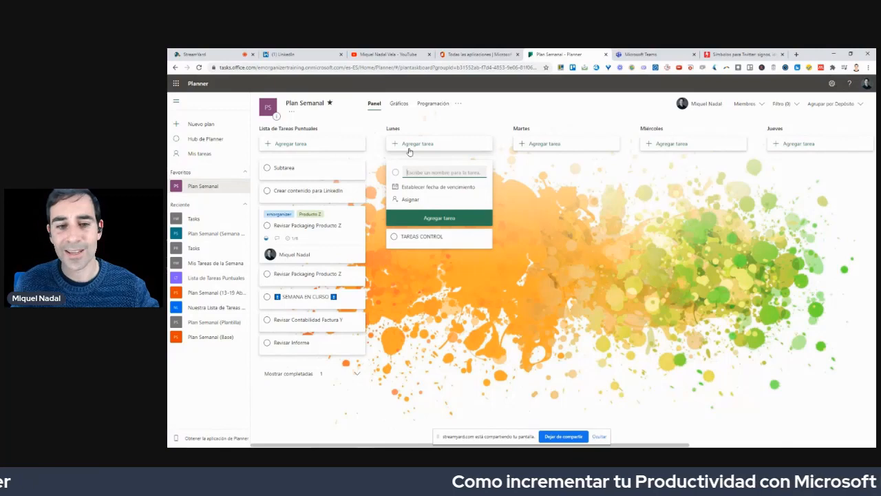
click(430, 241)
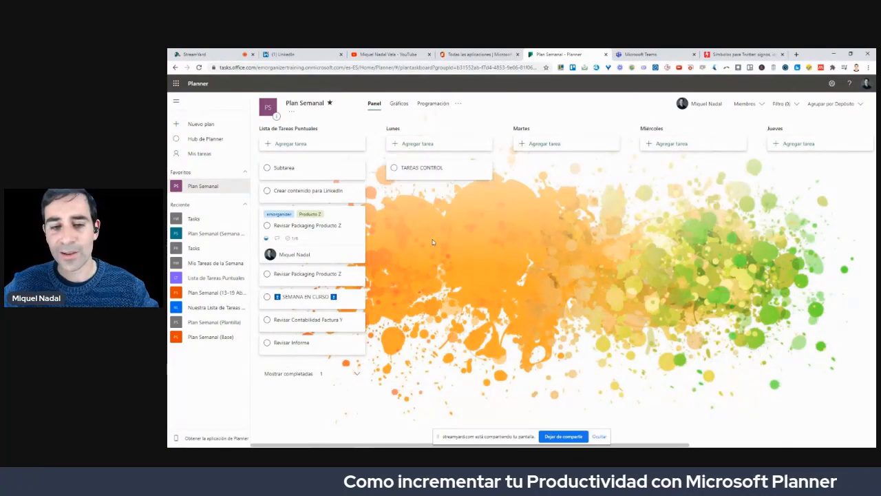
- Open the "TAREAS CONTROL" task and enter "TAREAS CONTROL PROFESIONAL" as its first checklist item
click(423, 166)
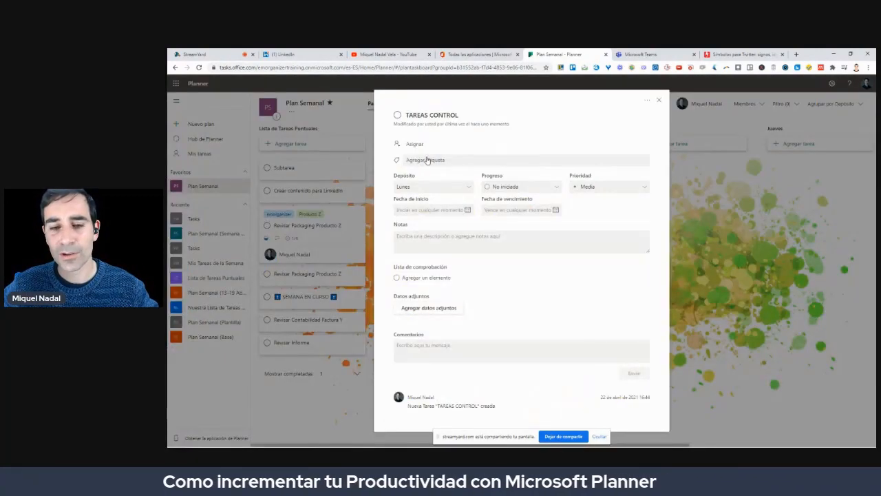
click(421, 277)
text(T)
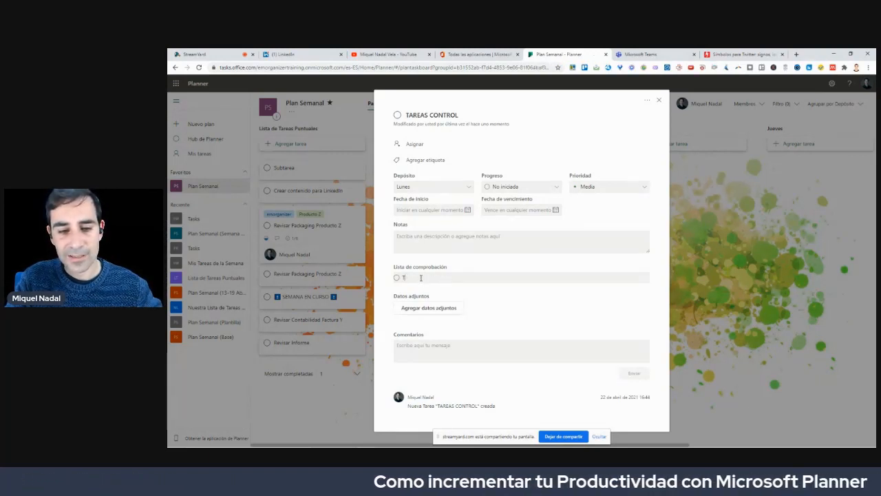
text(AREAS CONTROL PROFESIONAL)
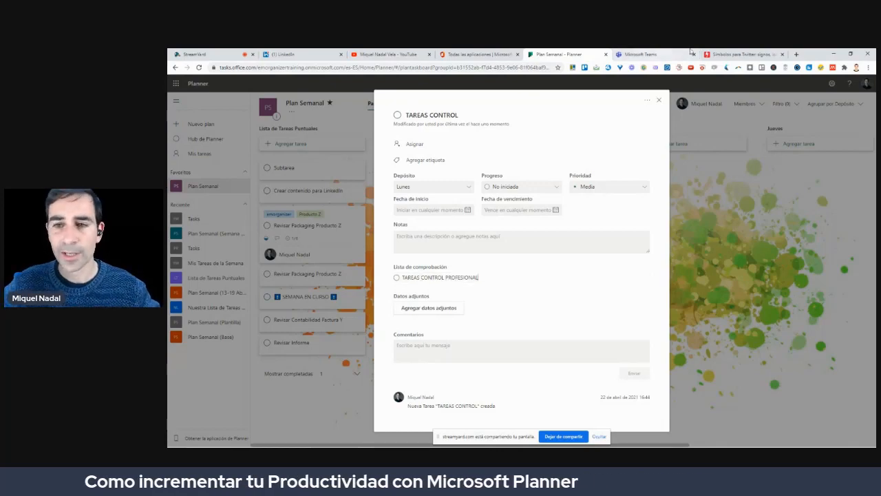
- Switch to the "Símbolos para Twitter" page and copy the 🧠 brain emoji from the "Sonrisas y personas" section
click(728, 53)
key(BackSpace)
scroll(431, 143, up, 16)
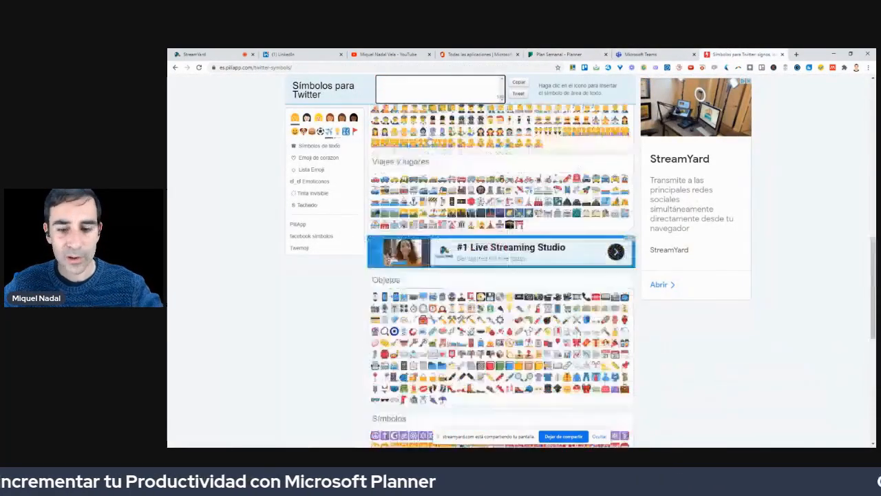
scroll(431, 141, up, 2)
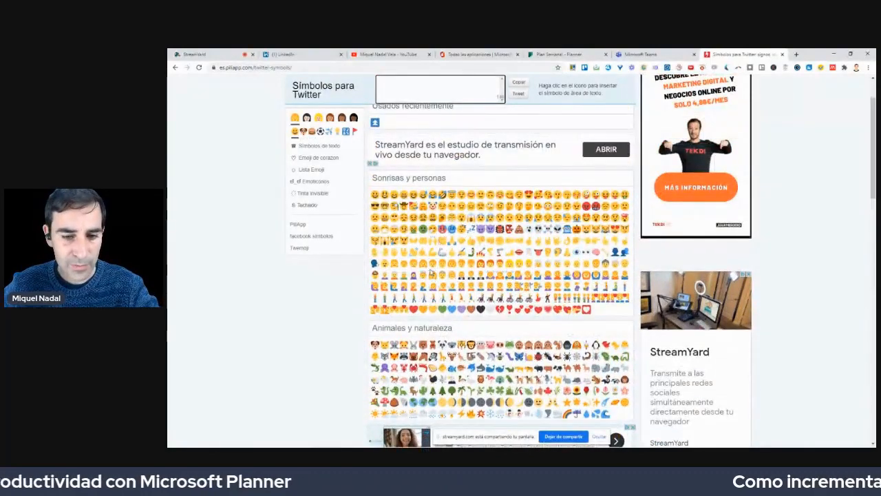
click(596, 252)
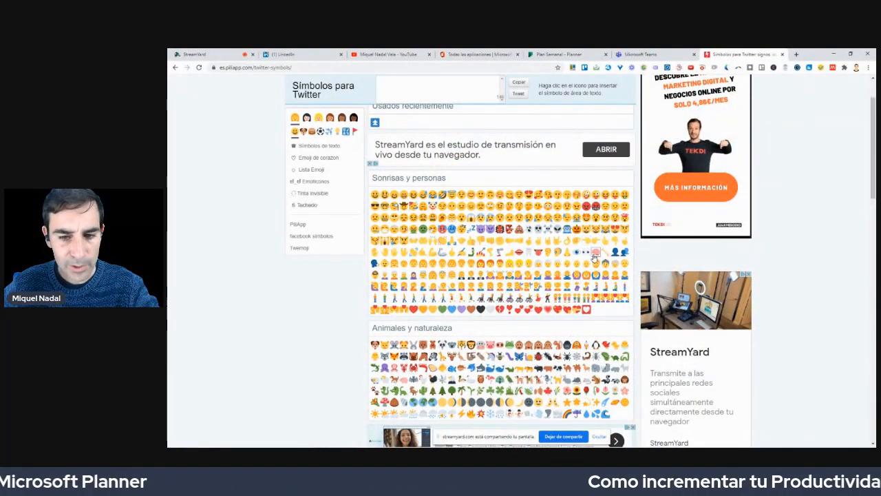
click(519, 82)
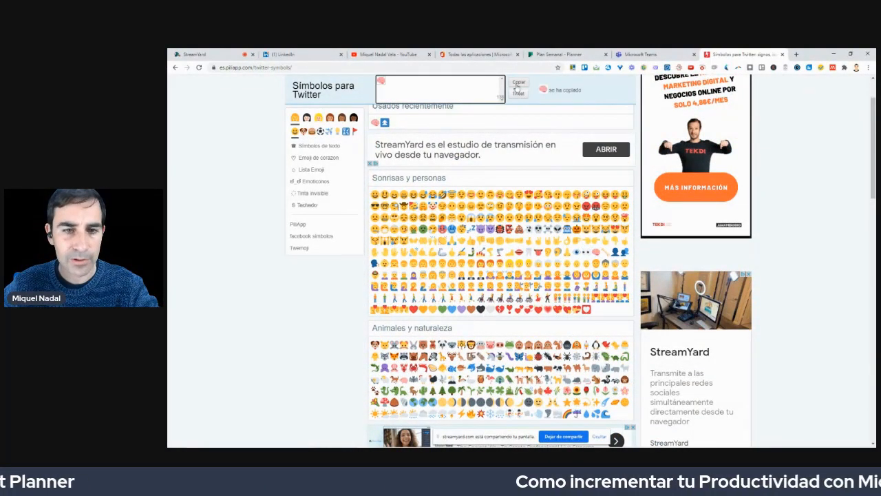
- Back in Planner, insert the 🧠 emoji before and after the "TAREAS CONTROL PROFESIONAL" checklist item
click(554, 54)
click(404, 272)
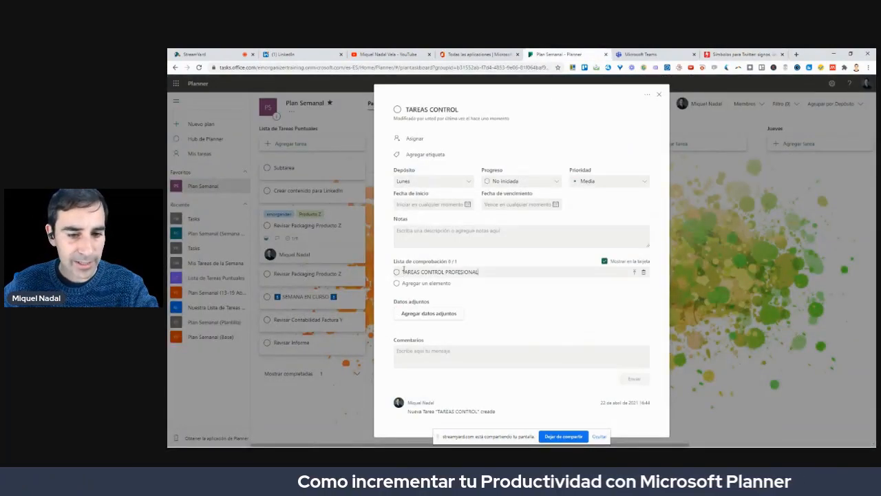
text(🧠)
click(490, 272)
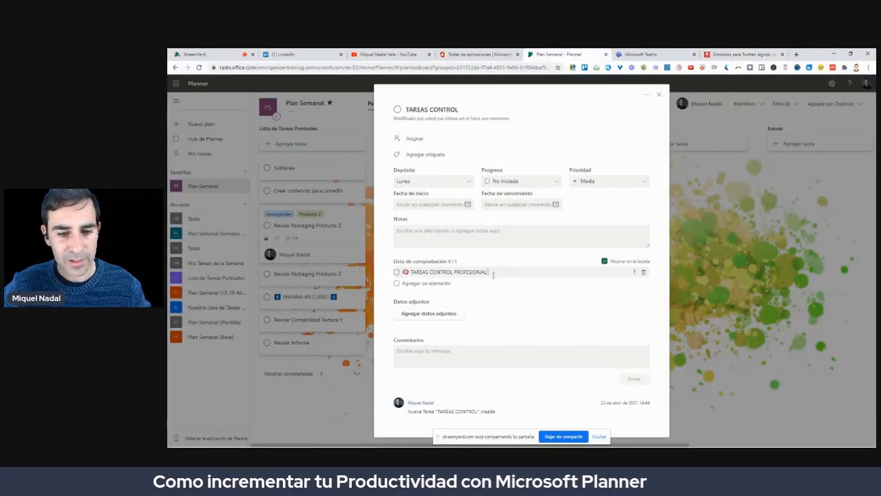
text(🧠)
key(Return)
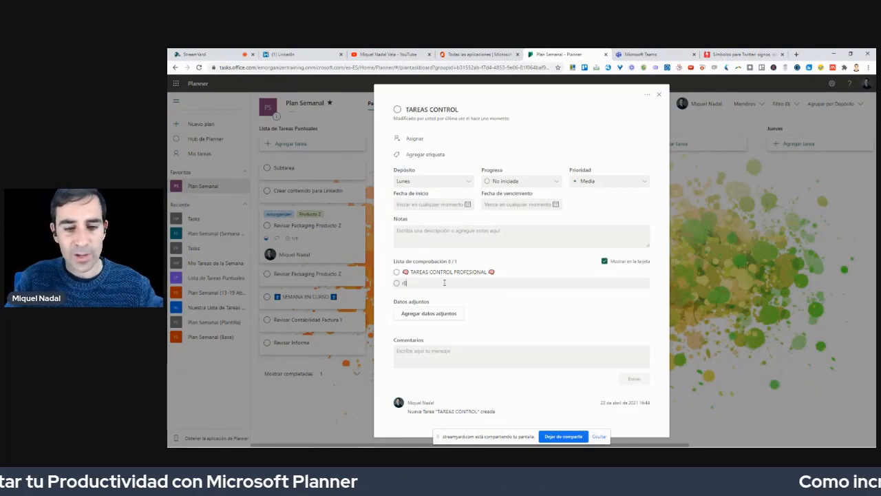
- Add the checklist items "Revisión Agenda" and "Revisión Diaria" below the professional control heading
text(Revisión A)
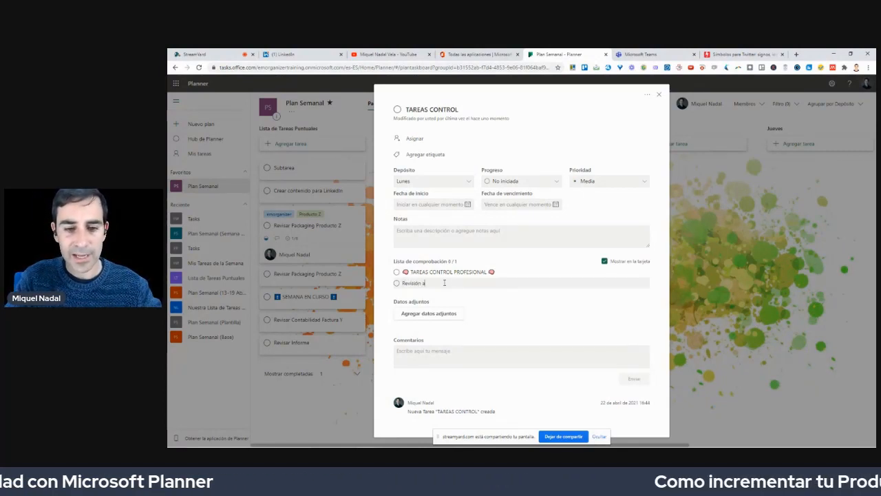
text(genda)
key(Return)
text(Revi)
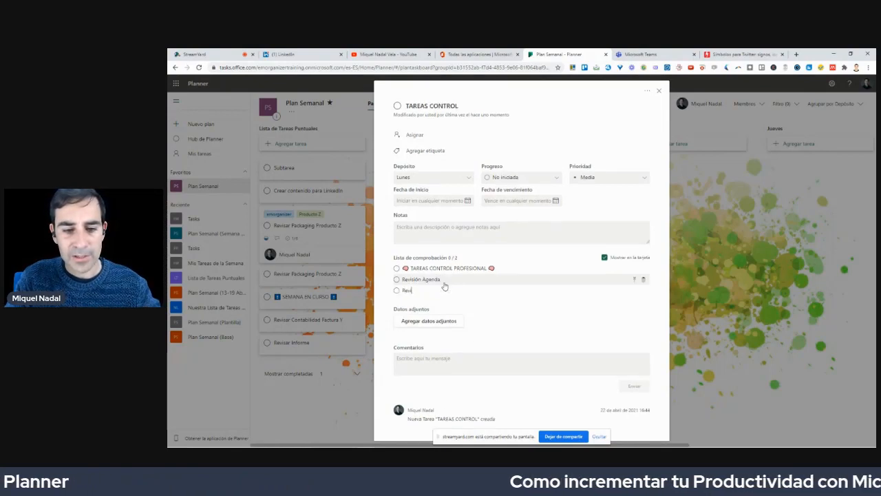
text(sión Diaria)
key(Return)
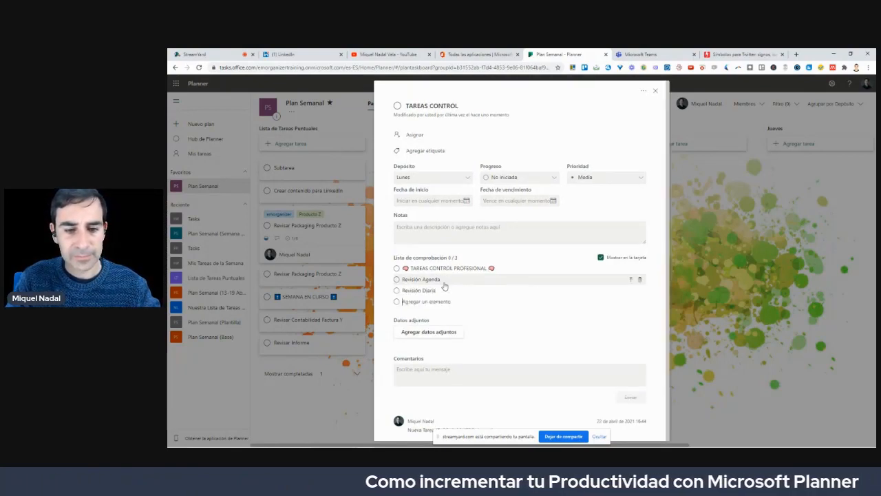
- Add the checklist items "Revisar KPIs Equipo" and "Preparar Reunión Periódica Martes" to the task
text(Revisar KP)
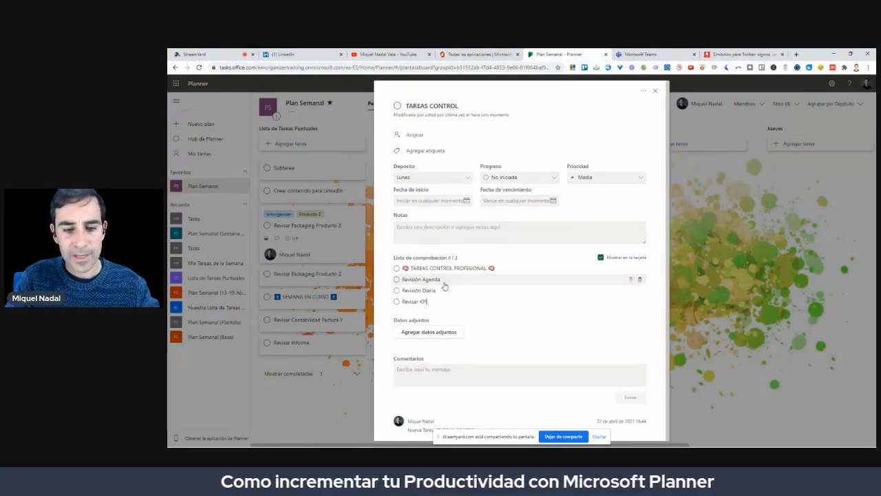
text(Is Equi)
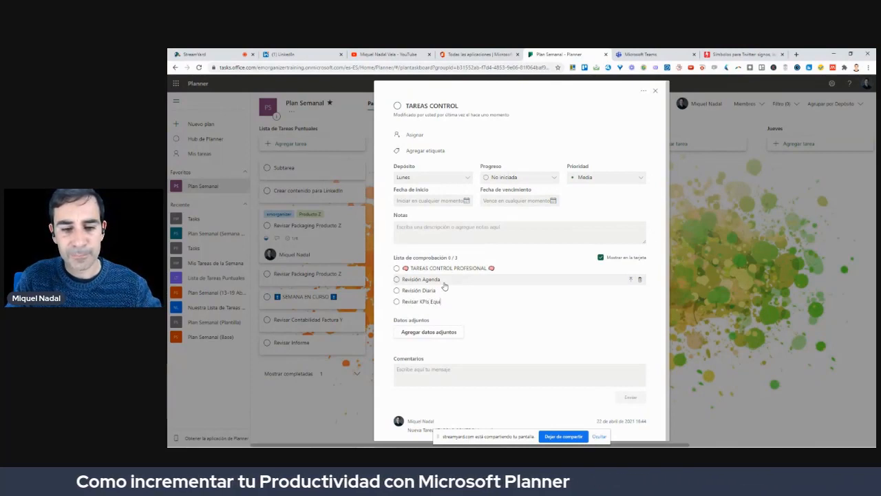
text(po)
key(Return)
text(Pr)
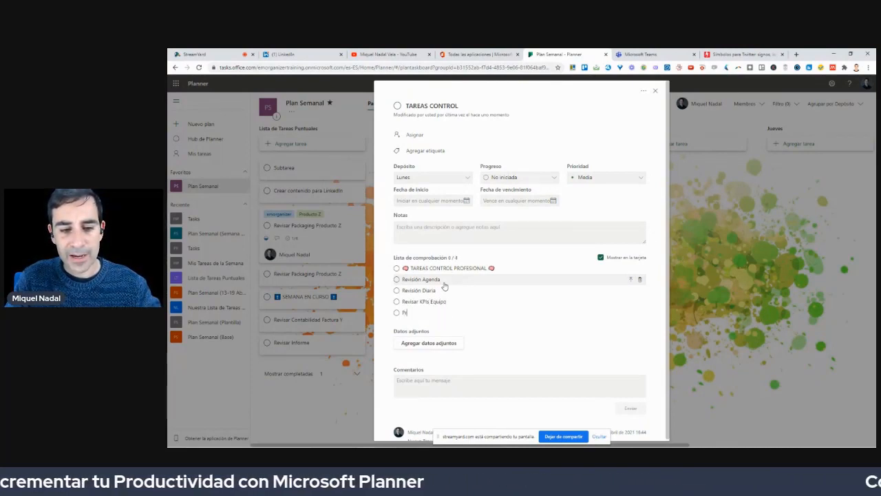
text(eparar Reuni)
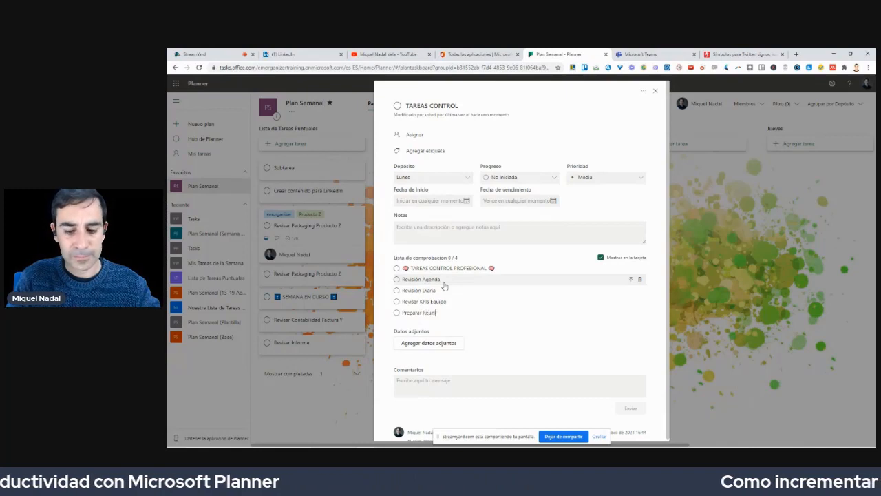
text(ón Per)
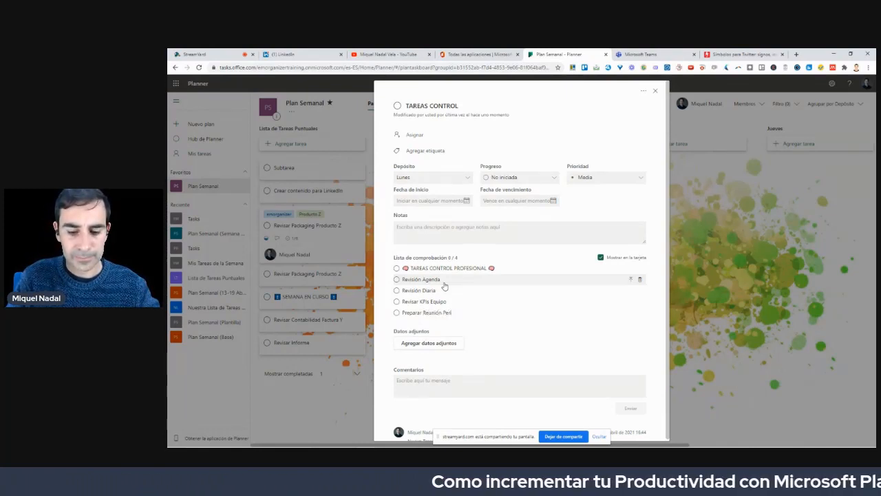
key(BackSpace)
key(BackSpace)
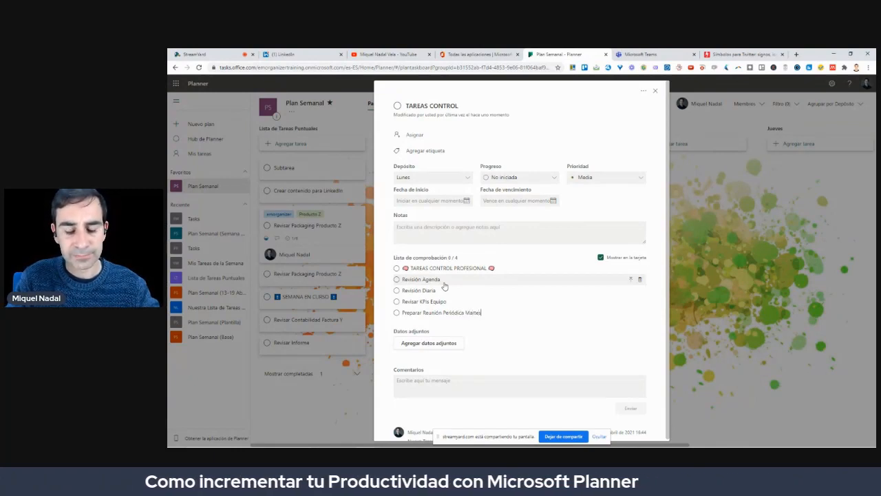
key(Return)
- Add the checklist item "Revisar Control de Calidad del Equipo" at the end of the list
text(Re)
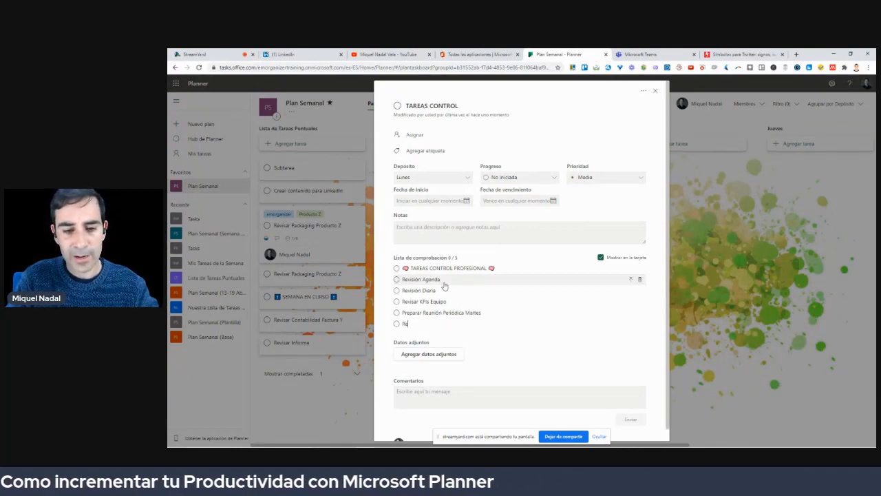
text(visar Control)
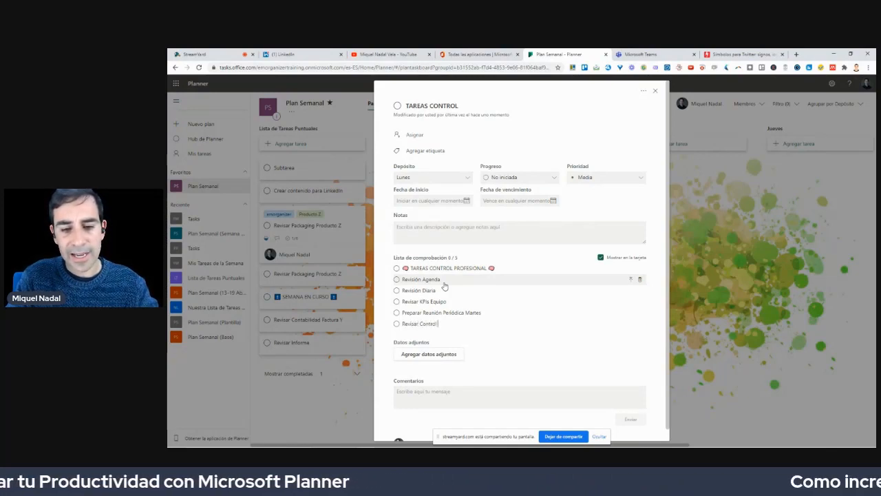
text( de Calidad)
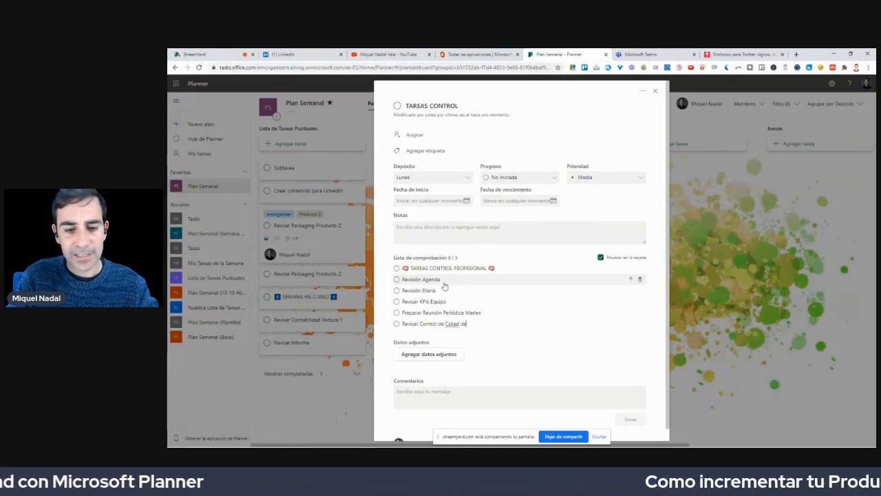
text(del Equipo)
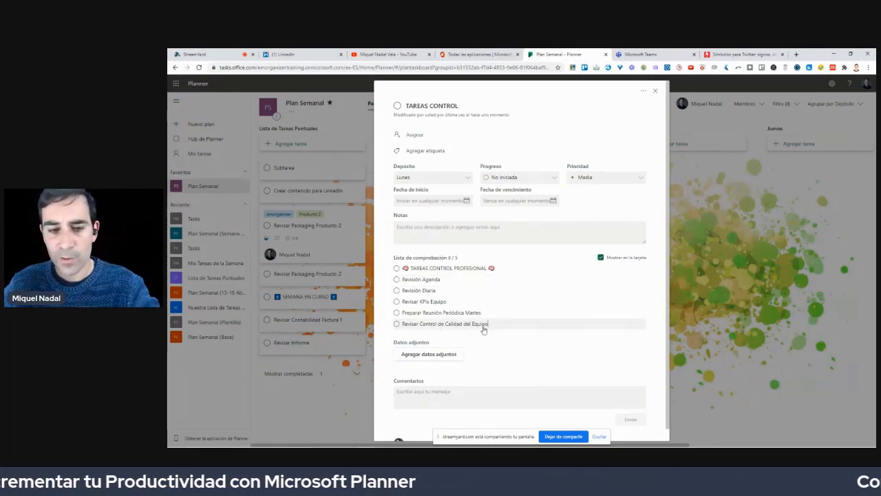
key(Return)
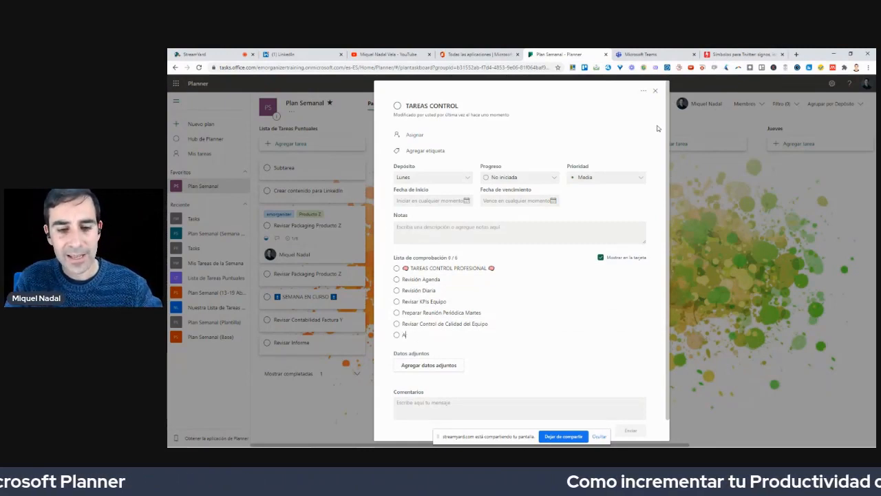
- Add the checklist item "TAREAS CONTROL PERSONAL" after the professional control items
text(TAREAS CO)
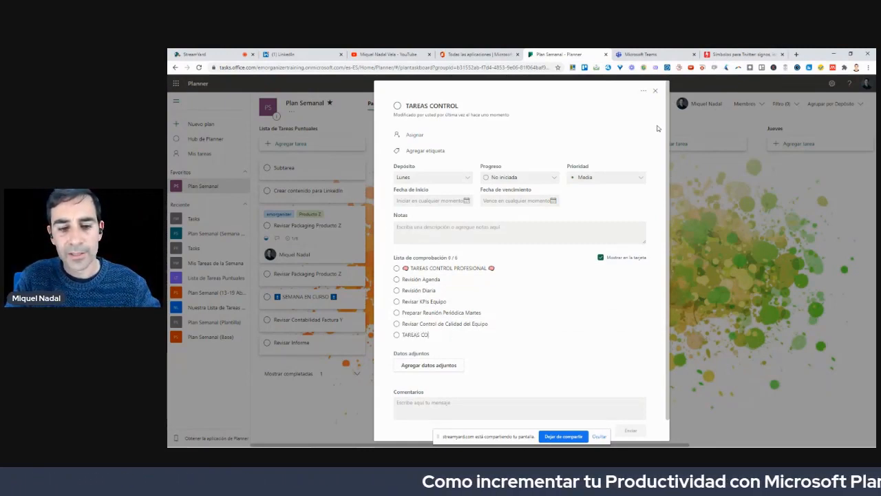
text(NTROL PER)
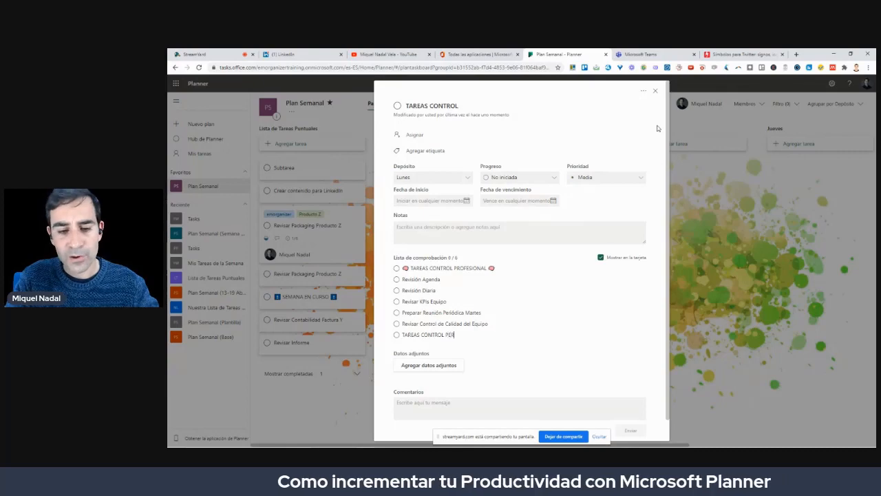
text(O)
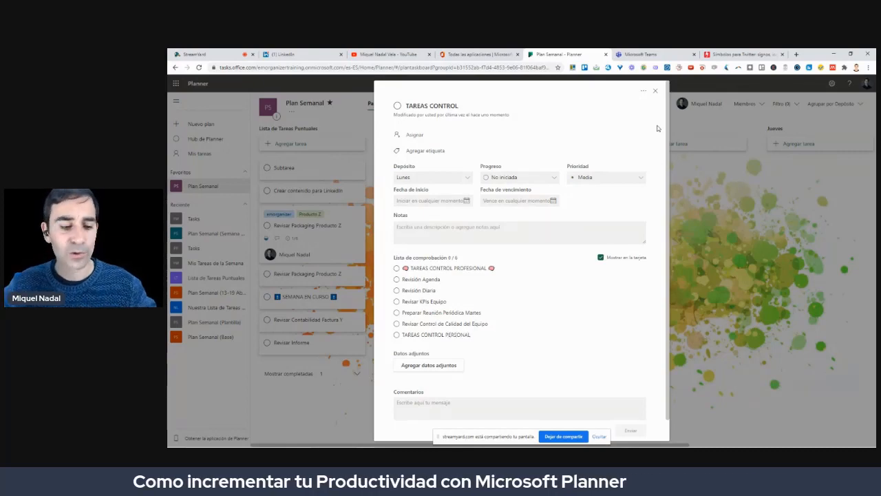
text(NAL)
- Copy the 💙 emoji from the Twitter symbols page and insert it before and after "TAREAS CONTROL PERSONAL" in Planner
click(729, 53)
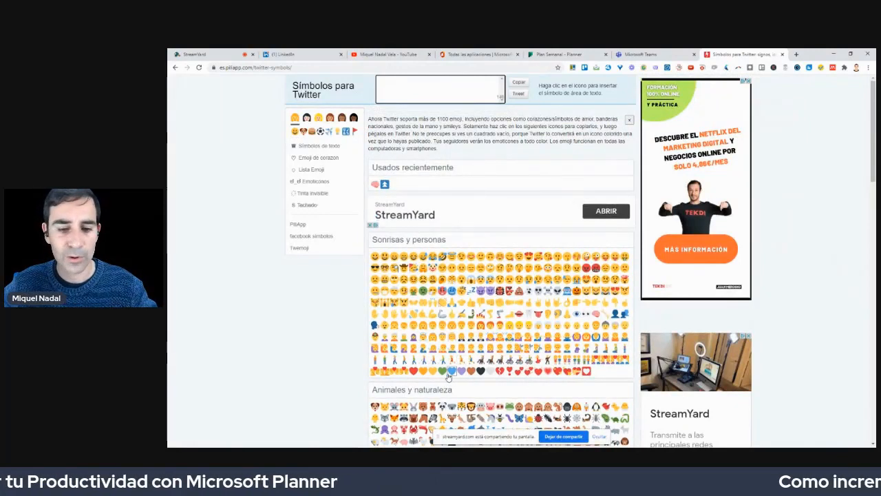
click(451, 372)
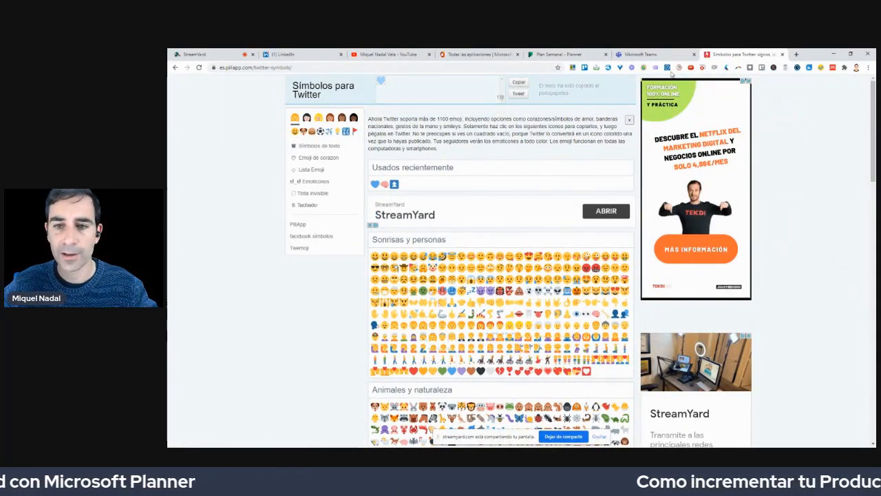
click(559, 54)
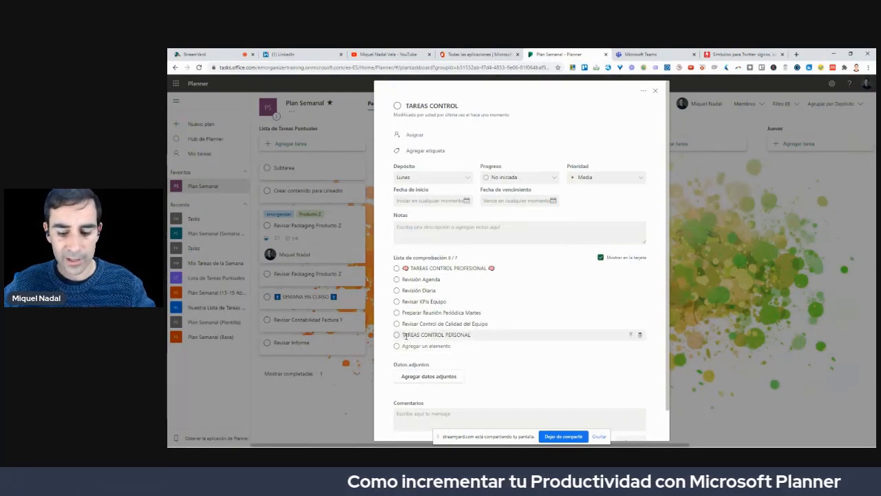
key(ctrl+v)
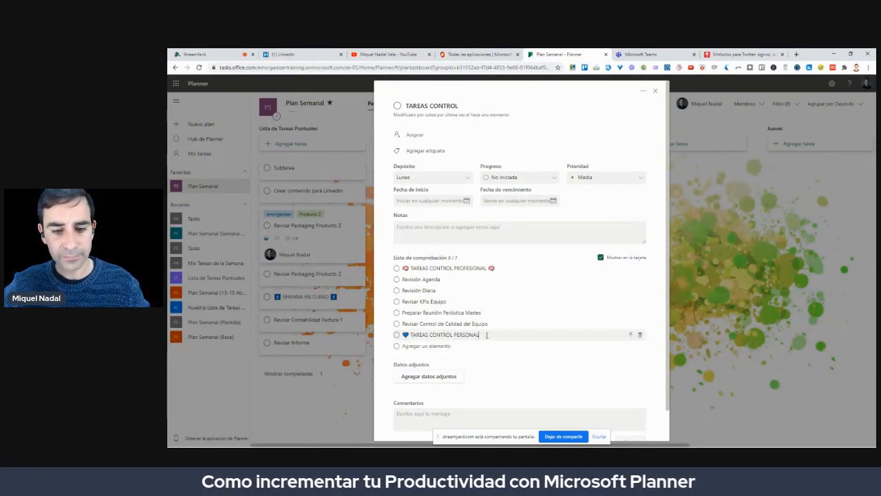
key(ctrl+v)
key(Return)
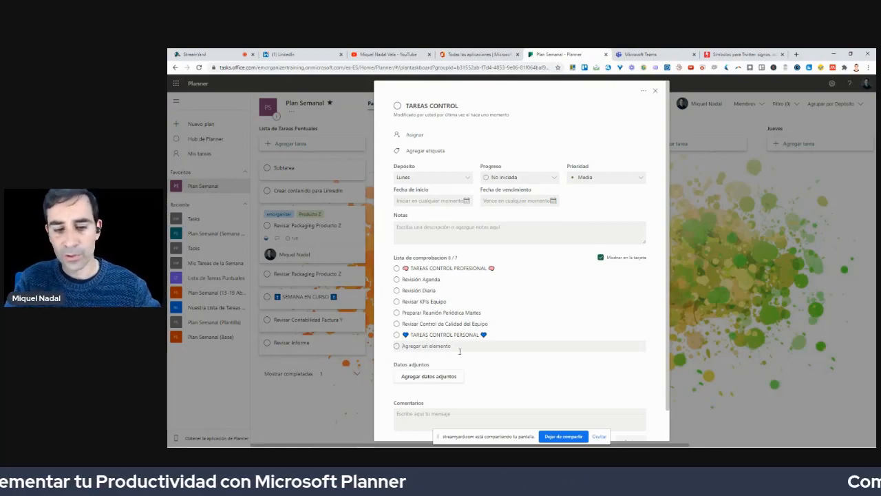
- Add the checklist items "Correr", "Caminar" and "Meditar" below the personal control heading
text(Correr)
key(Return)
text(Cami)
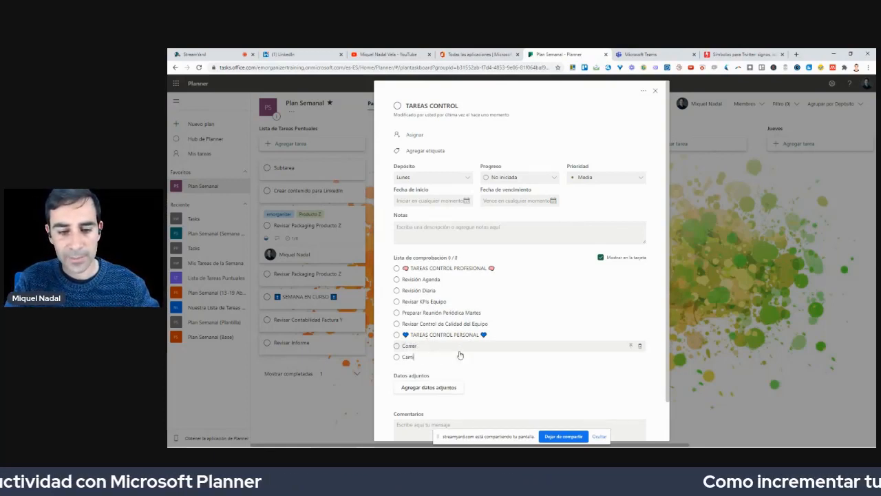
text(nar)
key(Return)
text(mEDI)
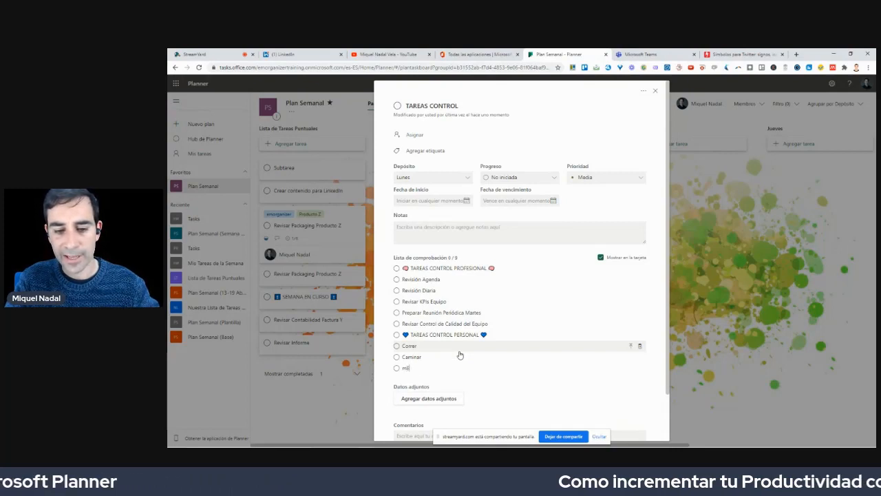
key(BackSpace)
key(BackSpace)
text(Meditar)
key(Return)
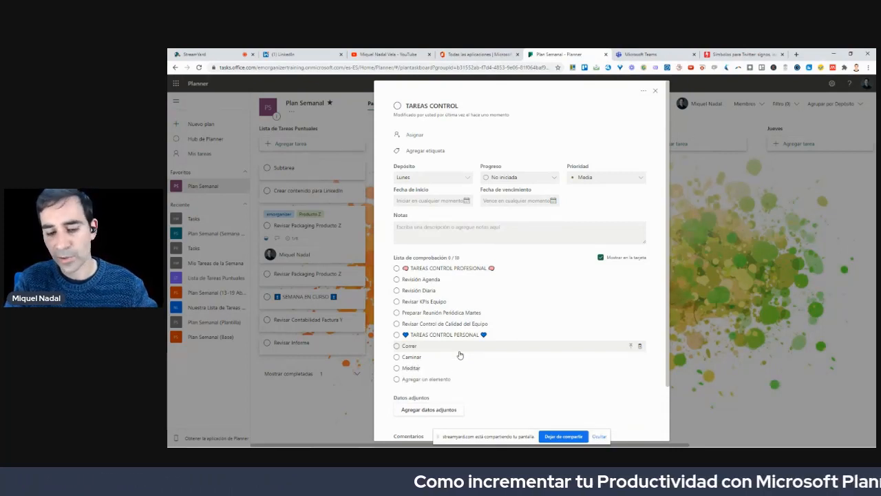
- Add the checklist item "Comer una pieza de fruta/verdura/vegetal" after "Meditar"
text(Comie)
text( una p)
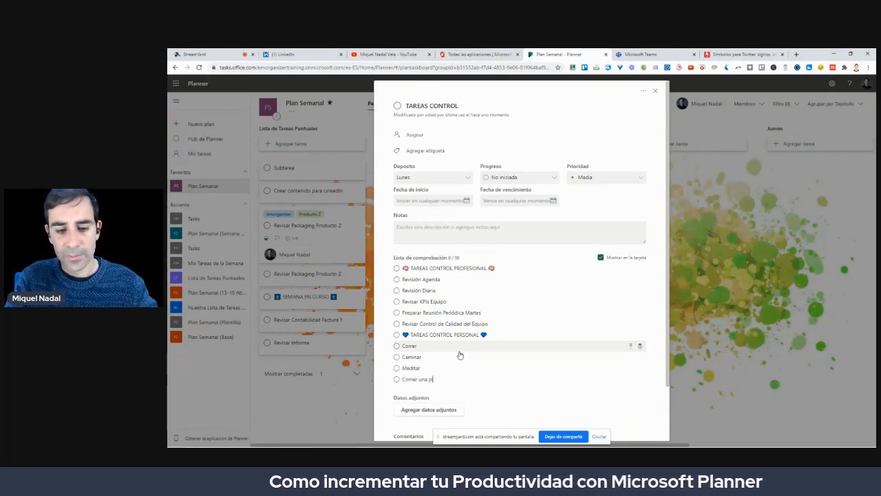
text(ieza de fru)
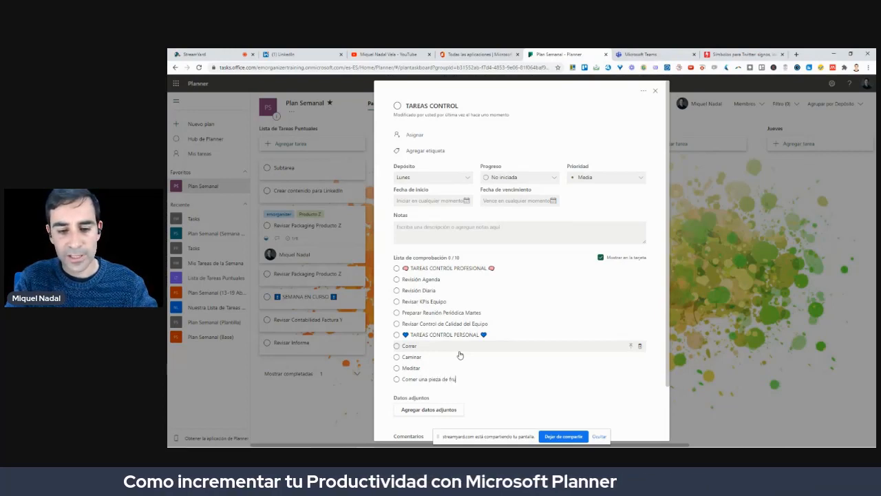
text(ta/verdura)
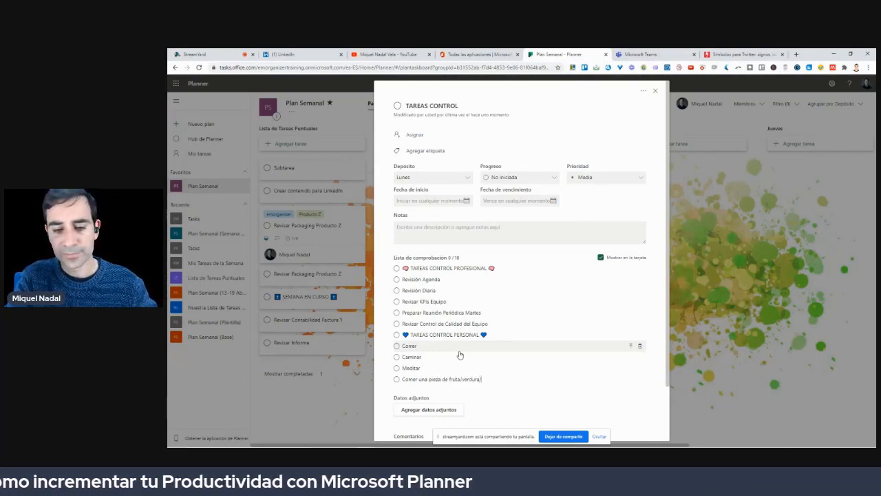
text(/vegetal)
key(Return)
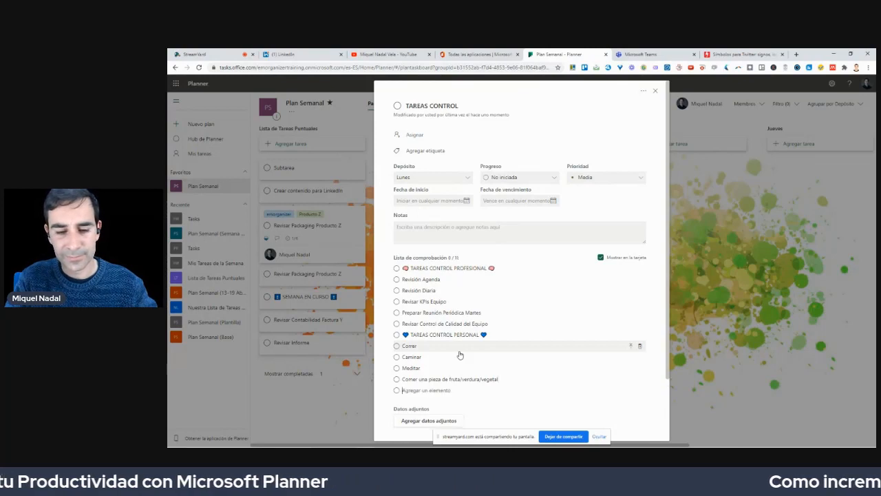
- Add the checklist items "Agradecer algo que te pasó" and "Escribir un diario emocional" at the end of the list
text(Agua)
text(decer alg)
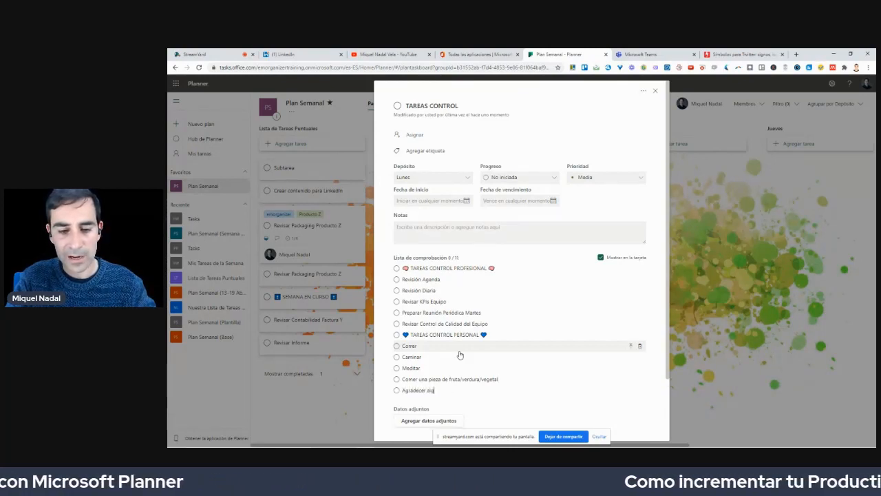
text(o que e p)
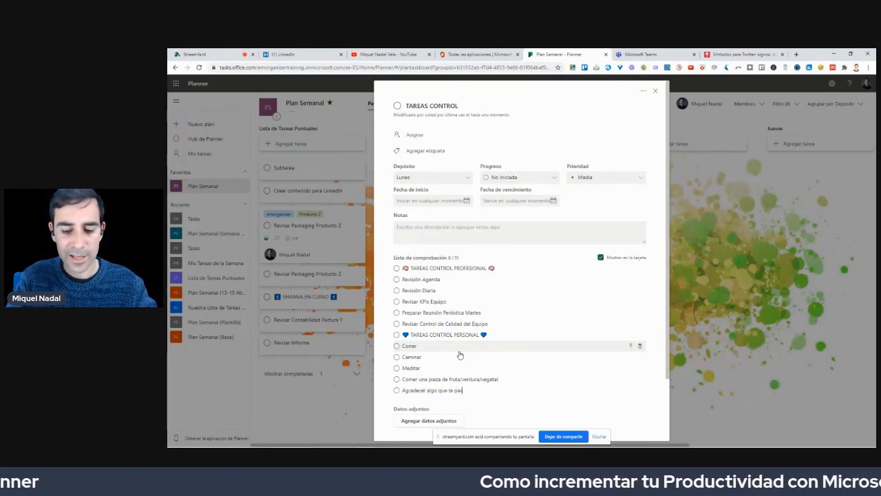
text(asó)
key(Return)
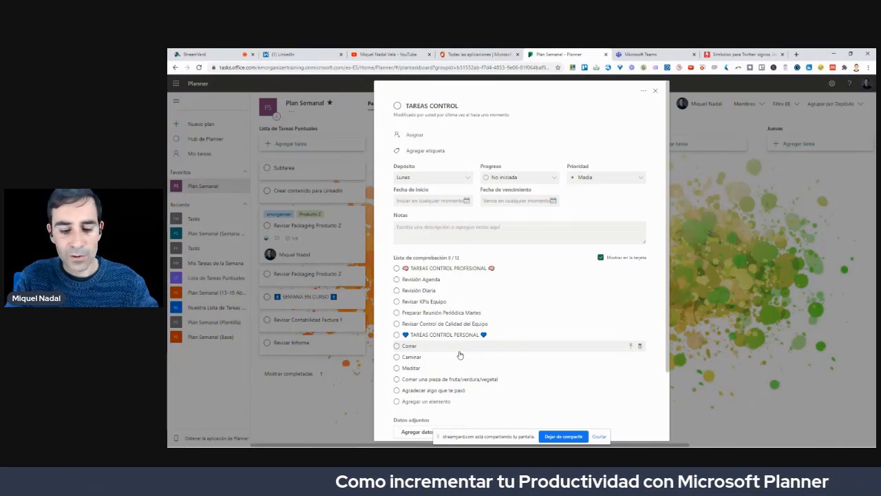
text(Escribir un diario emocional)
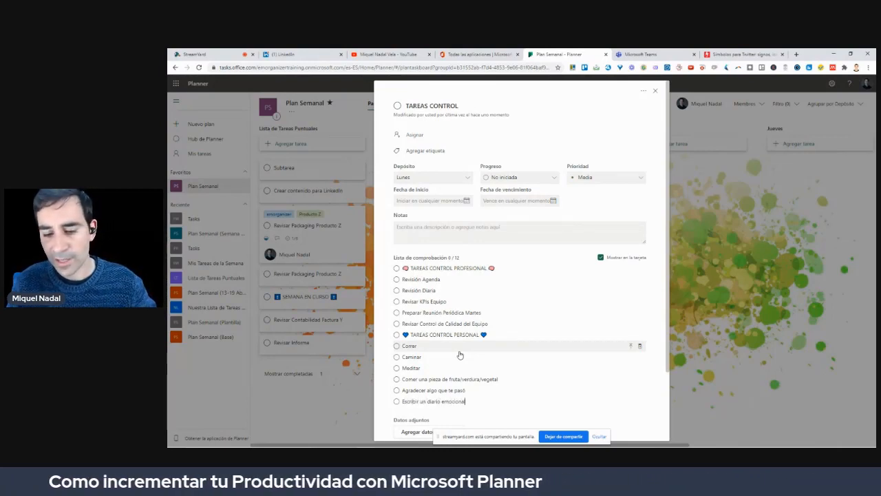
key(Return)
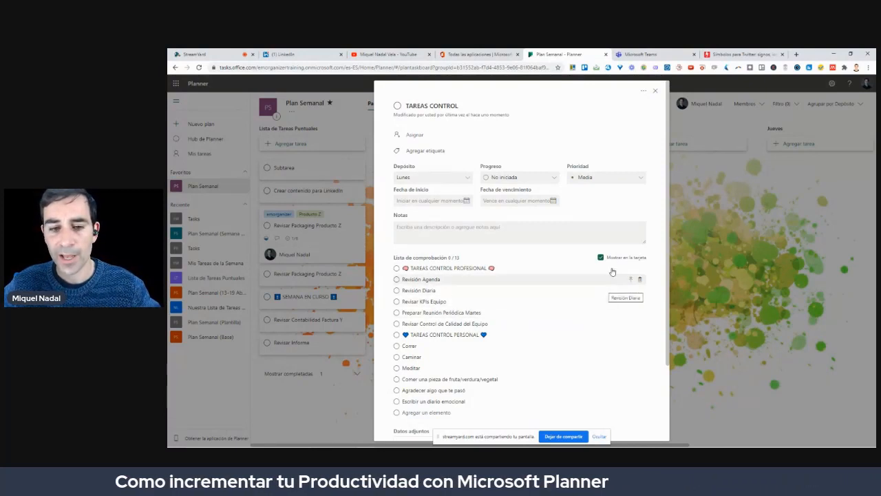
- Look over the finished checklist of TAREAS CONTROL and close the task details
mouse_move(644, 252)
mouse_down()
mouse_move(589, 249)
mouse_move(635, 264)
mouse_up()
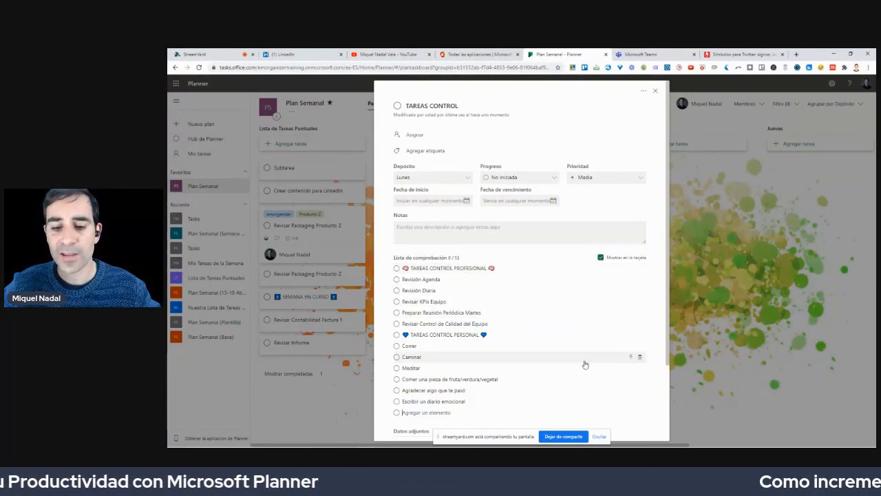
scroll(629, 125, down, 2)
scroll(630, 126, up, 2)
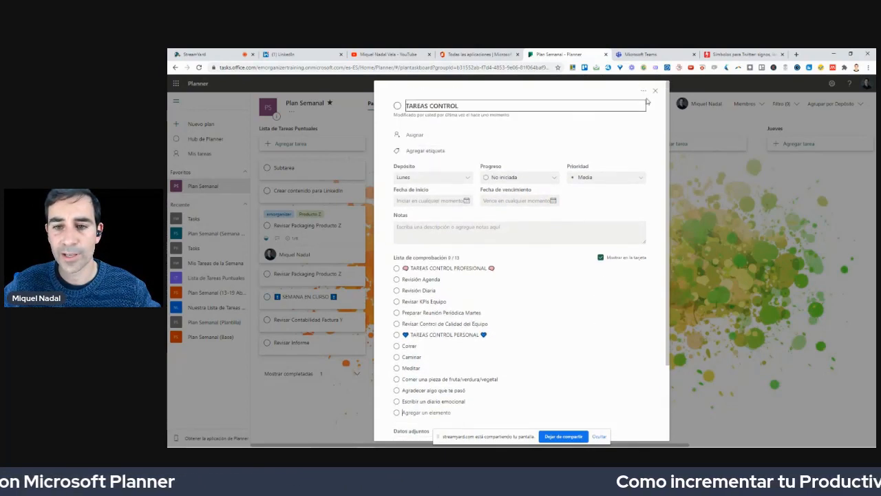
click(655, 91)
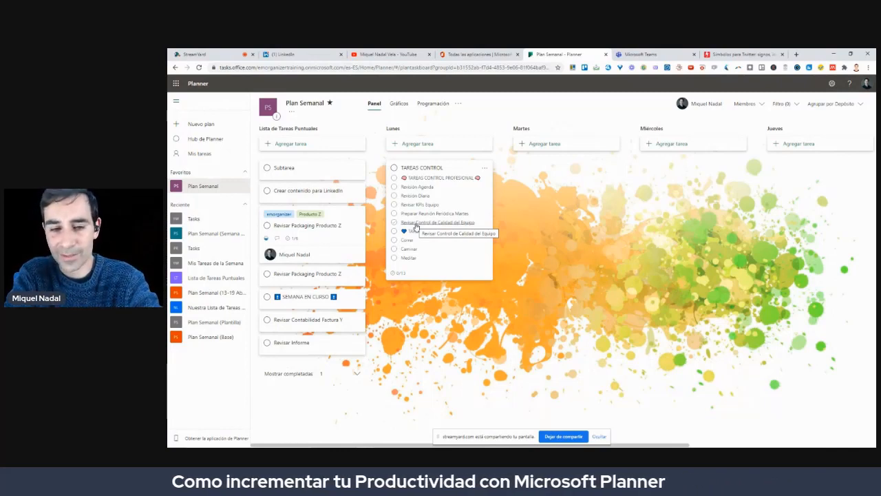
- Add the tasks "Tareas Puntuales" and "Tareas Puntal" to the Lunes bucket and place both below TAREAS CONTROL, with "Tareas Puntal" last
click(436, 147)
text(14reas)
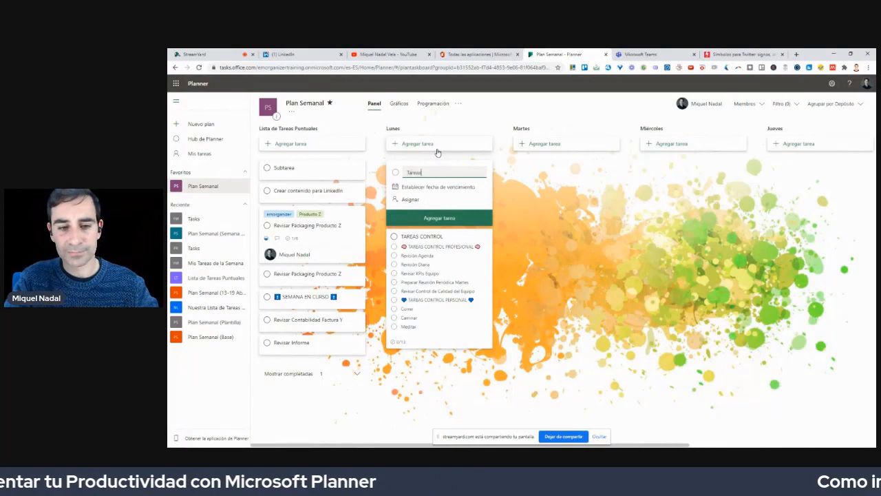
text( Puntuales)
key(Return)
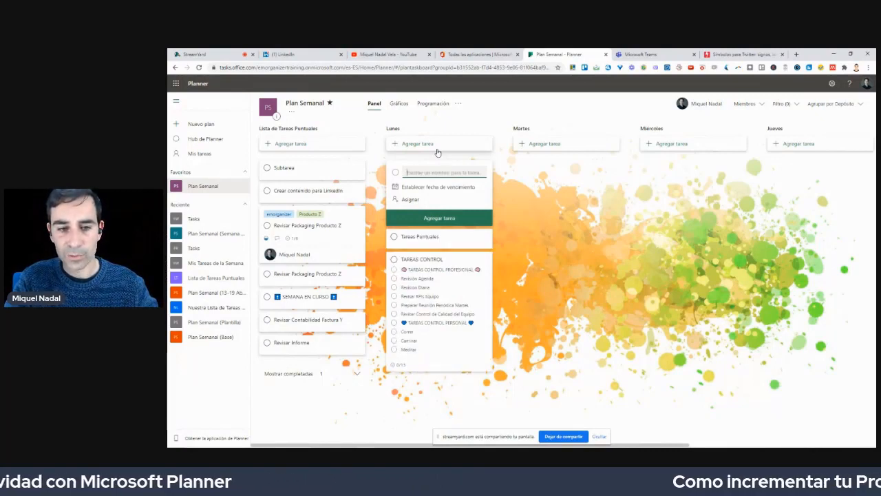
text(1areas Puntal)
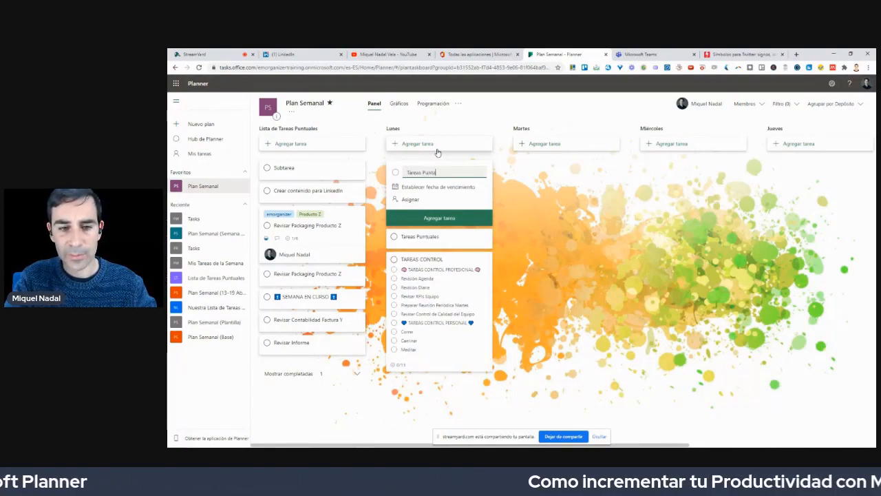
key(Return)
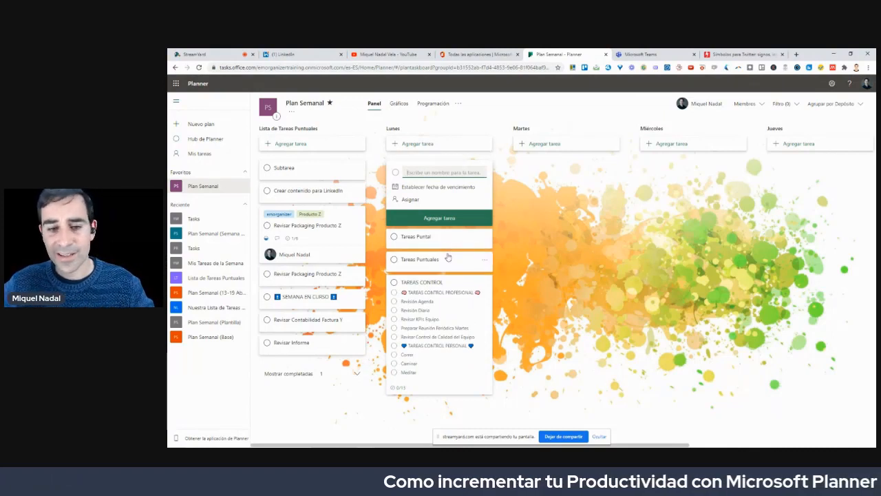
key(Escape)
drag(416, 168, 417, 313)
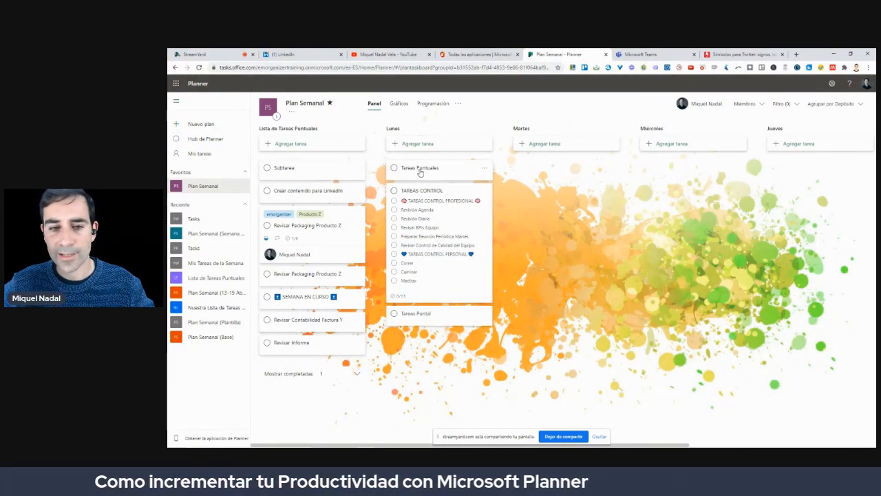
drag(420, 172, 423, 300)
- Disable showing the checklist on the card of the TAREAS CONTROL task and return to the board
click(435, 173)
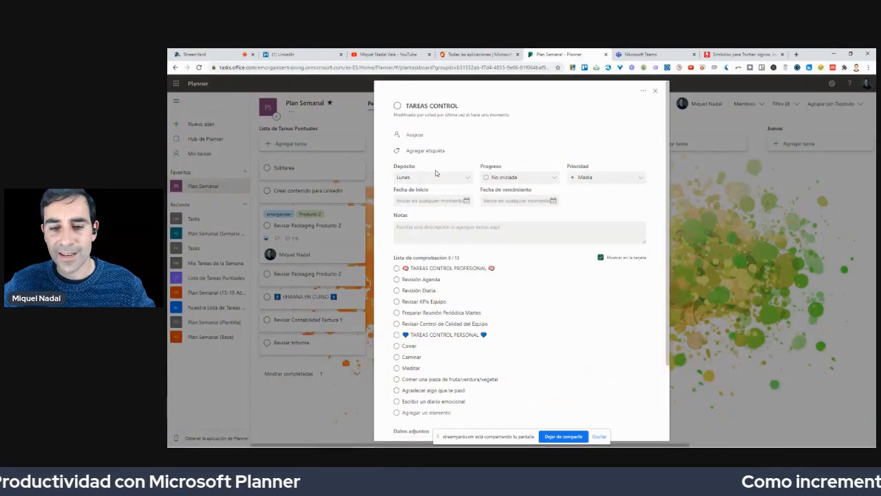
click(601, 257)
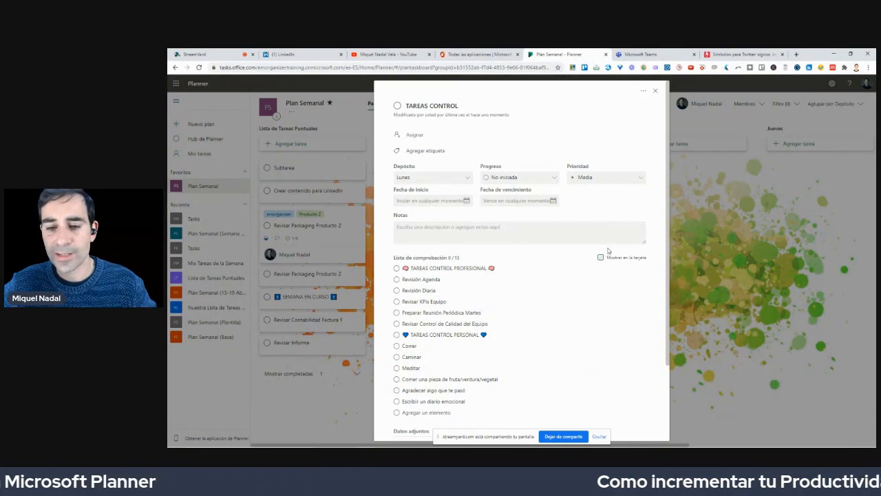
click(656, 91)
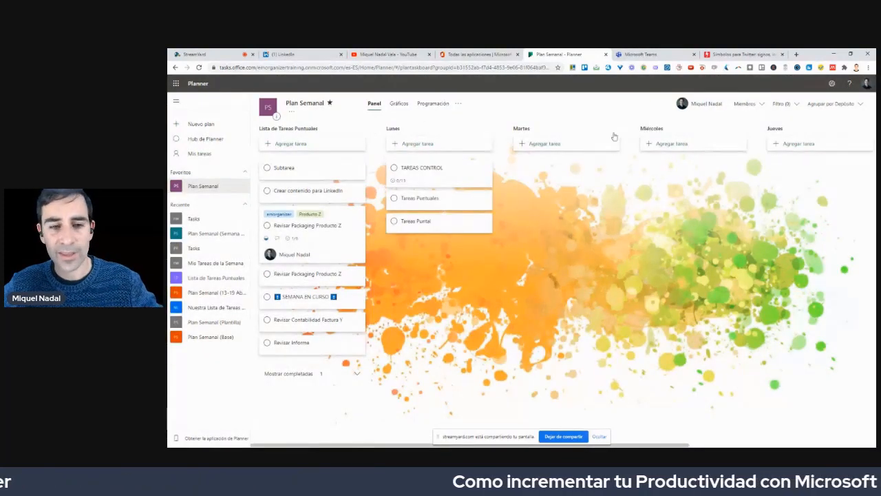
mouse_move(462, 163)
mouse_down()
mouse_move(381, 170)
mouse_move(475, 188)
mouse_move(499, 178)
mouse_up()
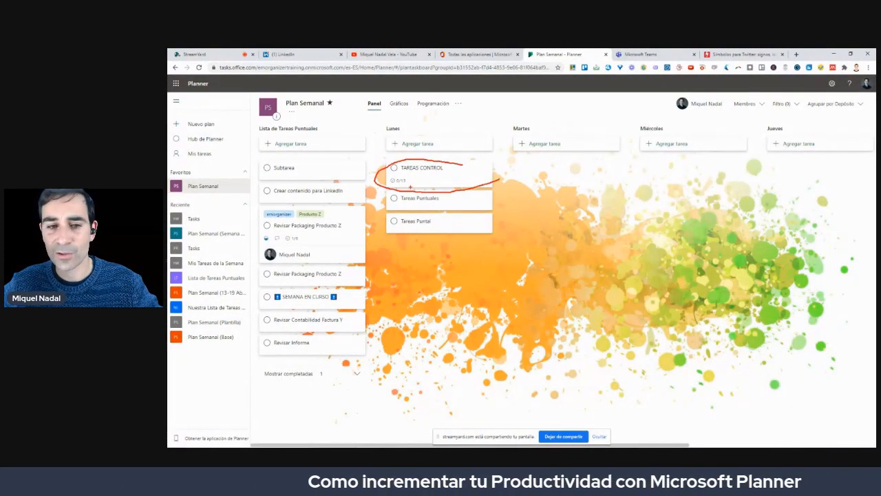
drag(387, 179, 418, 187)
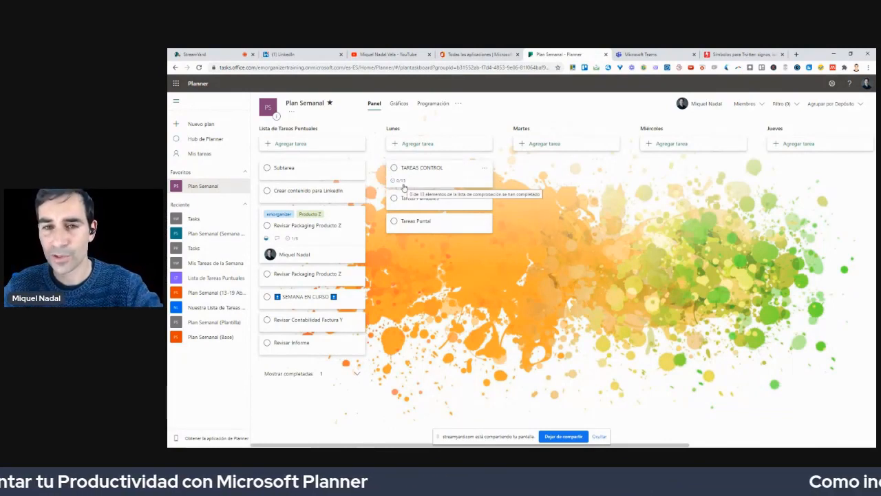
- Copy the TAREAS CONTROL task from Lunes to the Martes bucket of the same plan and check the copy's details
click(482, 169)
click(503, 195)
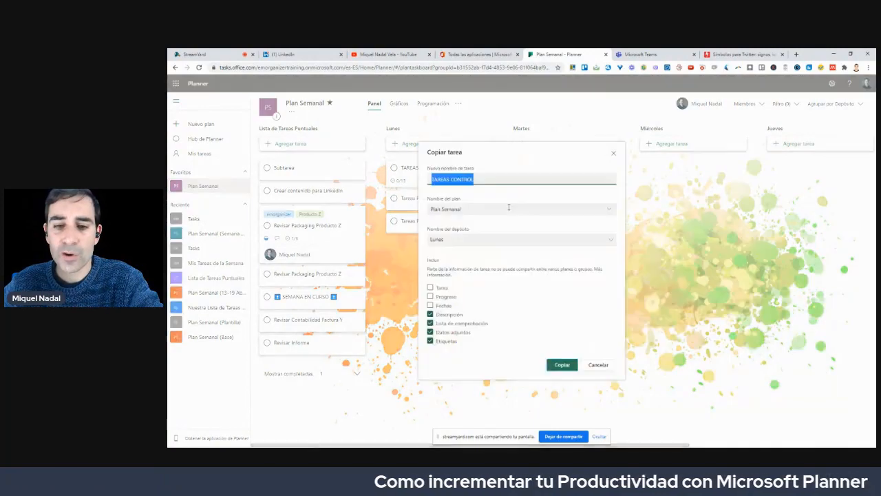
click(457, 240)
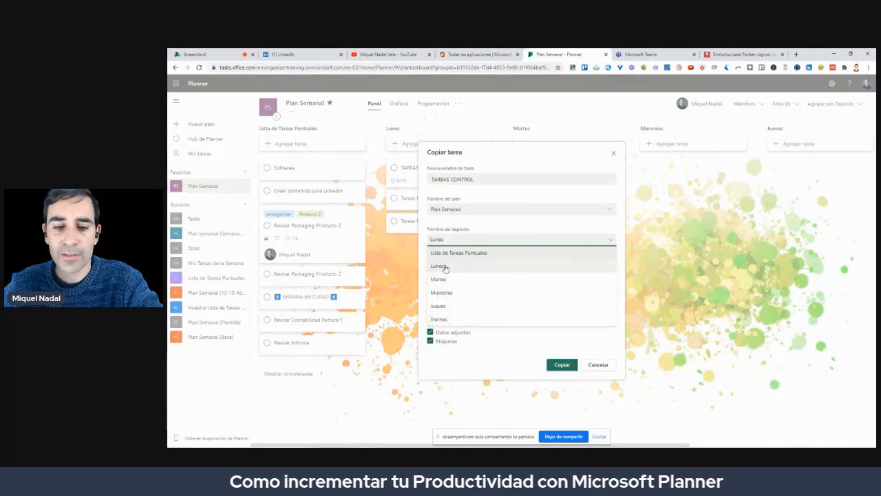
click(444, 281)
click(563, 365)
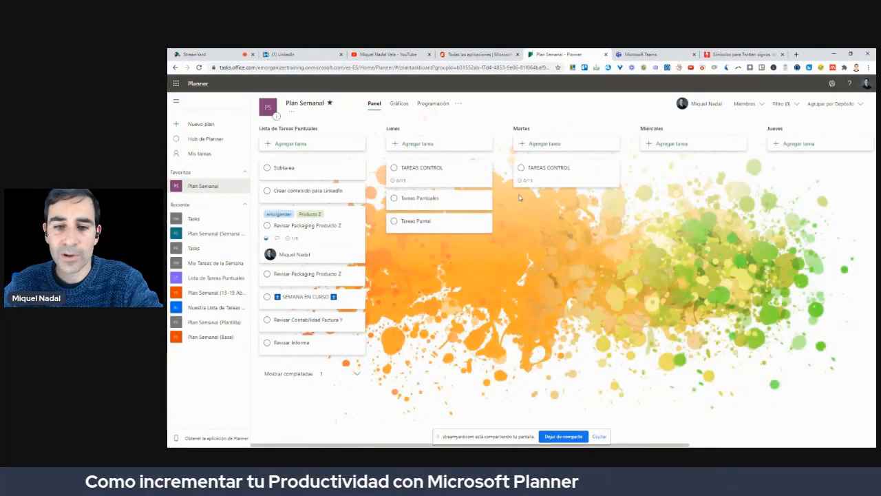
click(612, 177)
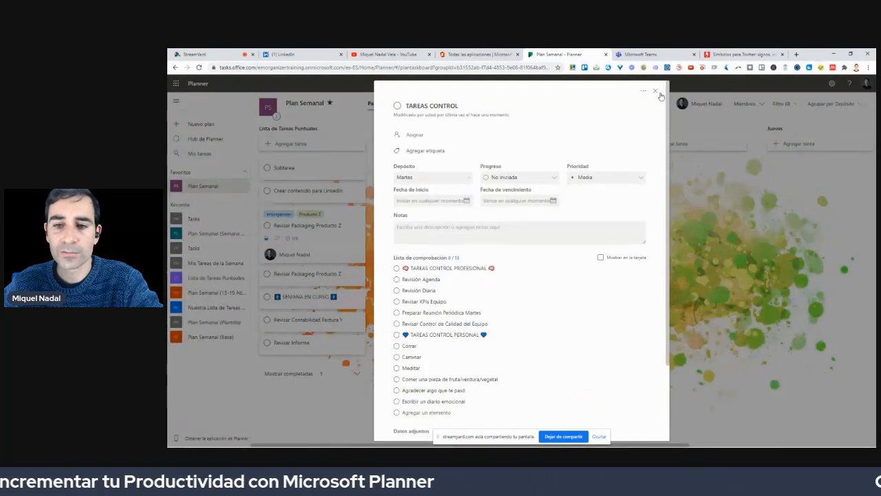
click(656, 93)
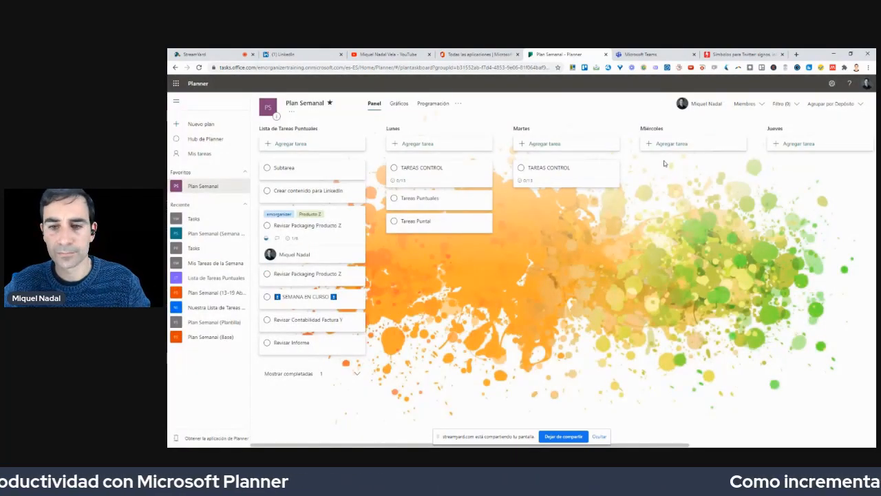
- Copy the TAREAS CONTROL task from Martes to the Miércoles bucket
click(611, 168)
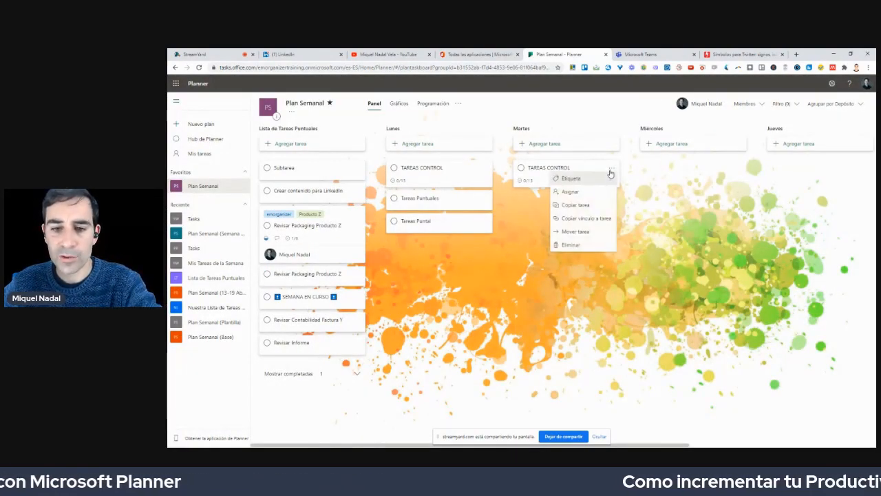
click(580, 208)
click(446, 239)
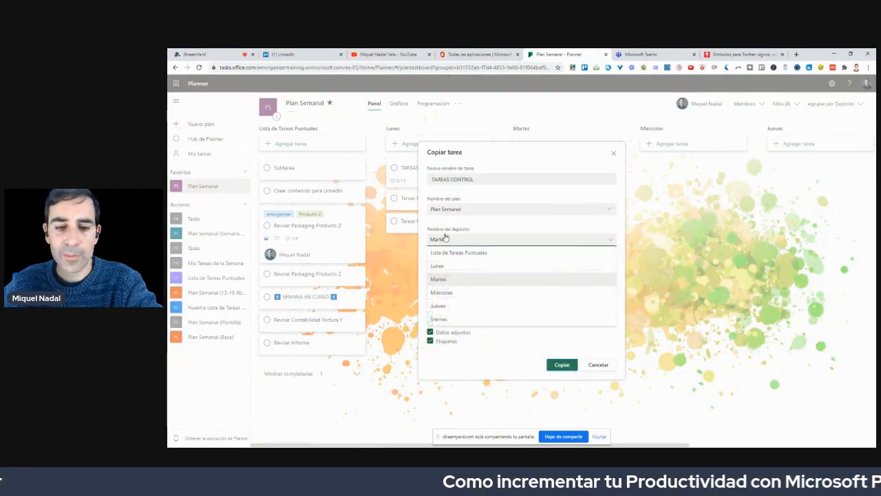
click(442, 293)
click(561, 365)
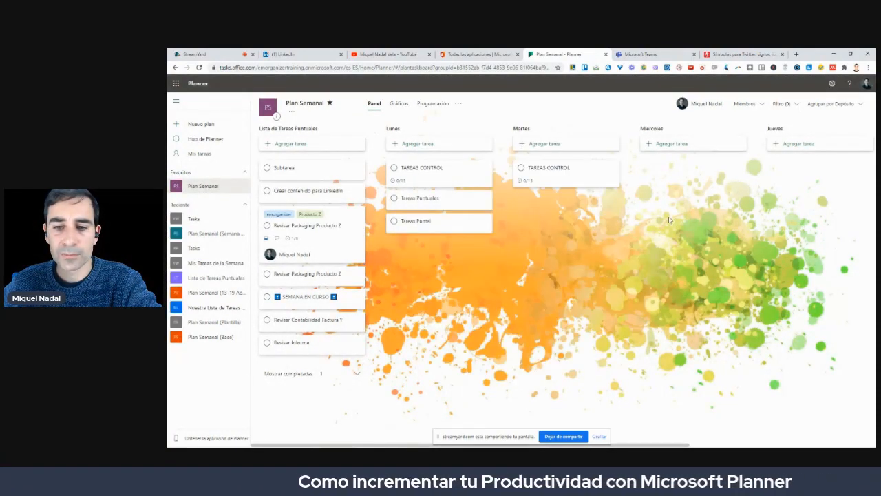
- Copy the TAREAS CONTROL task from Miércoles to the Jueves bucket
click(738, 168)
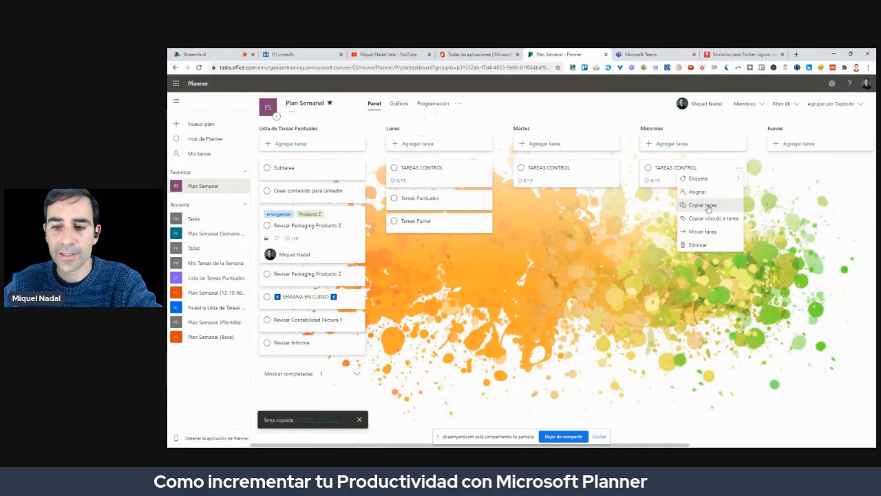
click(709, 205)
click(475, 238)
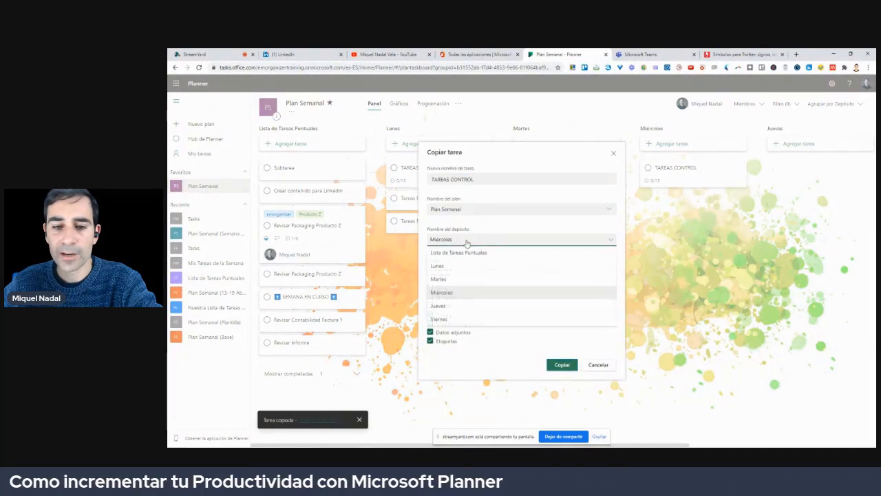
click(441, 305)
click(562, 364)
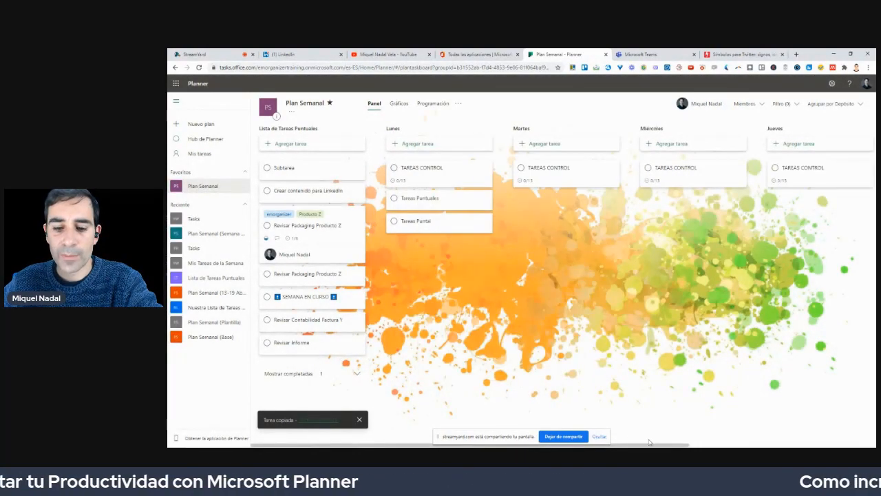
- Copy the TAREAS CONTROL task from Jueves to the Viernes bucket
drag(646, 446, 818, 429)
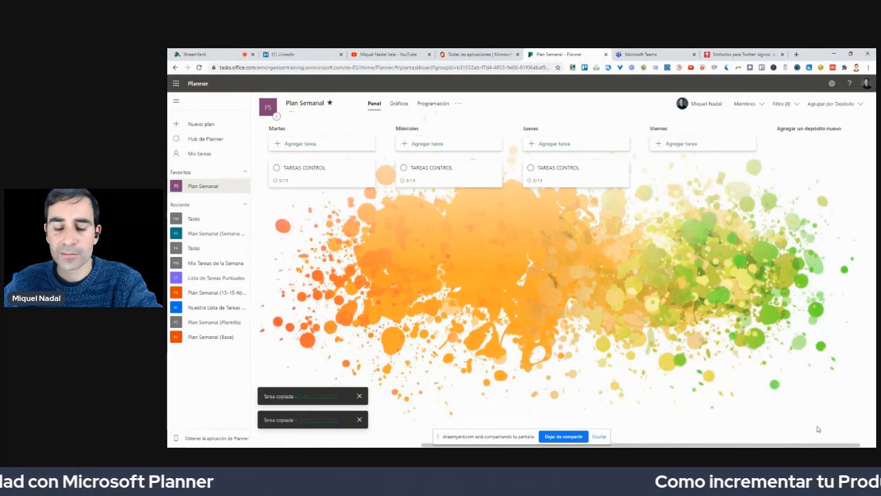
click(619, 172)
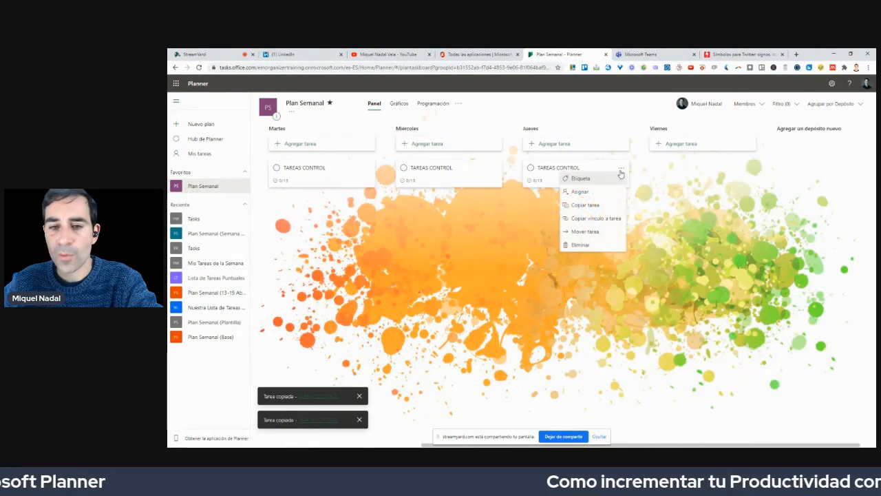
click(592, 203)
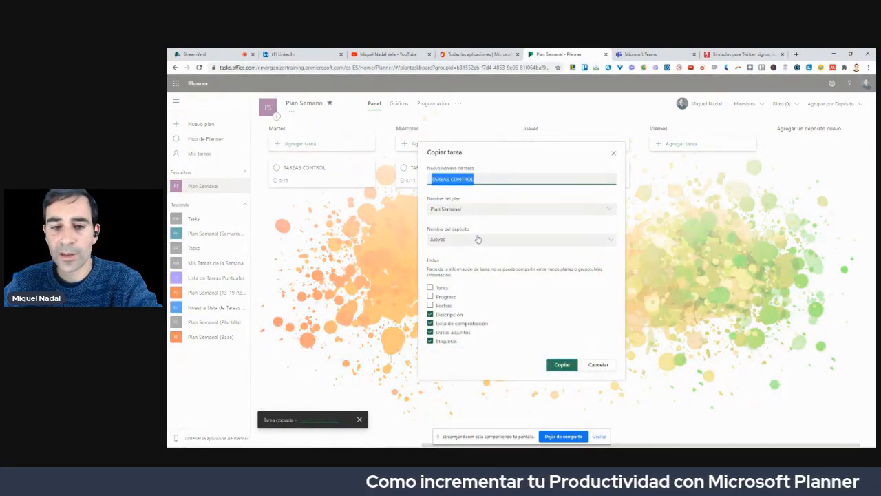
click(478, 239)
click(451, 321)
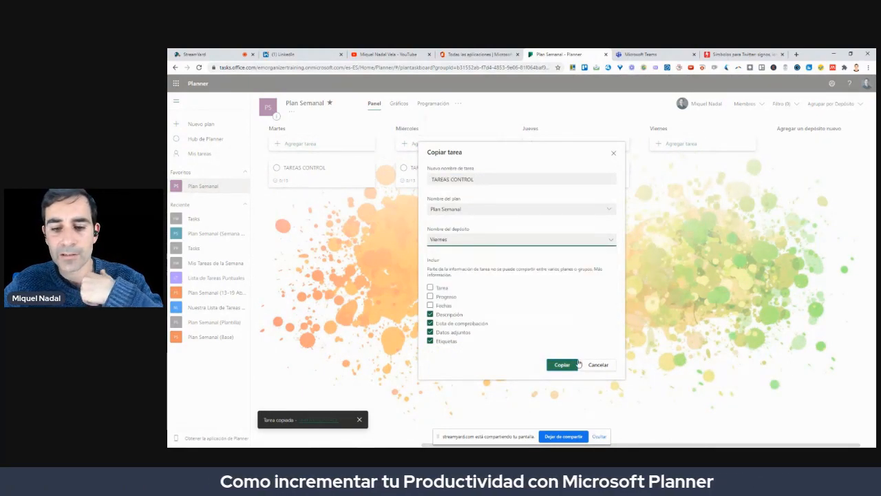
click(562, 364)
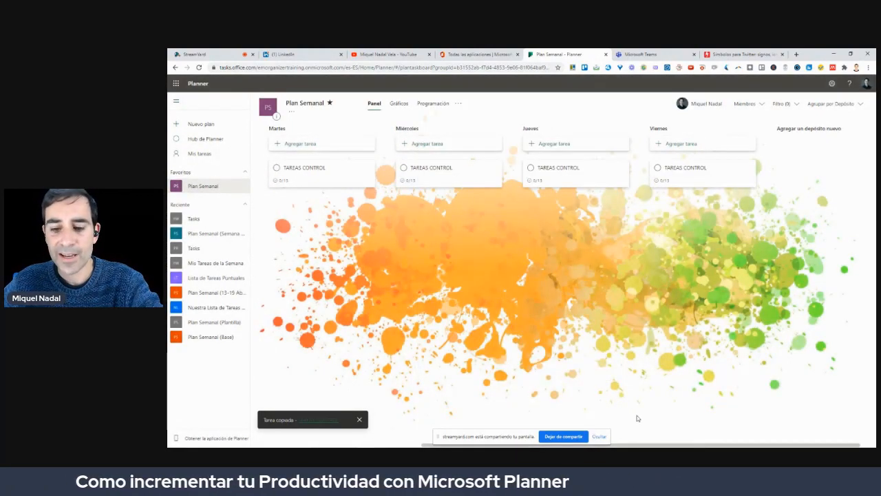
- Add a task named "Tarea Puntual" to the Martes bucket, copying its name to the clipboard for reuse
drag(648, 445, 479, 444)
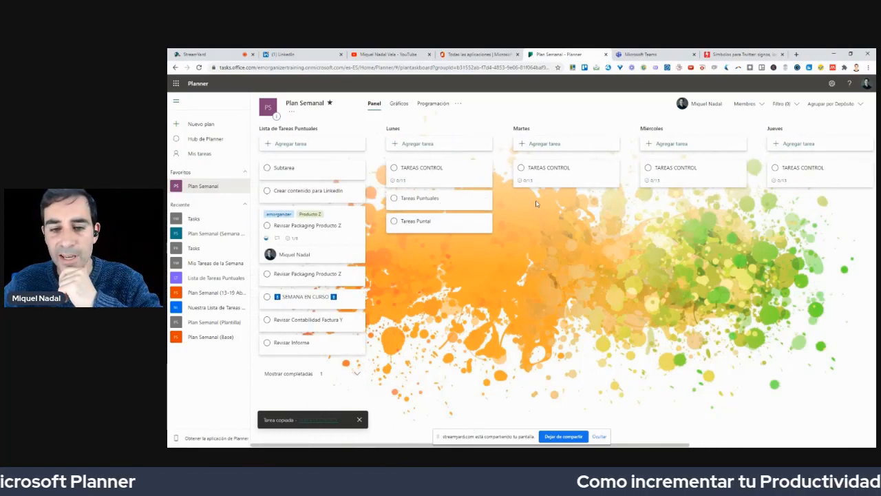
click(532, 145)
text(Tarea )
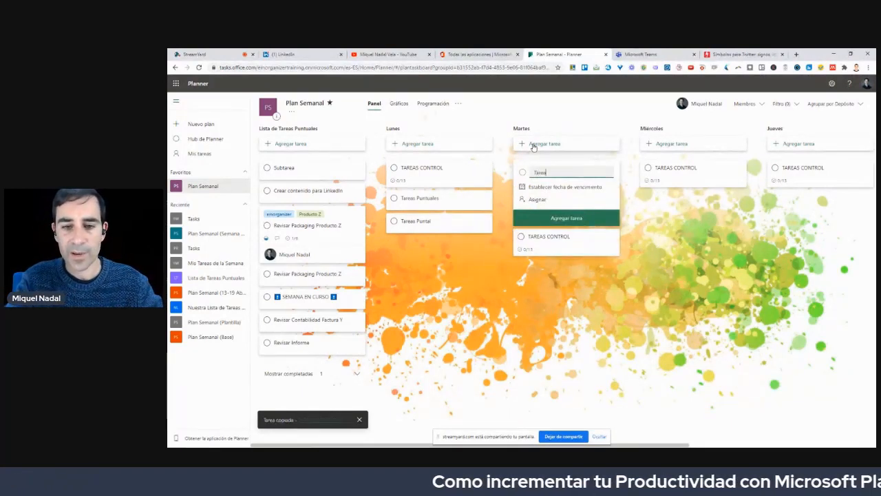
text(Puntual)
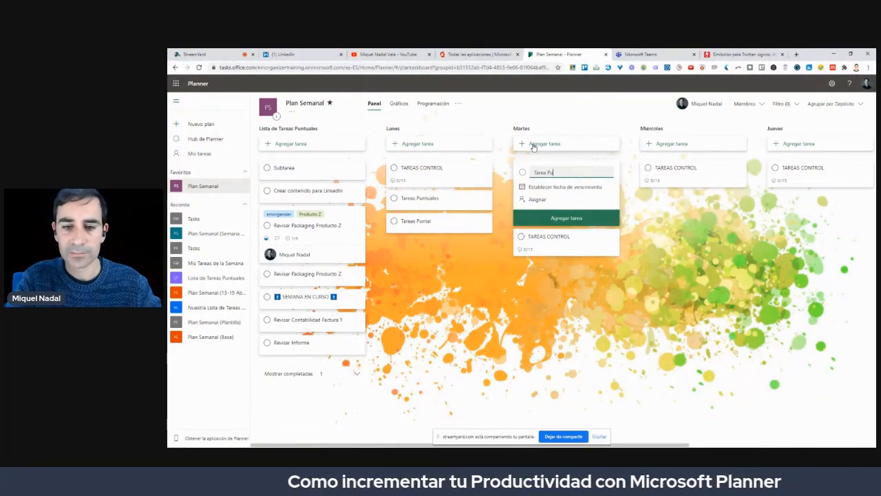
key(shift+Left)
key(shift+Left)
key(shift+Left)
key(shift+Left)
key(shift+Left)
key(shift+Left)
key(shift+Left)
key(shift+Left)
key(shift+Left)
key(shift+Left)
key(shift+Left)
key(shift+Left)
key(shift+Left)
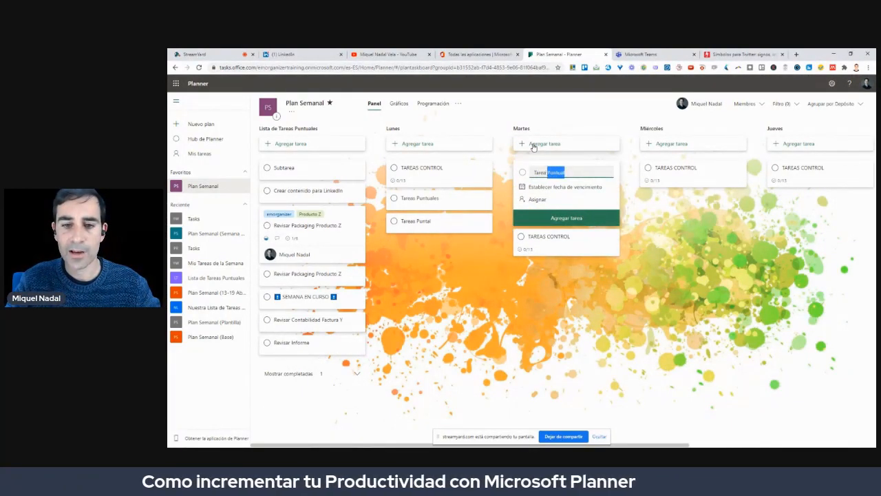
key(ctrl+x)
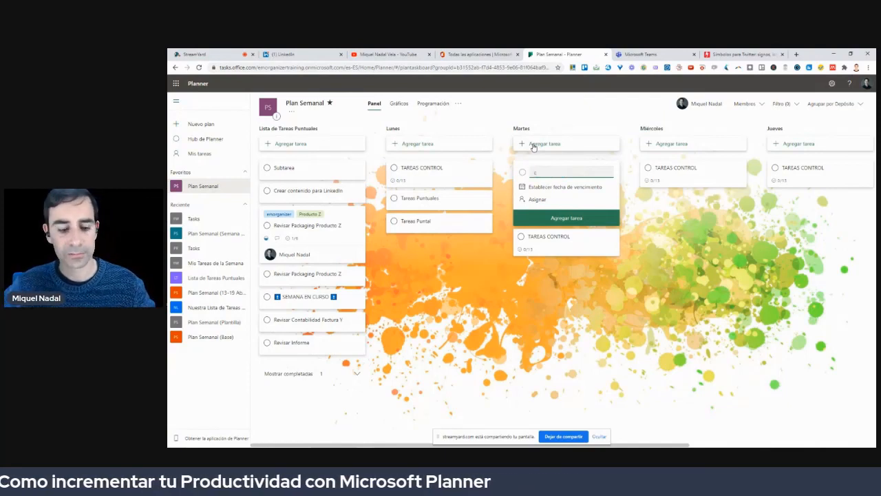
key(ctrl+z)
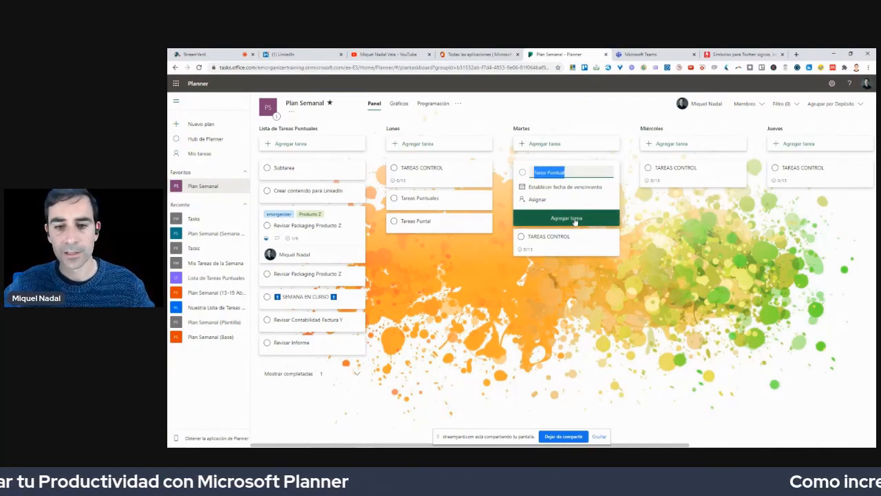
click(571, 219)
- Add a "Tarea Puntual" task to both the Miércoles and Jueves buckets using the copied name
click(673, 146)
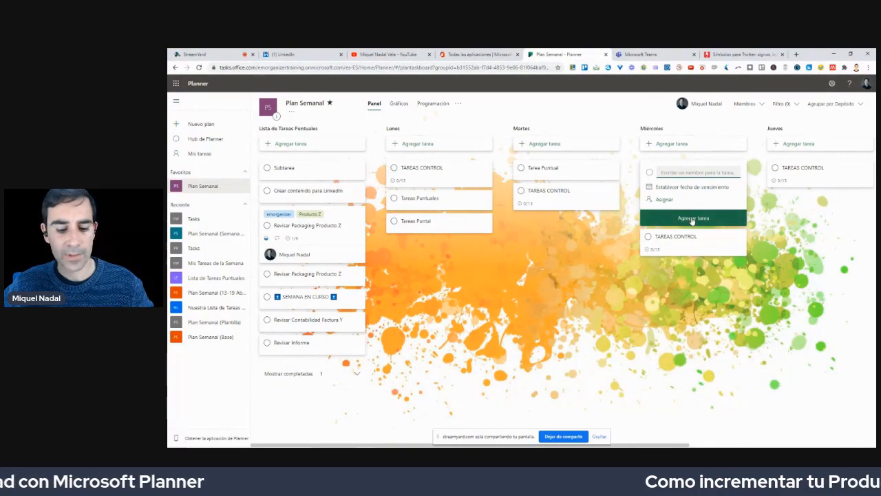
key(ctrl+v)
click(726, 213)
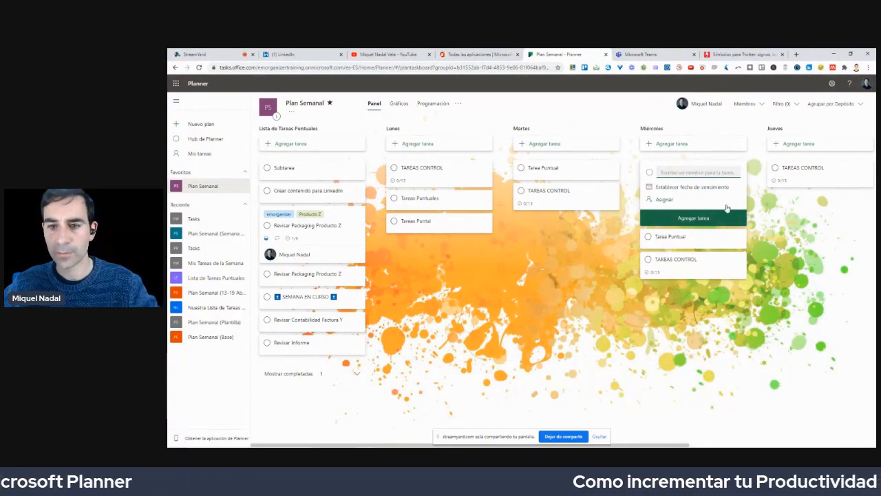
click(799, 143)
key(ctrl+v)
click(782, 216)
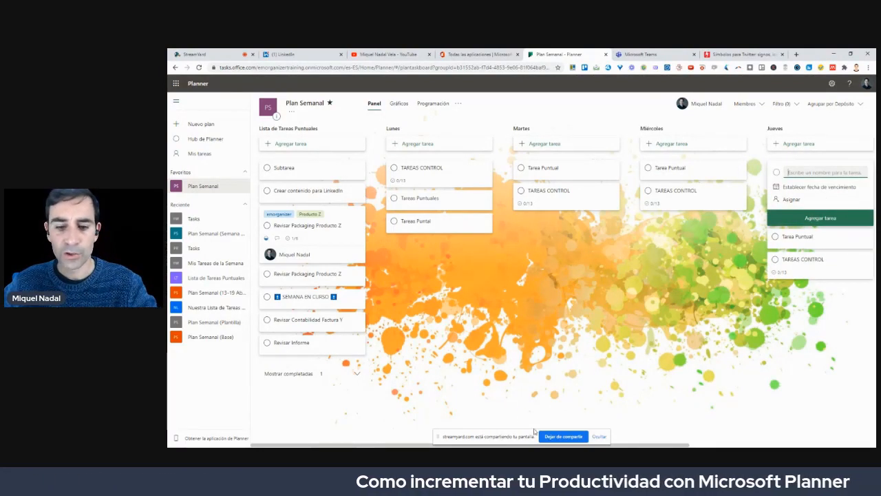
- Move Tarea Puntual below TAREAS CONTROL in the Jueves, Miércoles and Martes buckets
drag(645, 446, 808, 431)
click(711, 320)
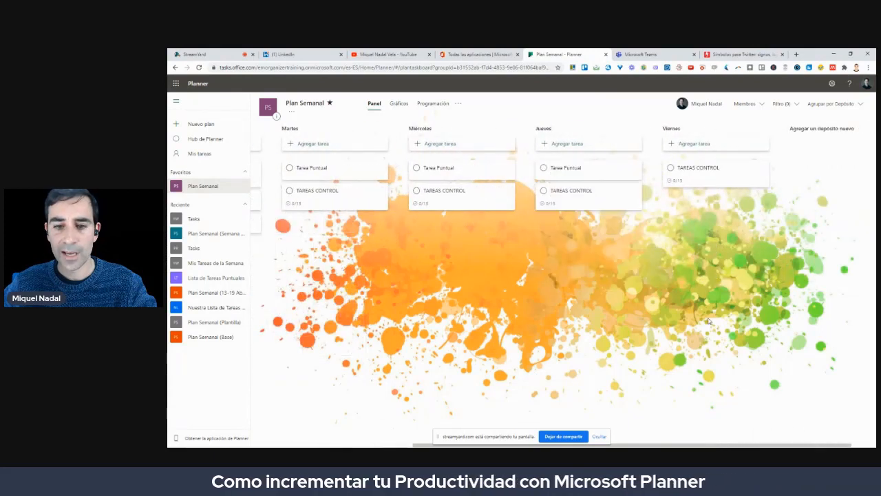
drag(583, 176, 588, 213)
drag(447, 170, 453, 207)
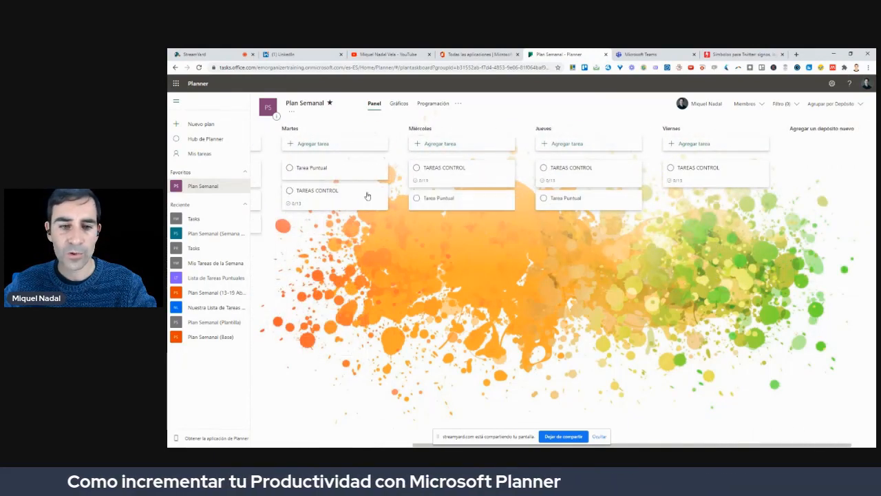
drag(346, 173, 351, 212)
- Add a "Tarea Puntual" task to the Viernes bucket and place it below TAREAS CONTROL
click(694, 143)
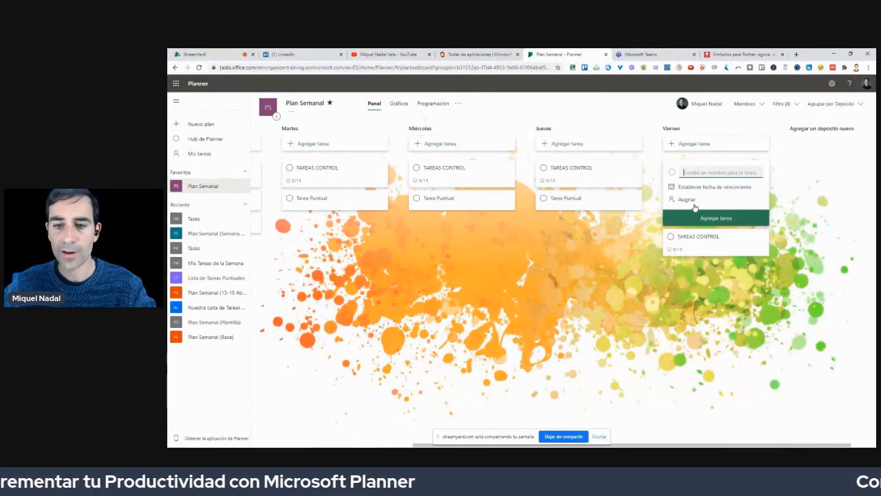
key(ctrl+v)
click(696, 218)
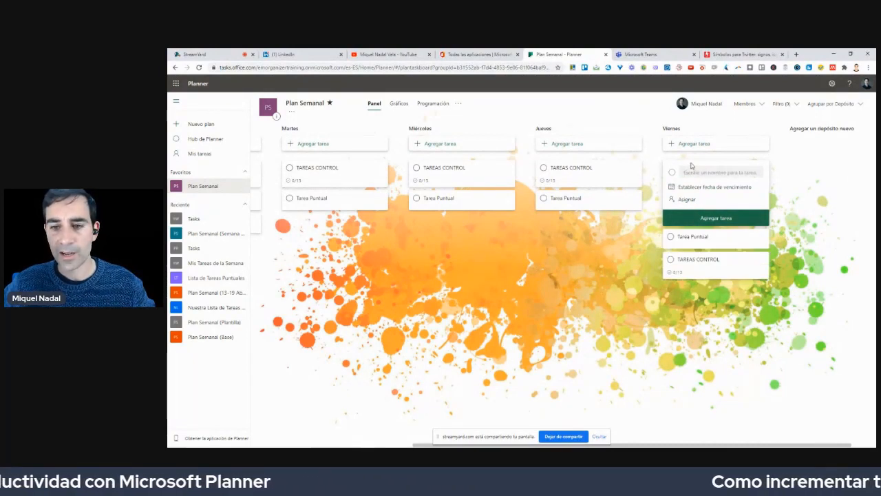
click(646, 237)
drag(711, 170, 716, 216)
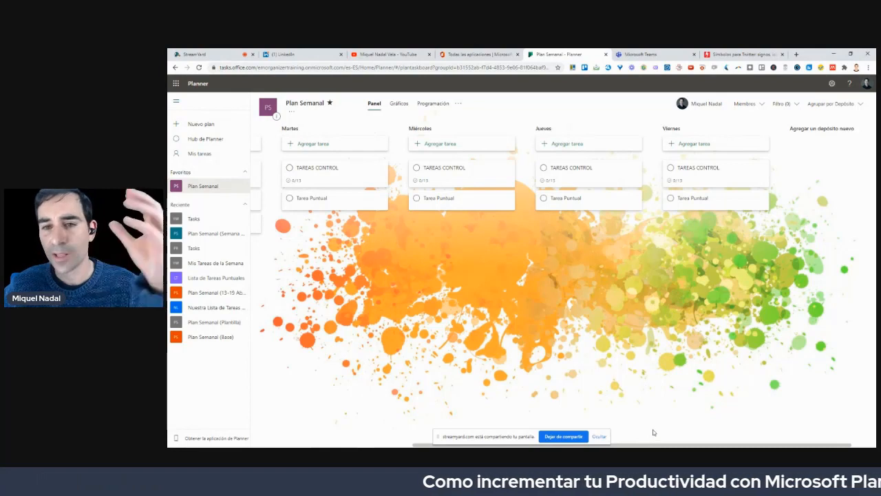
- Rename the "Tareas Puntal" task in Lunes to "Tareas Puntual" and mark it as completed
drag(654, 446, 493, 446)
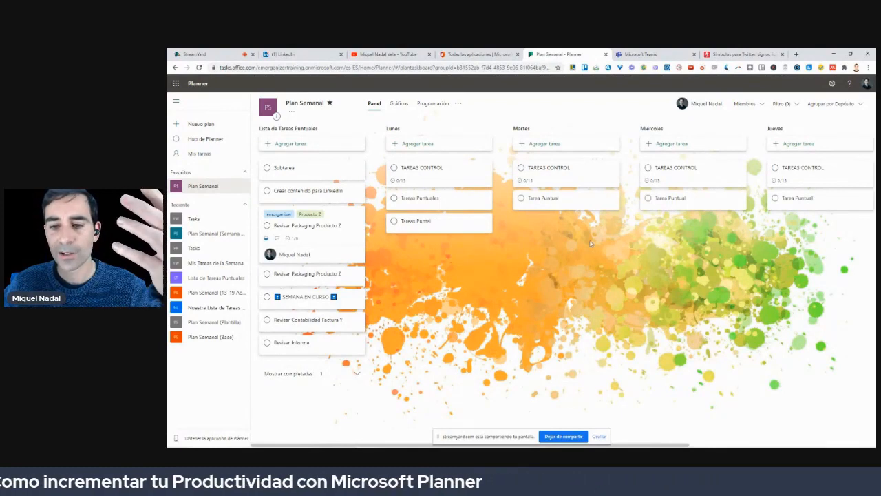
click(464, 226)
click(444, 117)
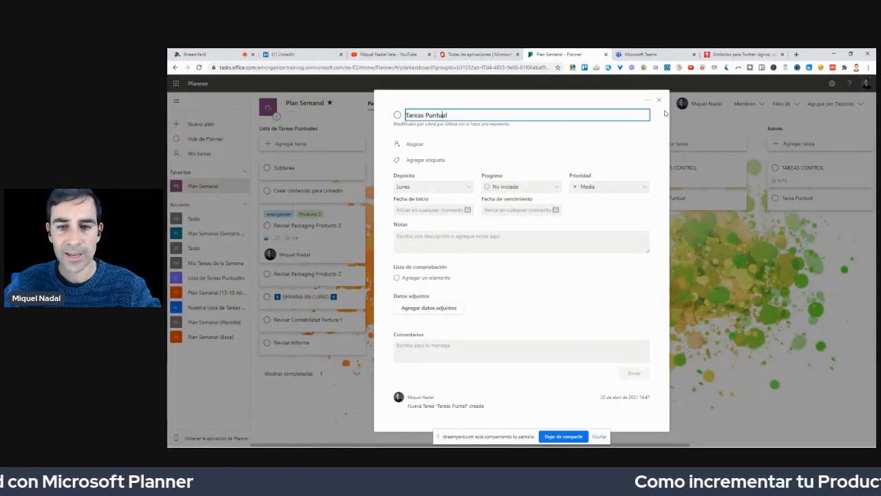
text(u)
click(659, 101)
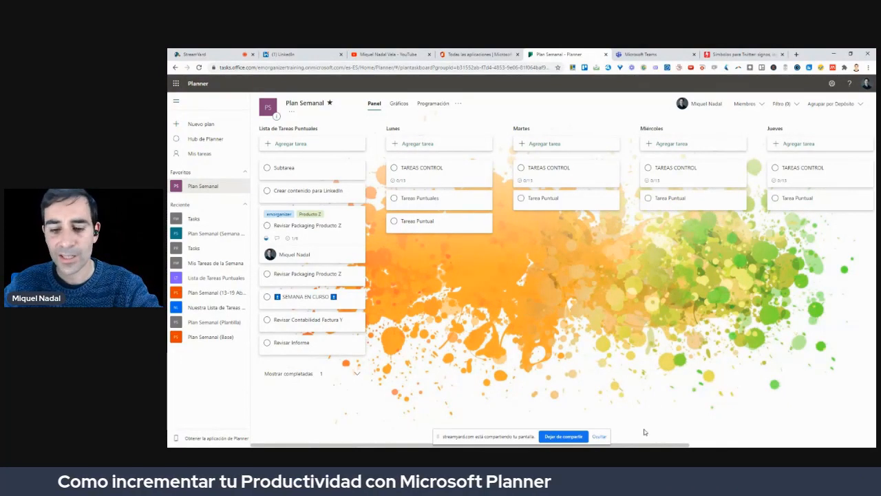
drag(645, 446, 666, 446)
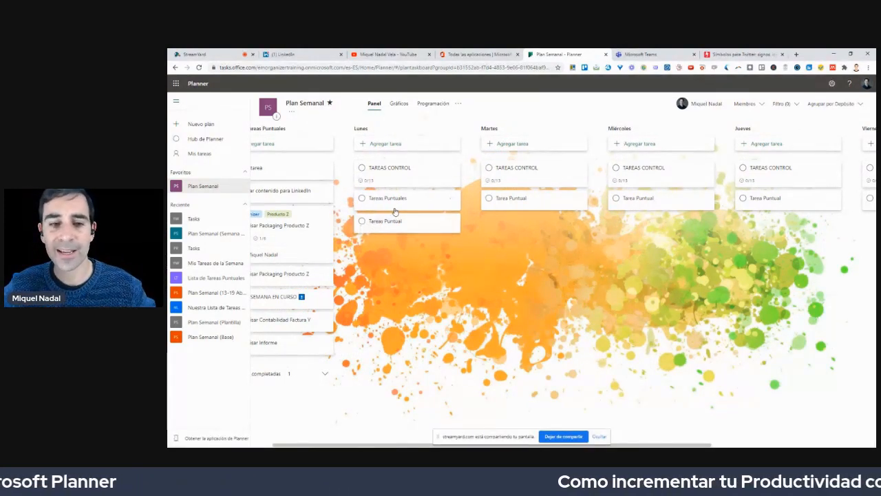
click(362, 221)
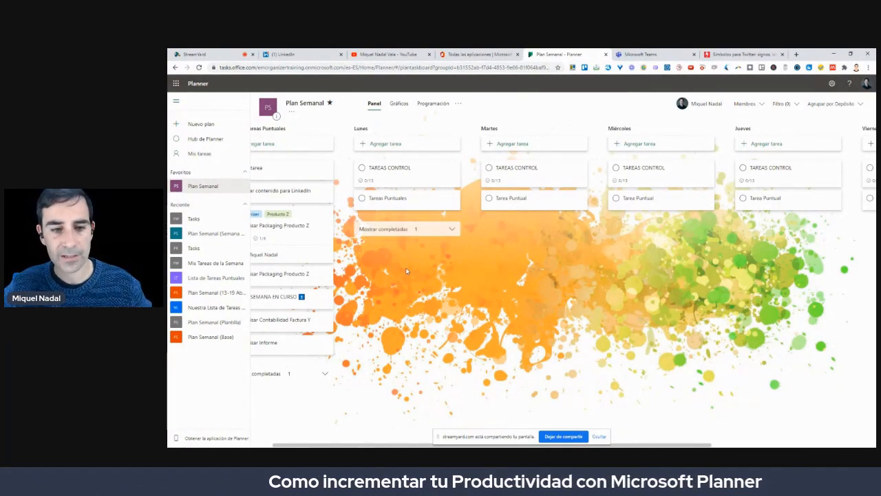
- Reopen the completed "Tareas Puntual" in Lunes, mark "Tareas Puntuales" there as completed instead, and move "Tareas Puntual" to the end of Martes
click(385, 228)
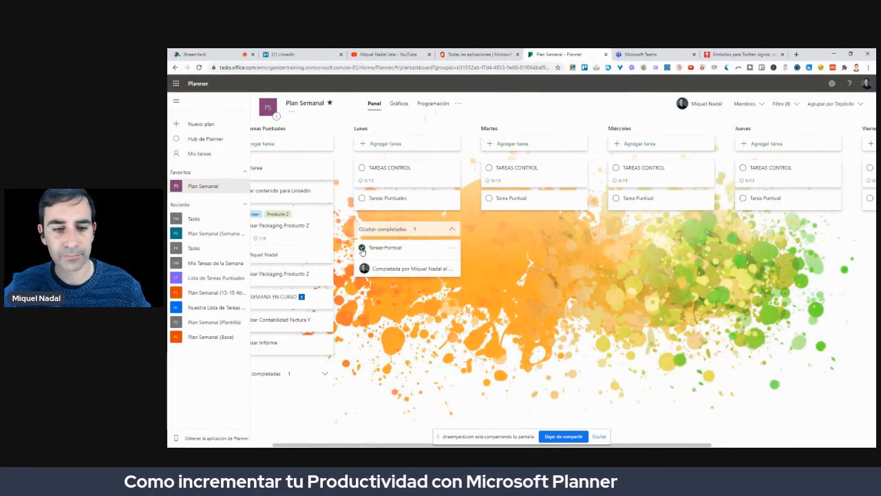
click(362, 246)
click(362, 197)
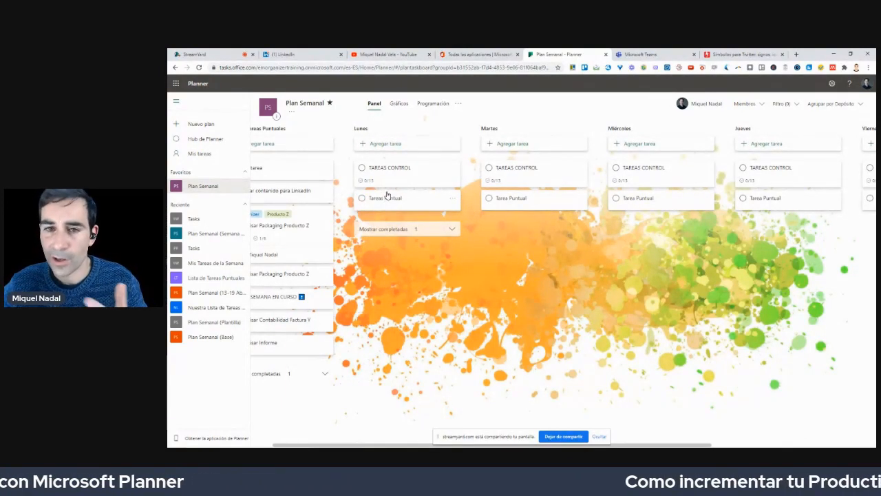
drag(387, 191, 528, 222)
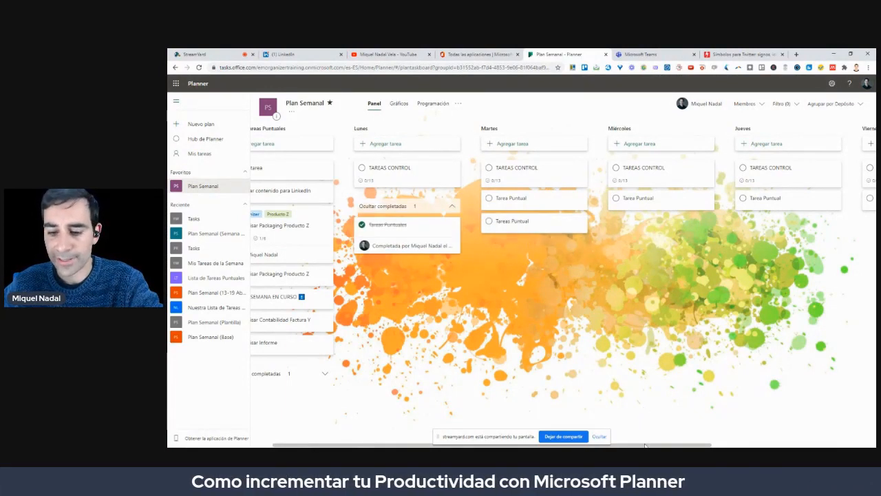
- Mark "Tarea Puntual" in Martes as completed and move "Tareas Puntual" to the end of the Miércoles bucket
drag(645, 446, 716, 428)
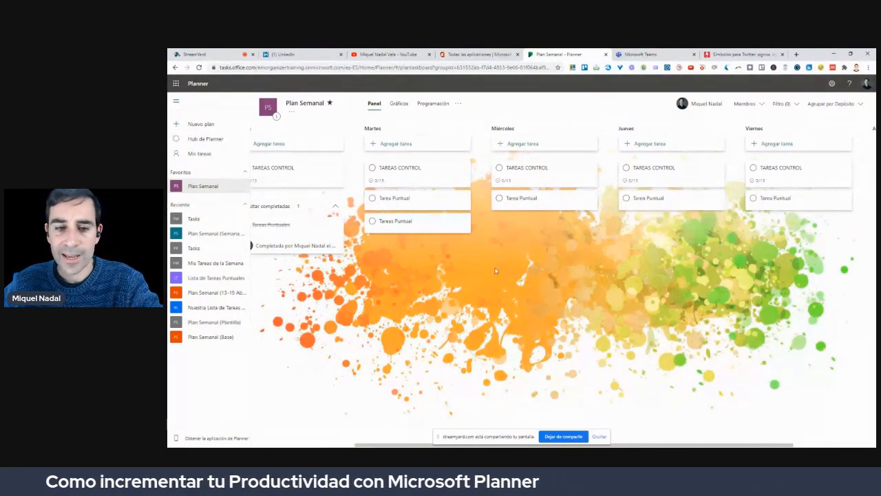
click(371, 198)
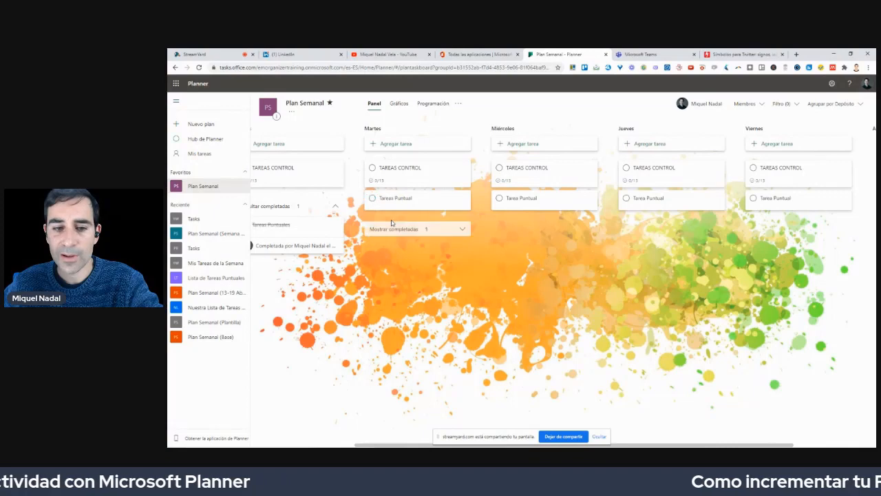
drag(390, 201, 534, 220)
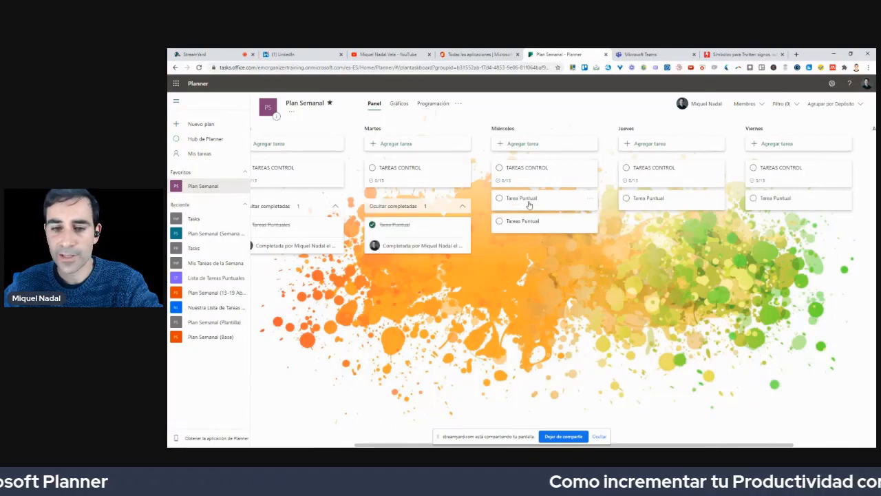
- Mark "Tarea Puntual" in Miércoles as completed and move "Tareas Puntual" to the Jueves bucket
click(504, 205)
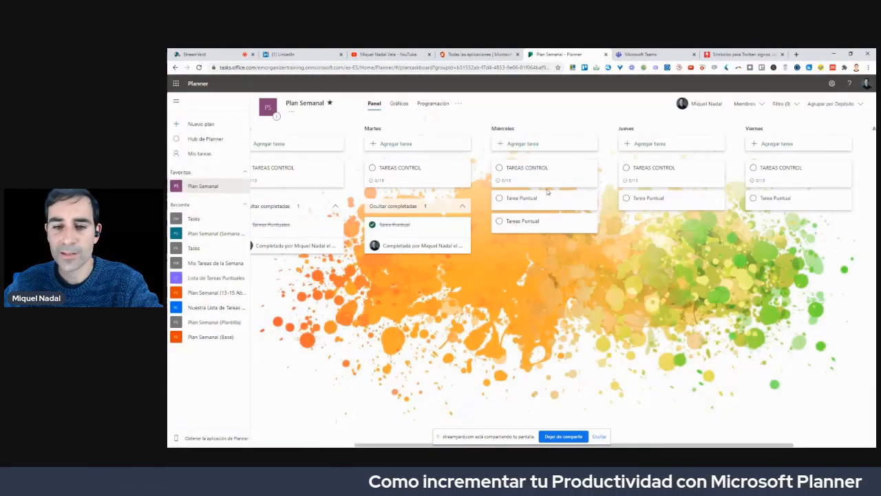
click(658, 100)
click(500, 199)
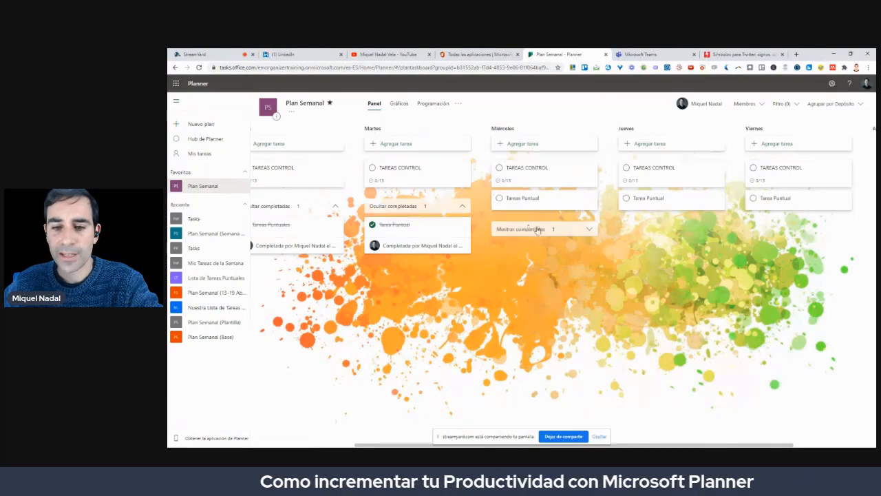
drag(518, 210, 631, 209)
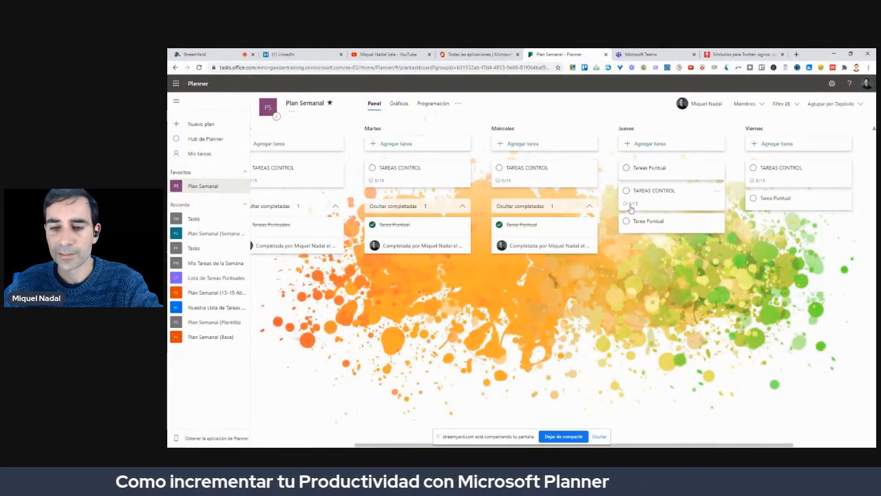
- Keep TAREAS CONTROL active in Jueves, mark "Tareas Puntual" there as completed, and move "Tarea Puntual" to Viernes
click(626, 190)
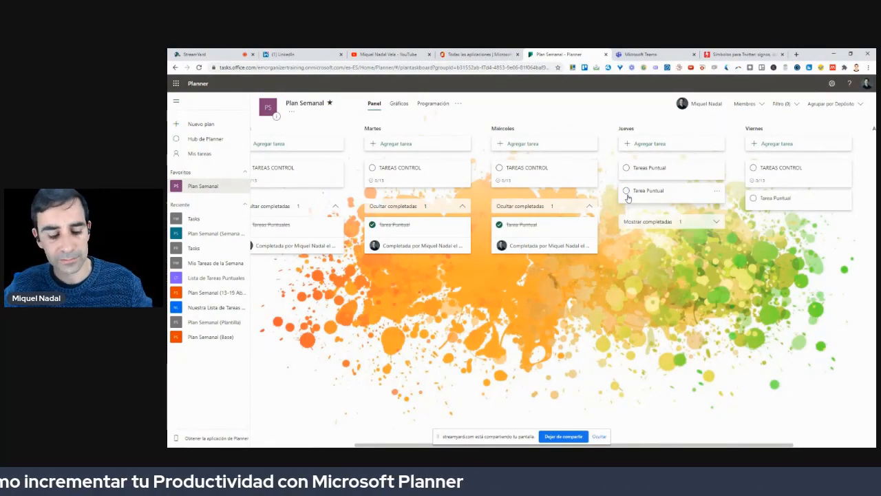
click(657, 221)
click(626, 240)
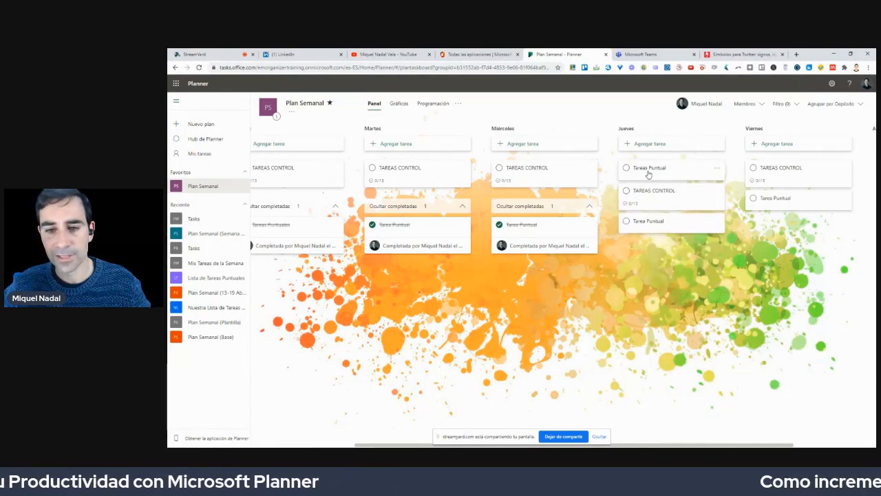
drag(651, 200, 792, 172)
click(626, 198)
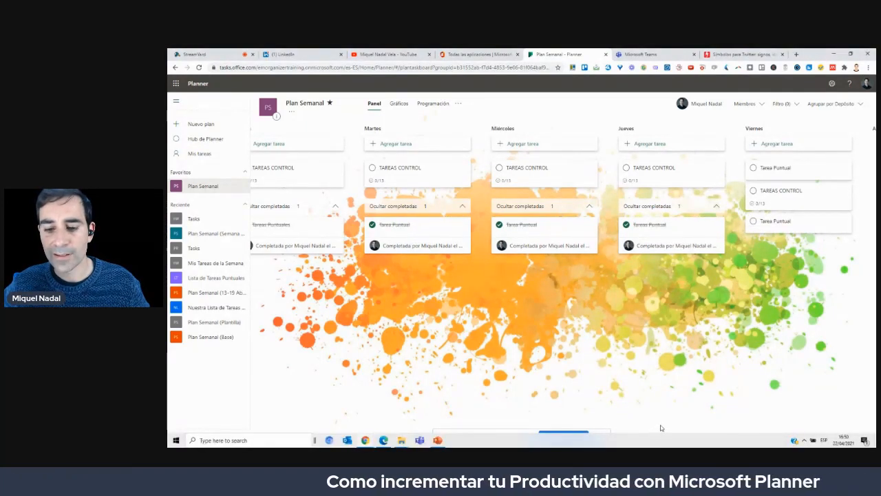
- Place the upper "Tarea Puntual" in Viernes below TAREAS CONTROL and move one of the two "Tarea Puntual" tasks to Lunes
drag(696, 445, 778, 445)
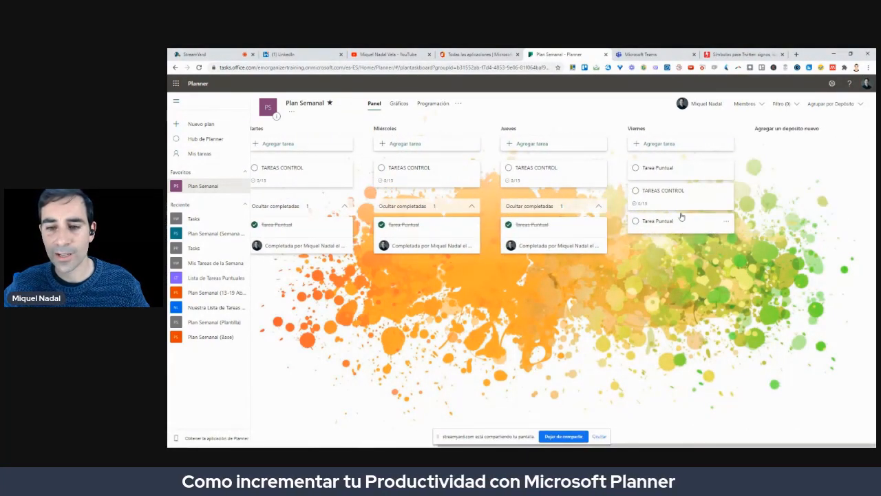
drag(667, 202, 669, 181)
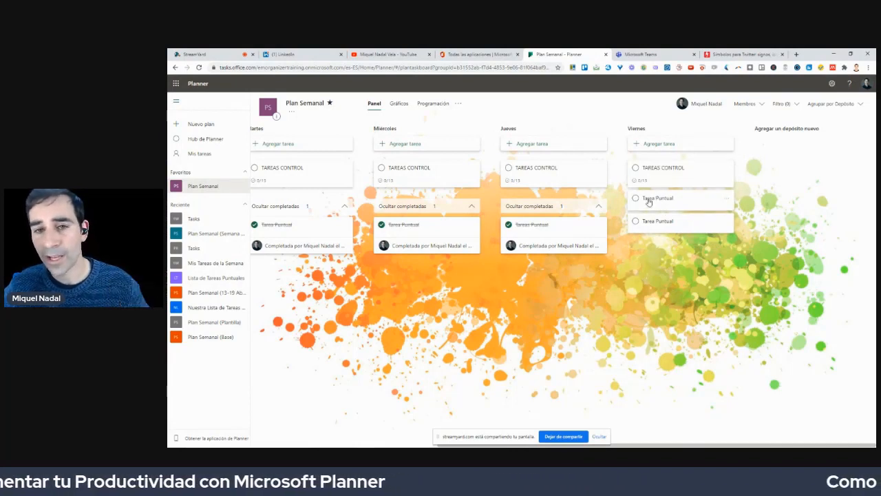
drag(658, 199, 315, 208)
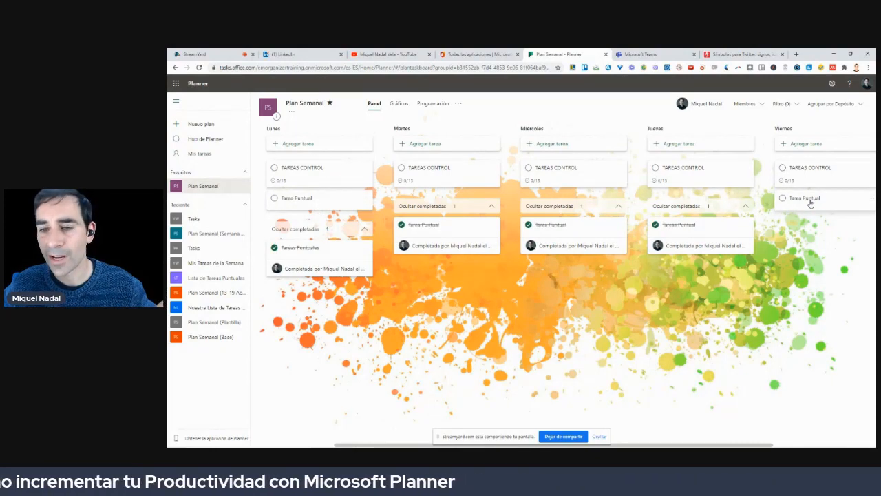
- Move the remaining "Tarea Puntual" from Viernes to Lista de Tareas Puntuales and place SEMANA EN CURSO first in that list
drag(811, 203, 318, 328)
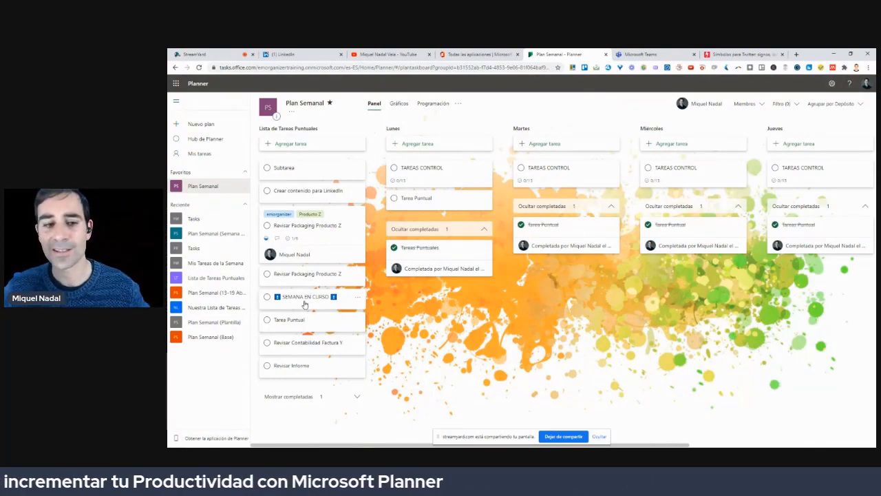
drag(305, 304, 307, 172)
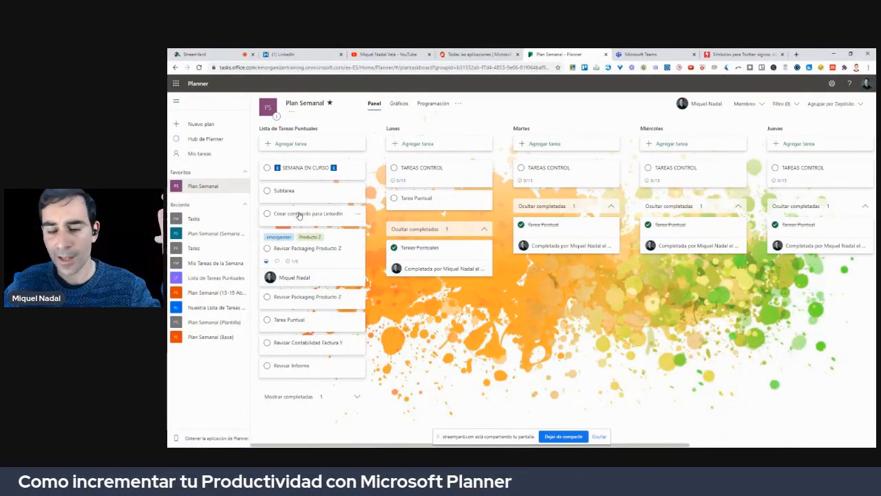
- Move "Crear contenido para LinkedIn" to the completed tasks of Martes and the unlabelled "Revisar Packaging Producto Z" to Miércoles as an active task
drag(300, 216, 552, 233)
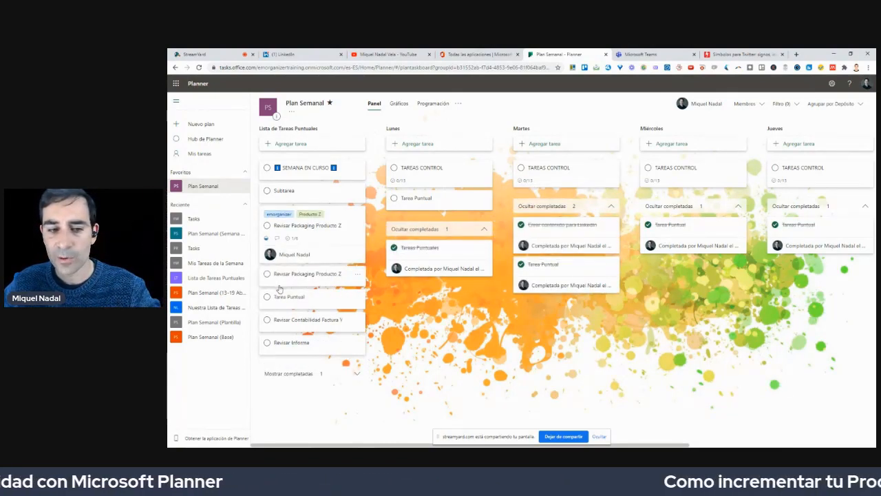
drag(292, 277, 675, 229)
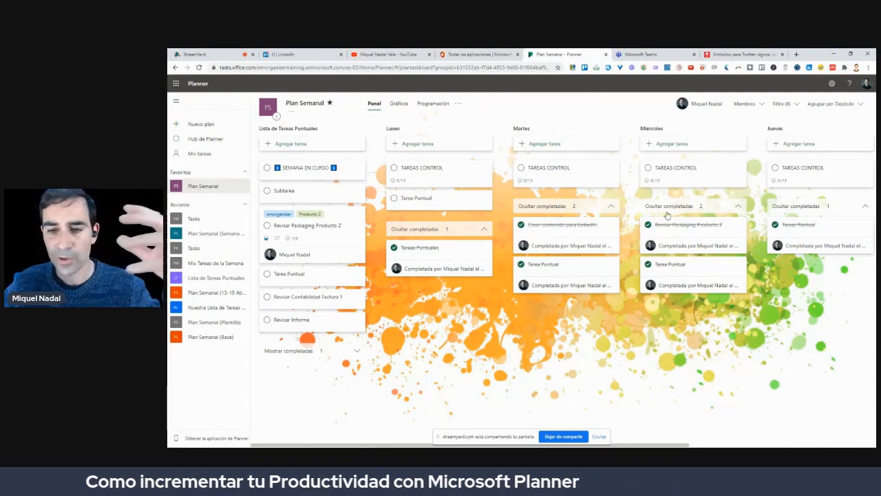
click(646, 225)
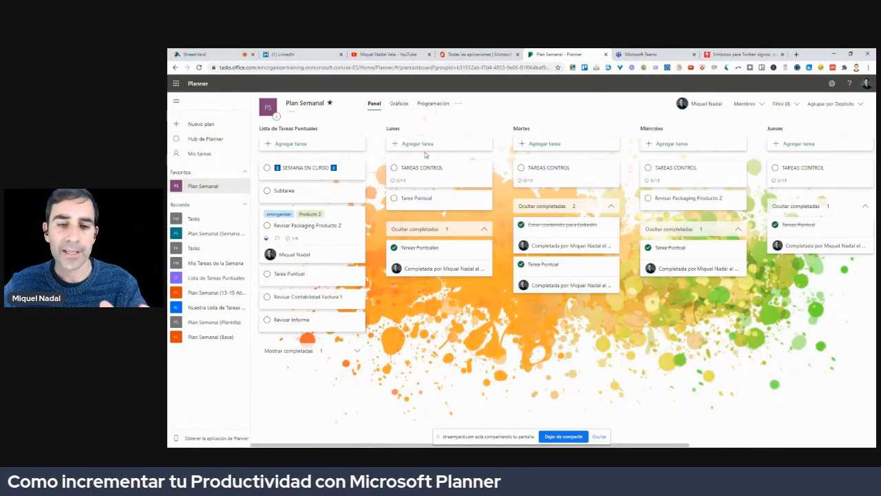
- Show the plan's monthly schedule and view the details of the "Revisar Packaging Producto Z" task on 22 April
click(427, 104)
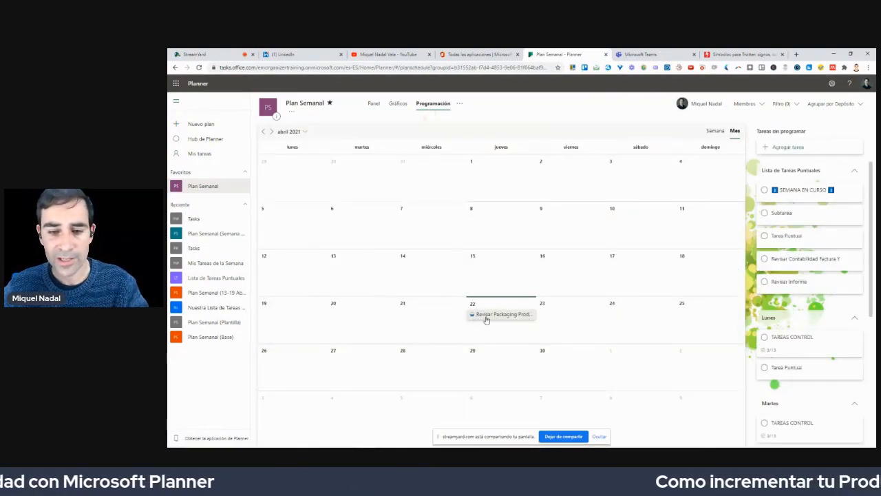
click(486, 315)
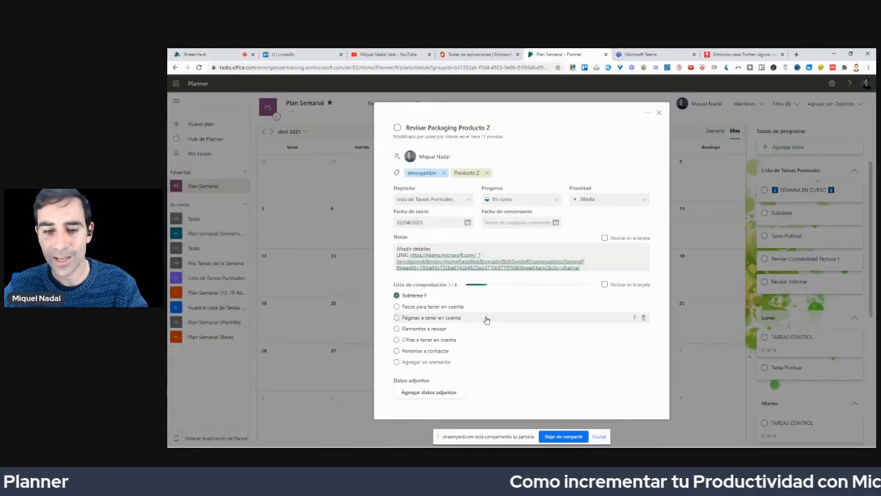
click(655, 92)
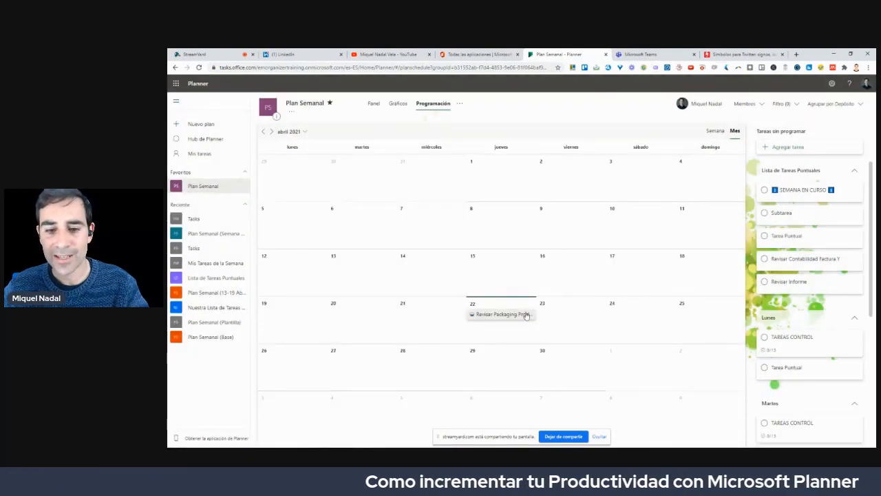
click(527, 315)
click(655, 91)
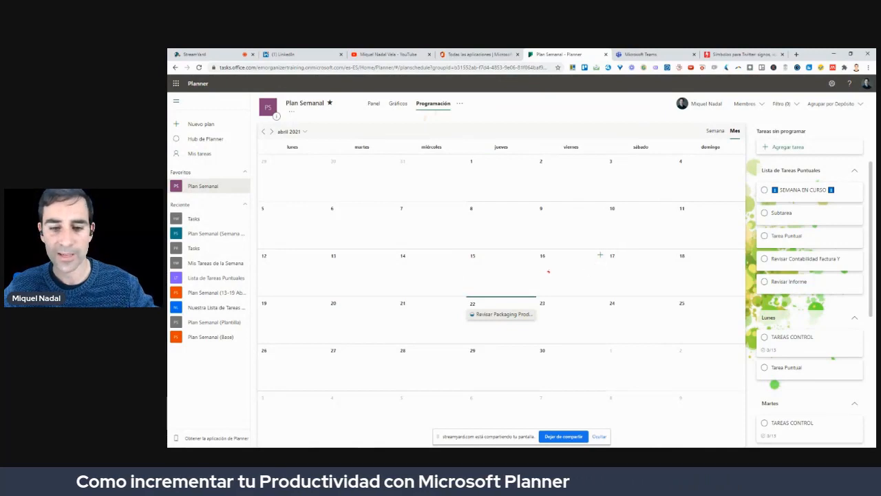
drag(548, 271, 546, 372)
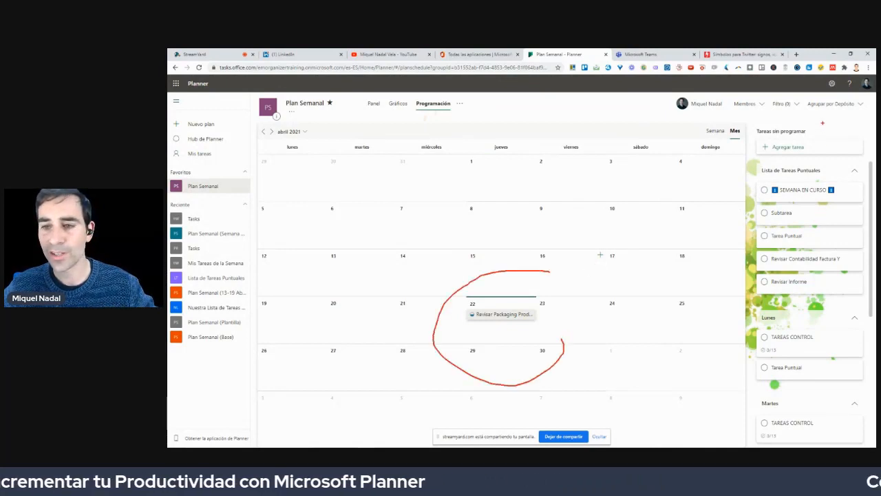
mouse_move(815, 115)
mouse_down()
mouse_move(726, 200)
mouse_move(728, 411)
mouse_up()
drag(877, 425, 861, 90)
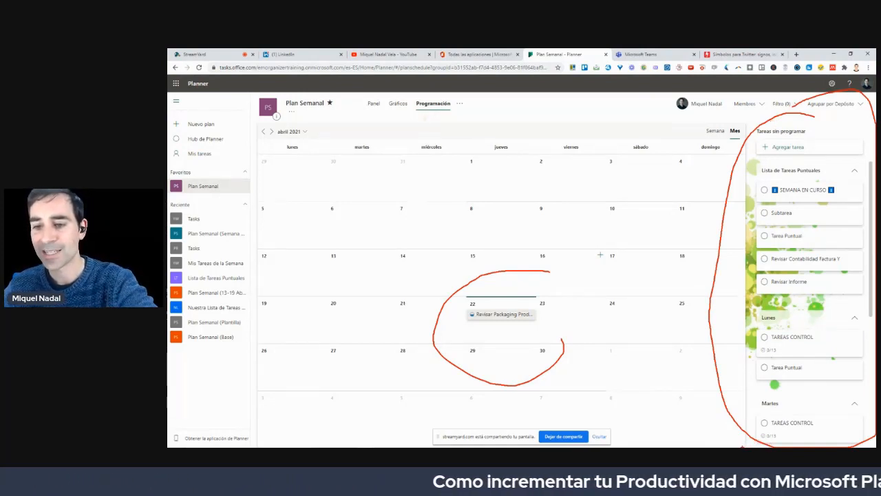
key(Escape)
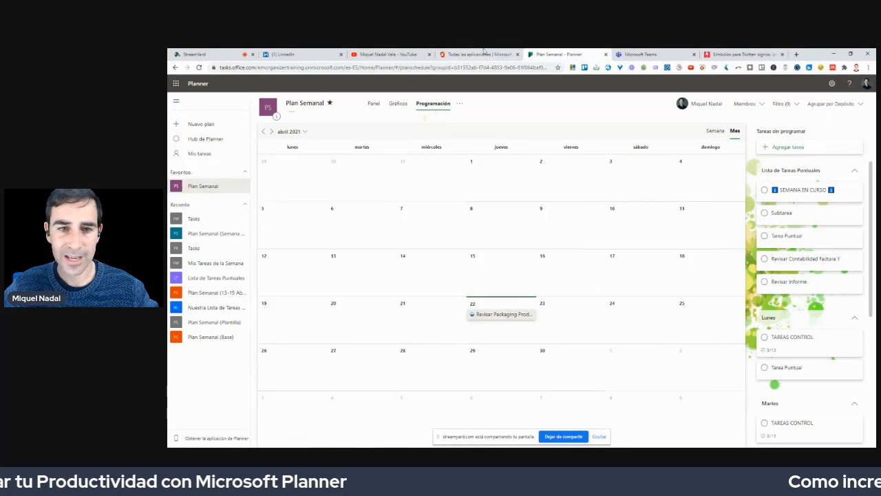
- Open the Outlook calendar from the Office 365 apps, hide the "Plan Semanal - Copy" calendar, and look through the calendar list
click(484, 54)
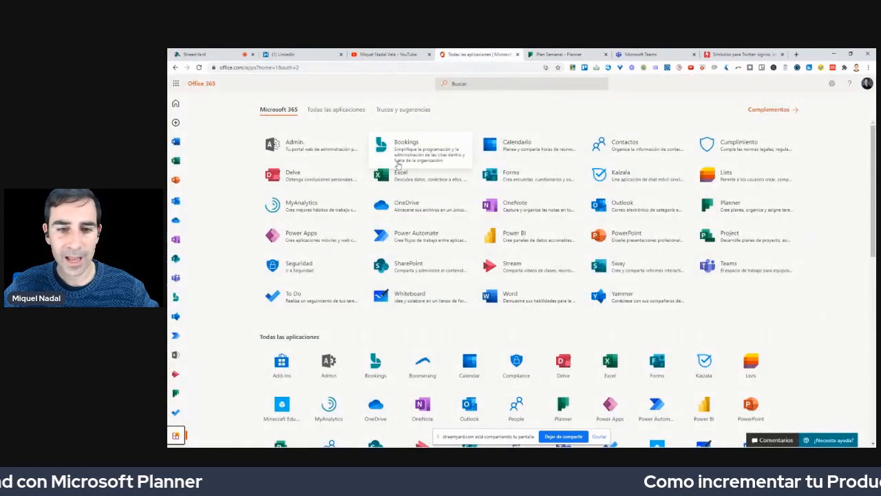
click(518, 144)
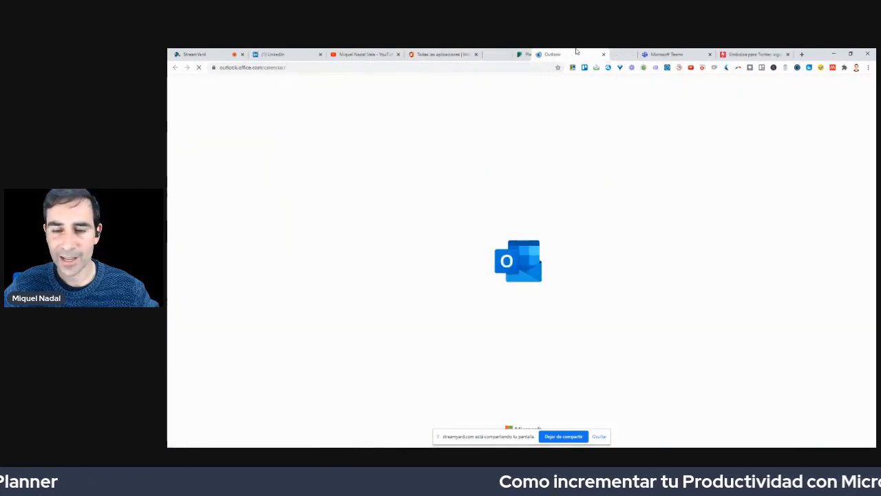
click(529, 56)
click(595, 53)
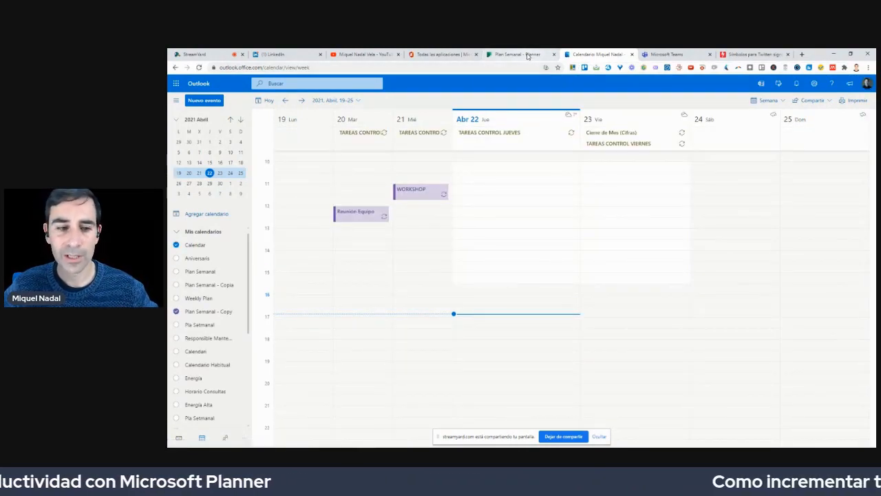
click(175, 312)
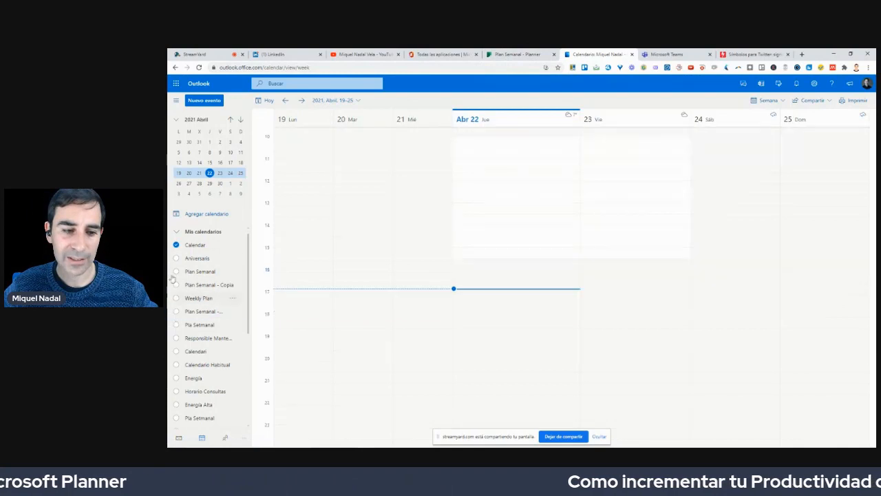
scroll(235, 301, down, 5)
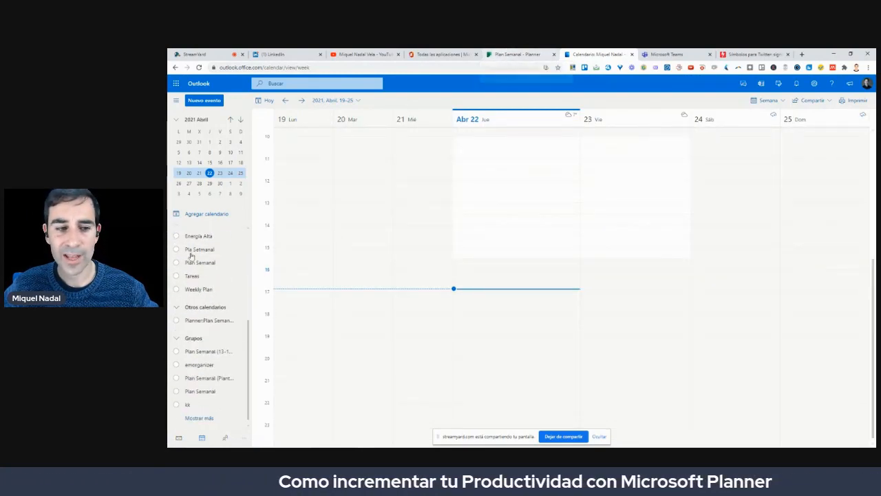
- Return to Planner and view the details and task options of "Revisar Packaging Producto Z" on 22 April
click(508, 54)
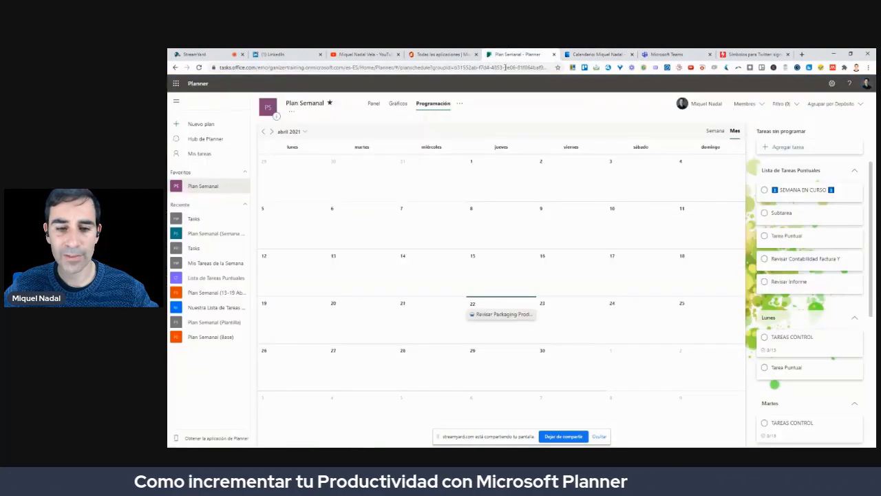
click(500, 315)
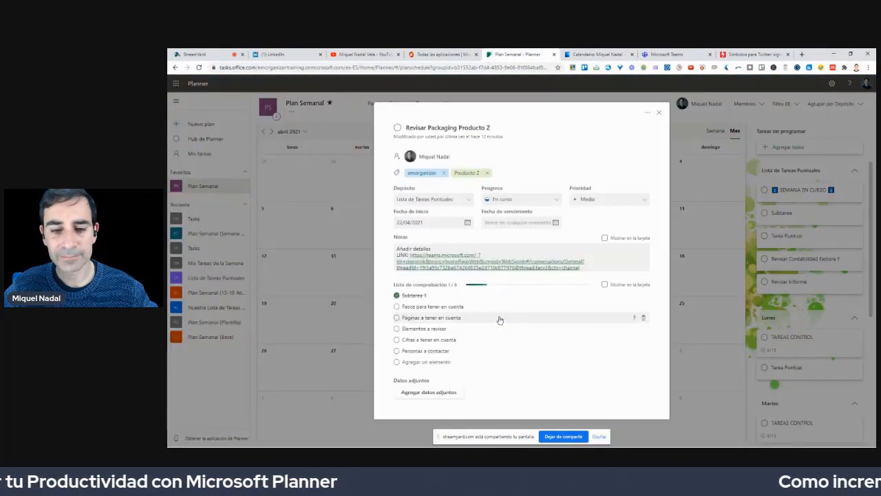
click(642, 91)
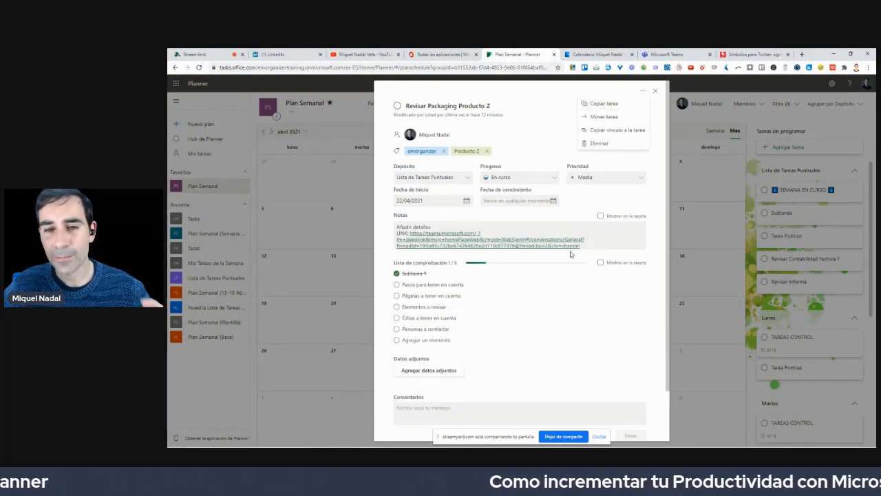
click(655, 90)
click(654, 91)
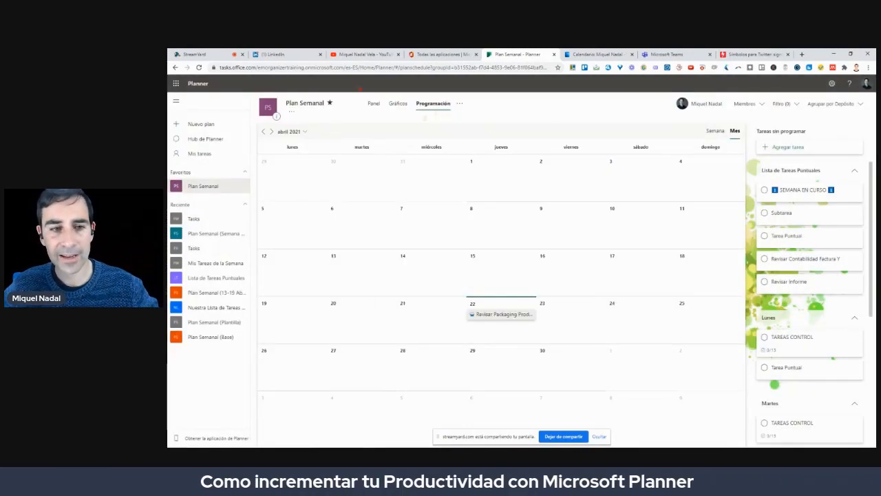
- Publish Plan Semanal as an iCalendar feed with the "Publicar, compartir con cualquier usuario" option and send its link to Outlook
mouse_move(359, 88)
mouse_down()
mouse_move(268, 131)
mouse_move(354, 92)
mouse_up()
mouse_move(480, 103)
mouse_down()
mouse_move(444, 100)
mouse_move(479, 101)
mouse_up()
key(Escape)
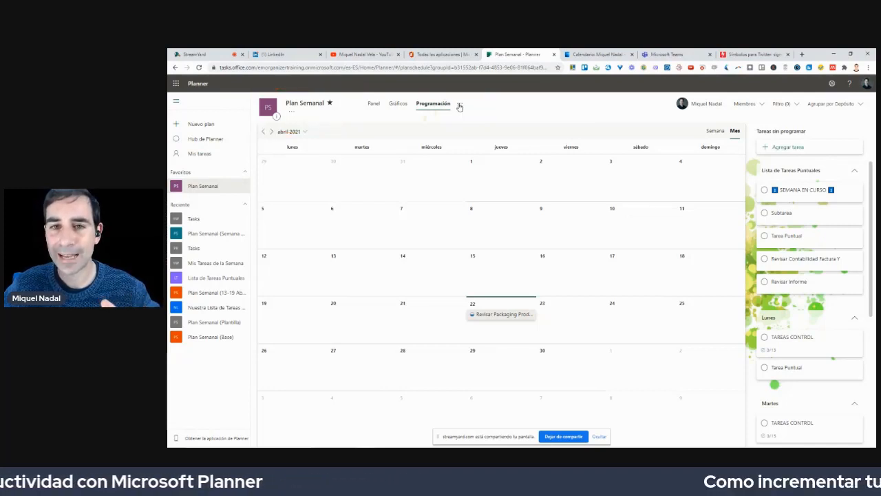
click(459, 105)
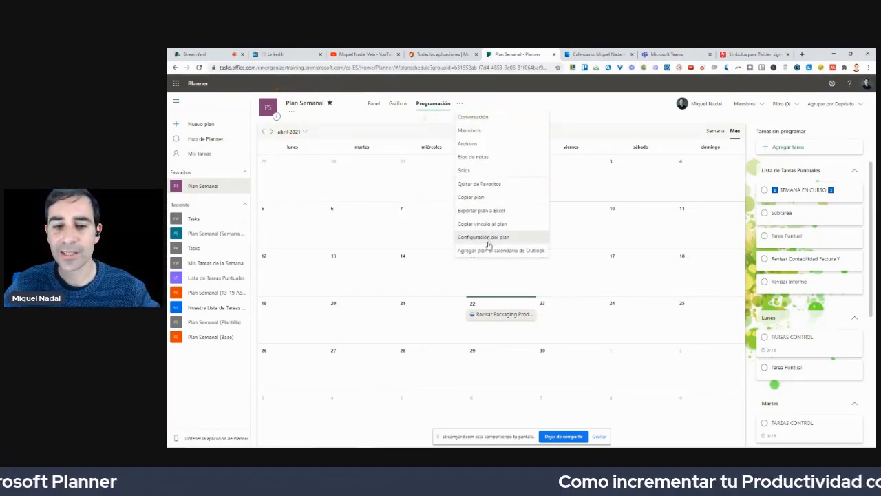
mouse_move(429, 254)
mouse_down()
mouse_move(503, 242)
mouse_move(542, 254)
mouse_move(482, 241)
mouse_up()
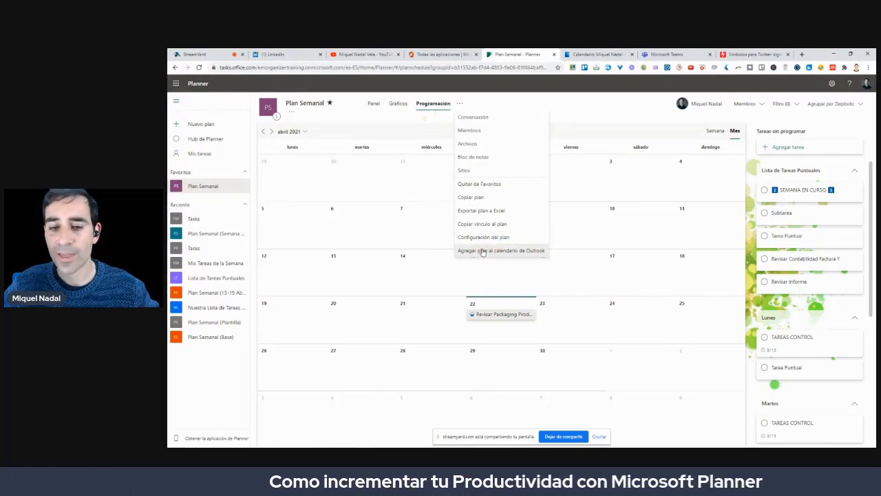
click(483, 251)
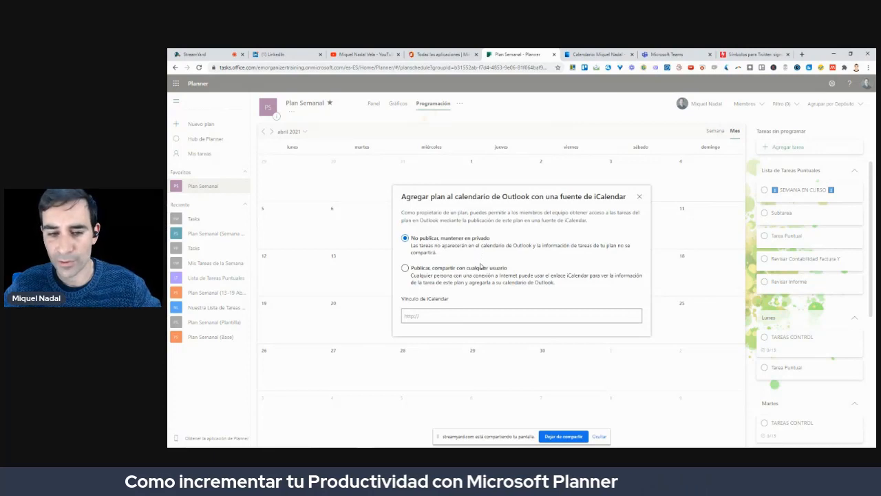
click(406, 268)
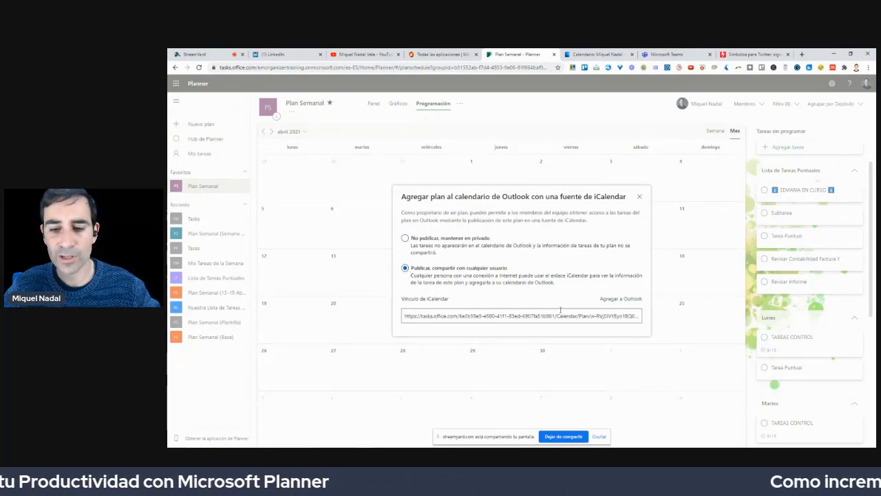
click(500, 317)
click(500, 317)
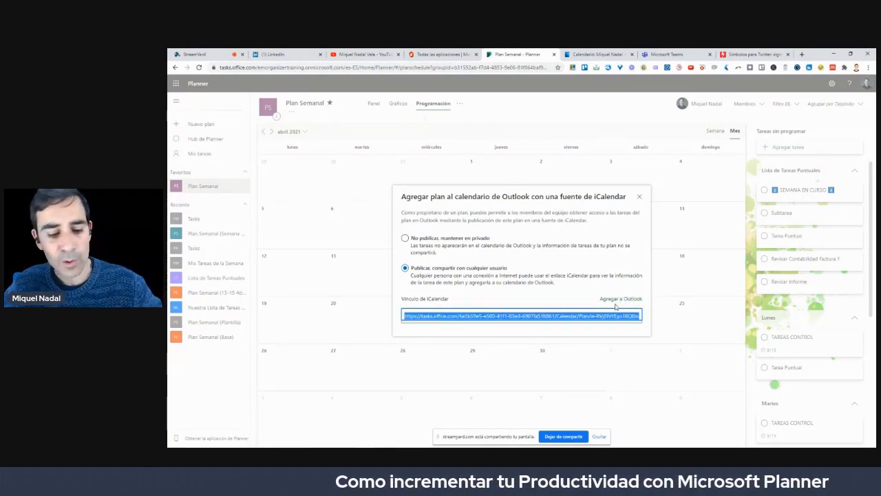
mouse_move(628, 294)
mouse_down()
mouse_move(590, 296)
mouse_move(640, 284)
mouse_up()
key(Escape)
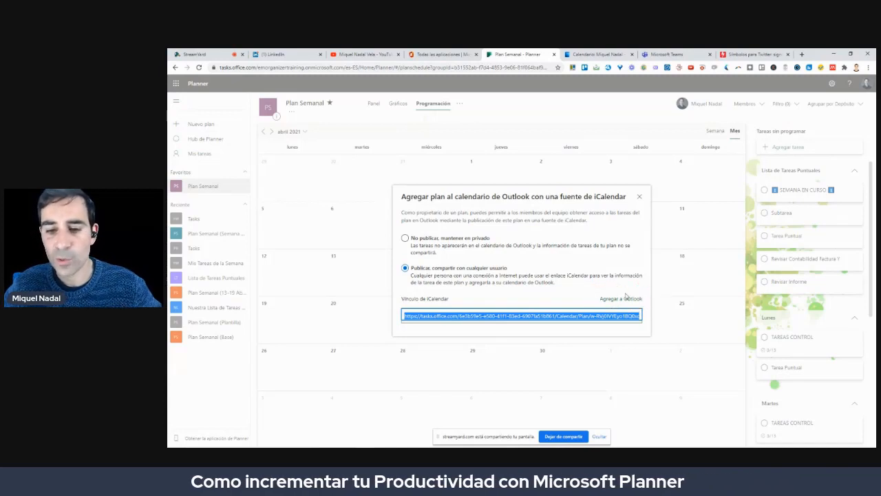
click(622, 298)
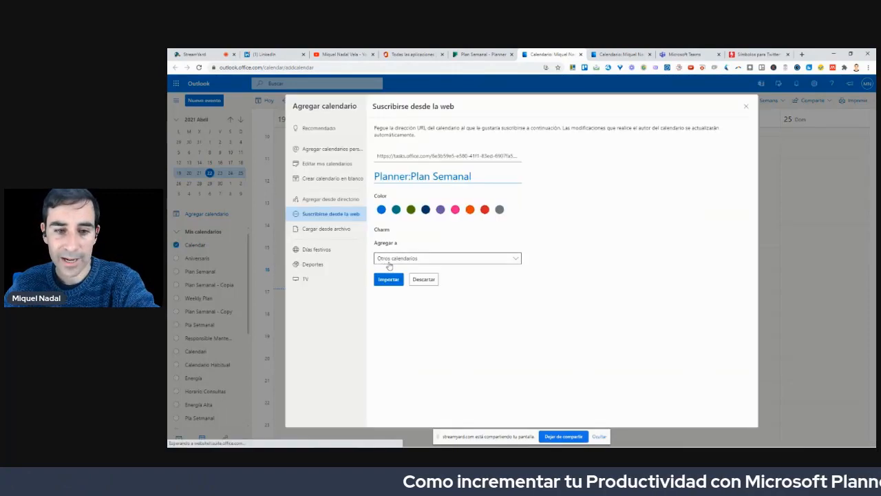
- Name the web subscription "Planner: Plan Semanal", assign it to Mis calendarios, and import it
click(411, 177)
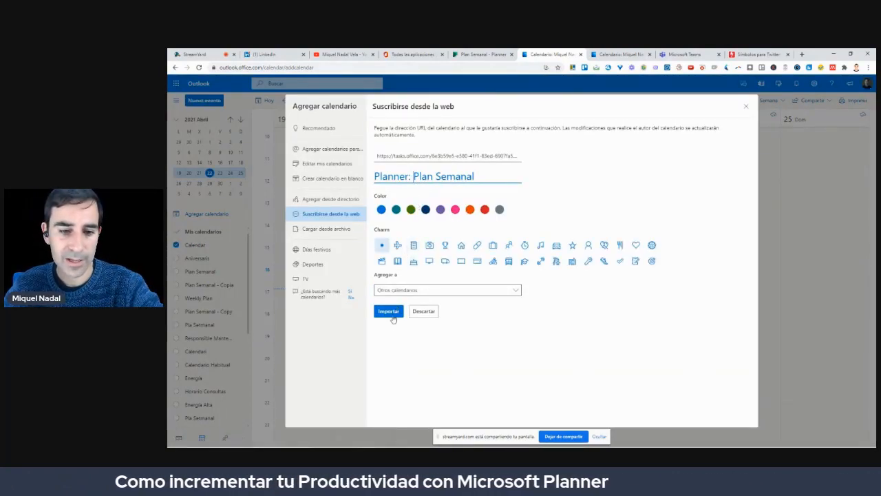
click(413, 290)
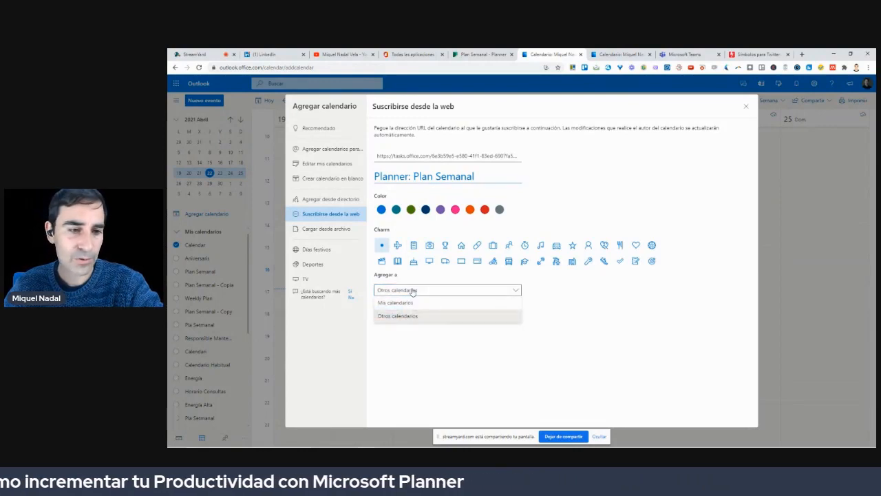
click(413, 305)
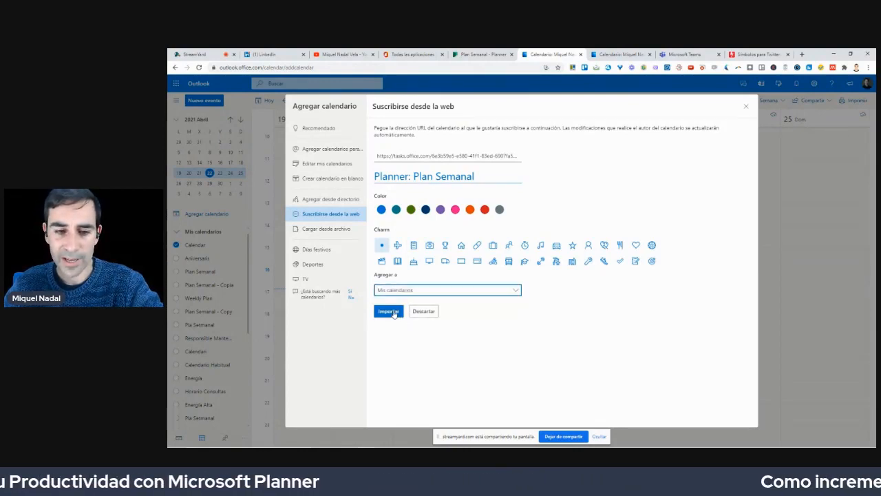
click(389, 312)
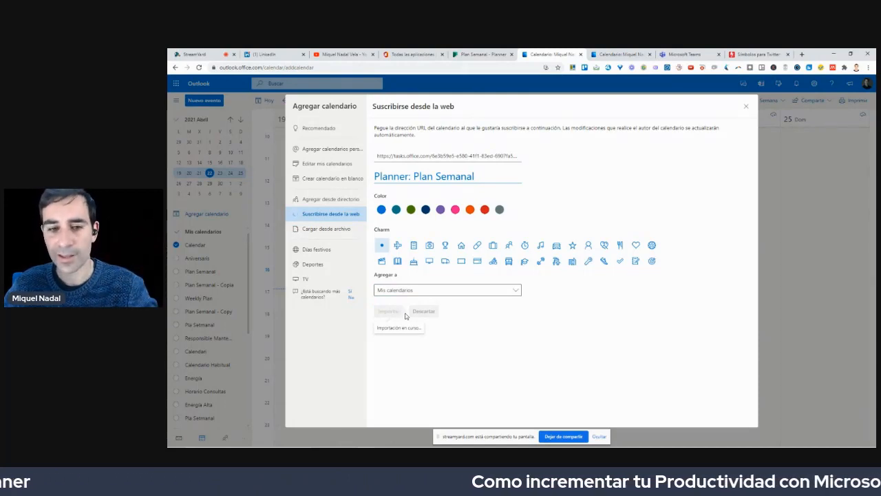
click(747, 107)
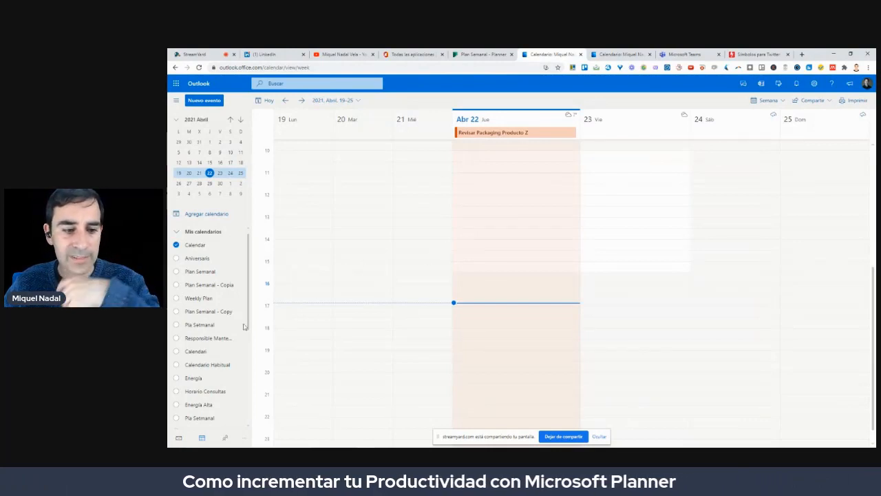
- Locate the imported Planner calendar in the calendar list and examine its all-day task on 22 April
scroll(211, 262, down, 3)
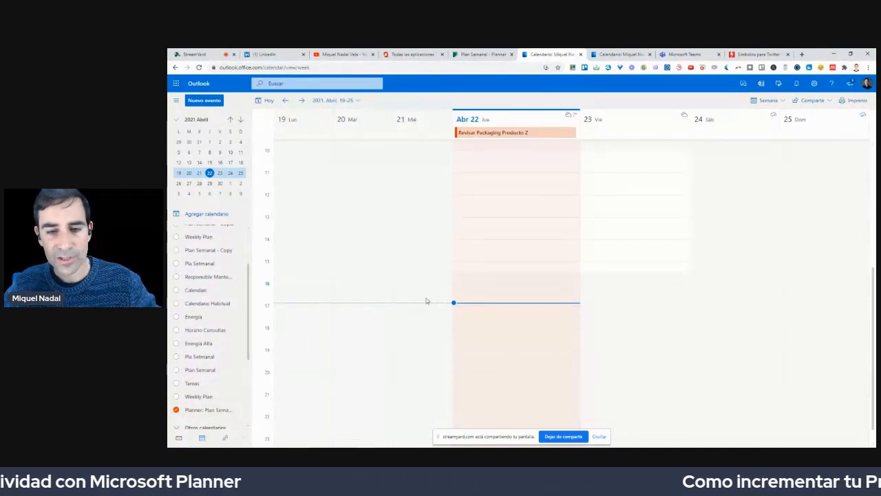
scroll(426, 300, up, 8)
mouse_move(593, 118)
mouse_down()
mouse_move(441, 121)
mouse_move(592, 161)
mouse_move(568, 105)
mouse_up()
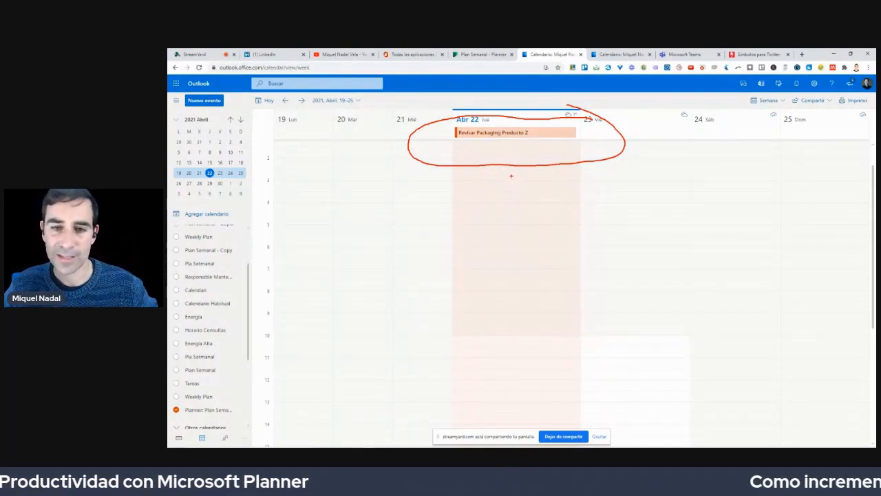
key(Escape)
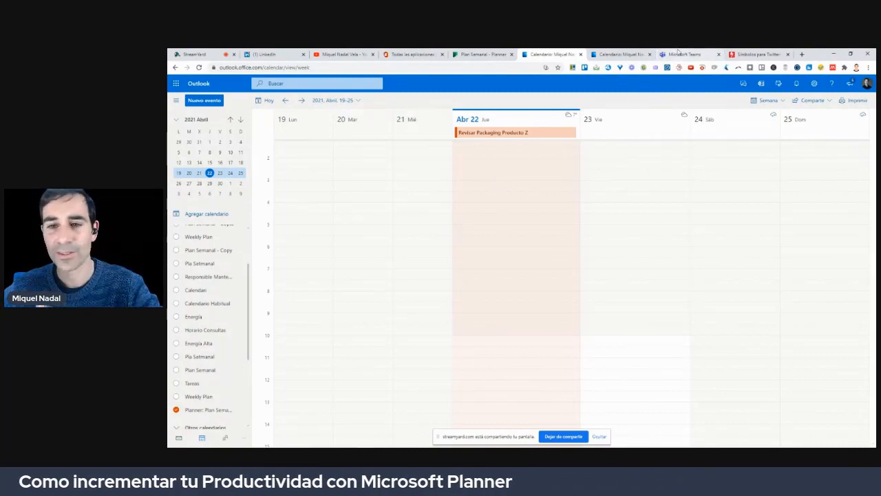
- Switch to Microsoft Teams and look at the Planner and To Do tasks app among the tabs available for the General channel
click(680, 54)
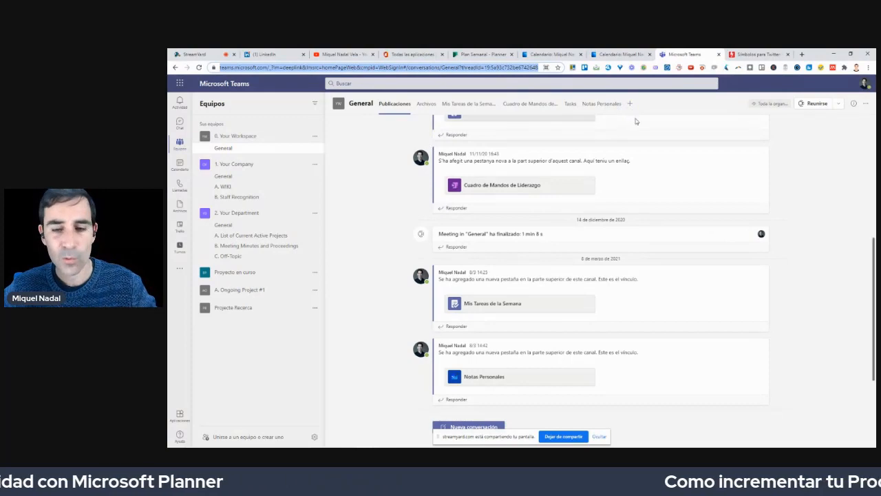
key(ctrl+2)
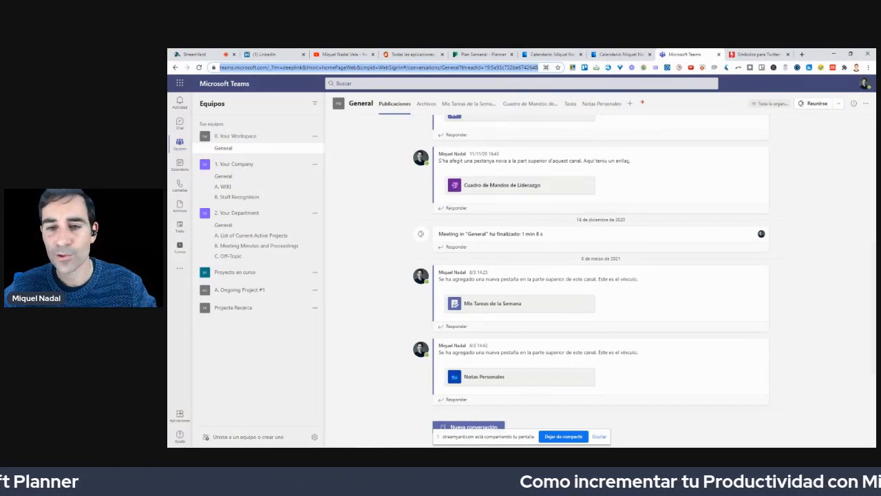
mouse_move(640, 99)
mouse_down()
mouse_move(625, 108)
mouse_move(642, 101)
mouse_up()
key(Escape)
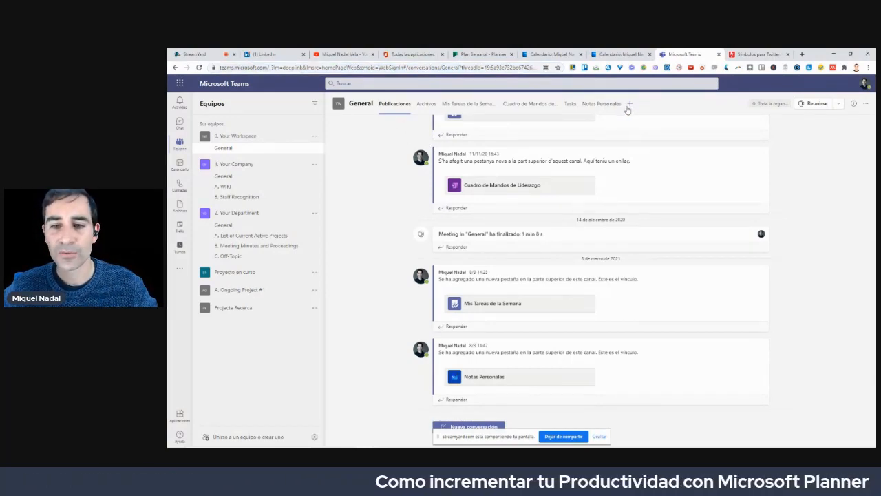
click(629, 104)
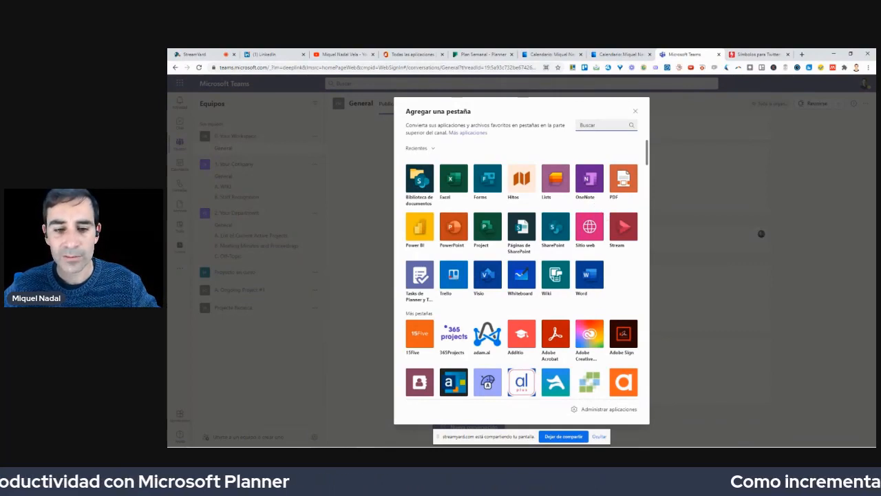
mouse_move(435, 256)
mouse_down()
mouse_move(399, 280)
mouse_move(420, 304)
mouse_move(436, 260)
mouse_up()
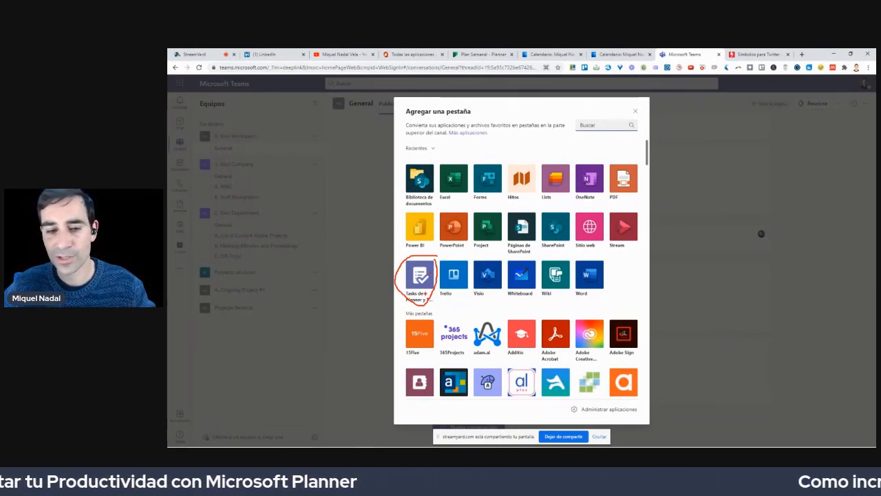
key(Escape)
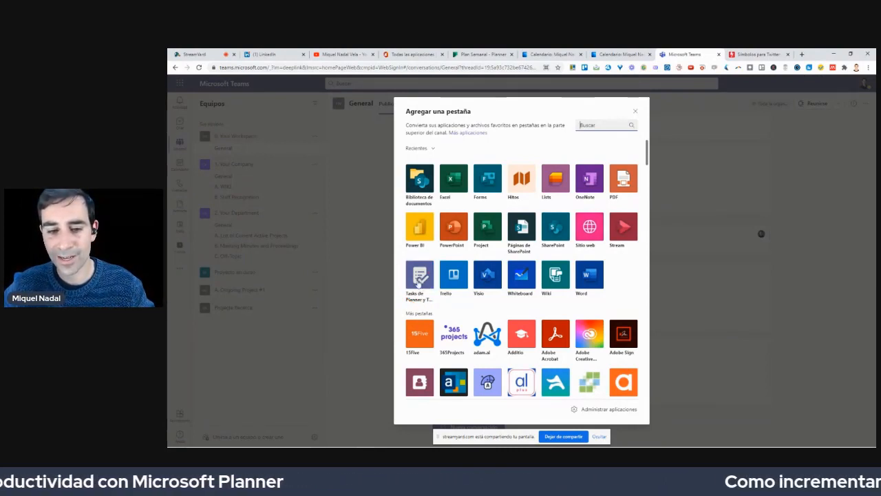
click(634, 112)
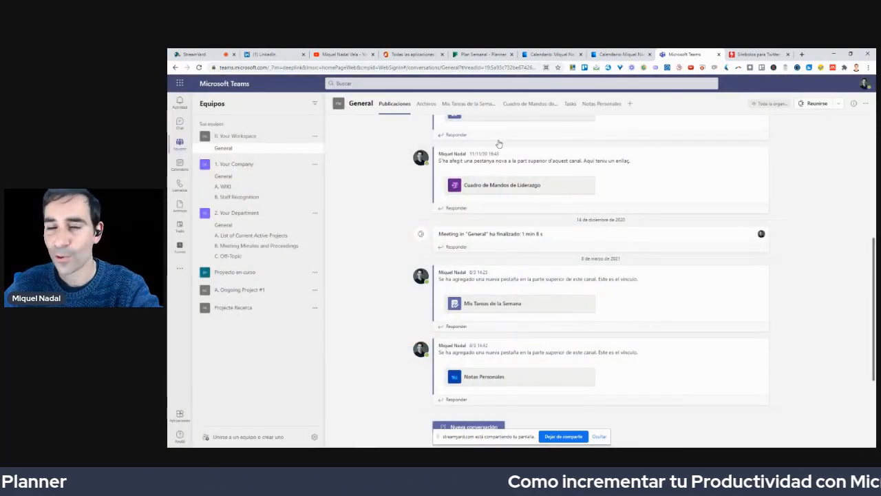
- View the channel's "Mis Tareas de la Semana" plan as a board, list, charts and monthly schedule
click(468, 103)
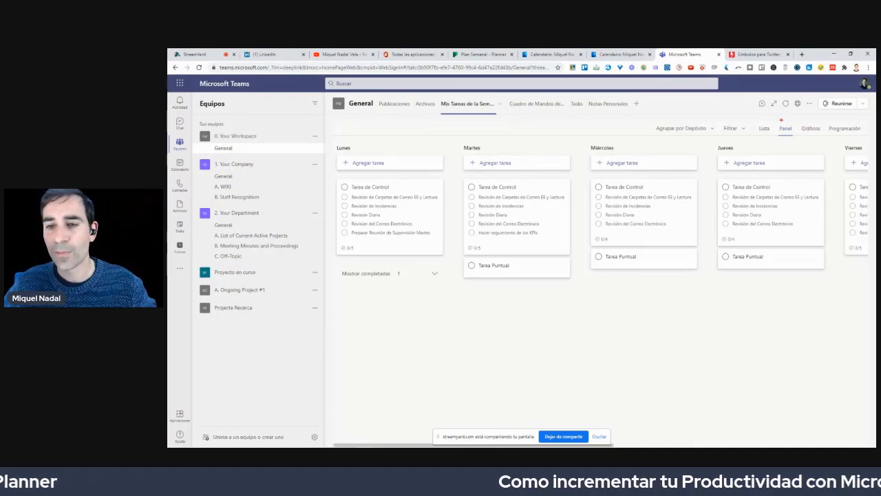
drag(780, 122, 797, 131)
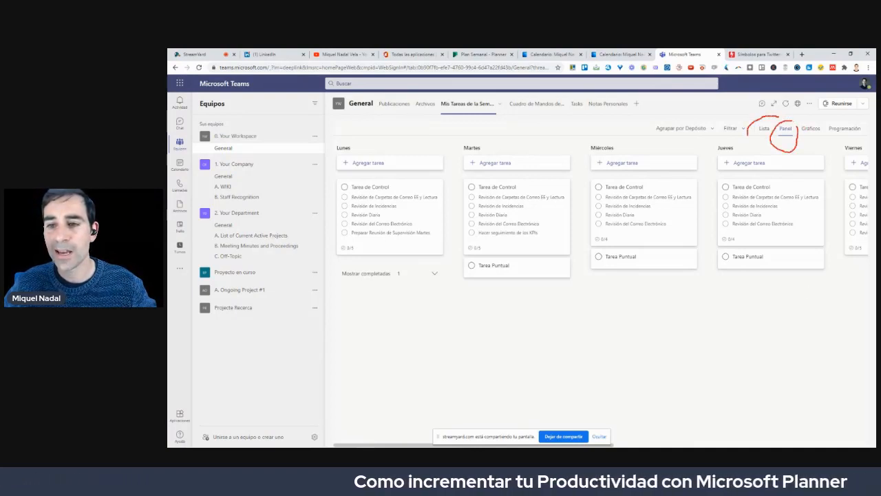
click(764, 129)
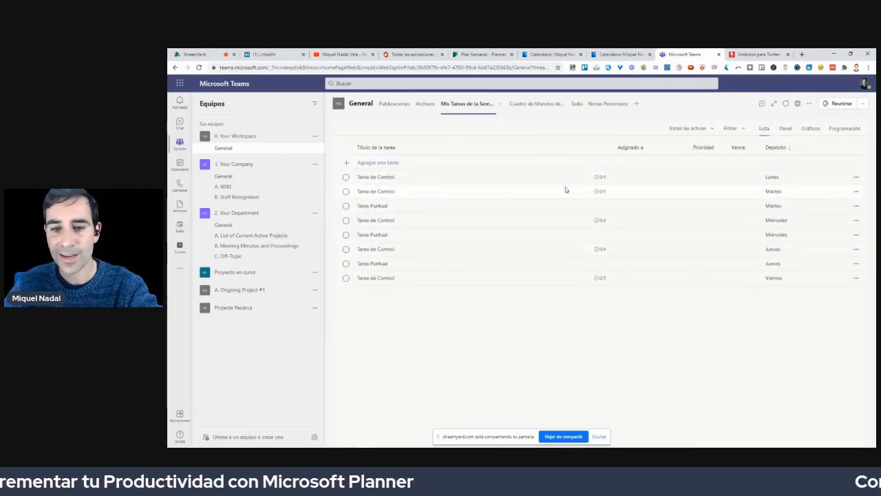
mouse_move(611, 161)
mouse_down()
mouse_move(581, 173)
mouse_move(620, 167)
mouse_up()
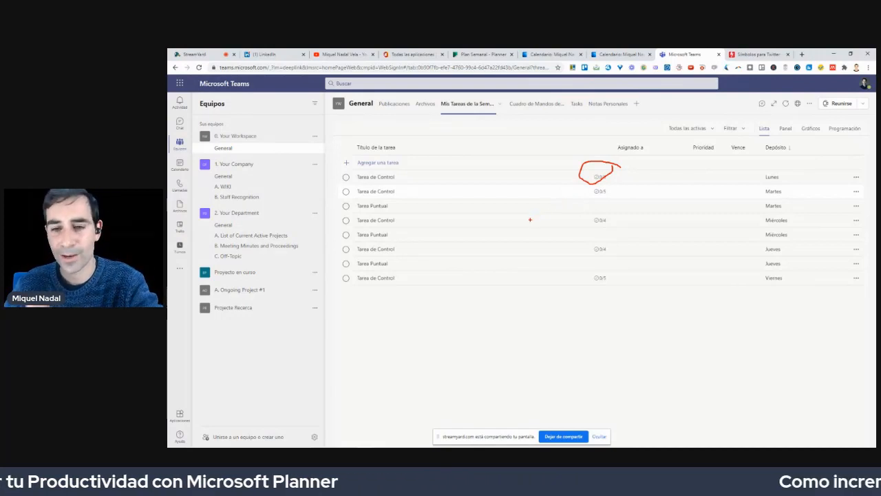
key(Escape)
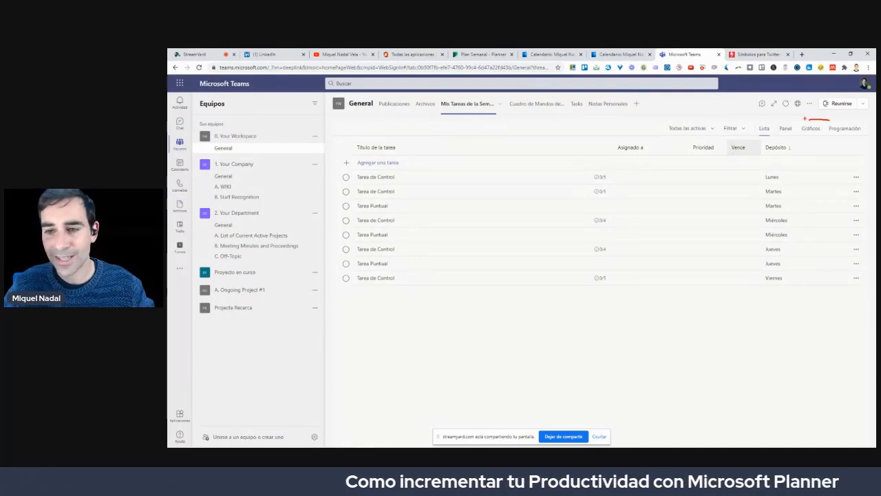
click(809, 129)
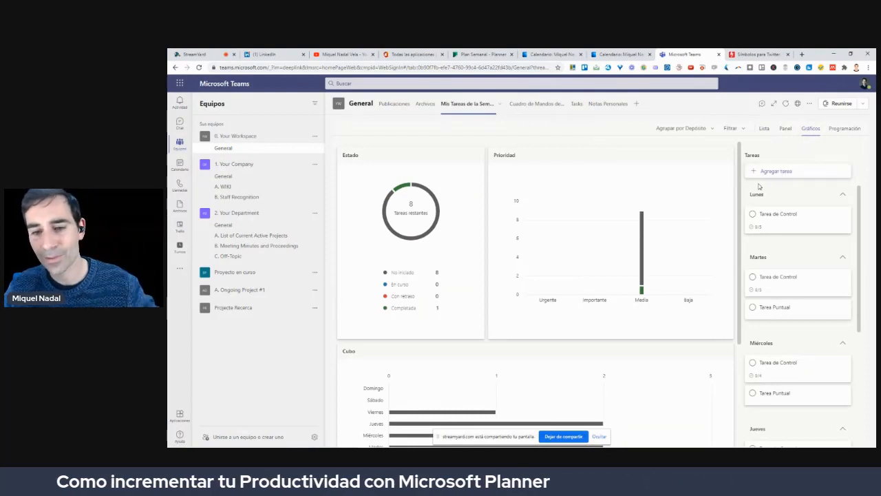
click(840, 129)
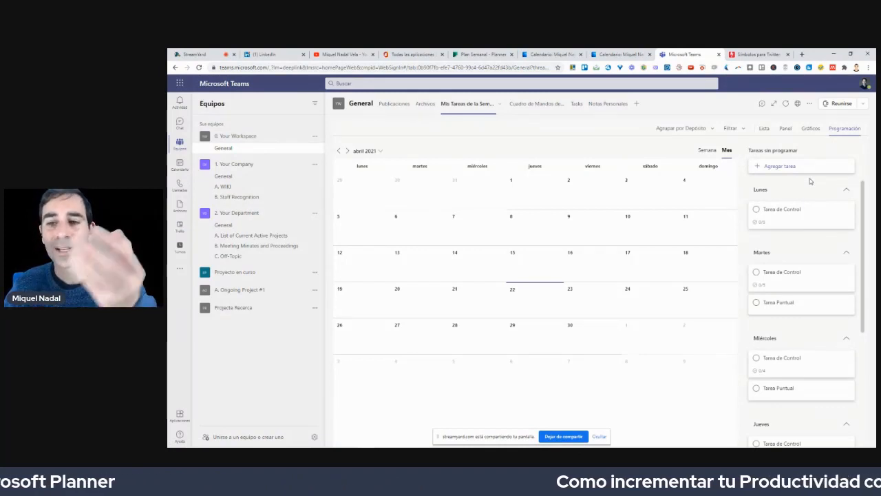
click(481, 54)
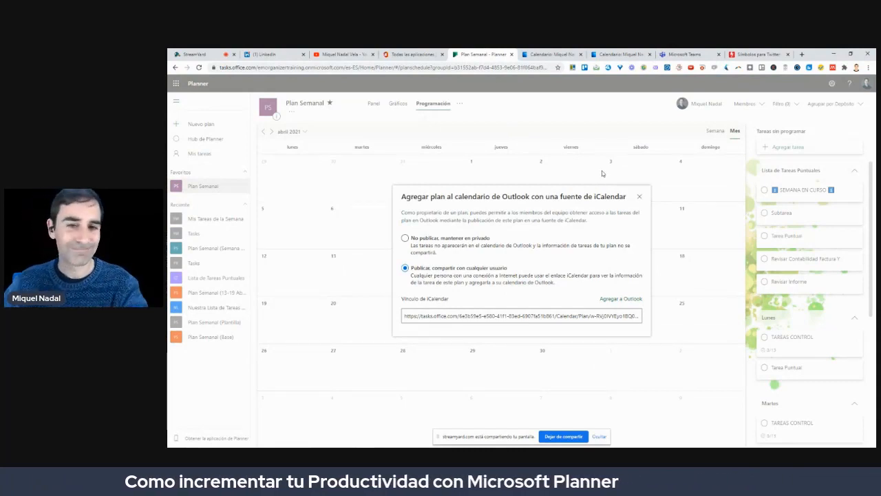
click(564, 436)
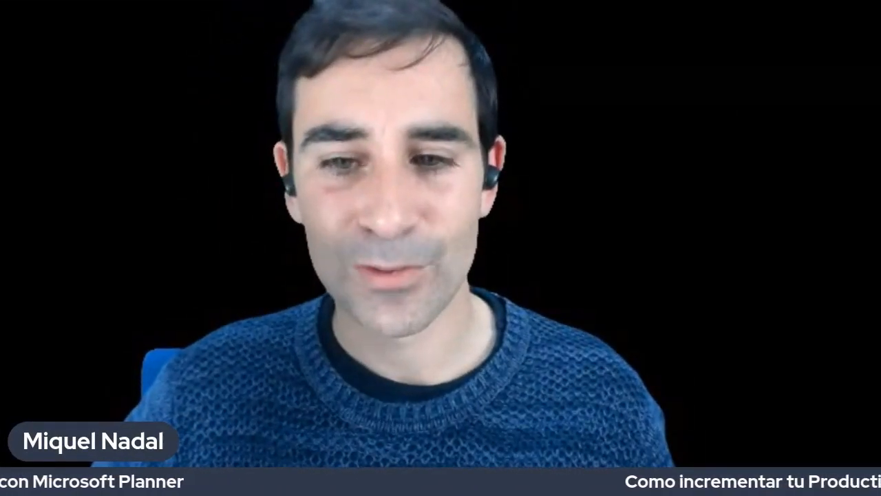